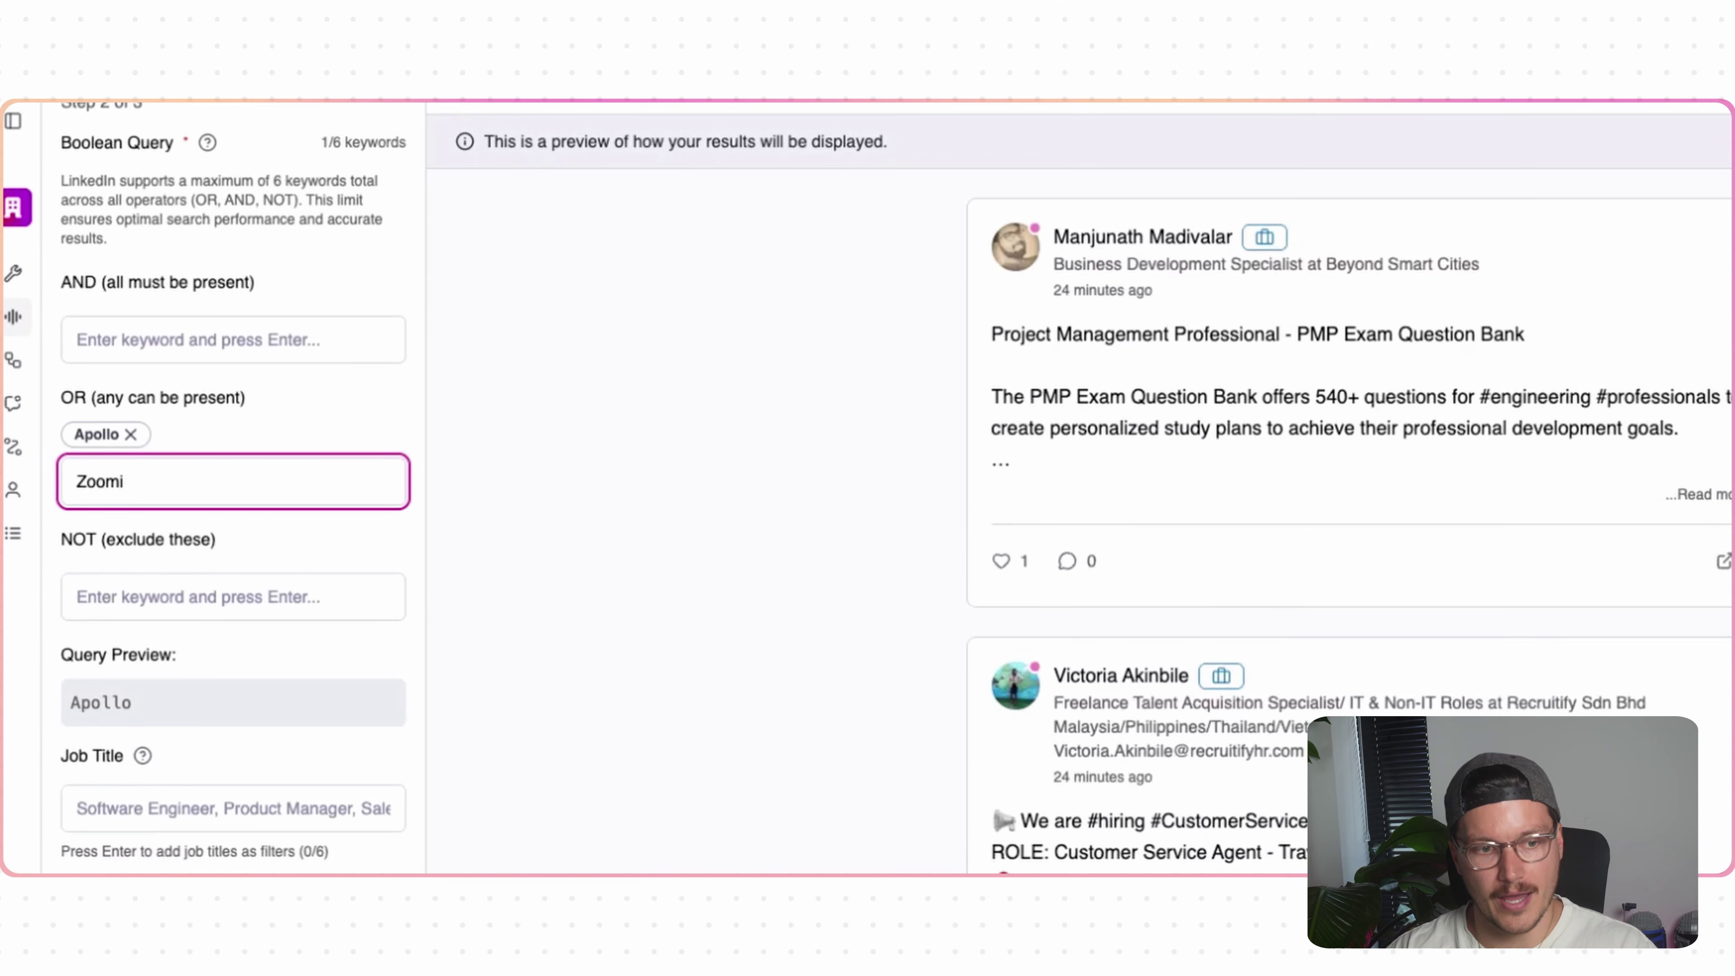
- Add ZoomInfo to the OR keywords and expand the Customer Service Agent hiring post in the preview to read it in full
key("Return")
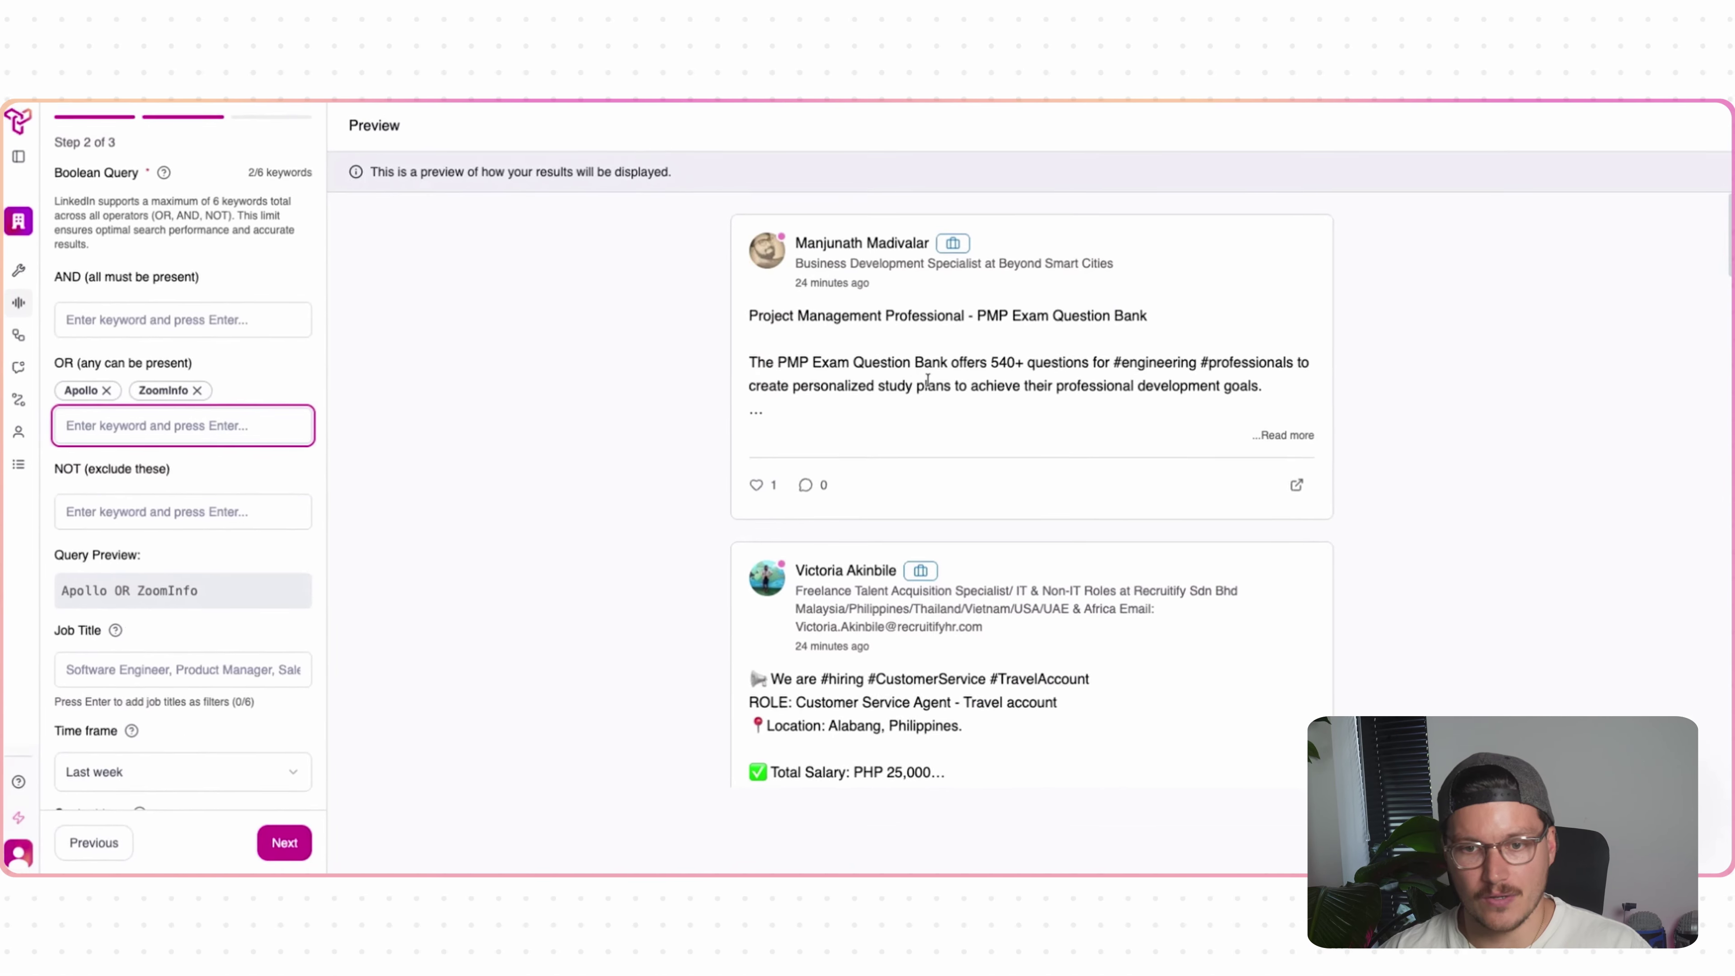
scroll(1025, 637, "down", 2)
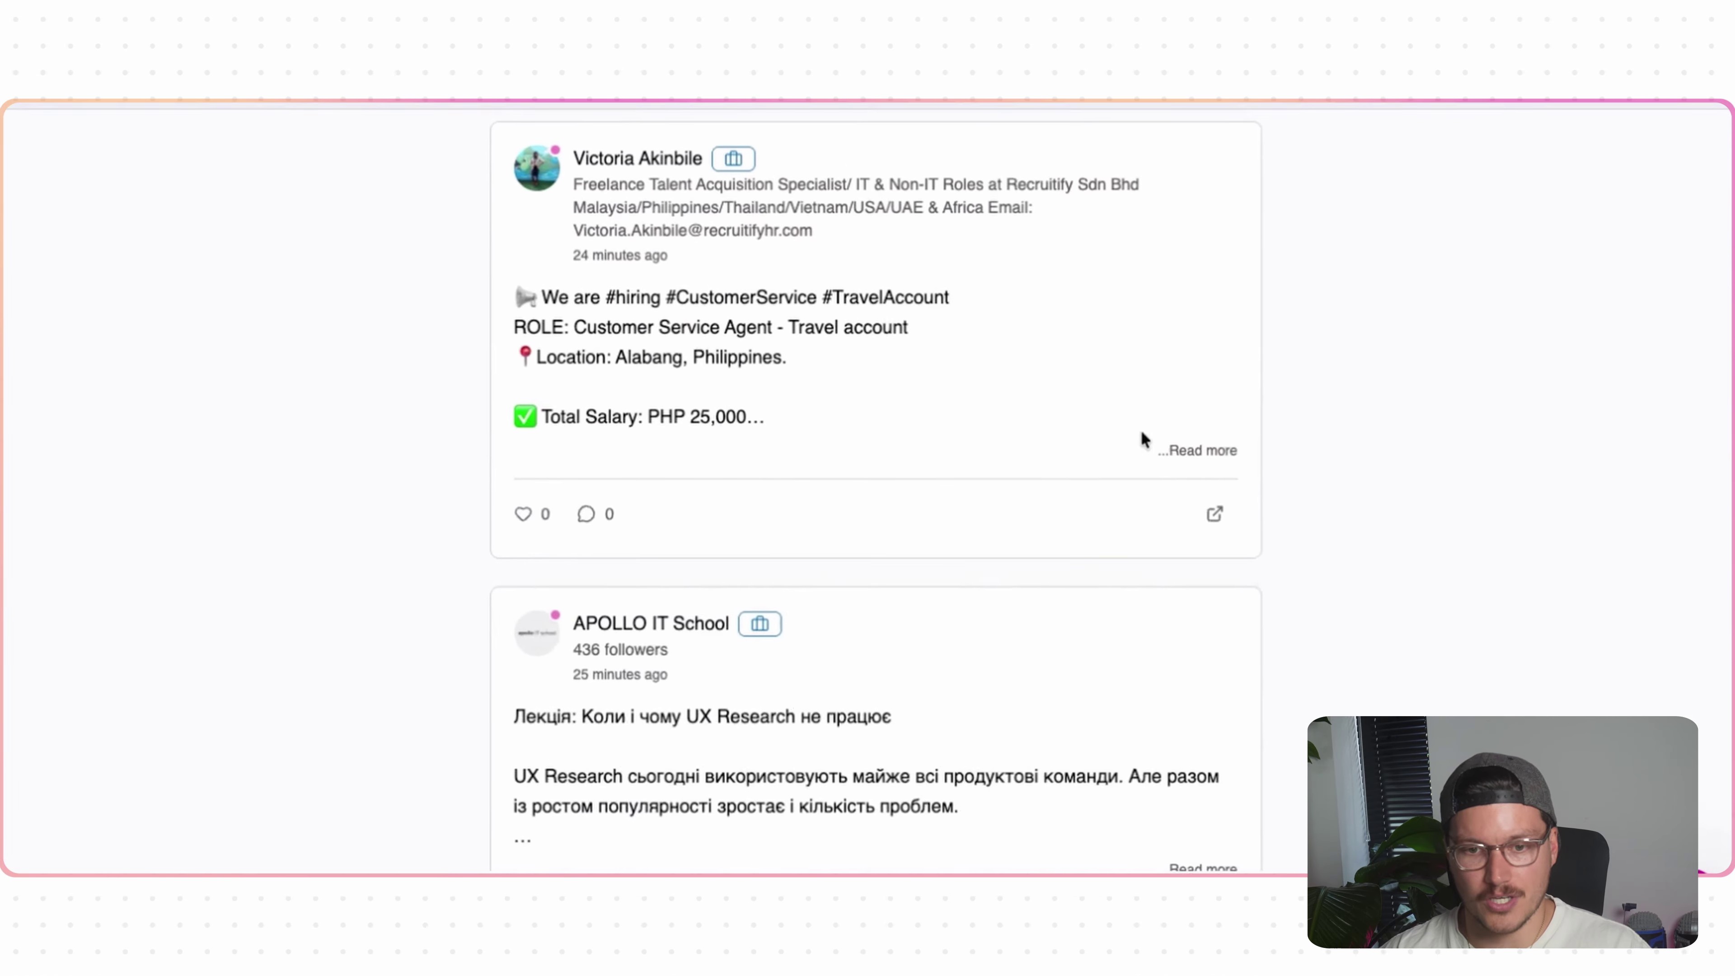
scroll(1184, 412, "down", 3)
scroll(1185, 413, "up", 2)
left_click(1188, 355)
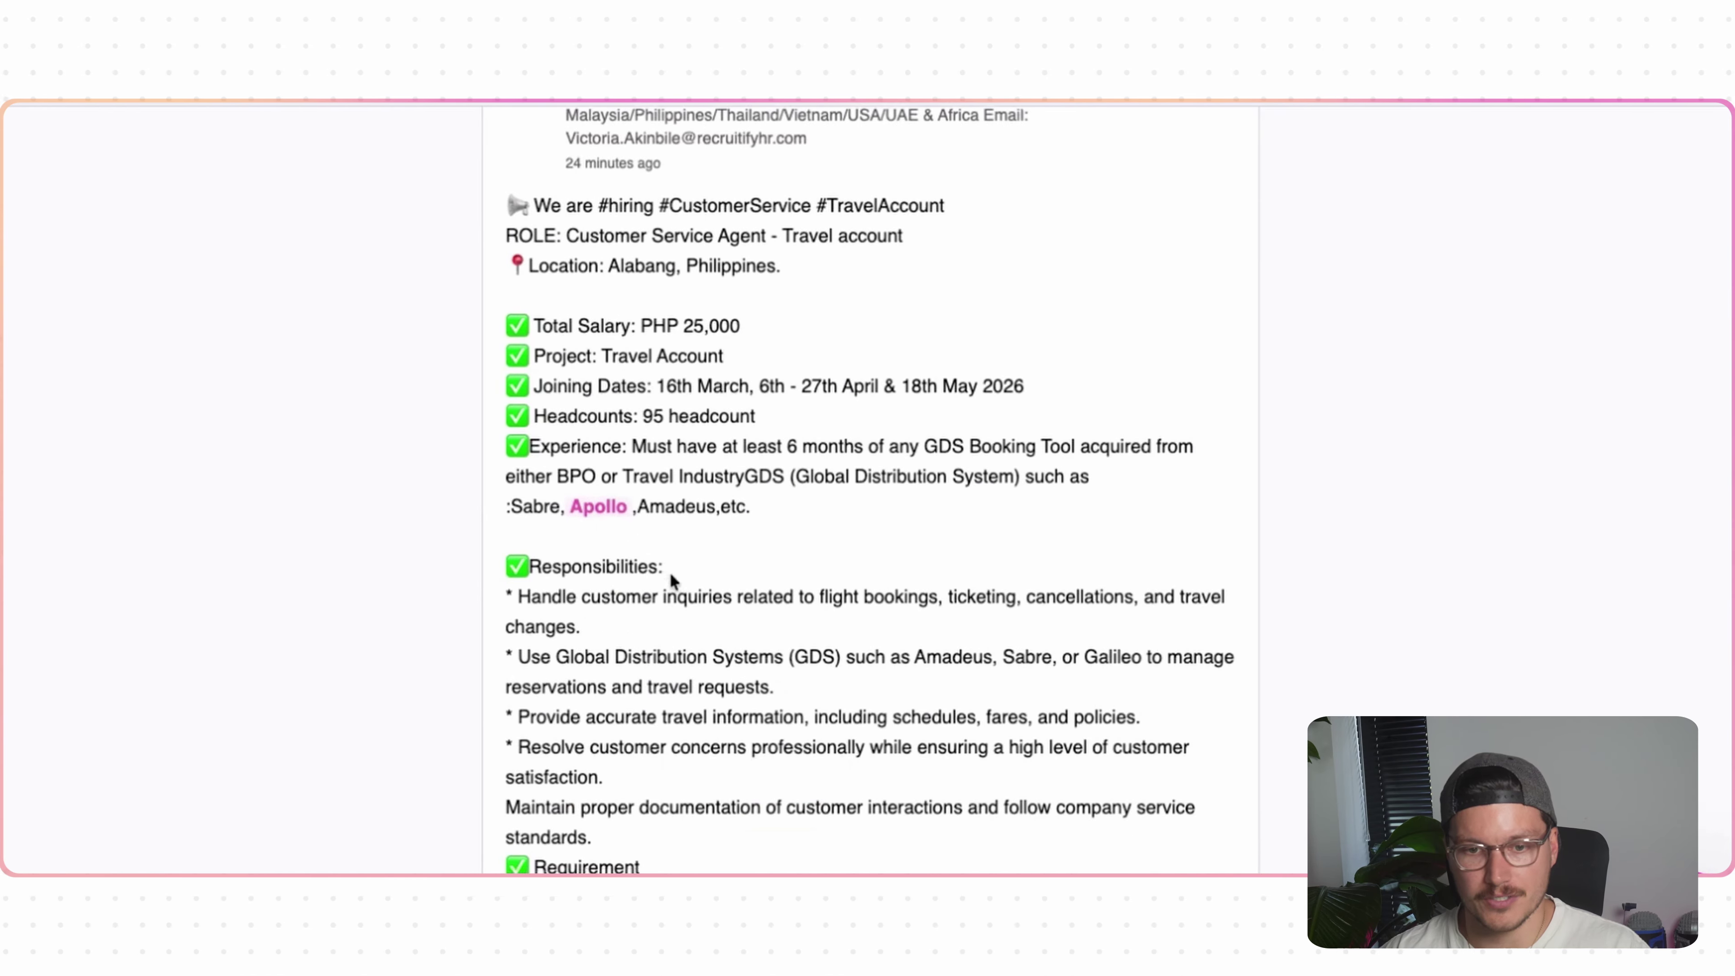
scroll(670, 581, "down", 4)
scroll(670, 581, "up", 7)
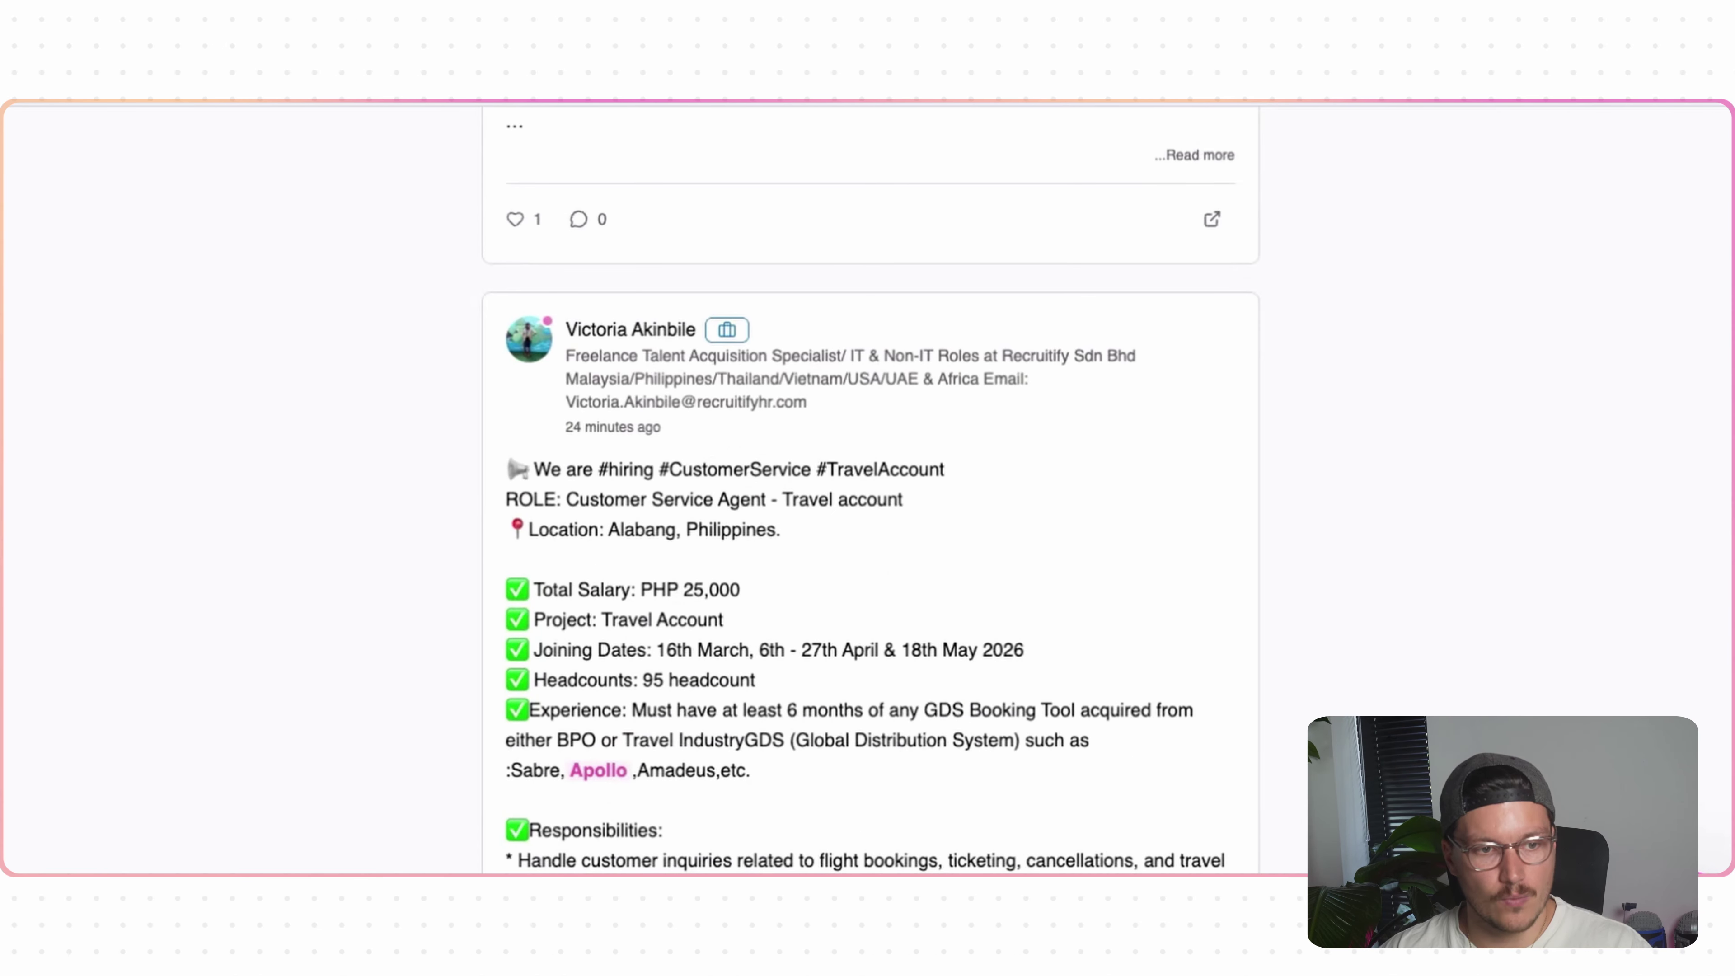
- Add data as a required AND keyword and review the matching posts in the preview
left_click(137, 328)
type("data")
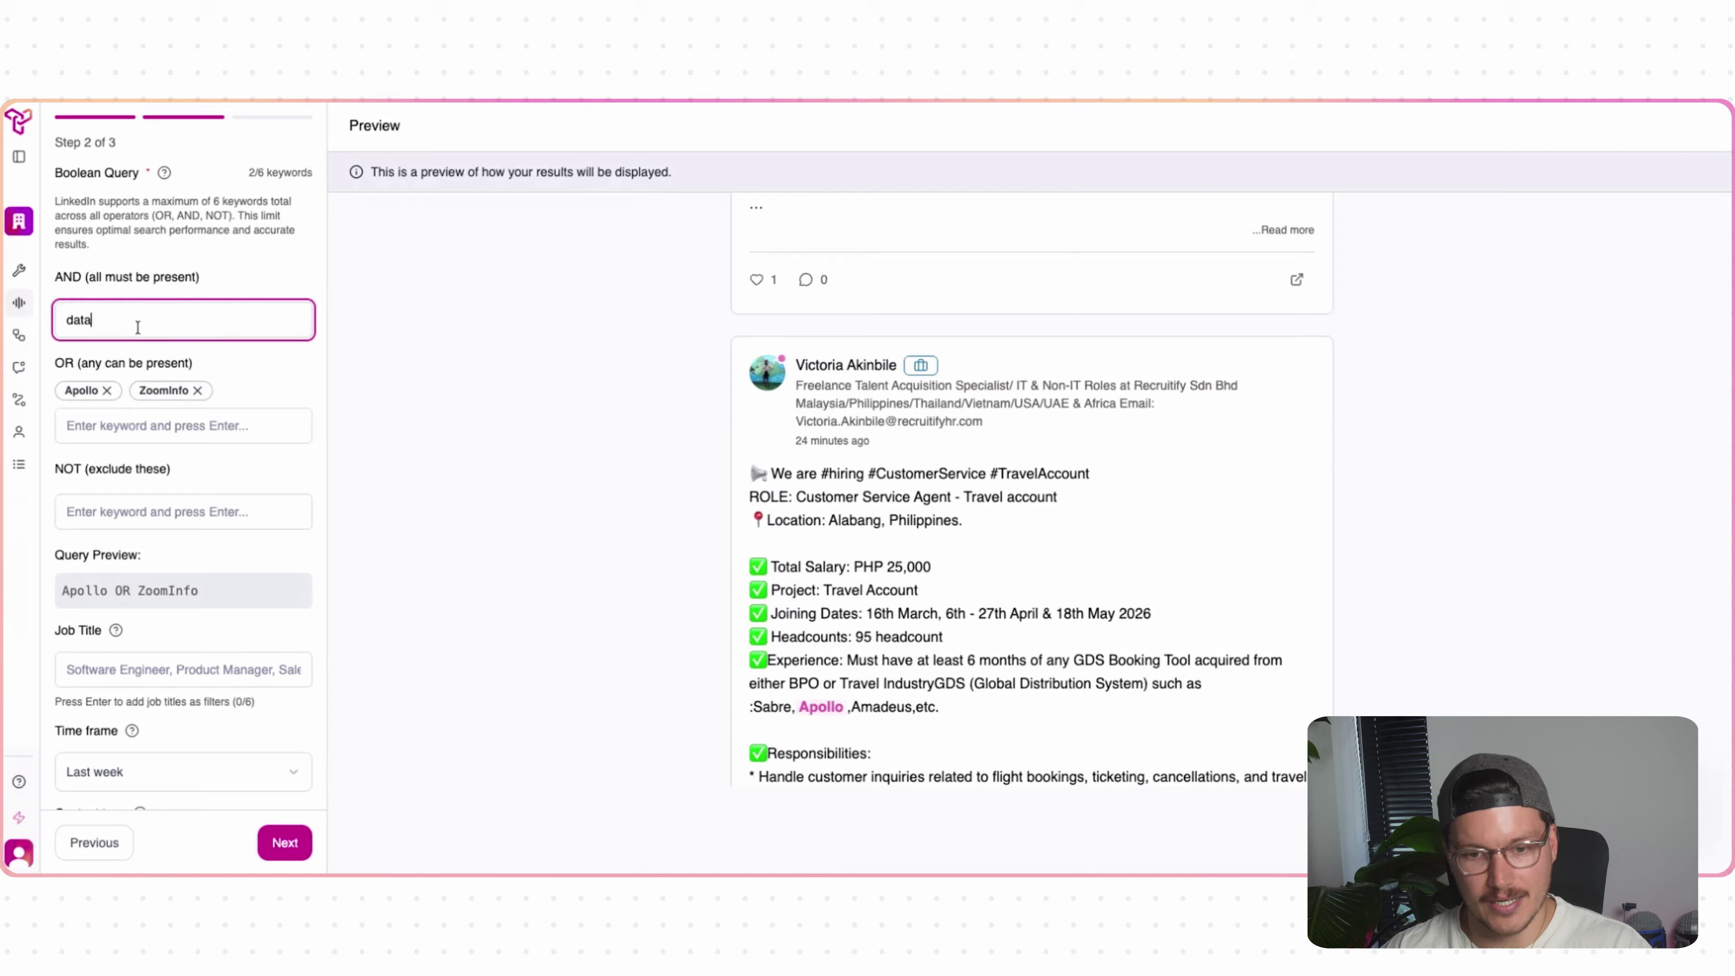
key("Return")
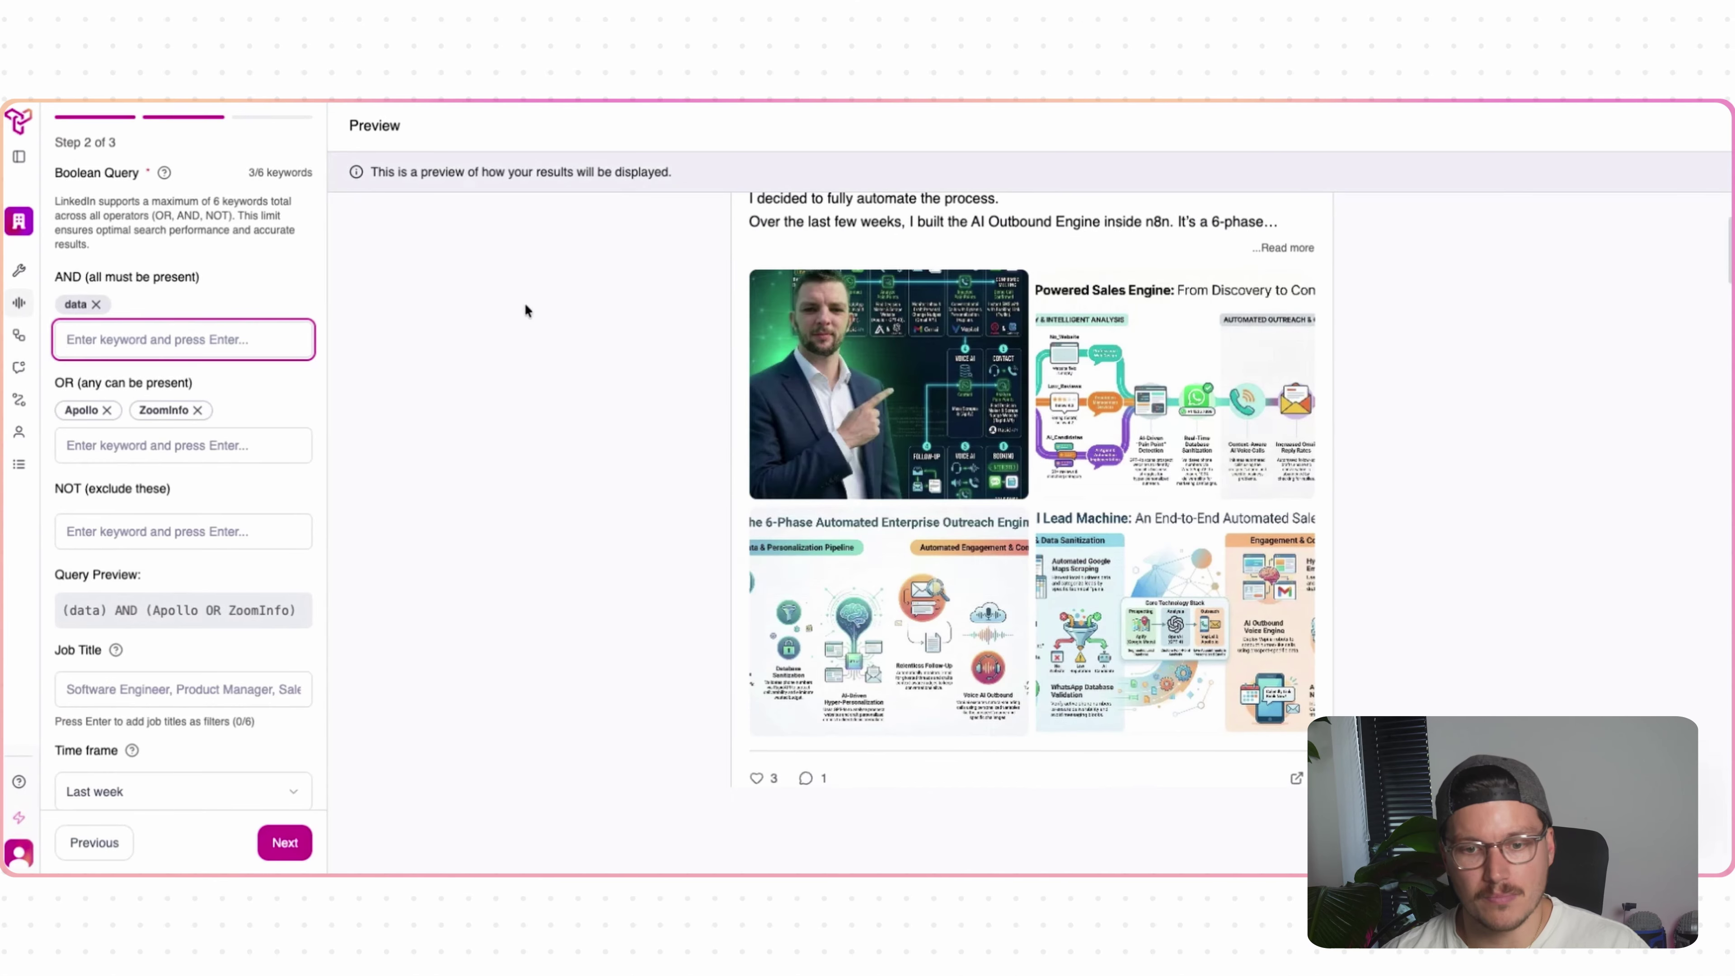
scroll(590, 463, "down", 15)
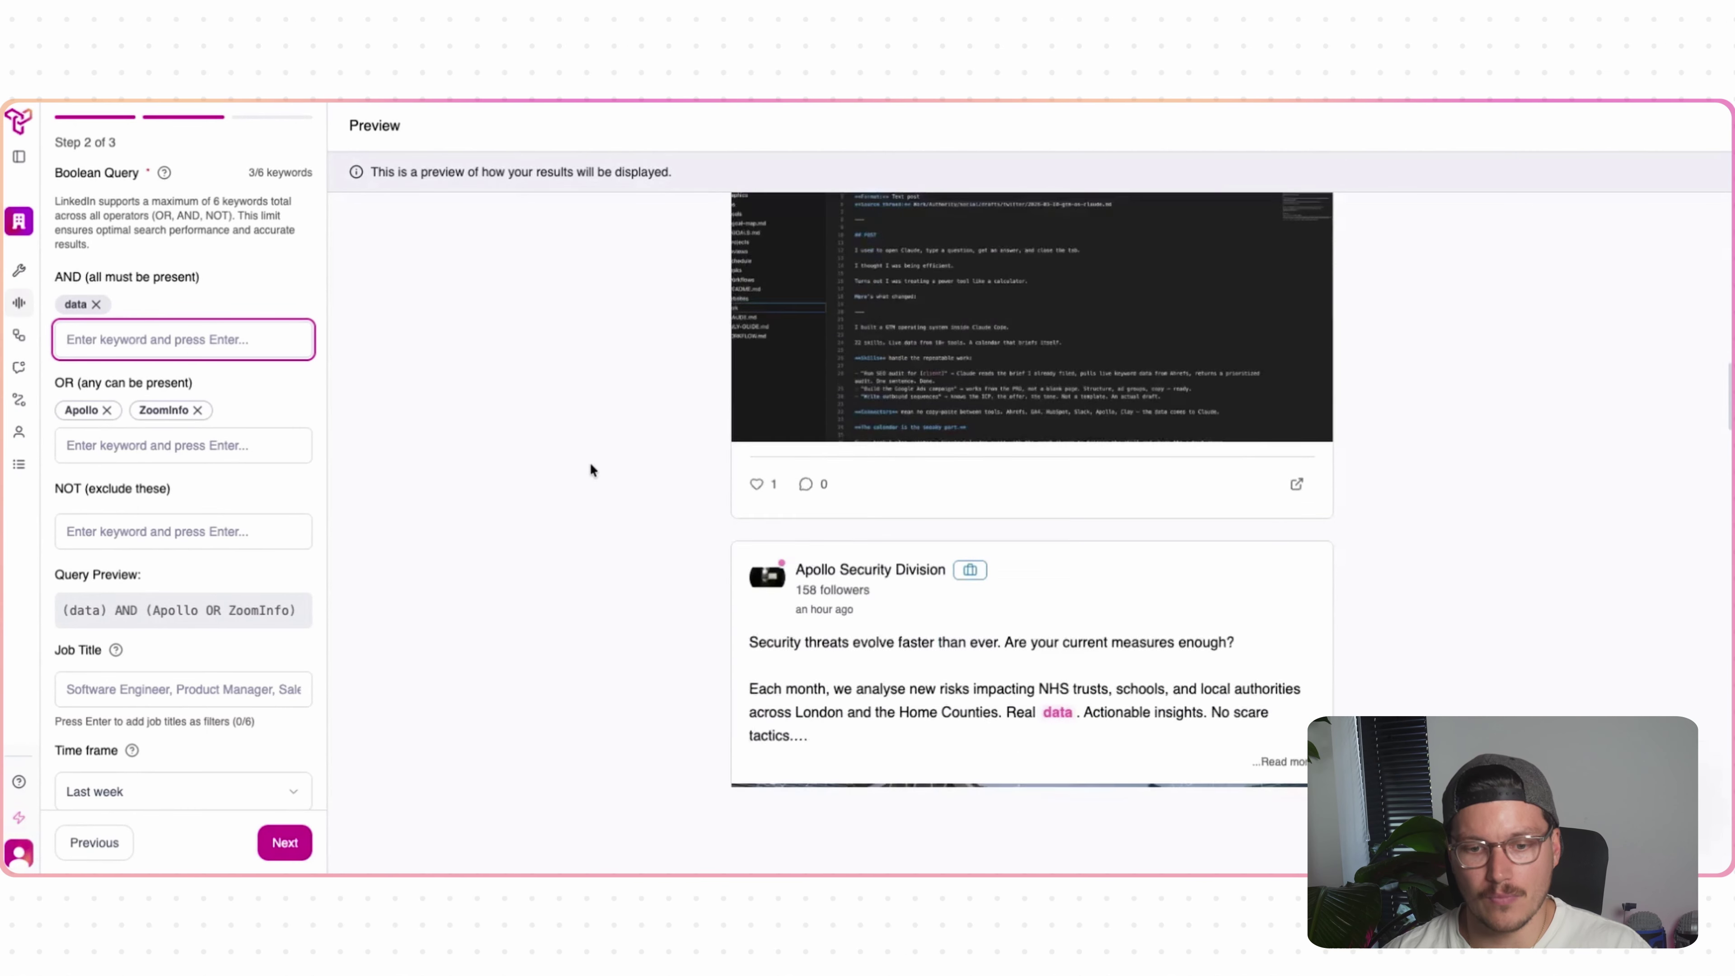
scroll(1031, 534, "down", 4)
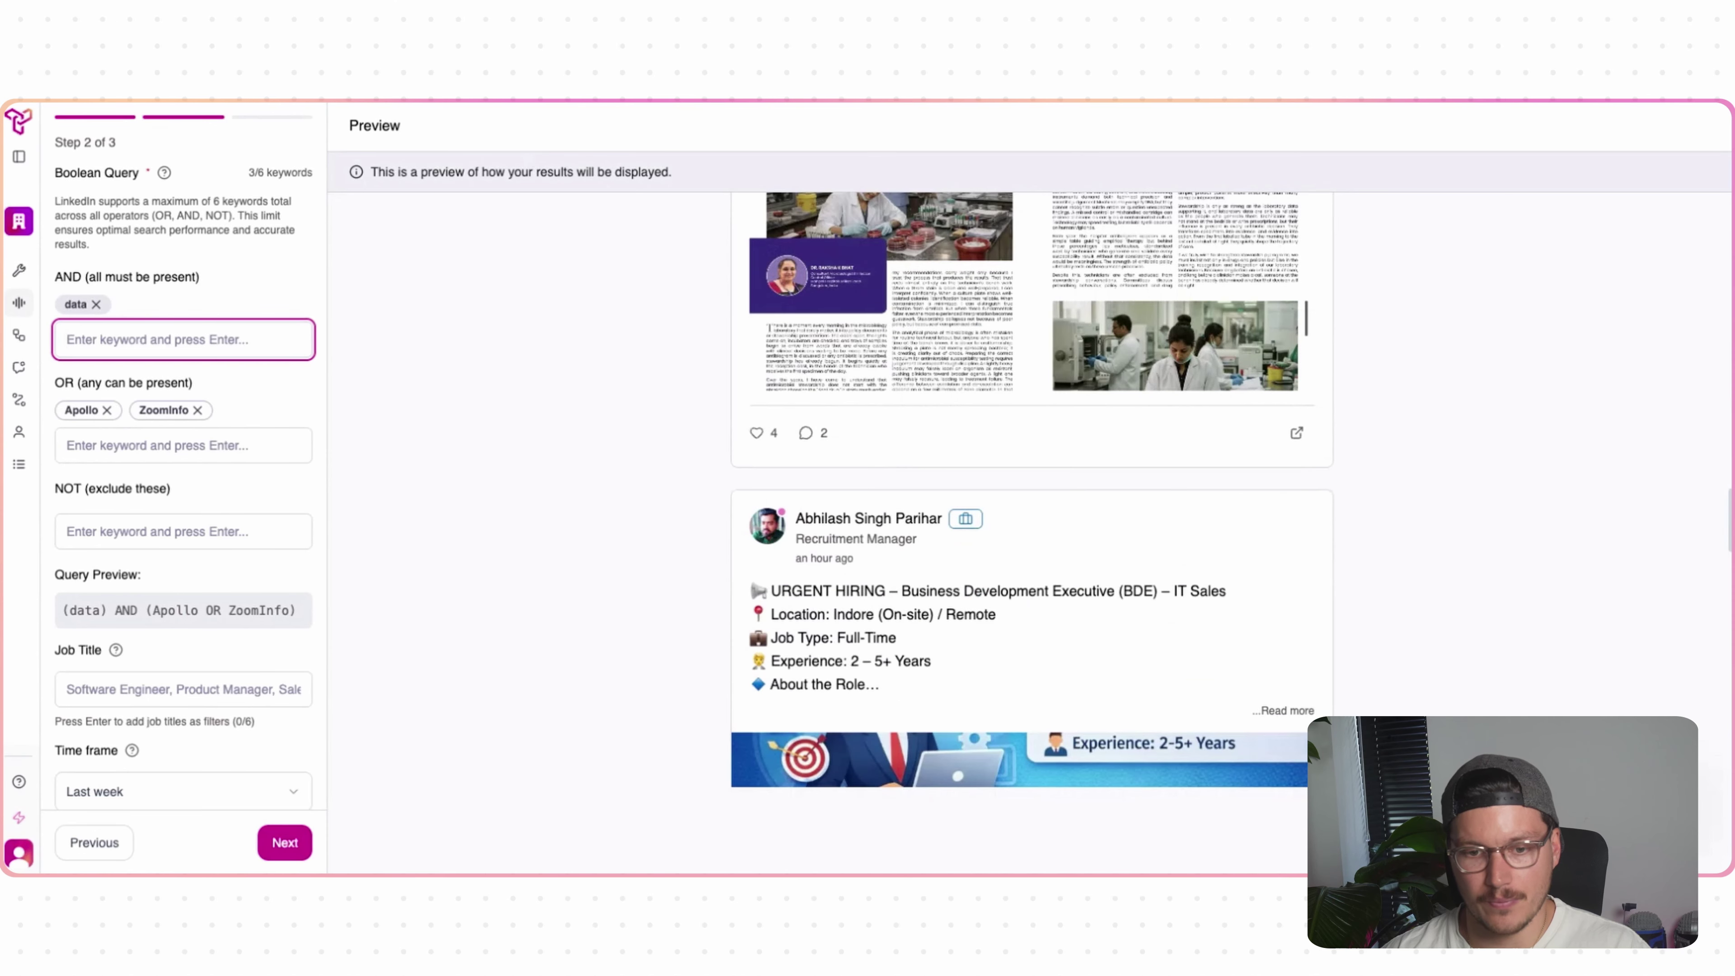
- Clear all existing keywords from the Boolean query and add Apollo as the required AND keyword
left_click(76, 304)
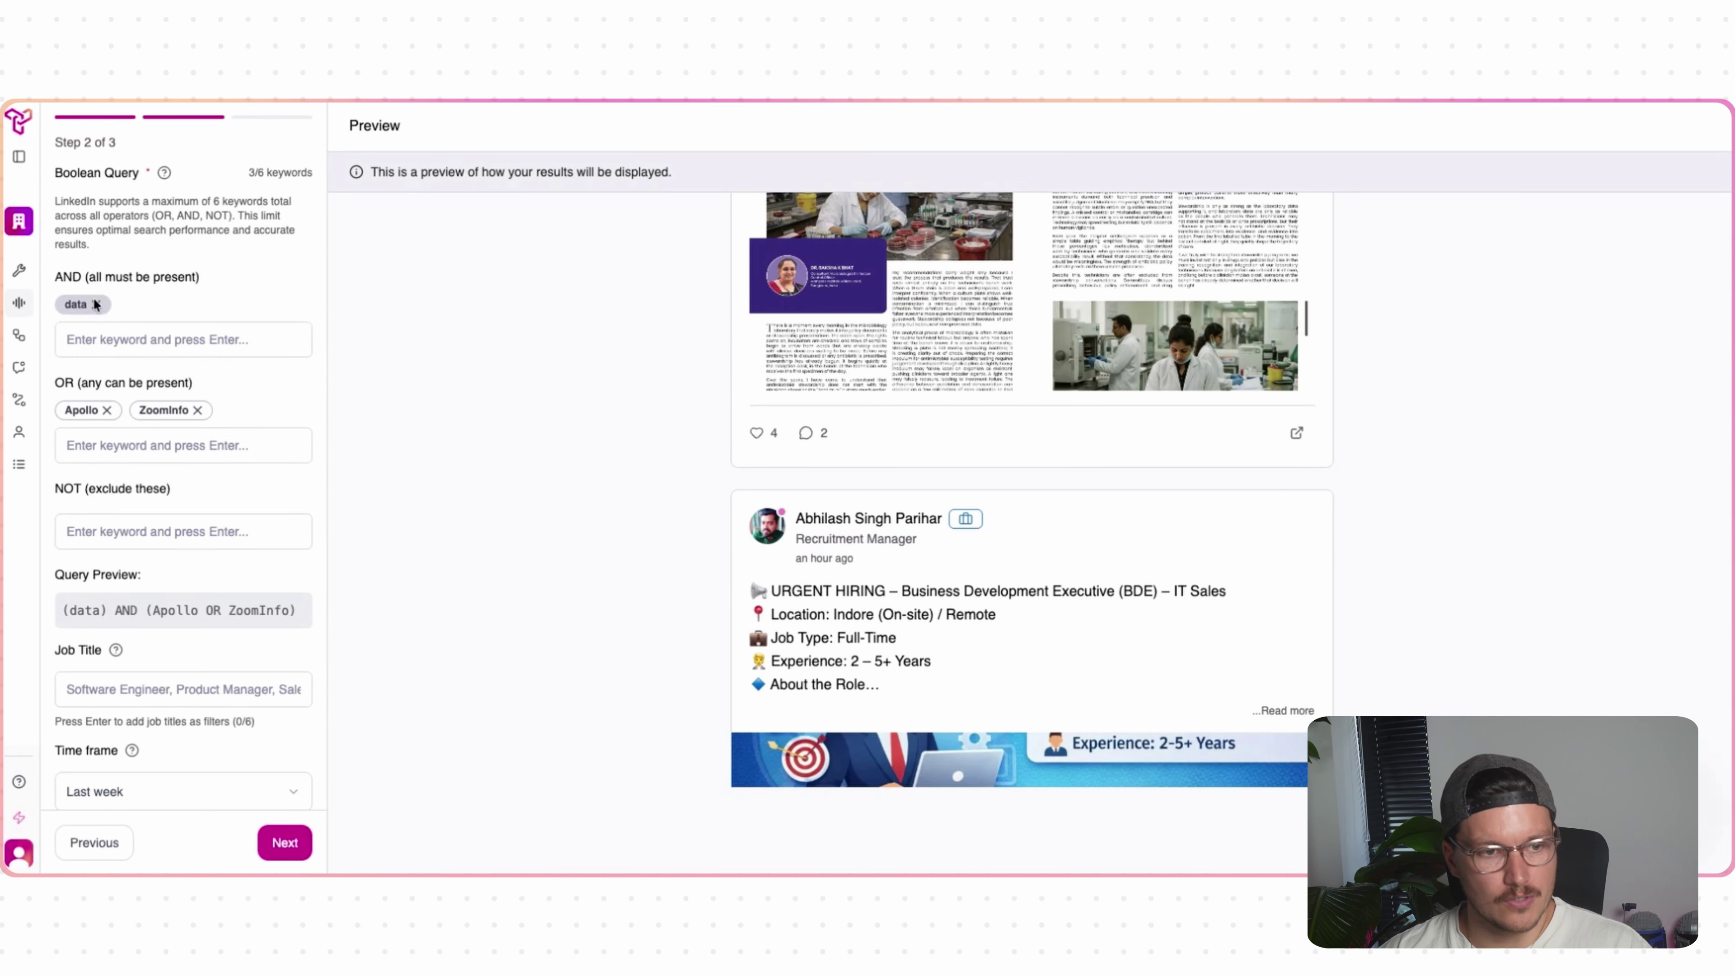
left_click(198, 410)
left_click(107, 410)
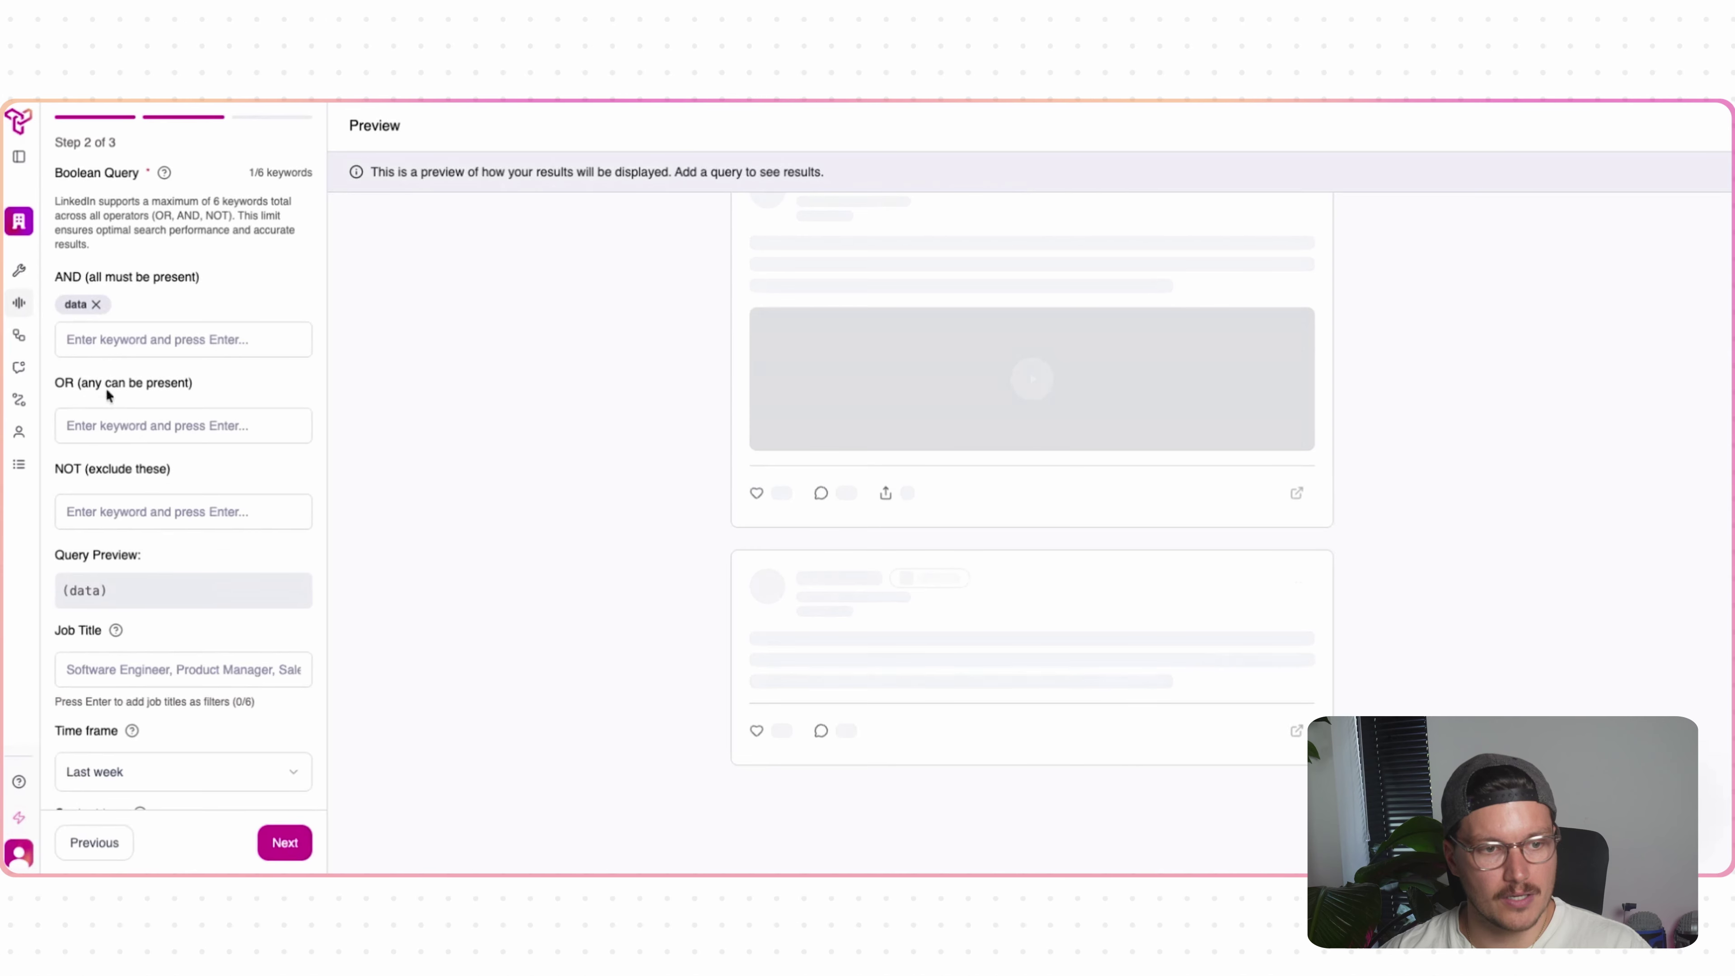
left_click(96, 304)
left_click(103, 318)
type("Apollo")
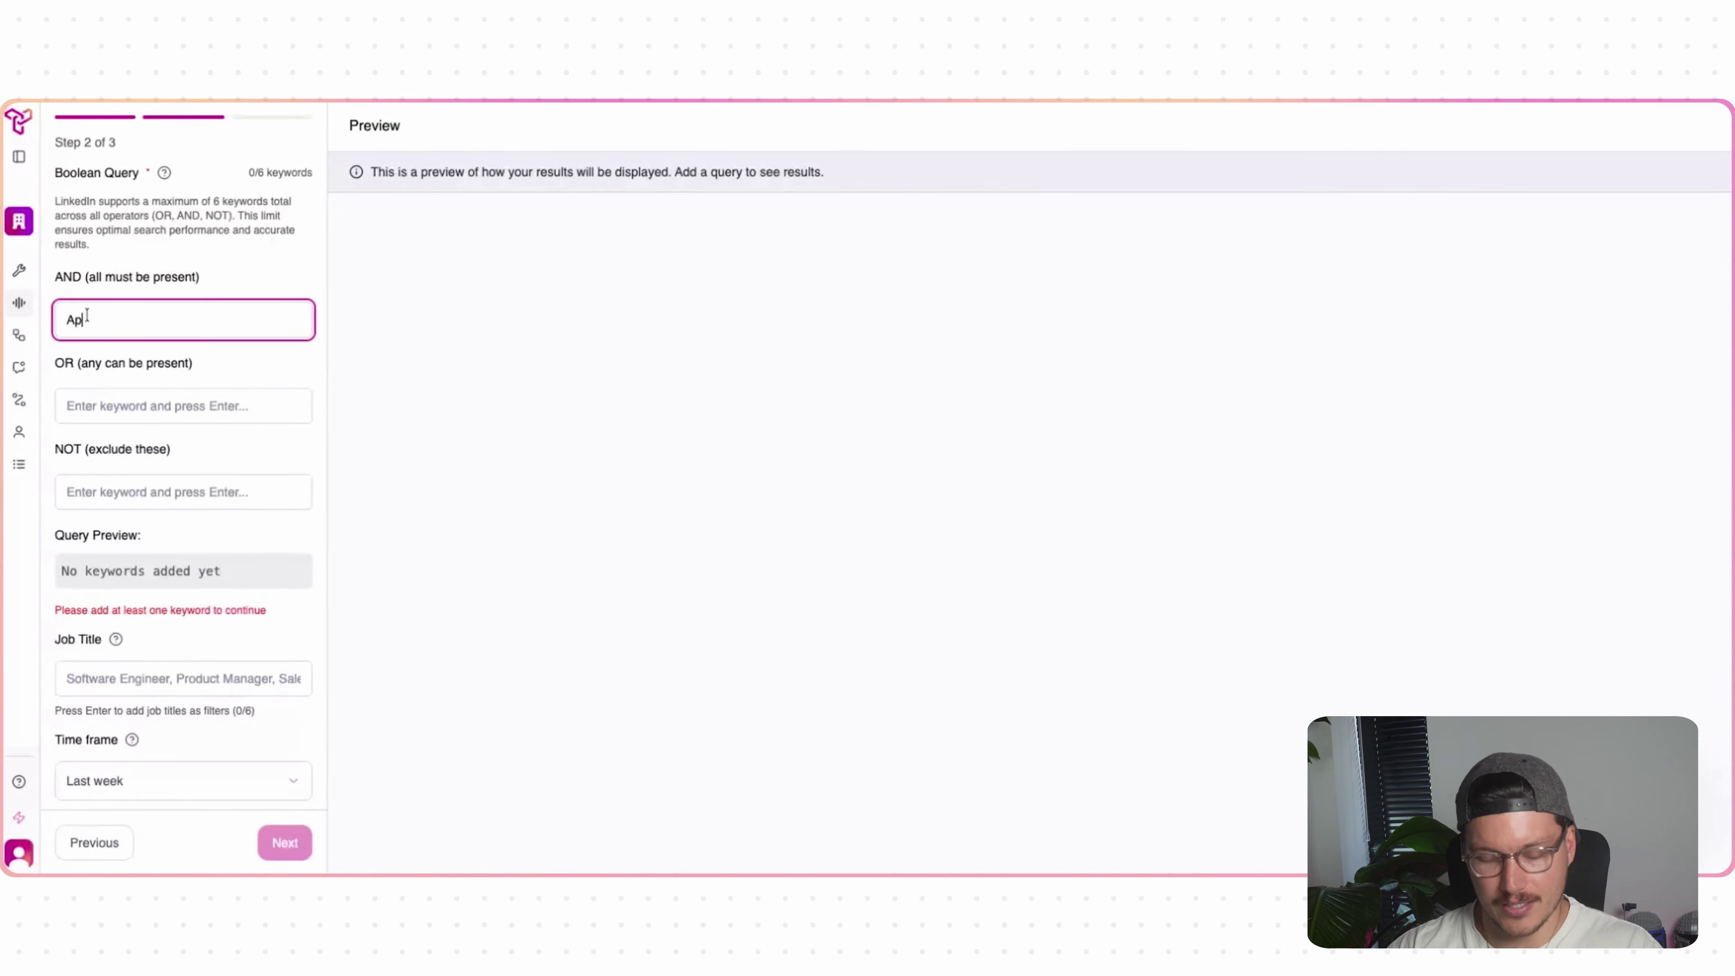
key("Return")
- Add contact information, data enrichment and email as OR keywords in the Boolean query
key("Tab")
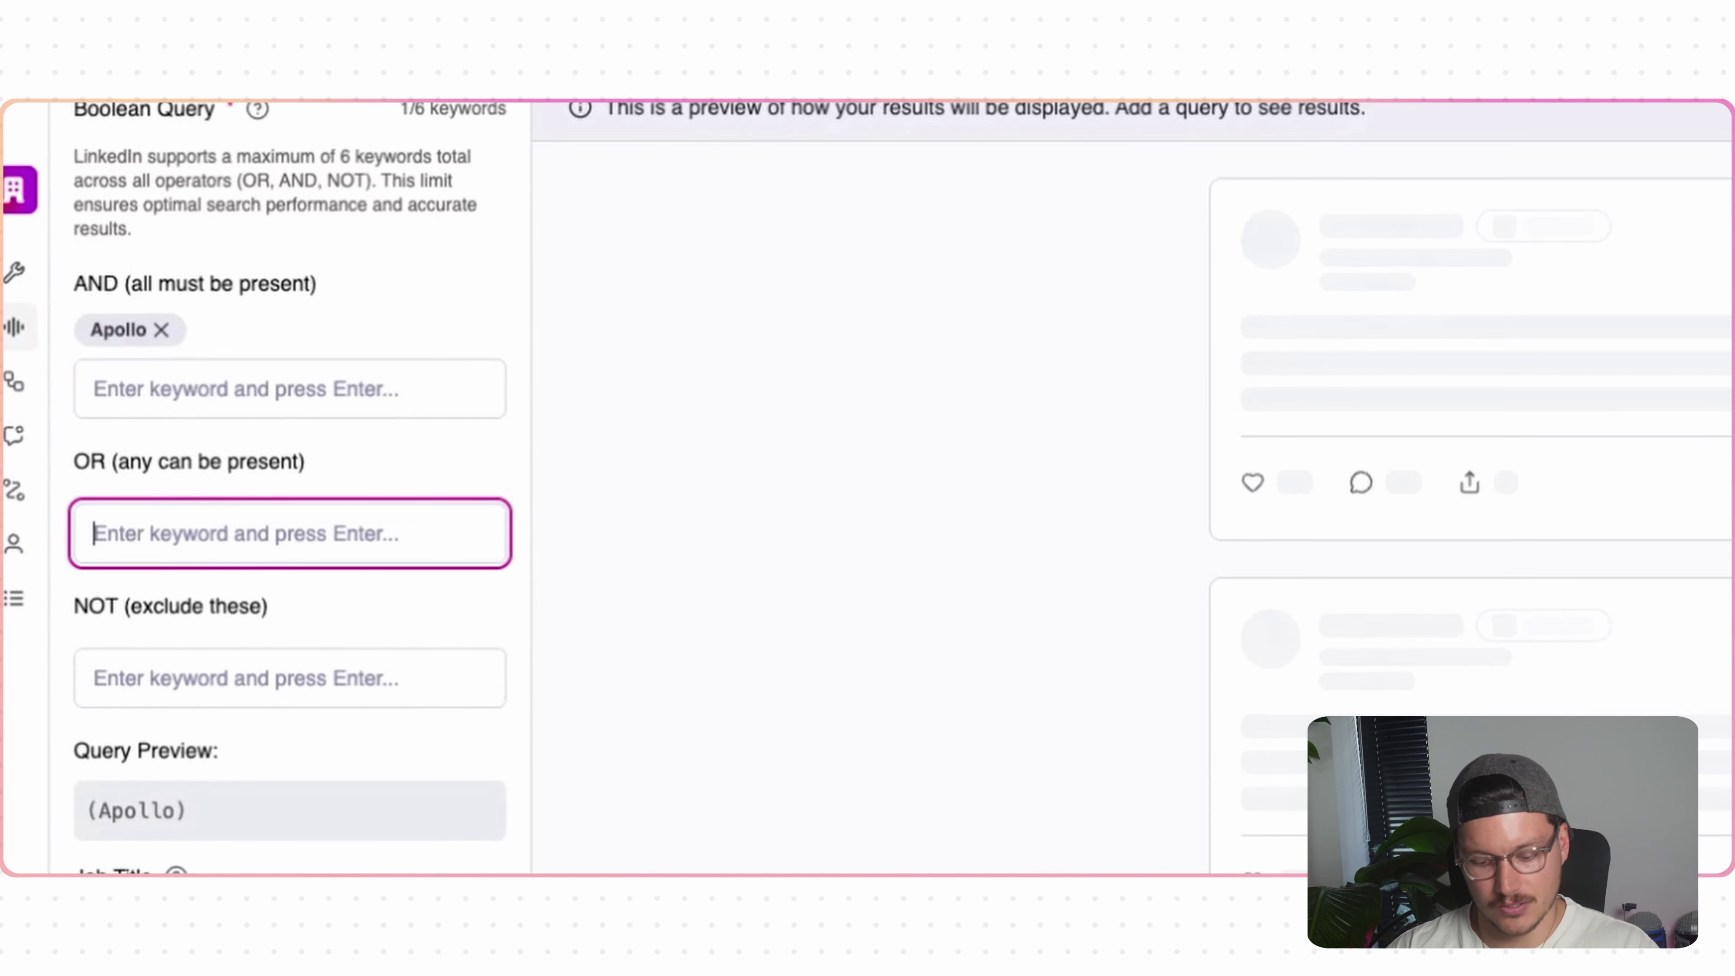
type("contact informa")
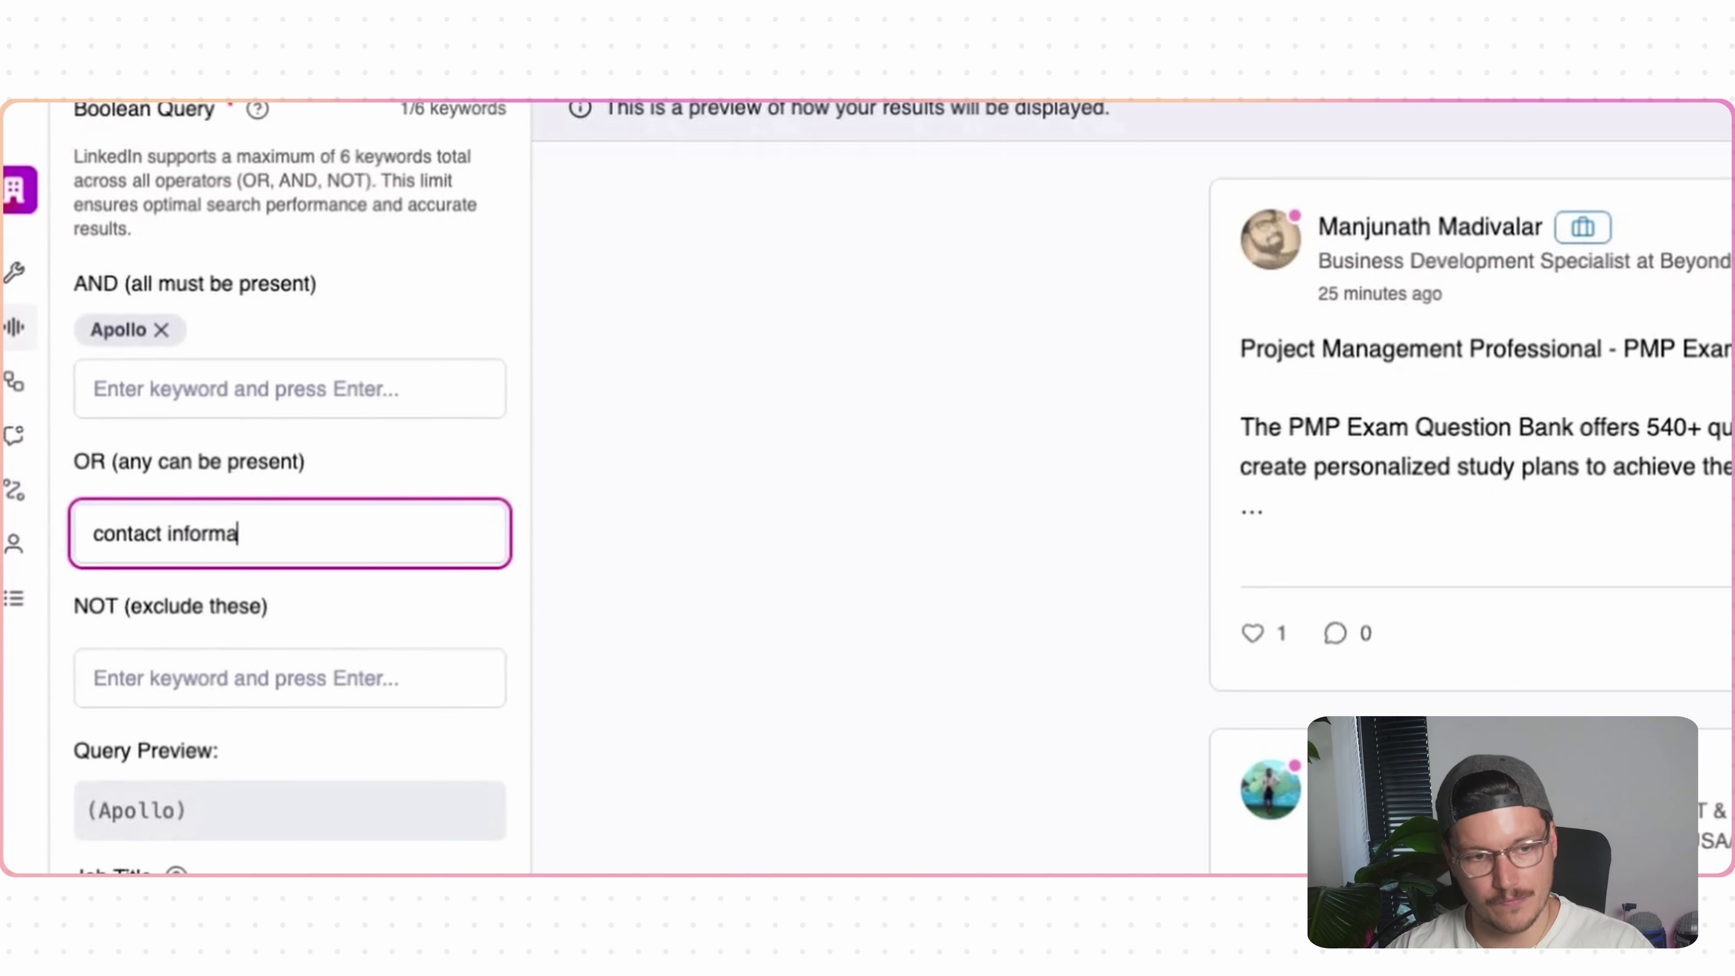
type("tion")
key("Return")
type("data enrichment")
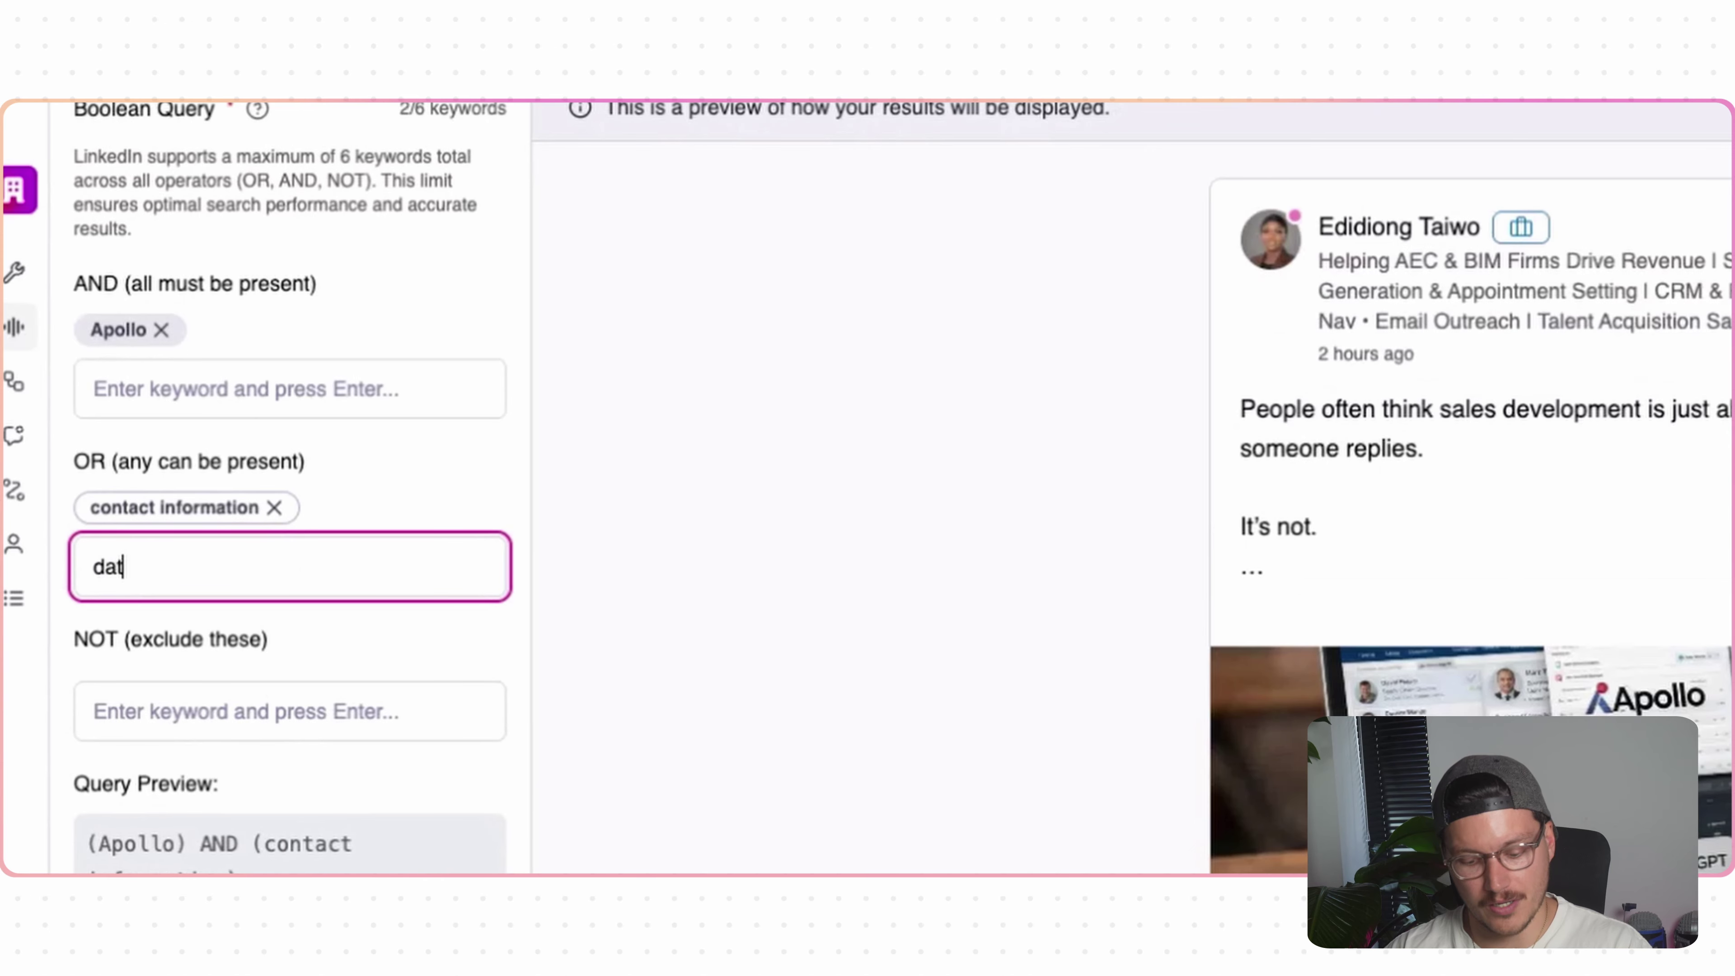
key("Return")
type("email")
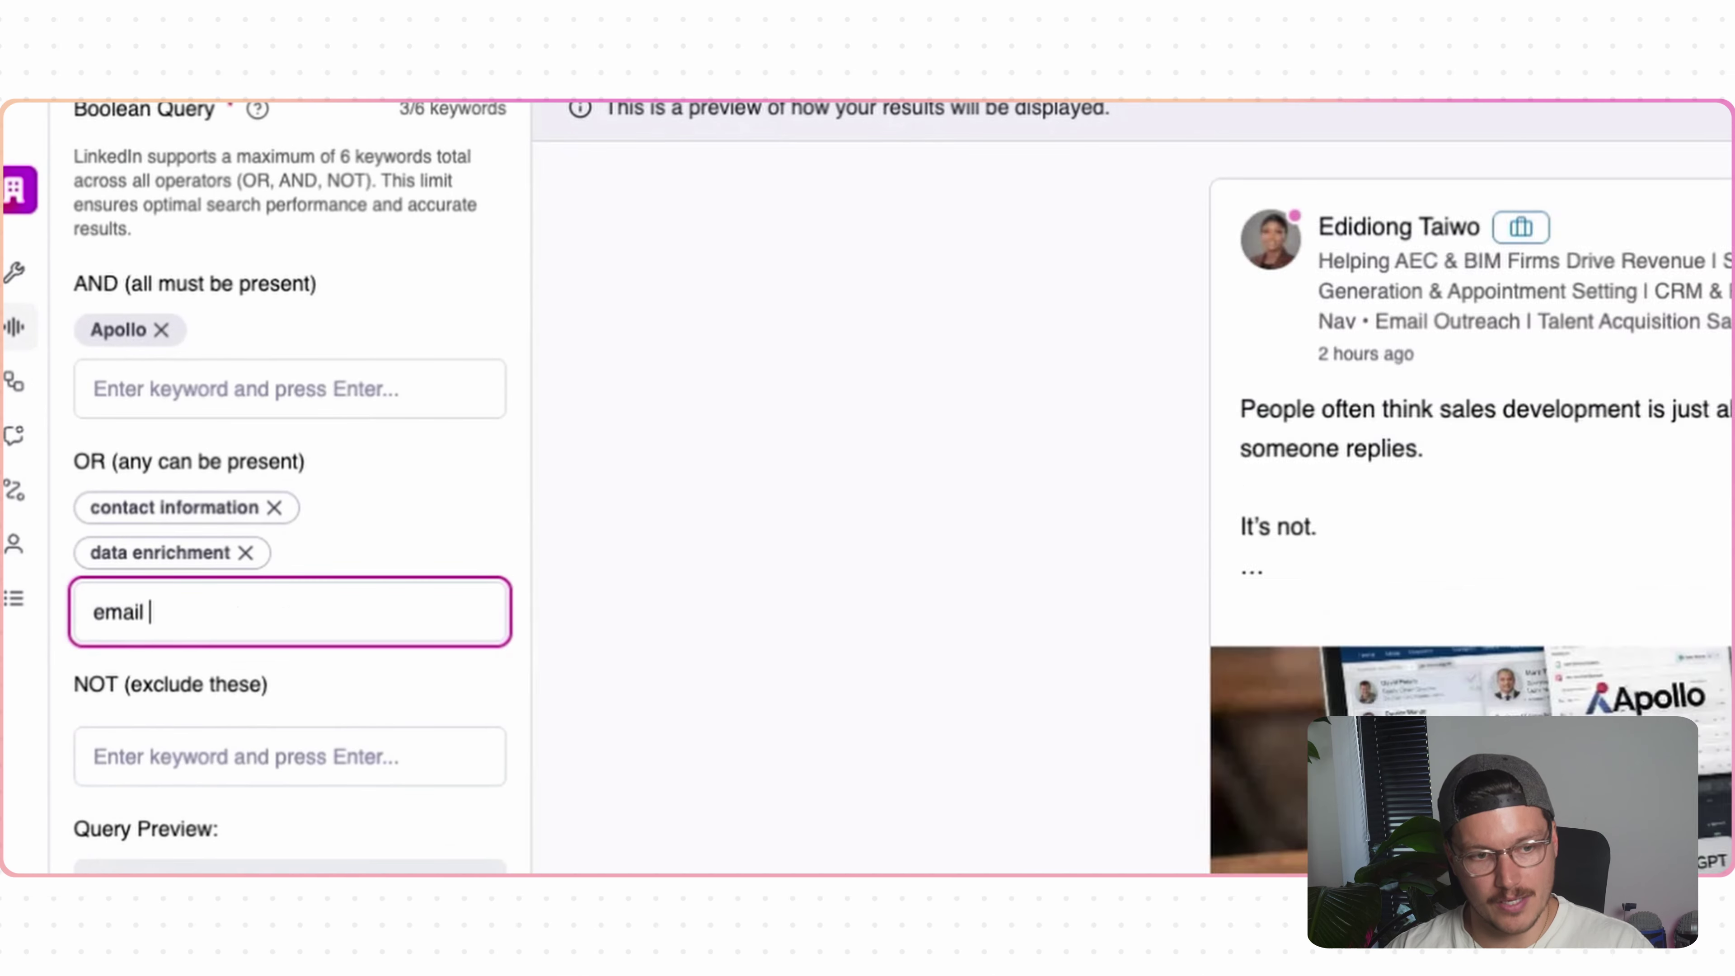
key("Return")
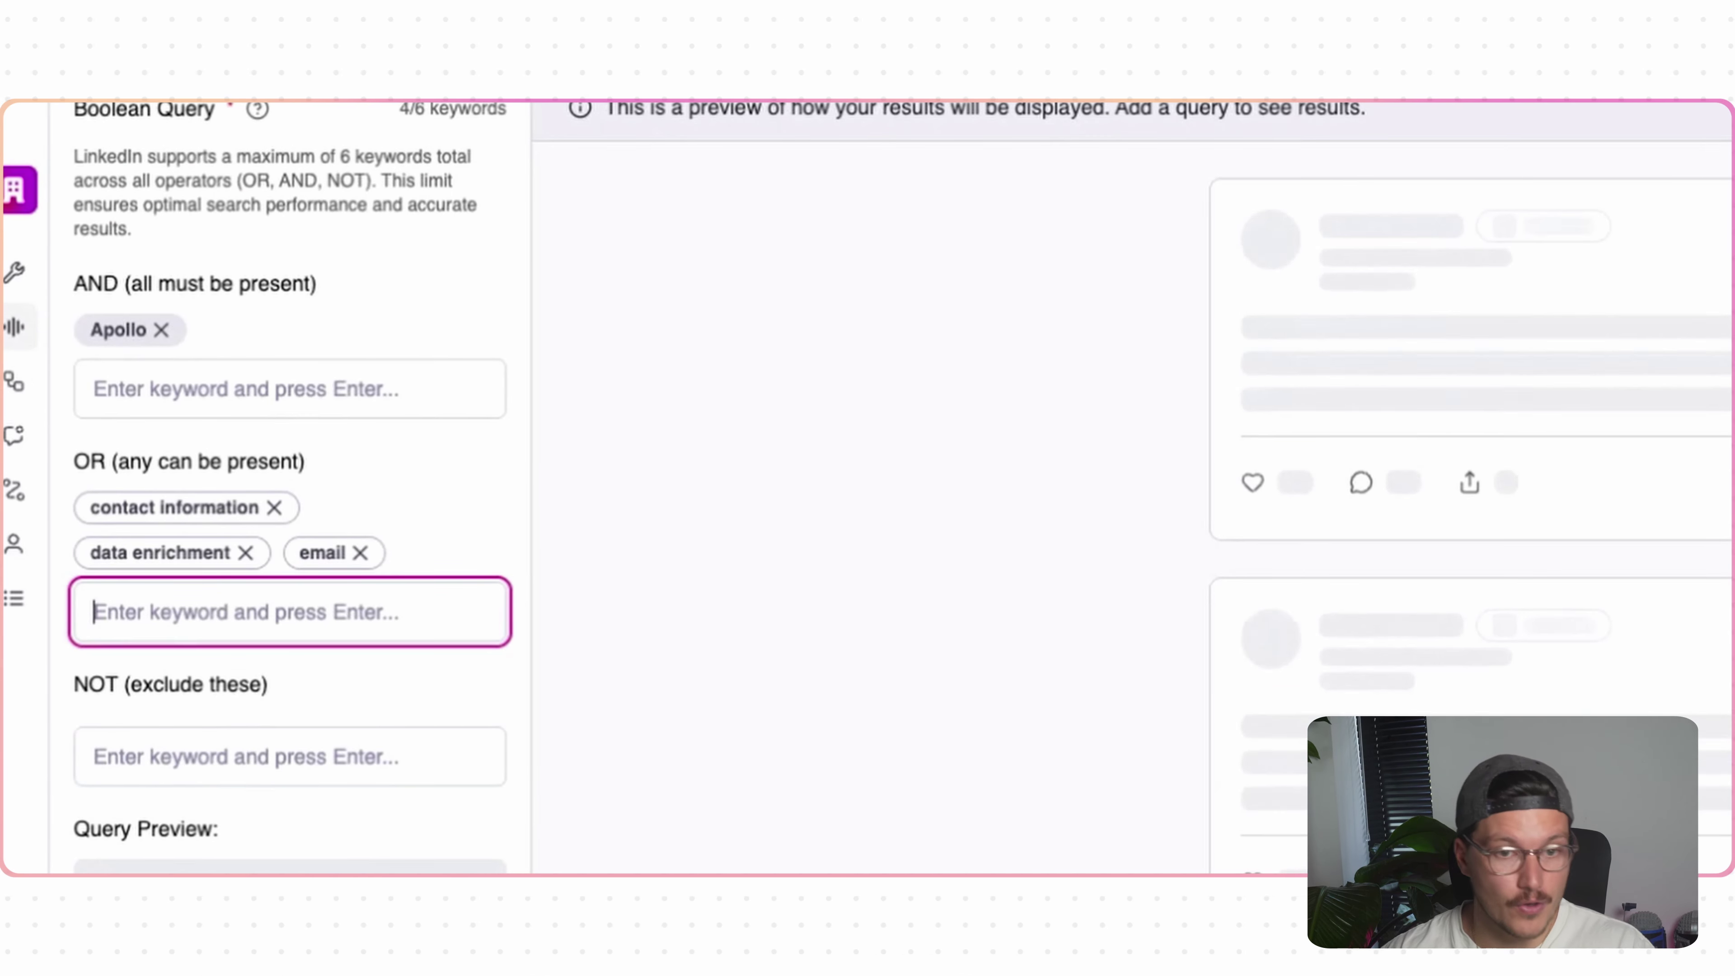
- Exclude the keyword hiring from the Boolean query and review the filtered preview posts
scroll(854, 567, "down", 2)
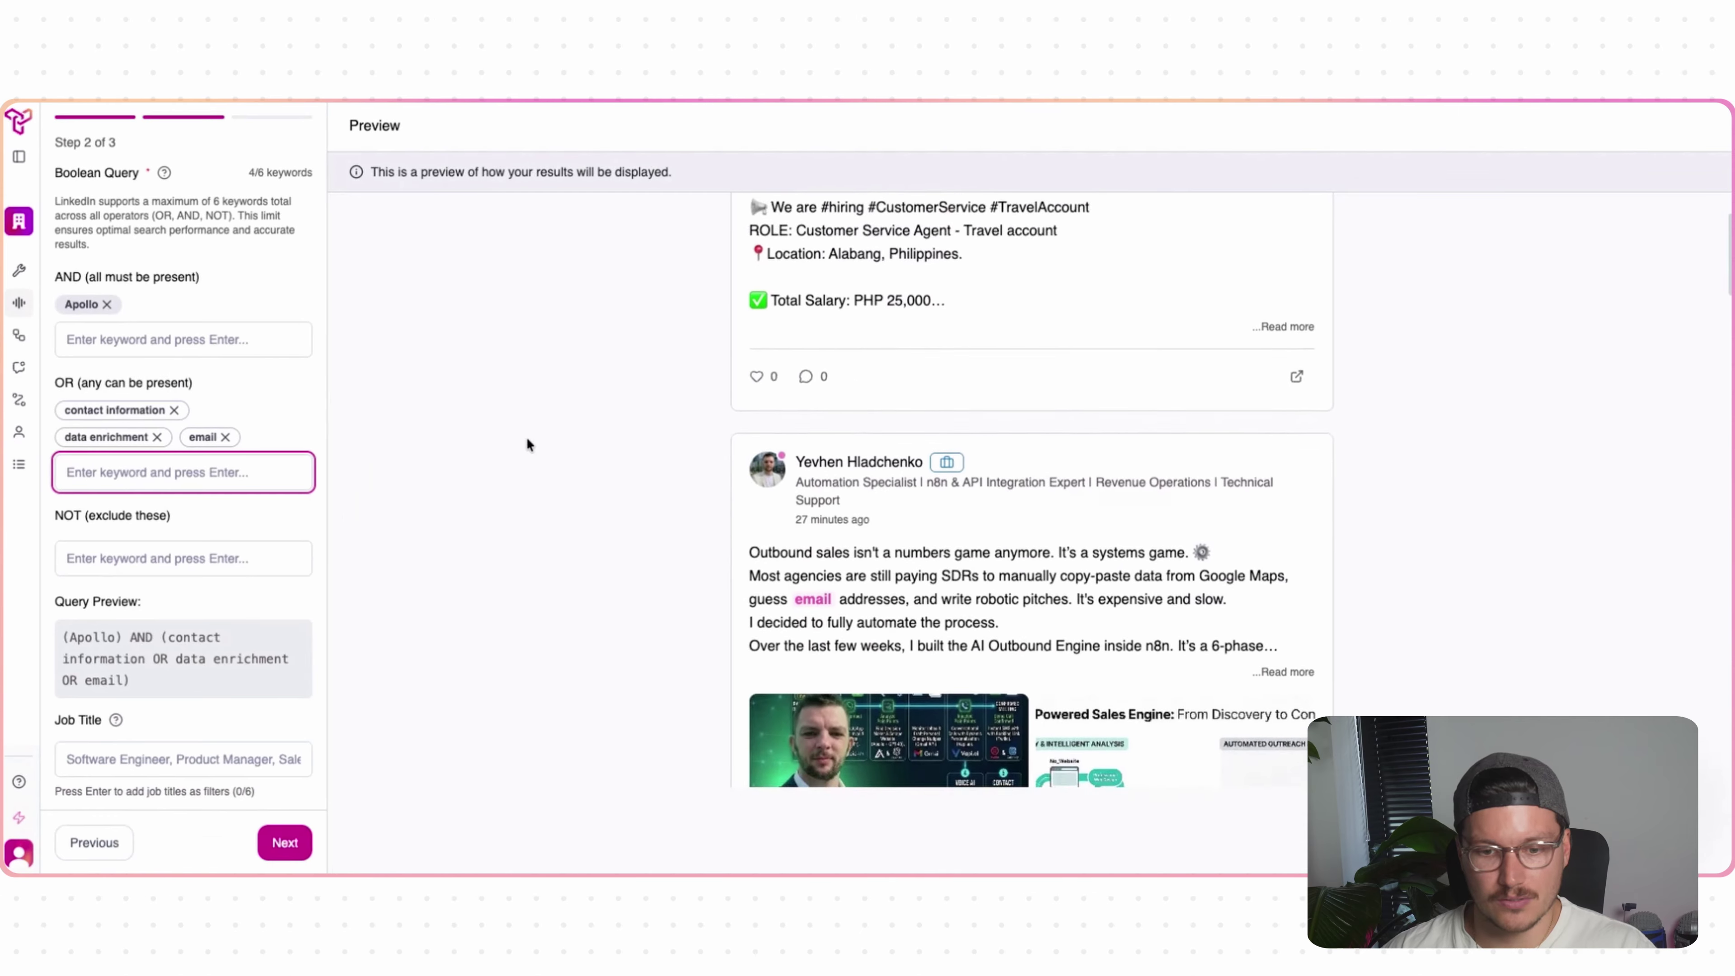
scroll(530, 443, "up", 2)
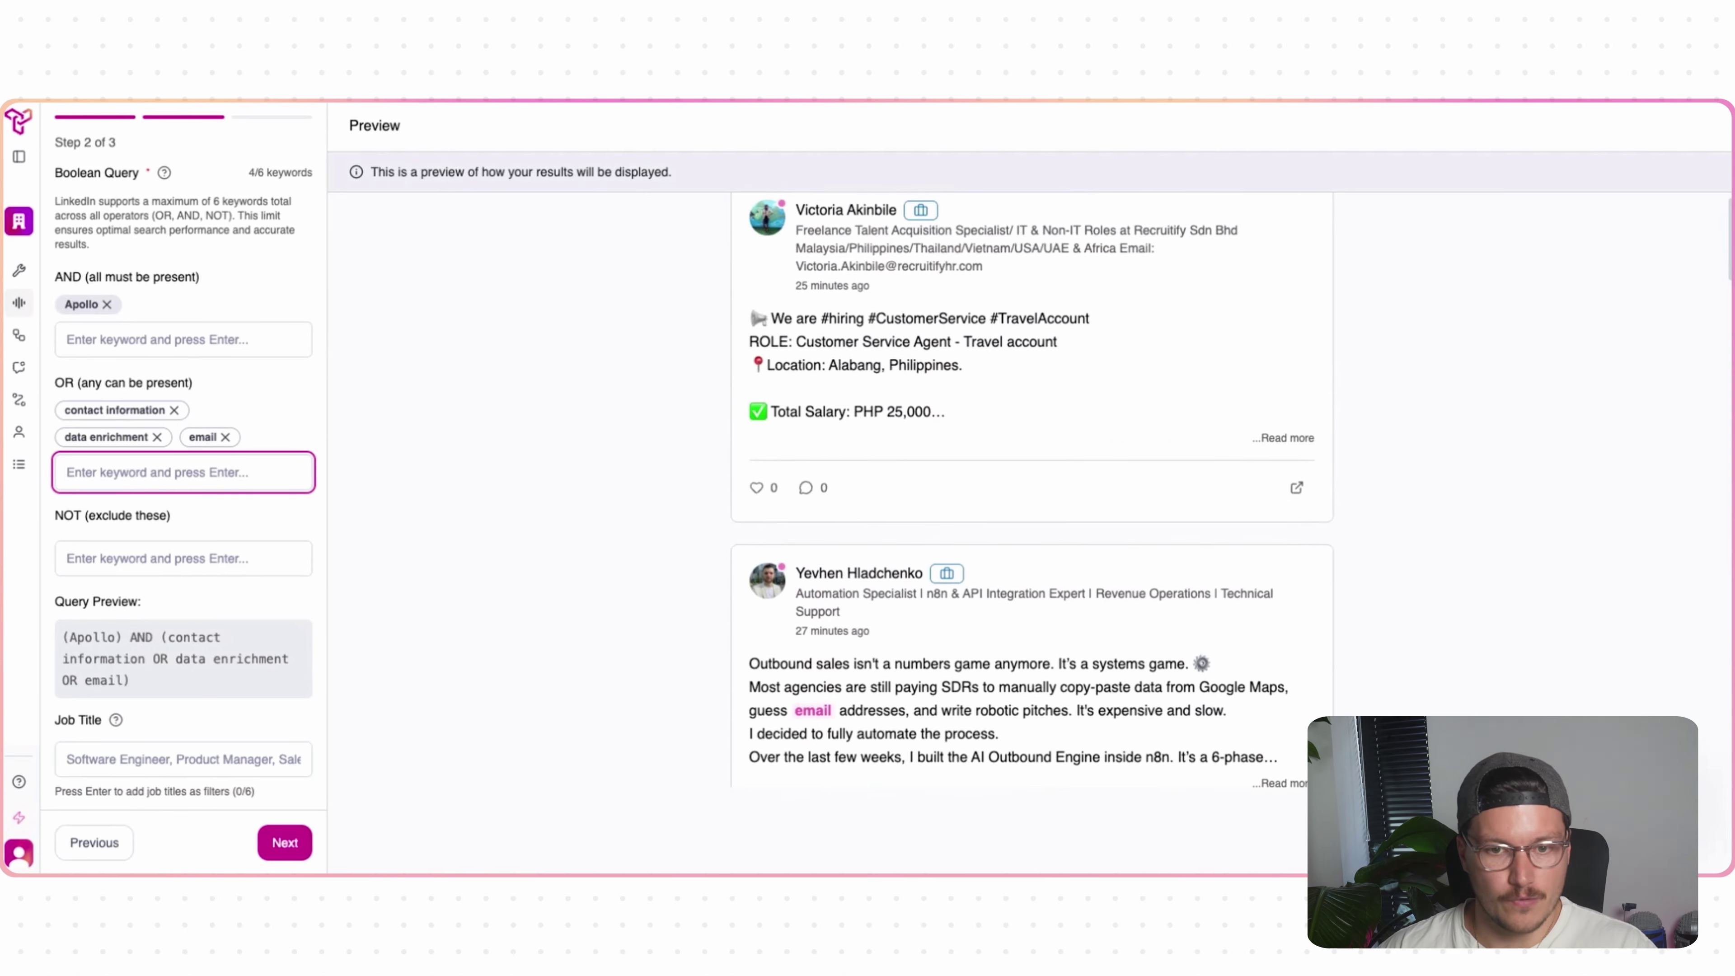
left_click(98, 555)
type("hiring")
key("Return")
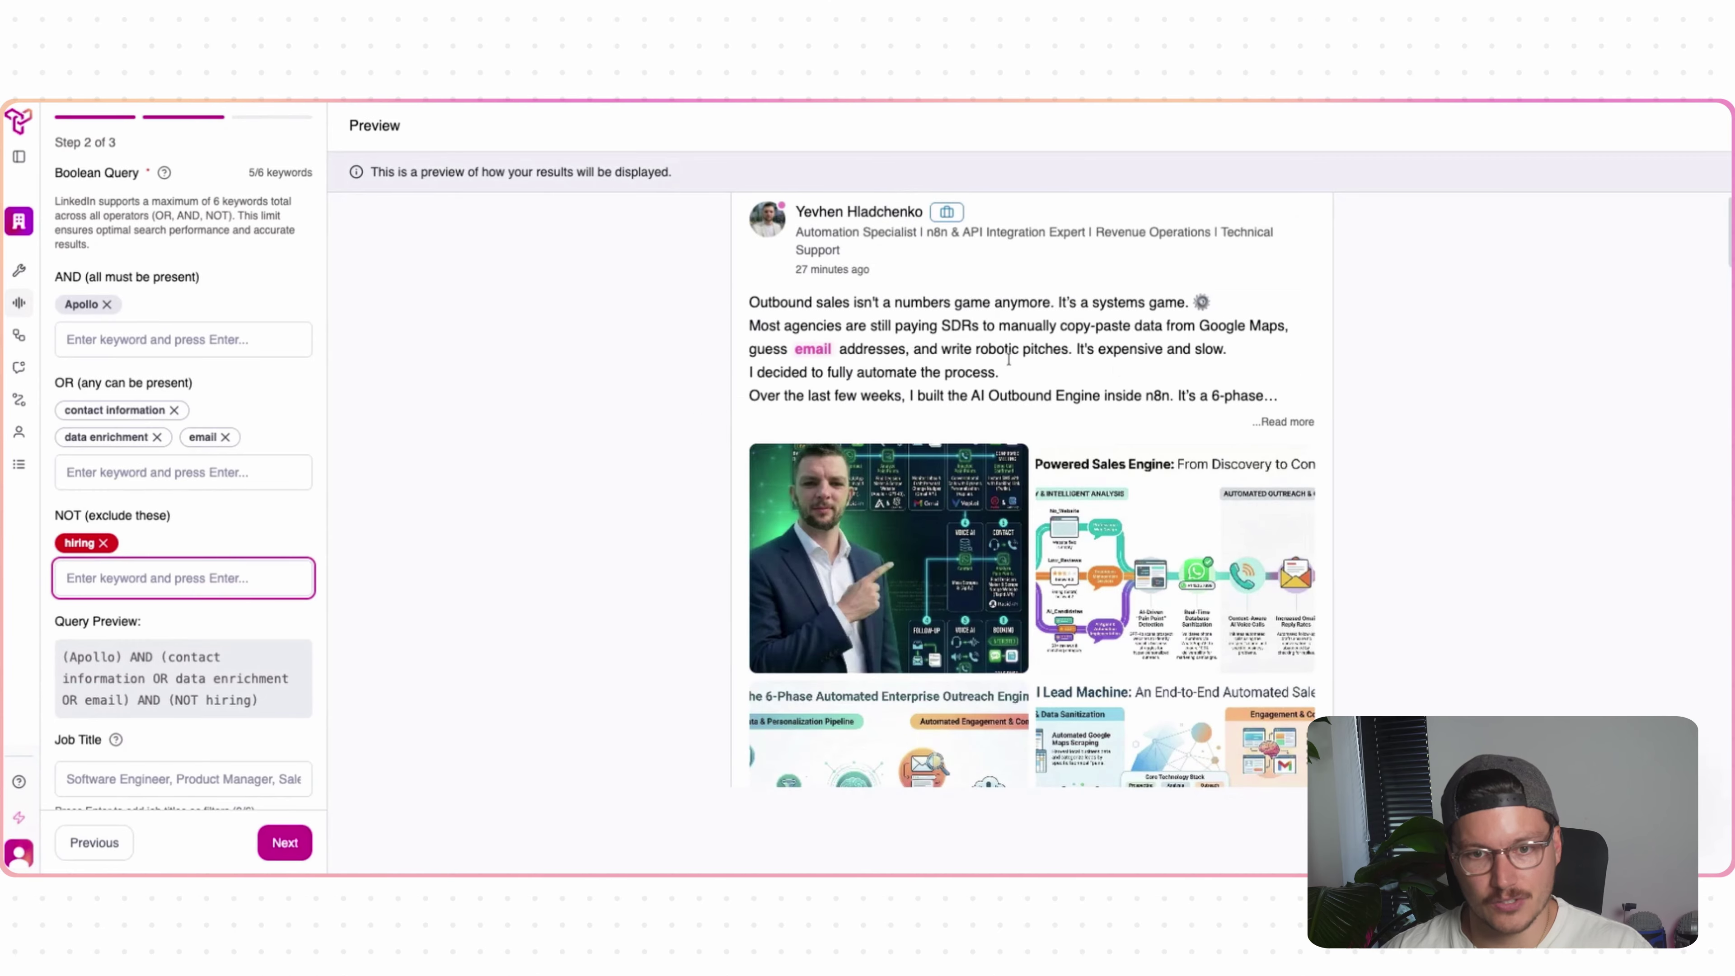
scroll(1141, 367, "down", 10)
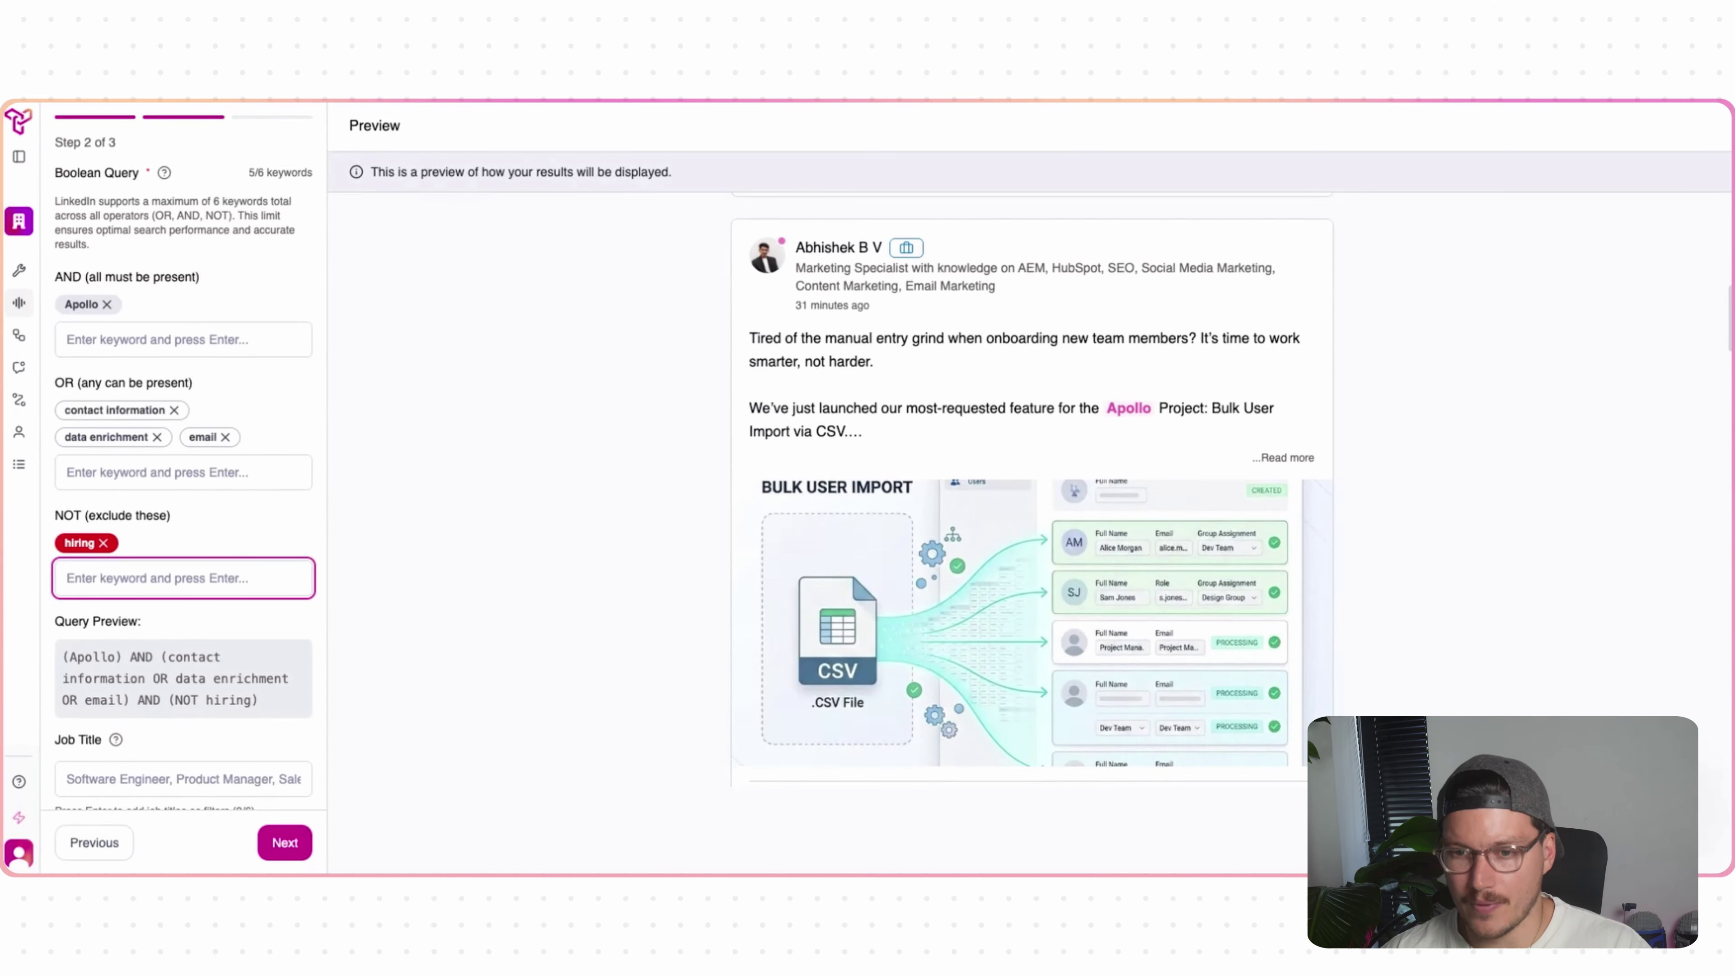
scroll(1032, 479, "down", 8)
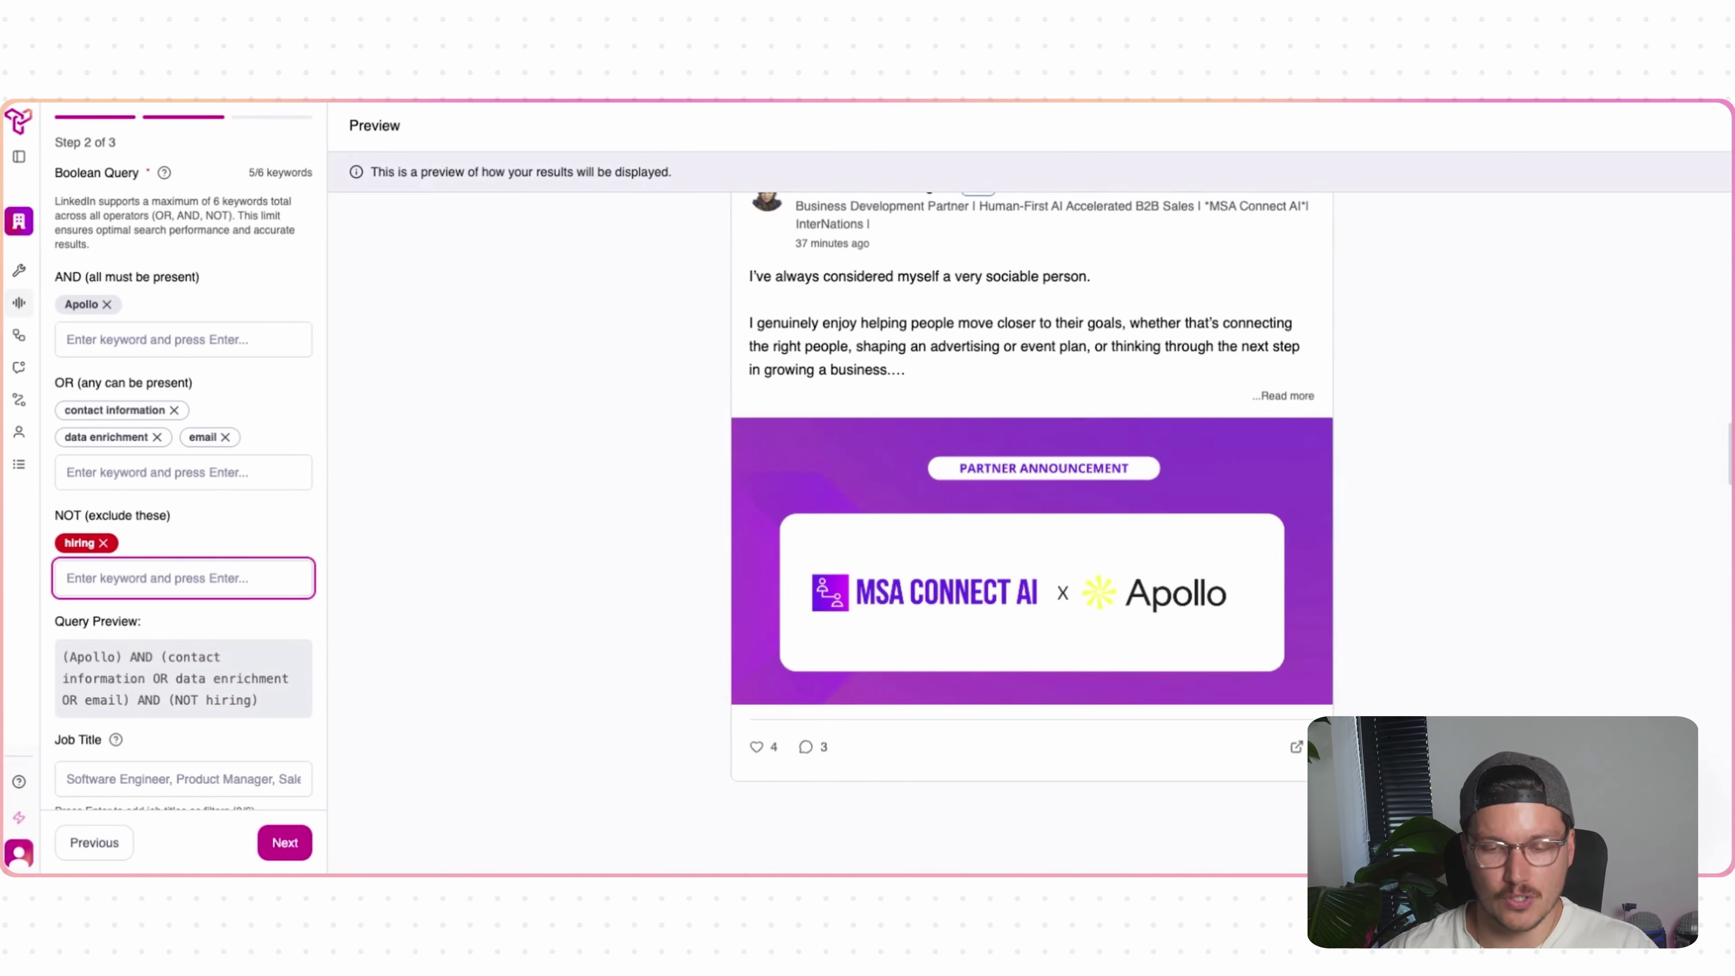
scroll(1096, 560, "down", 8)
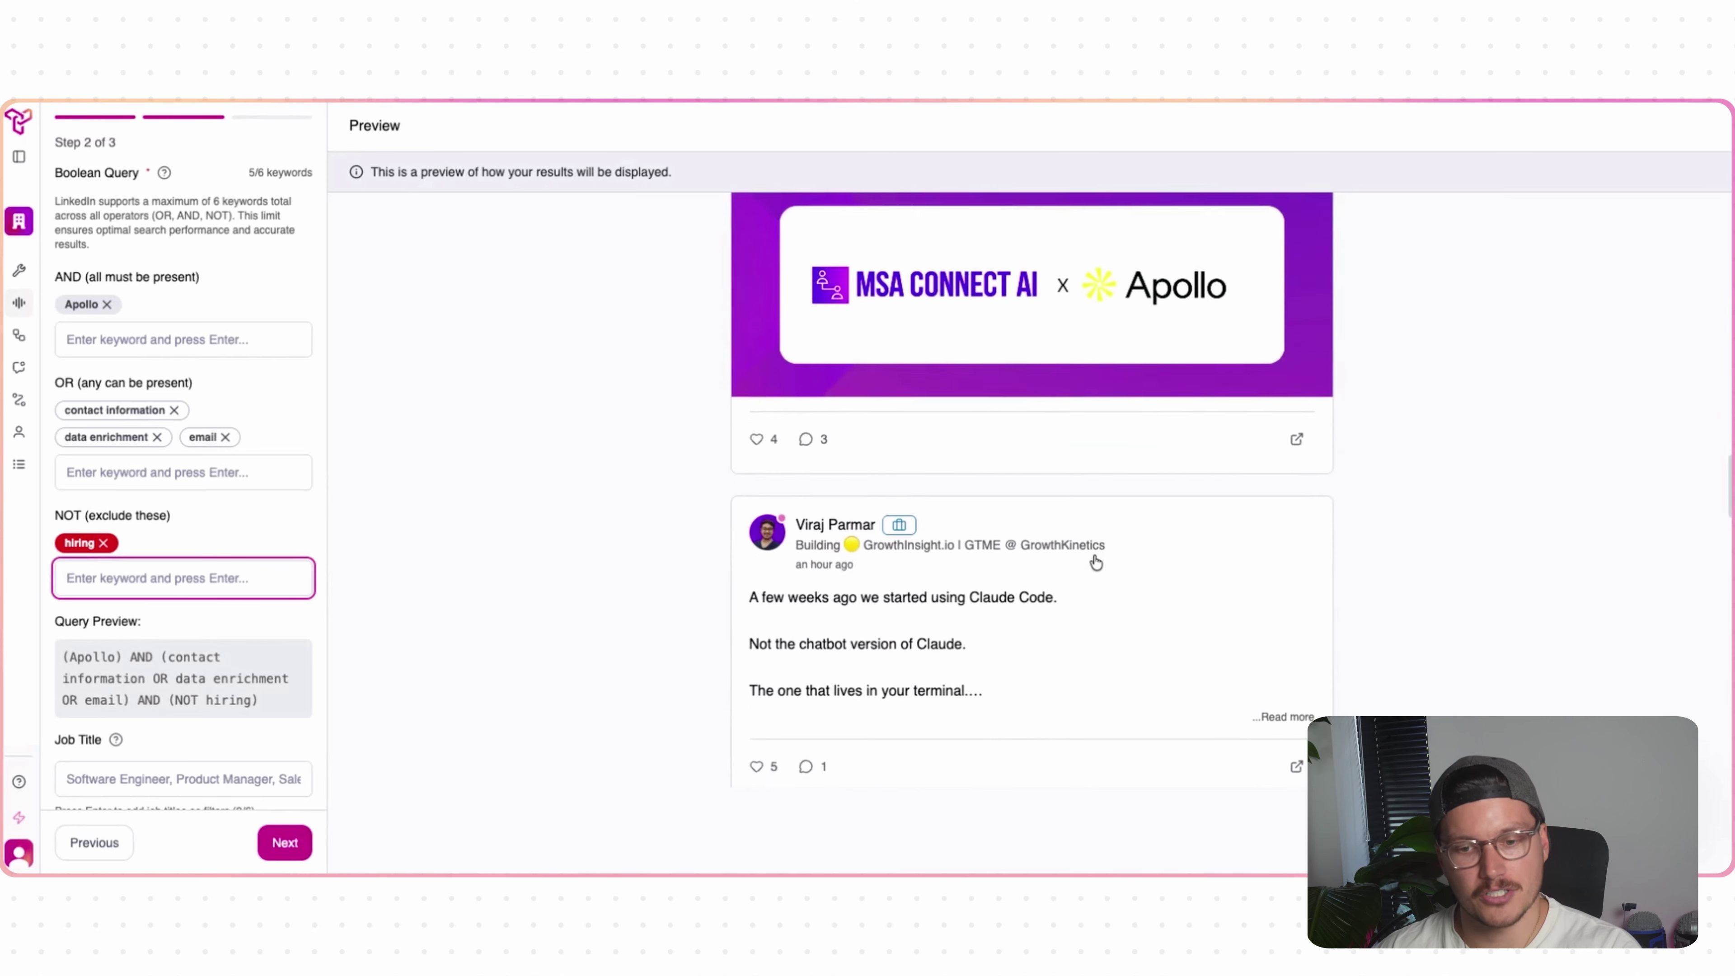
scroll(1031, 489, "down", 5)
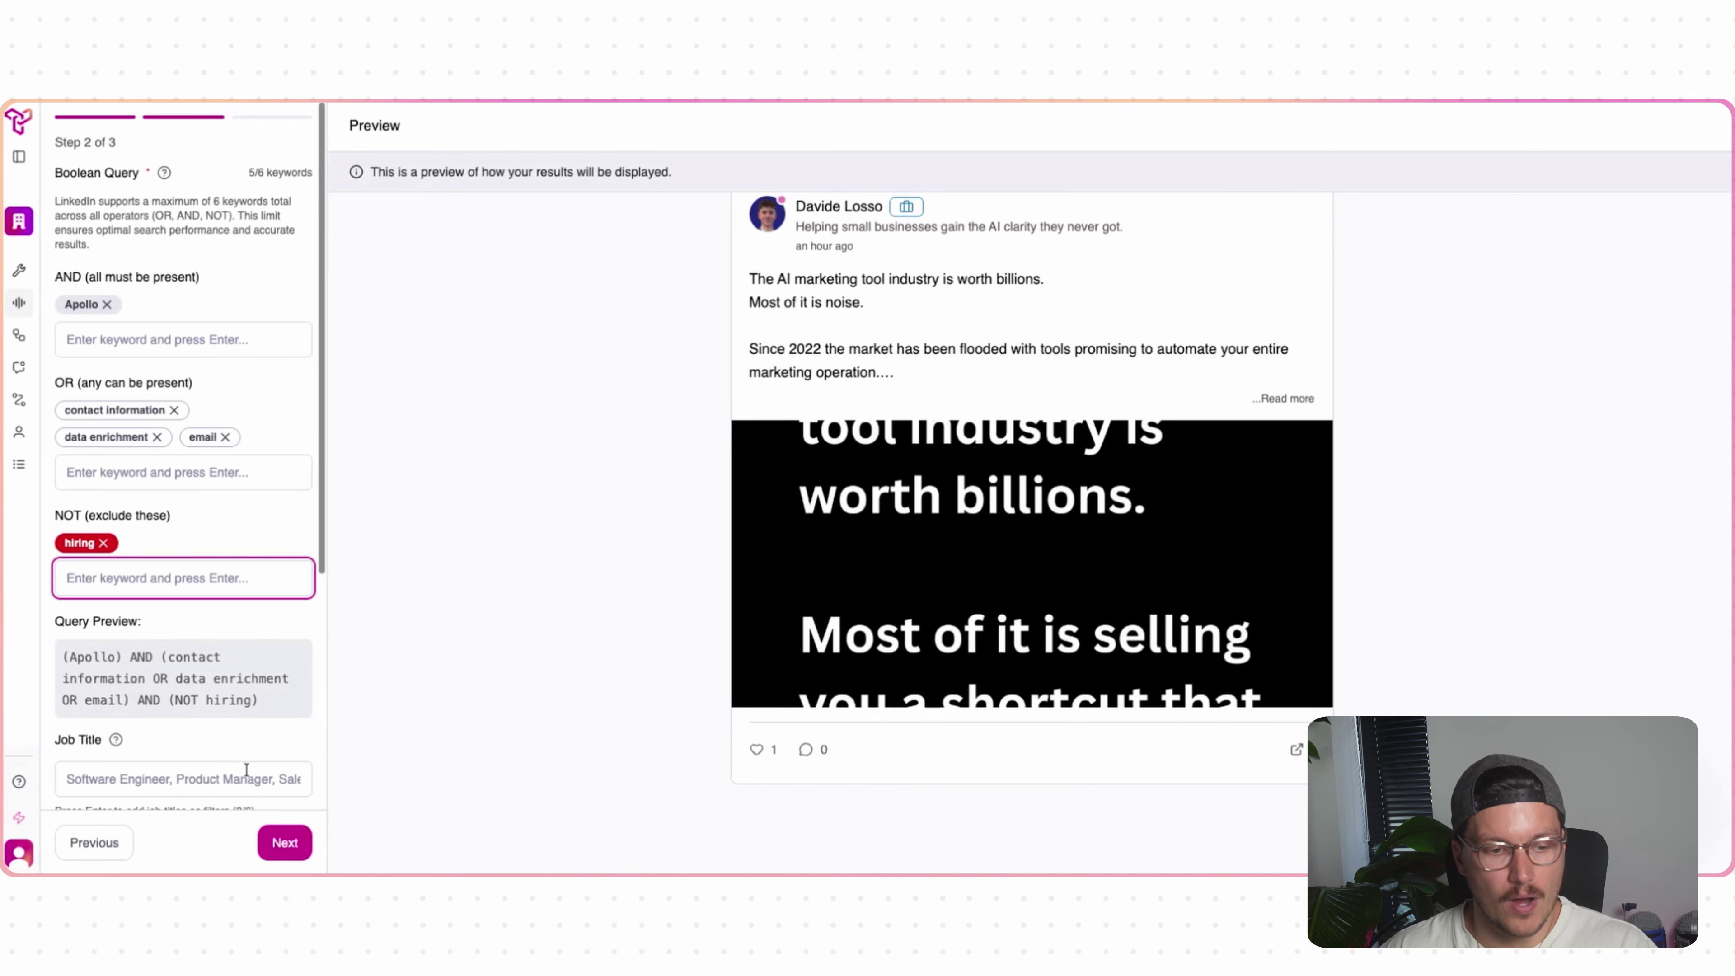
- Add CEO, Founder and Head of Sales as job title filters
scroll(232, 748, "down", 4)
left_click(140, 555)
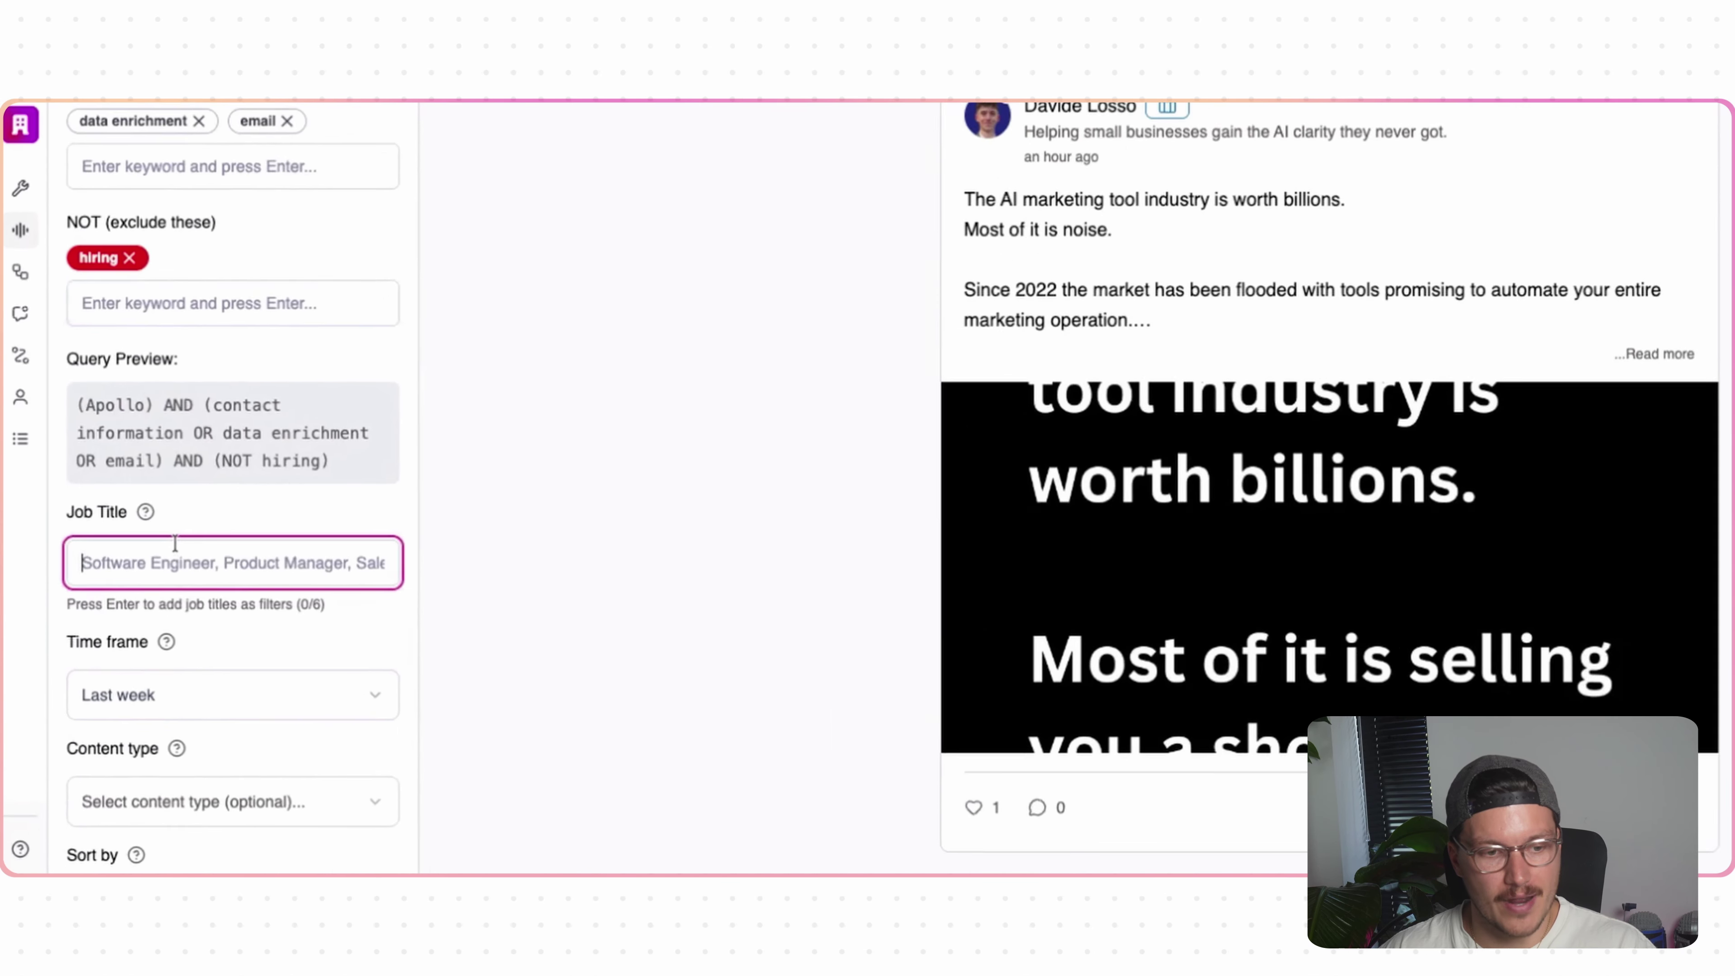
type("CEO")
key("Return")
type("Founder")
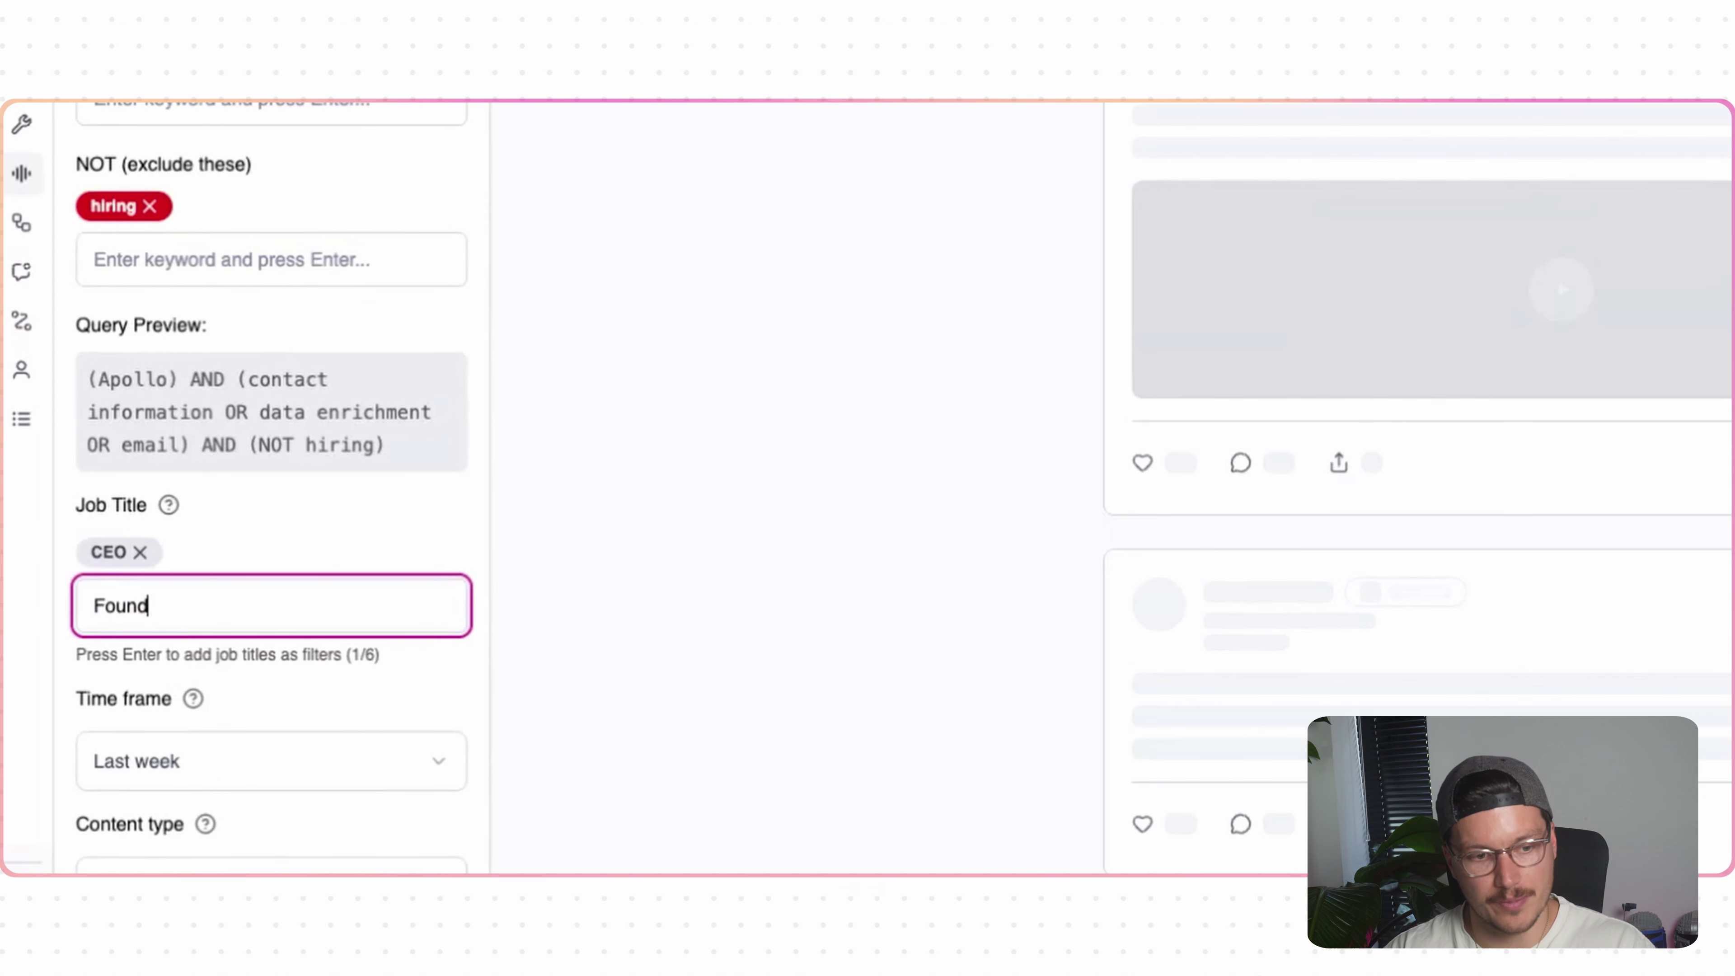
key("Return")
type("Ma")
key("BackSpace")
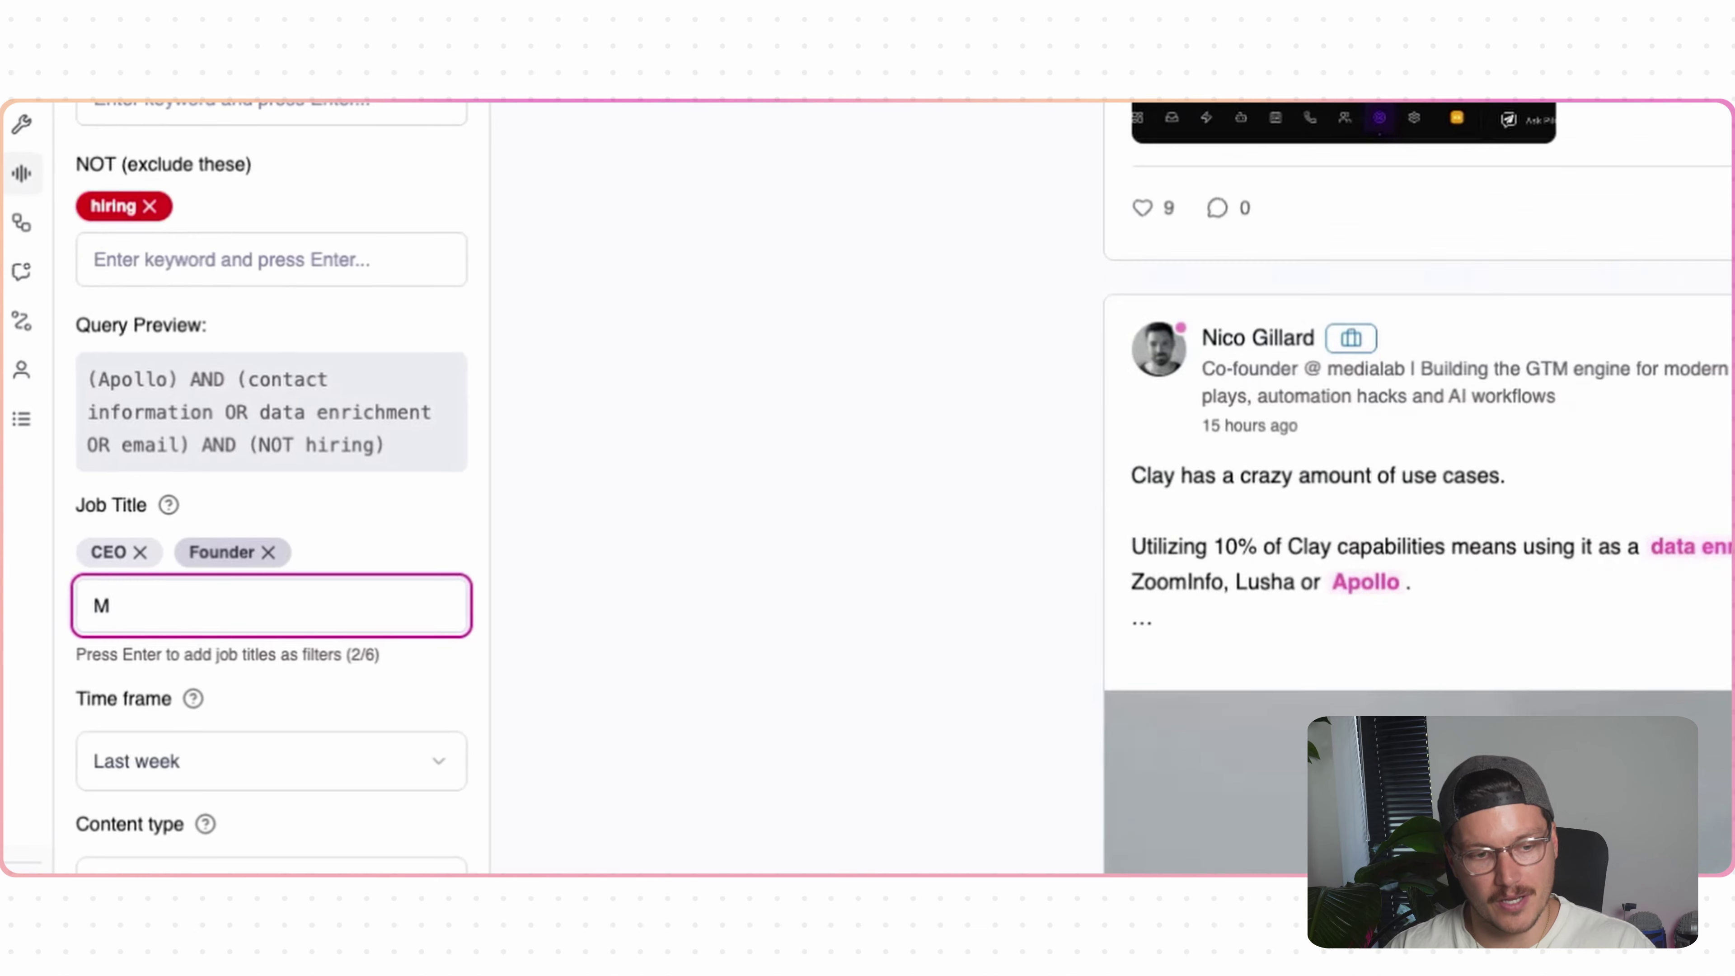
key("BackSpace")
type("Head of Sales")
key("Return")
- Add Sales director and CRO as further job title filters and save the search
type("Sales f")
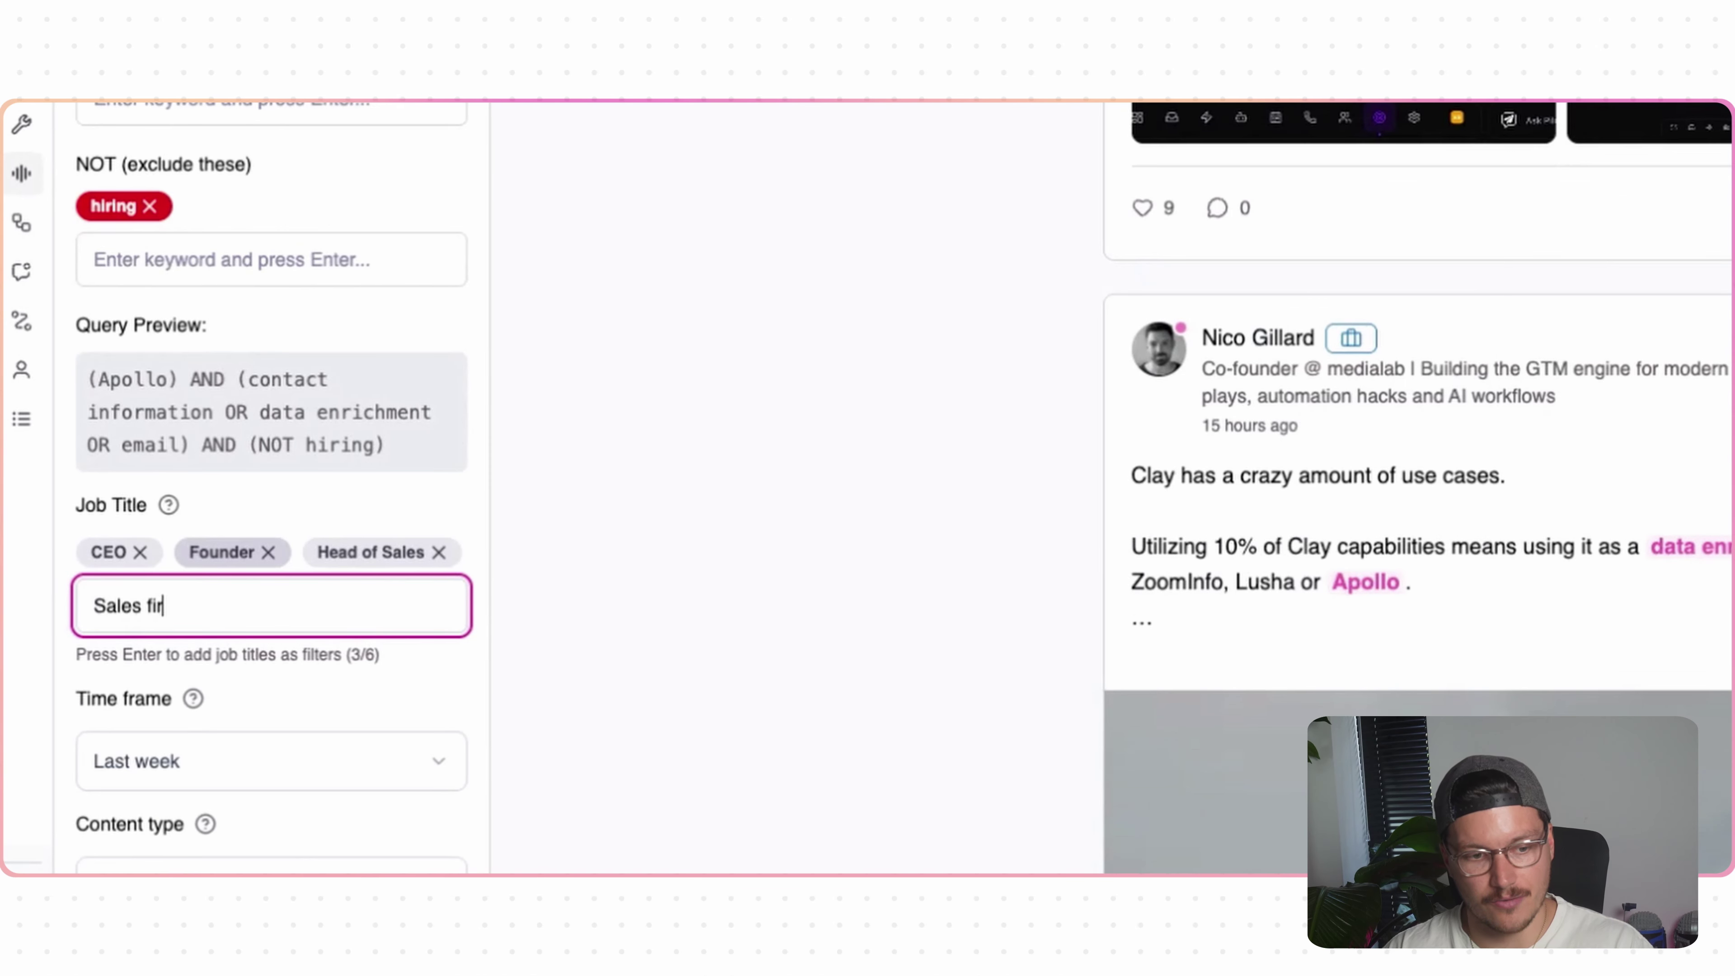
key("BackSpace")
type("director")
key("Return")
type("CRO")
key("Return")
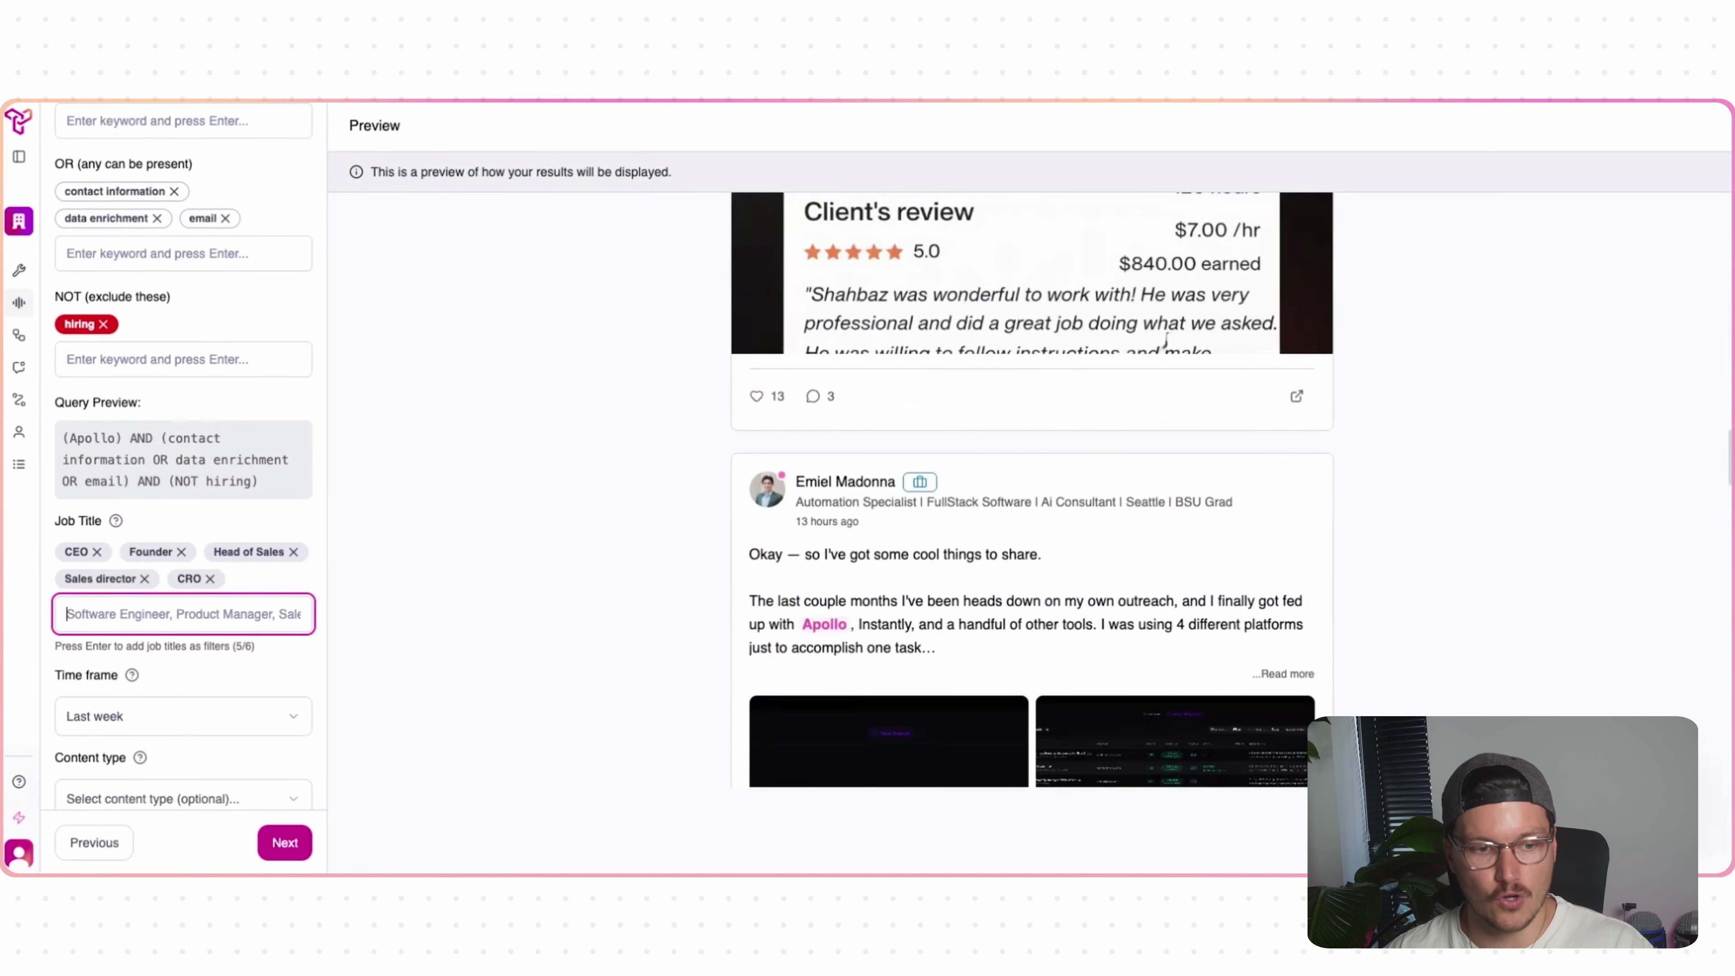
left_click(290, 845)
left_click(270, 842)
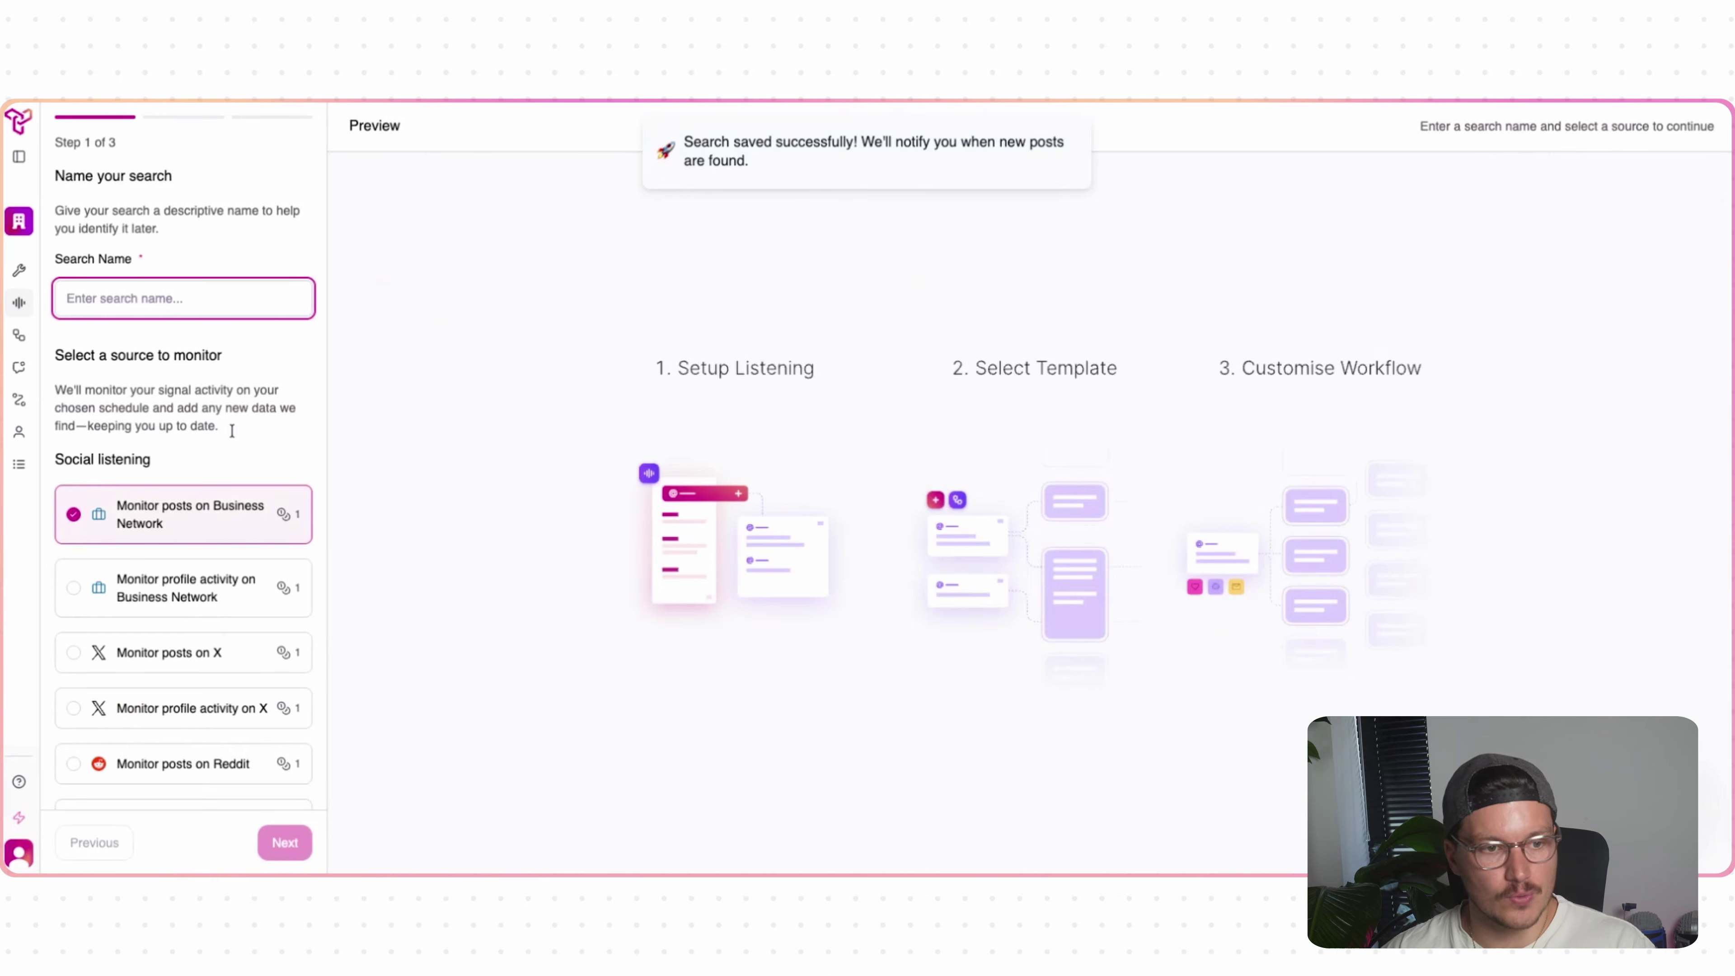
- Name the new search Zoominfo and continue to its Boolean query setup
type("Zoomin")
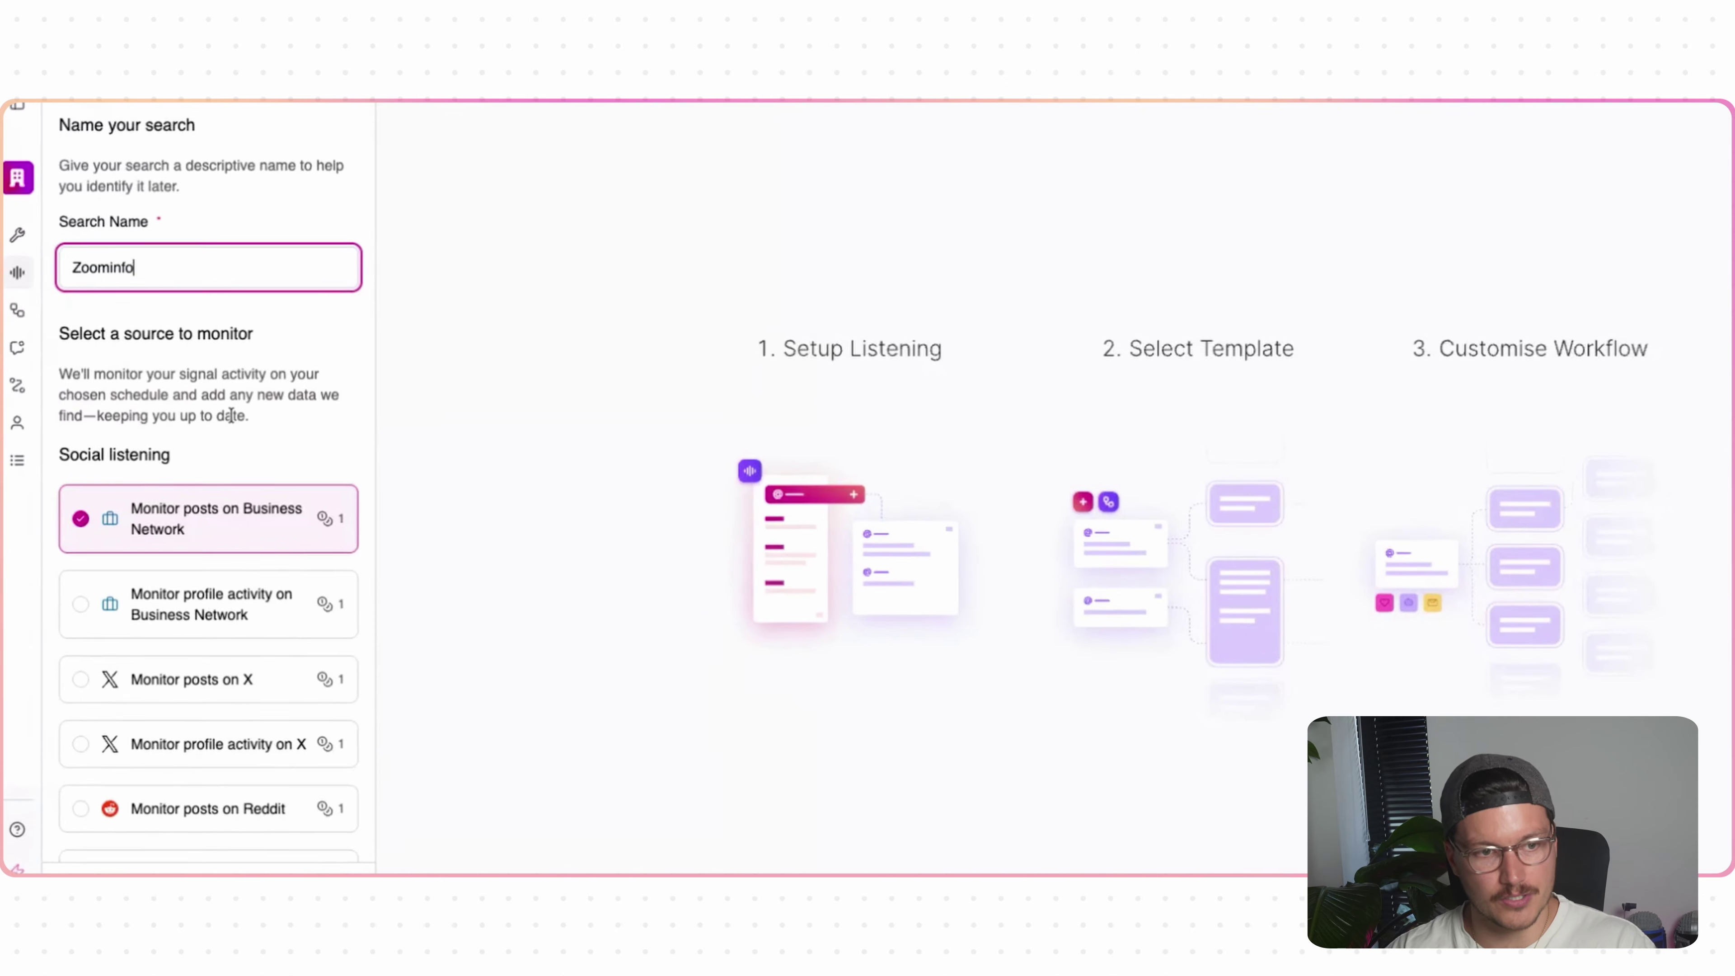
type("fo")
left_click(353, 947)
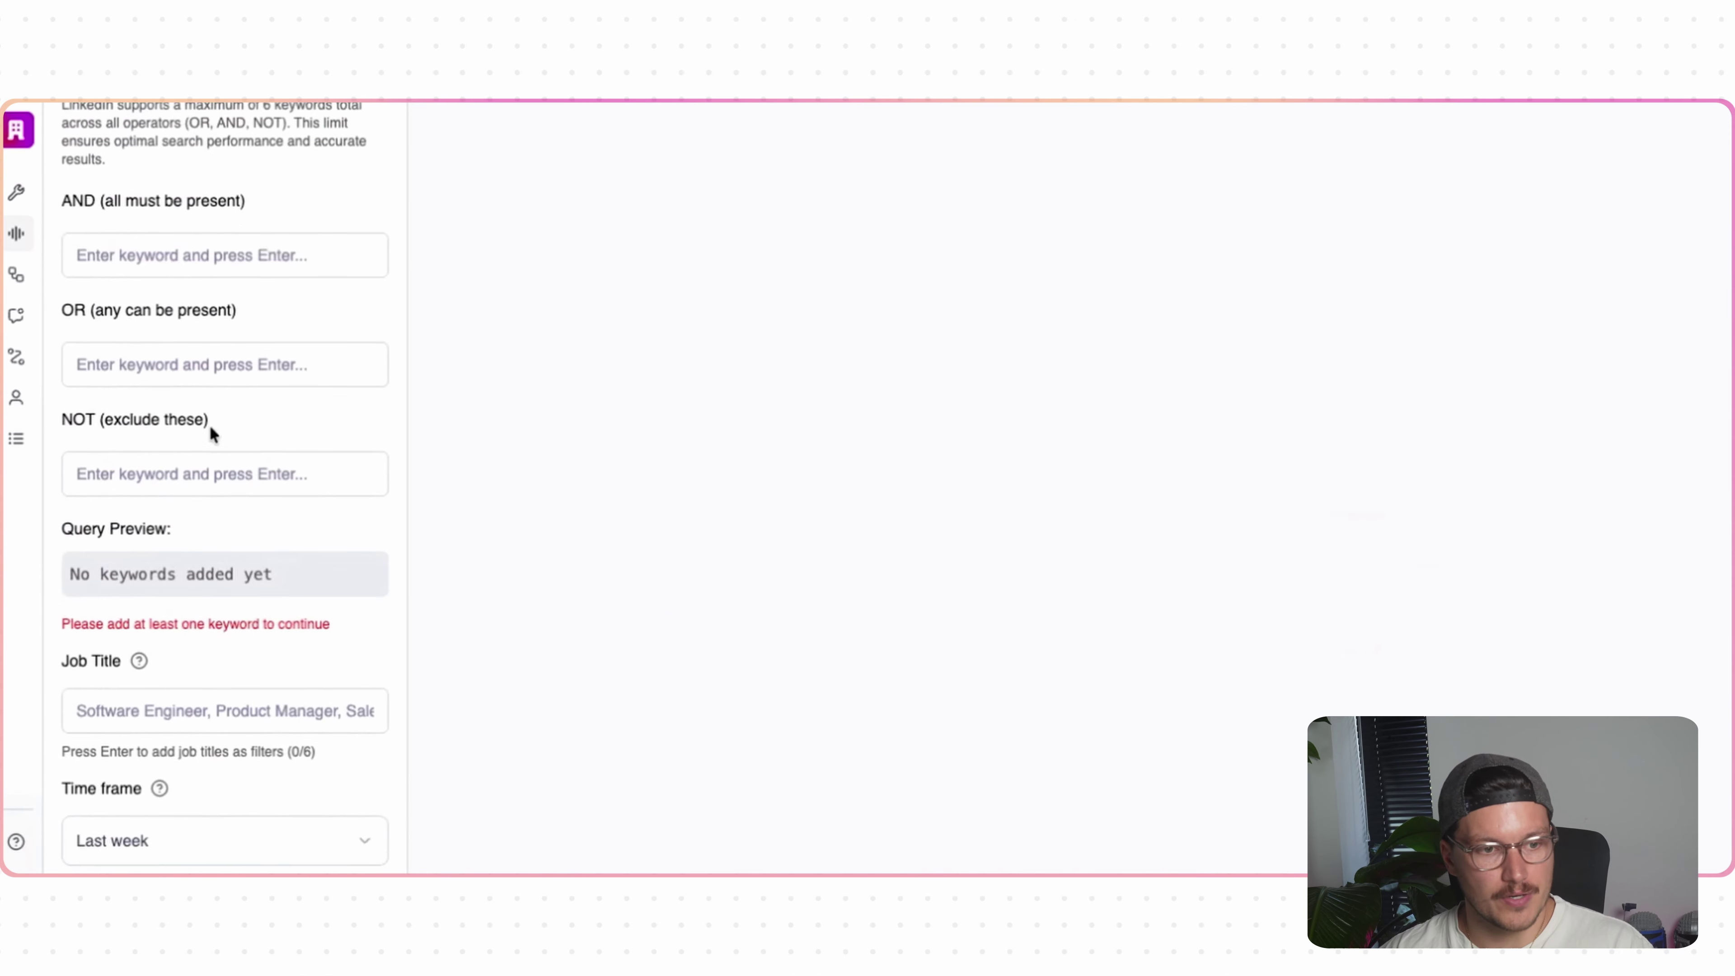
- Add ZoomInfo as the required AND keyword of the new search's Boolean query
left_click(160, 390)
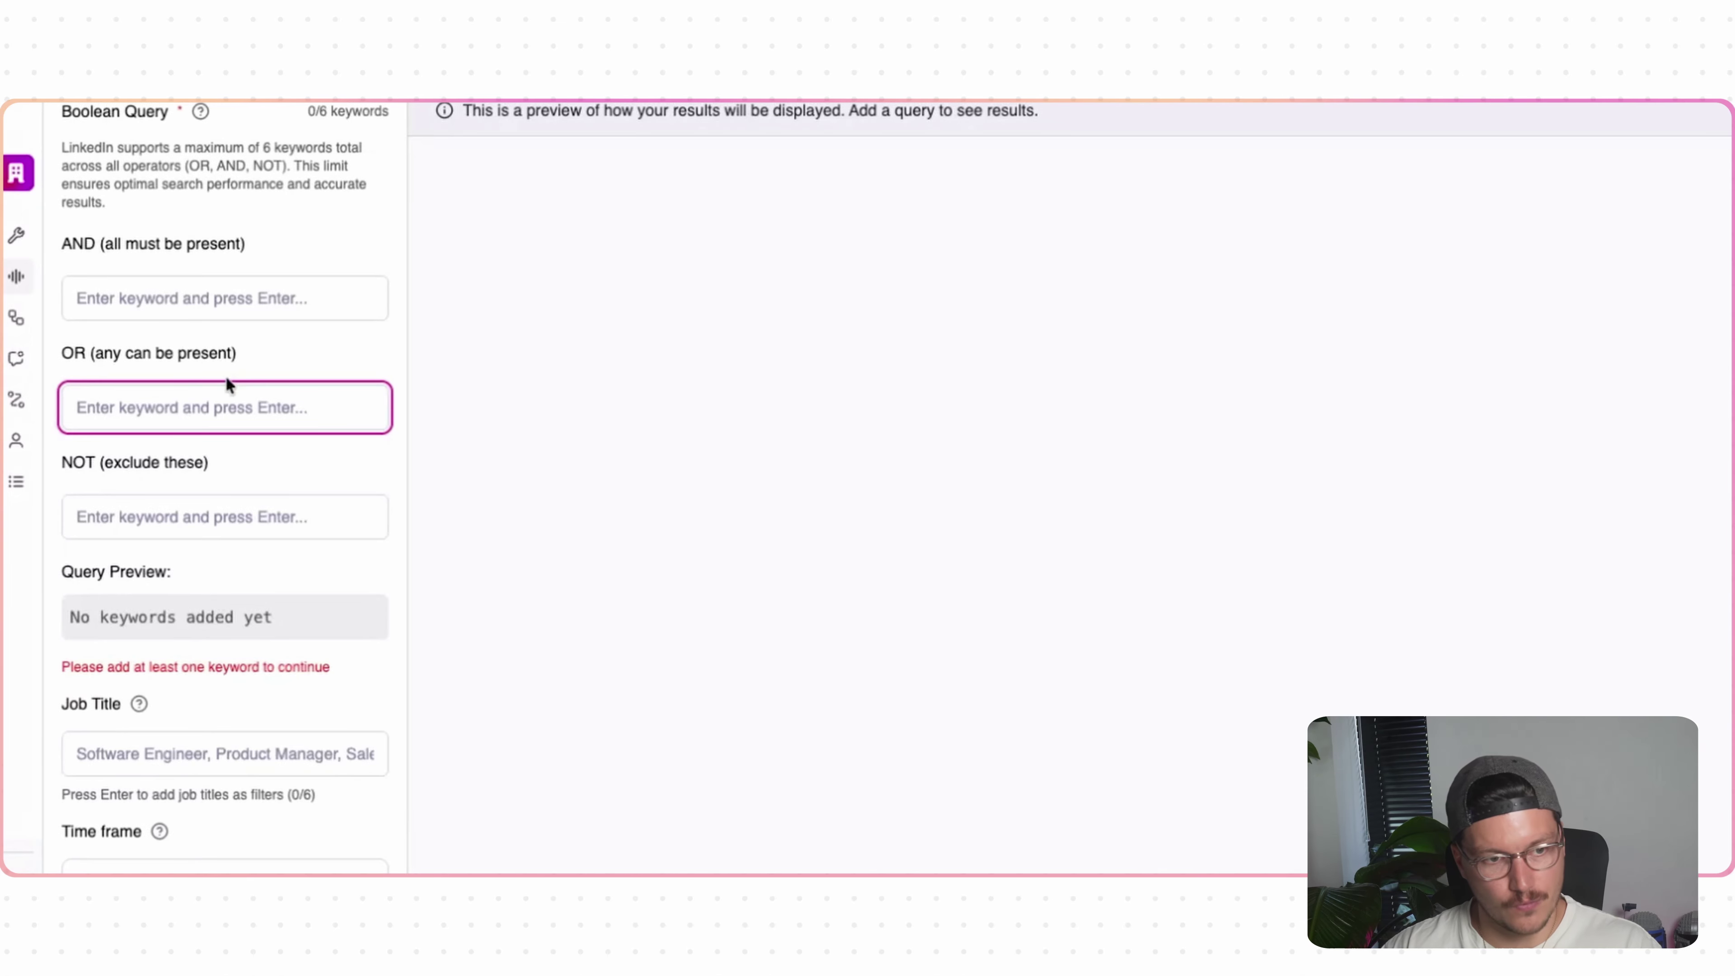
left_click(183, 298)
type("ZoomInfo")
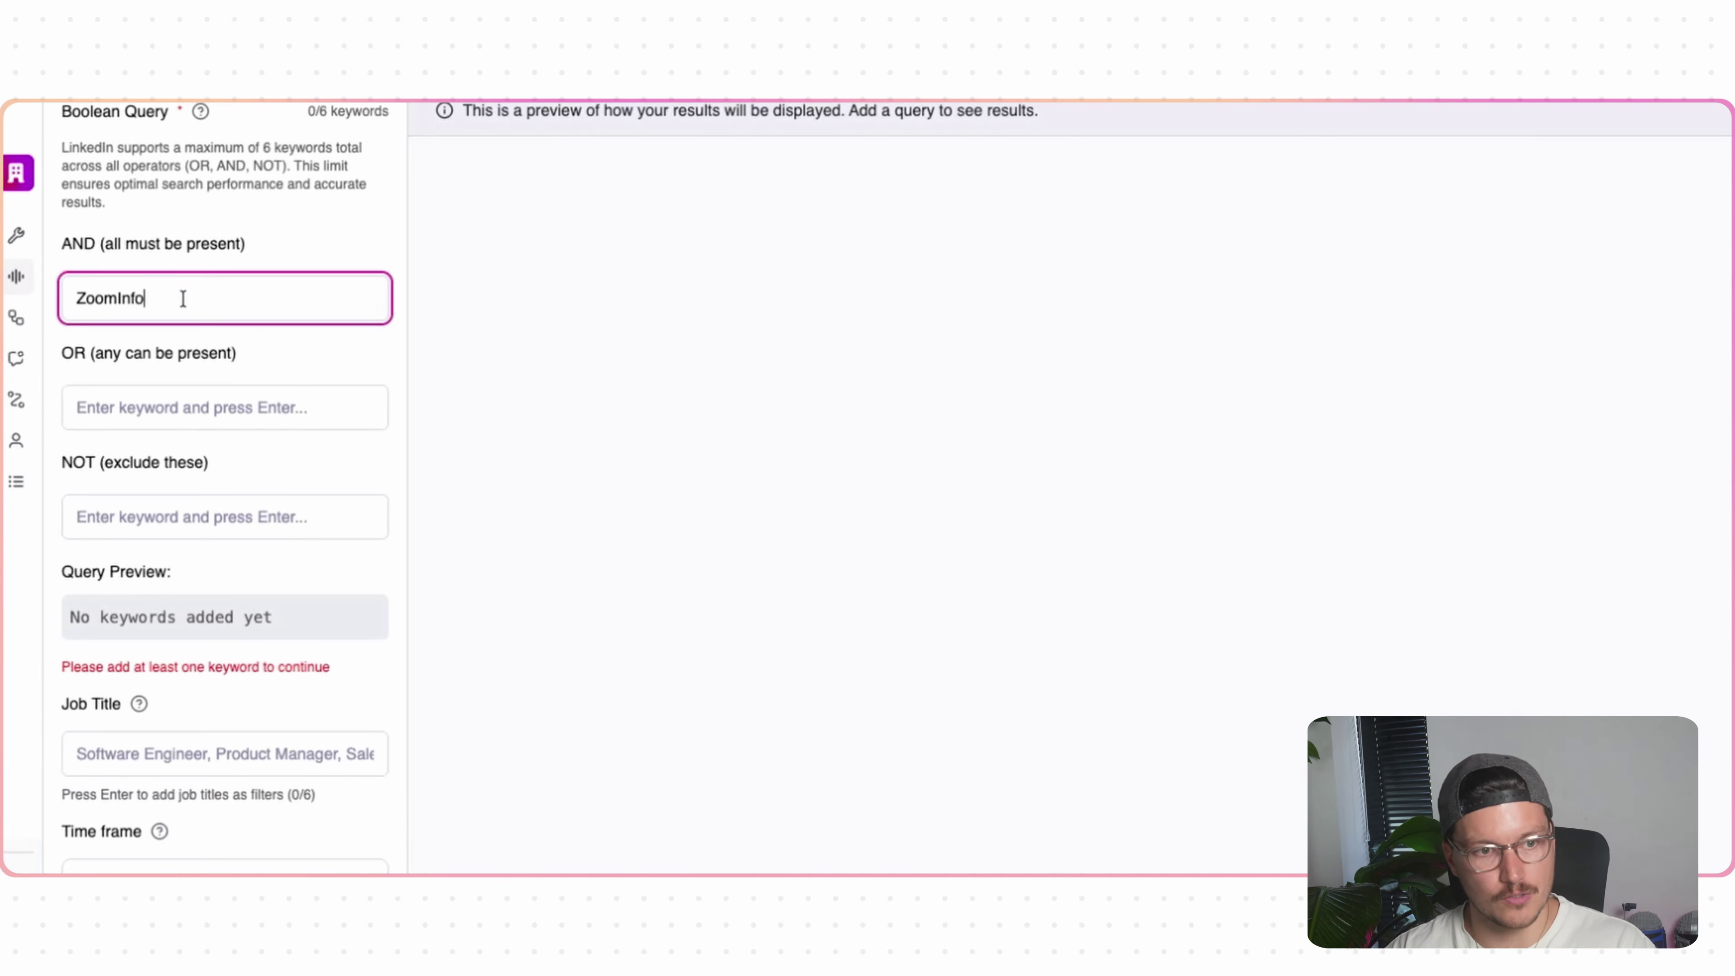
key("Return")
left_click(172, 451)
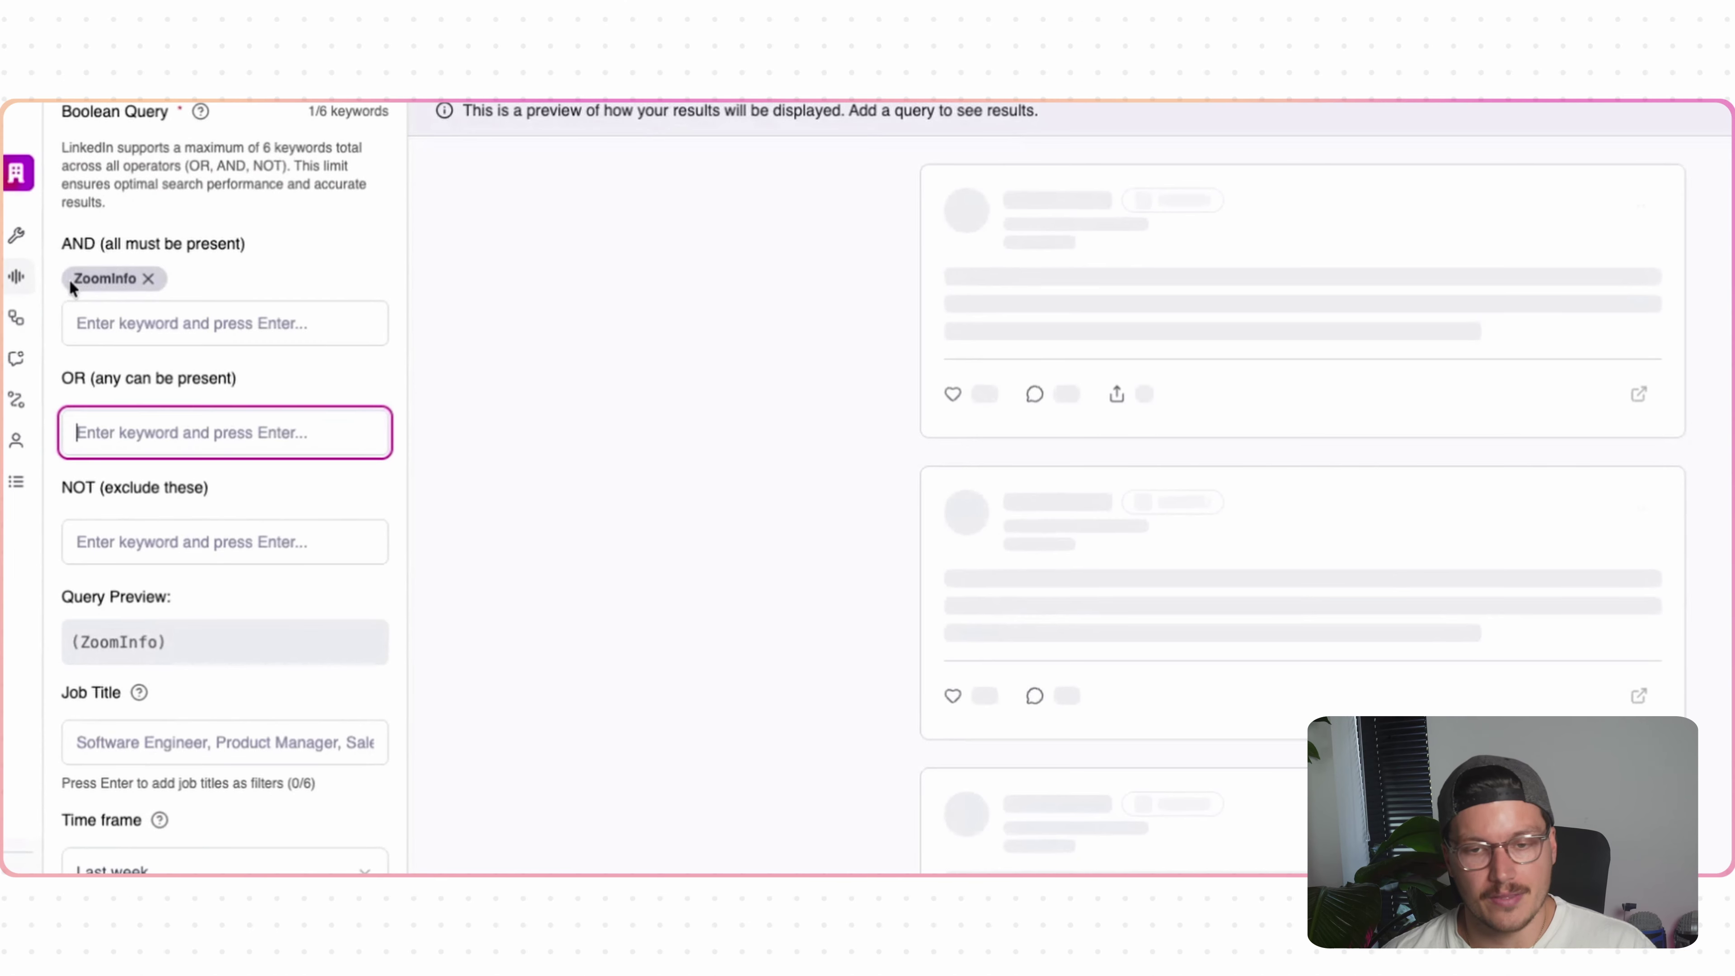
scroll(164, 736, "down", 4)
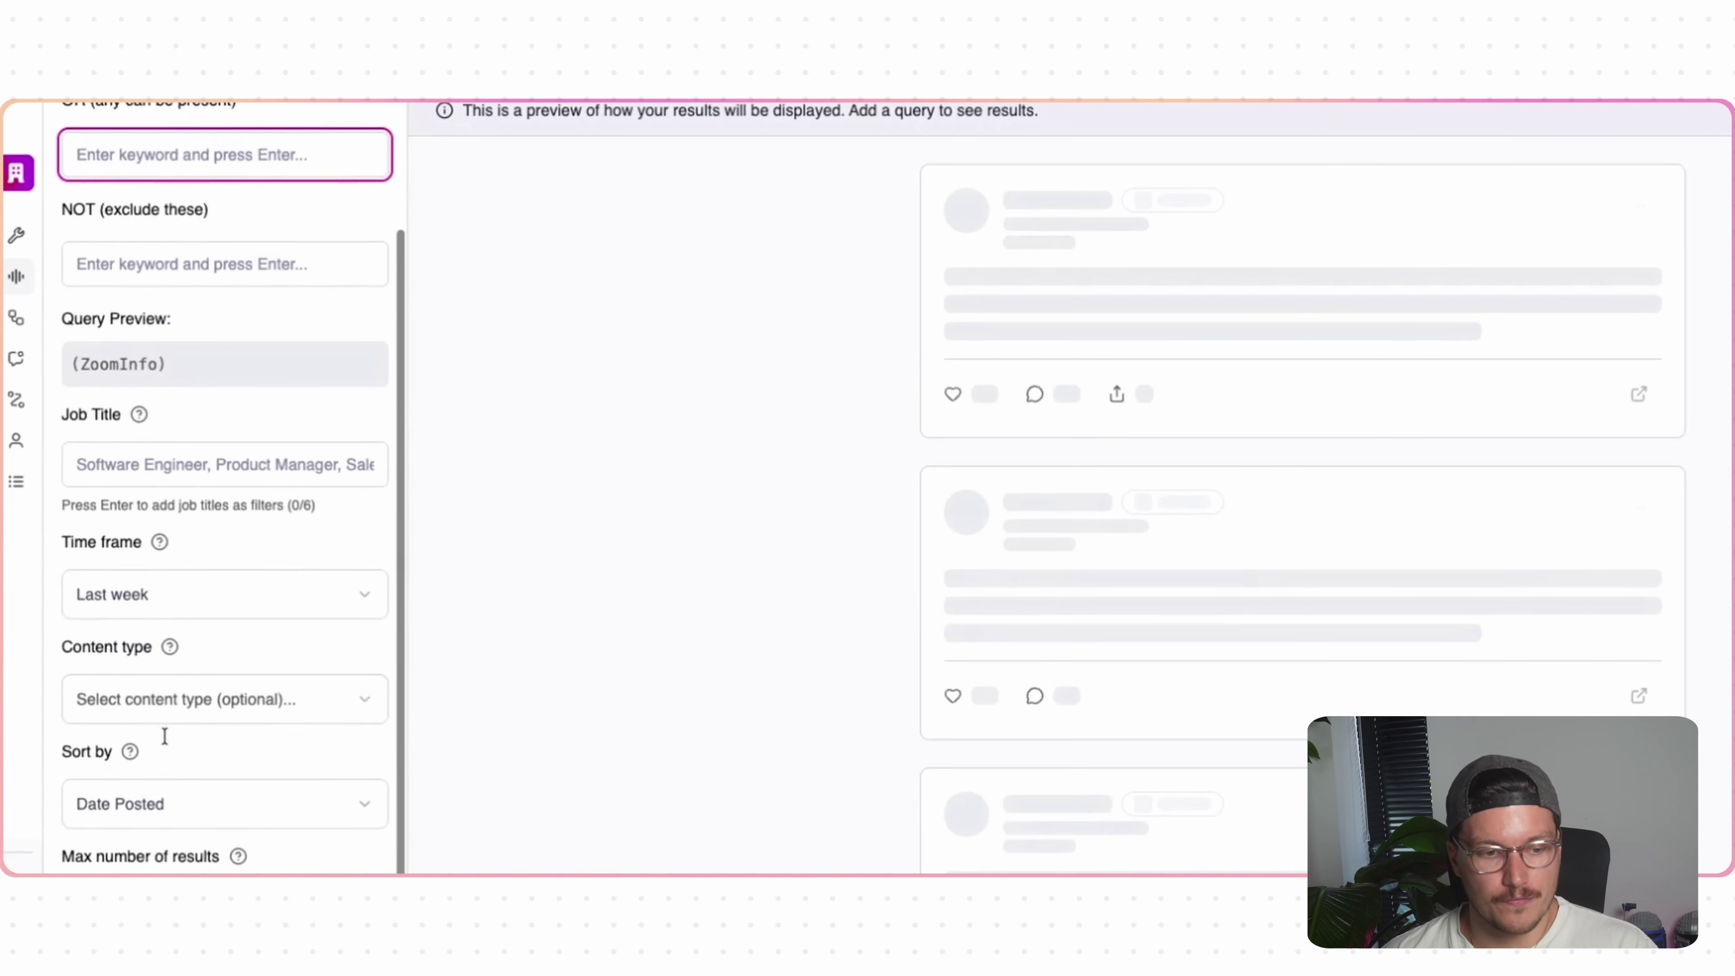
- Exclude posts containing the keyword hiring from the ZoomInfo search's Boolean query
scroll(164, 736, "up", 4)
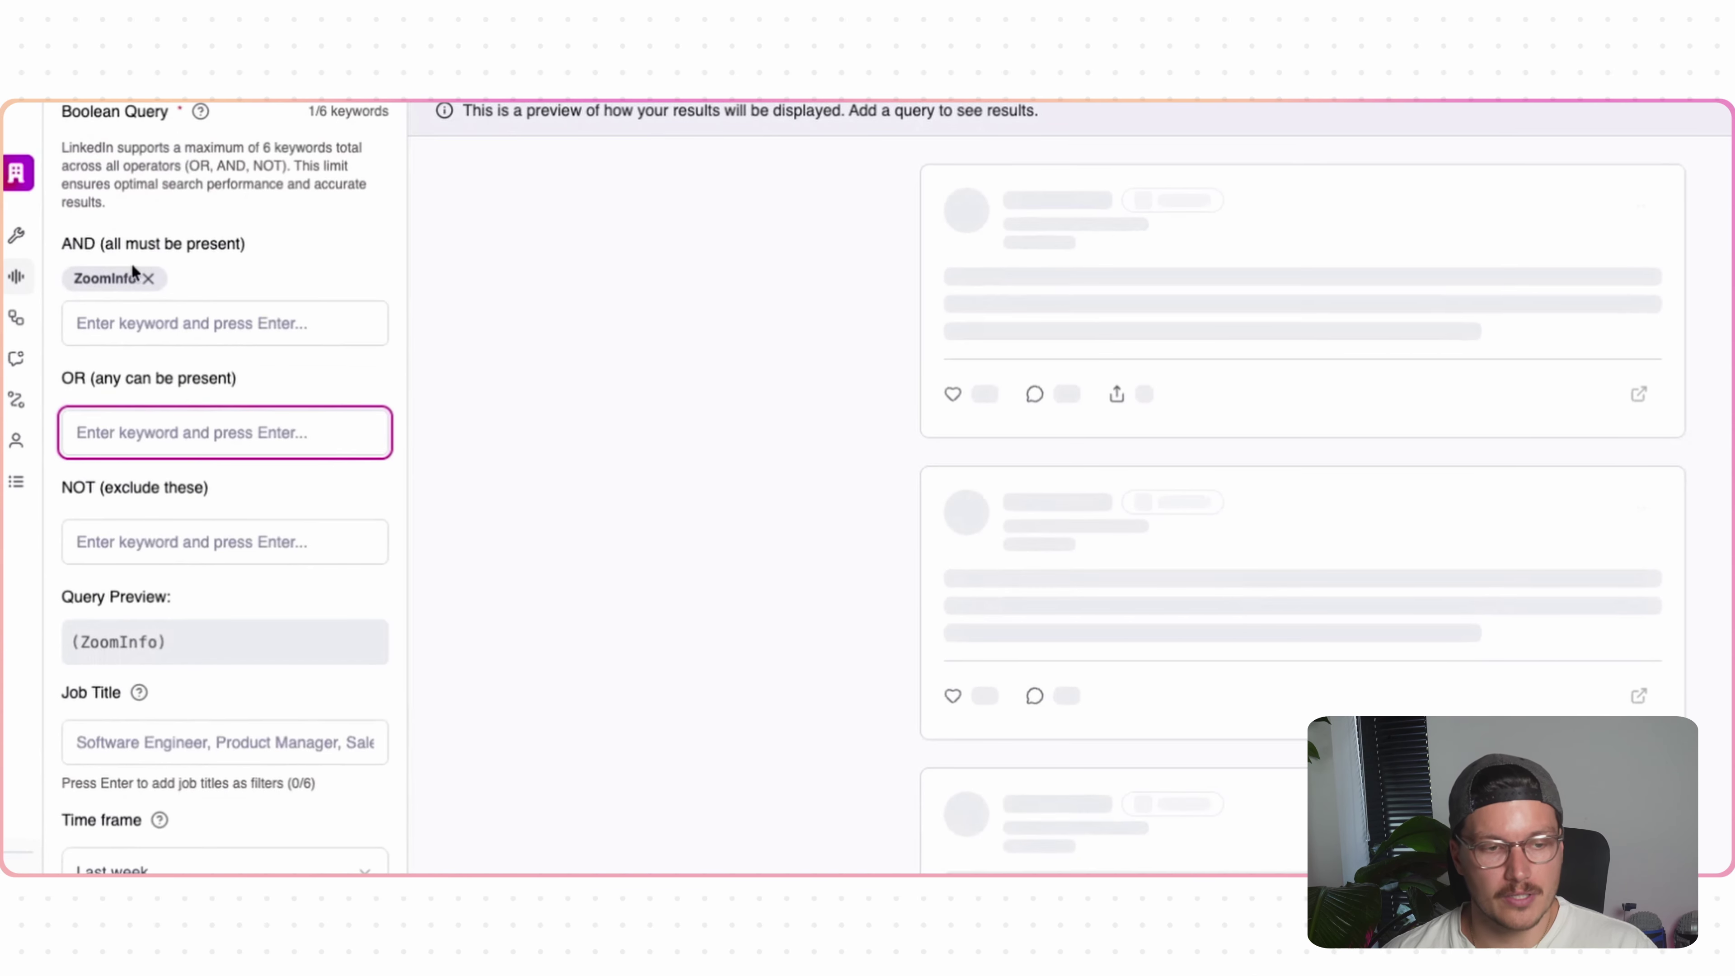
left_click(198, 523)
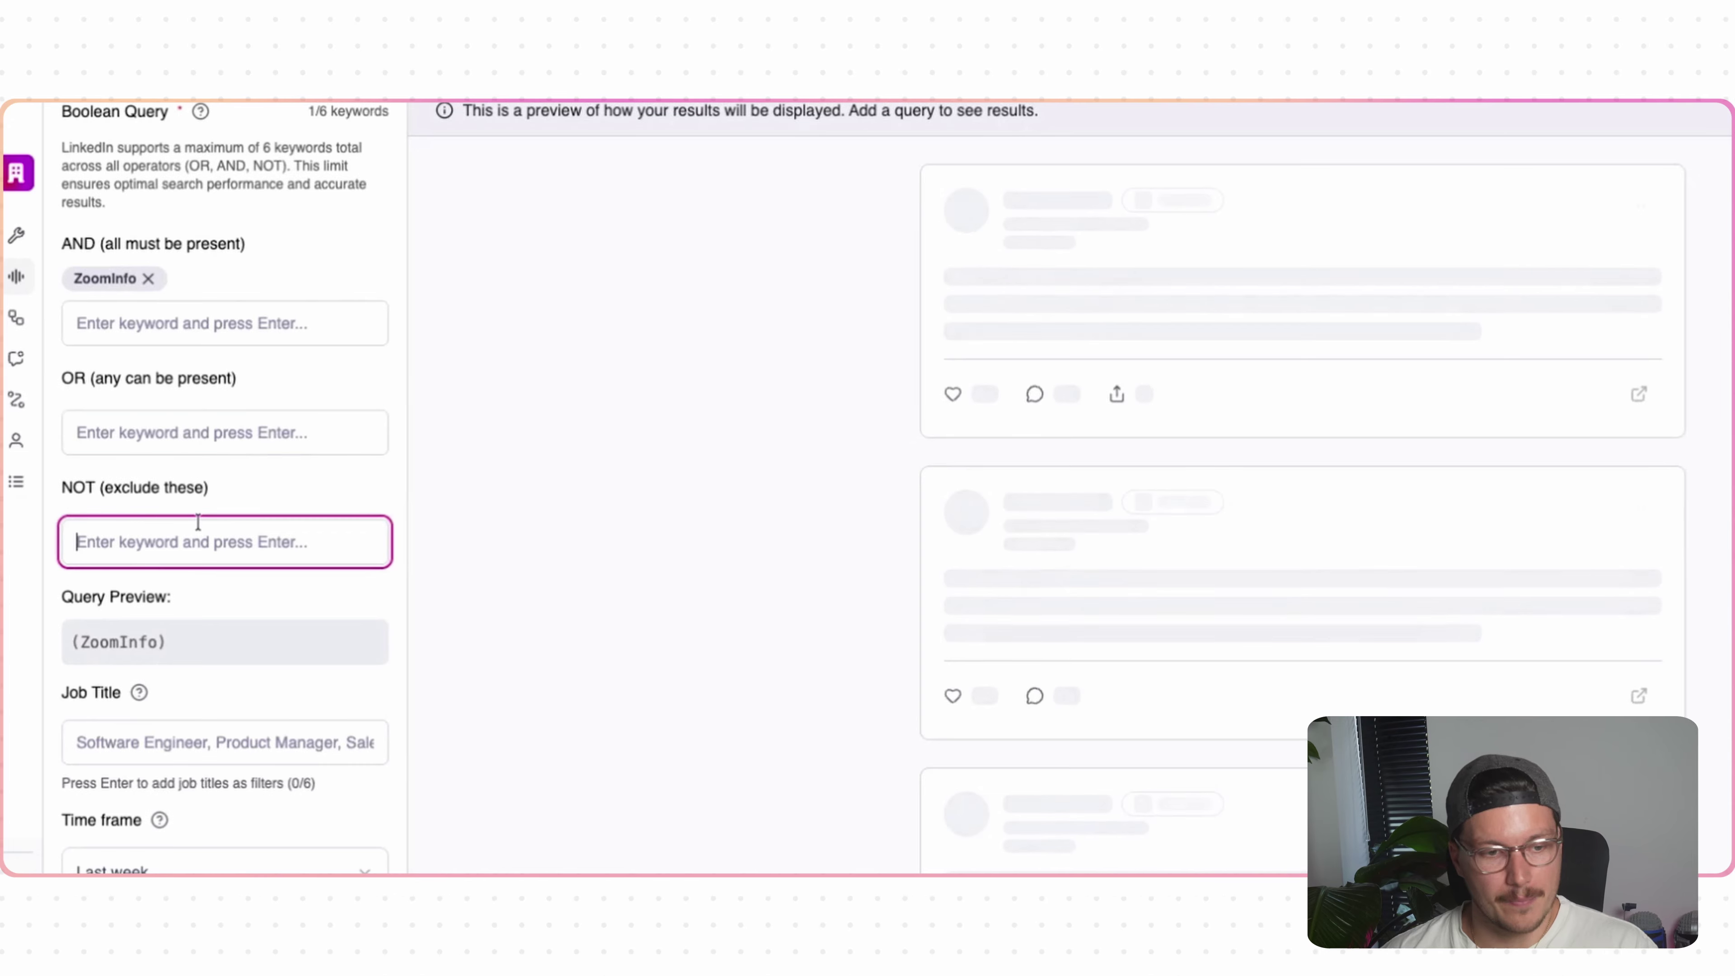
type("hiring")
key("Return")
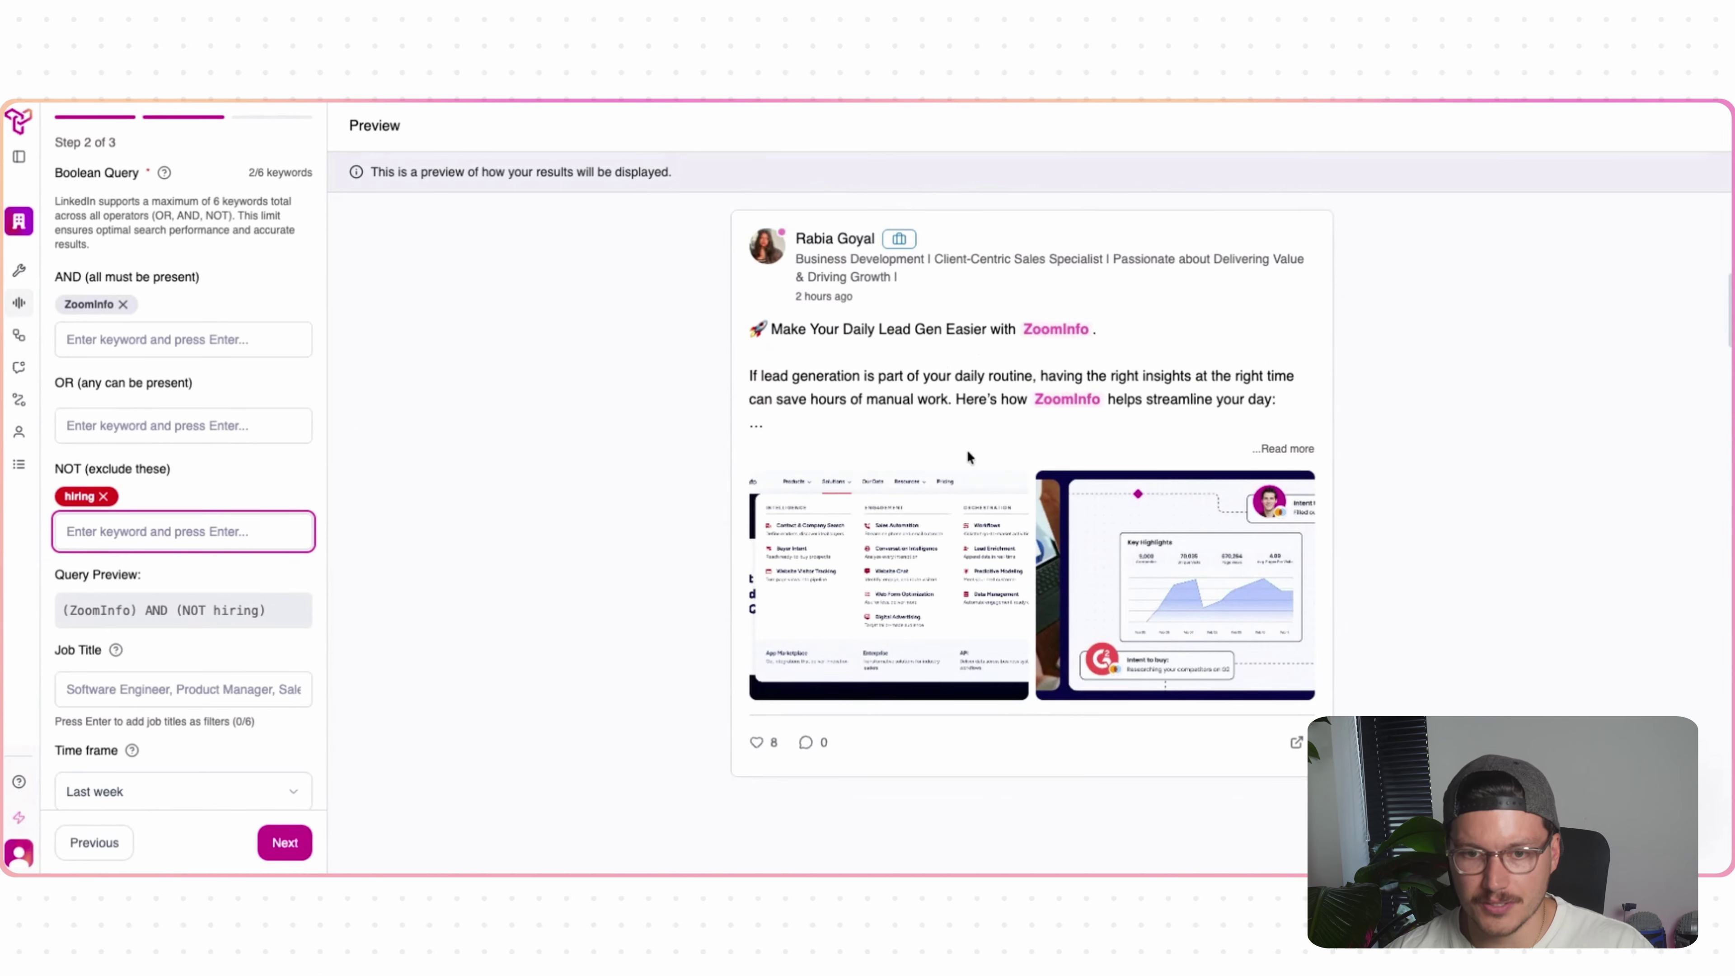
- Review the preview posts and complete the ZoomInfo search with a daily run frequency
scroll(967, 449, "down", 15)
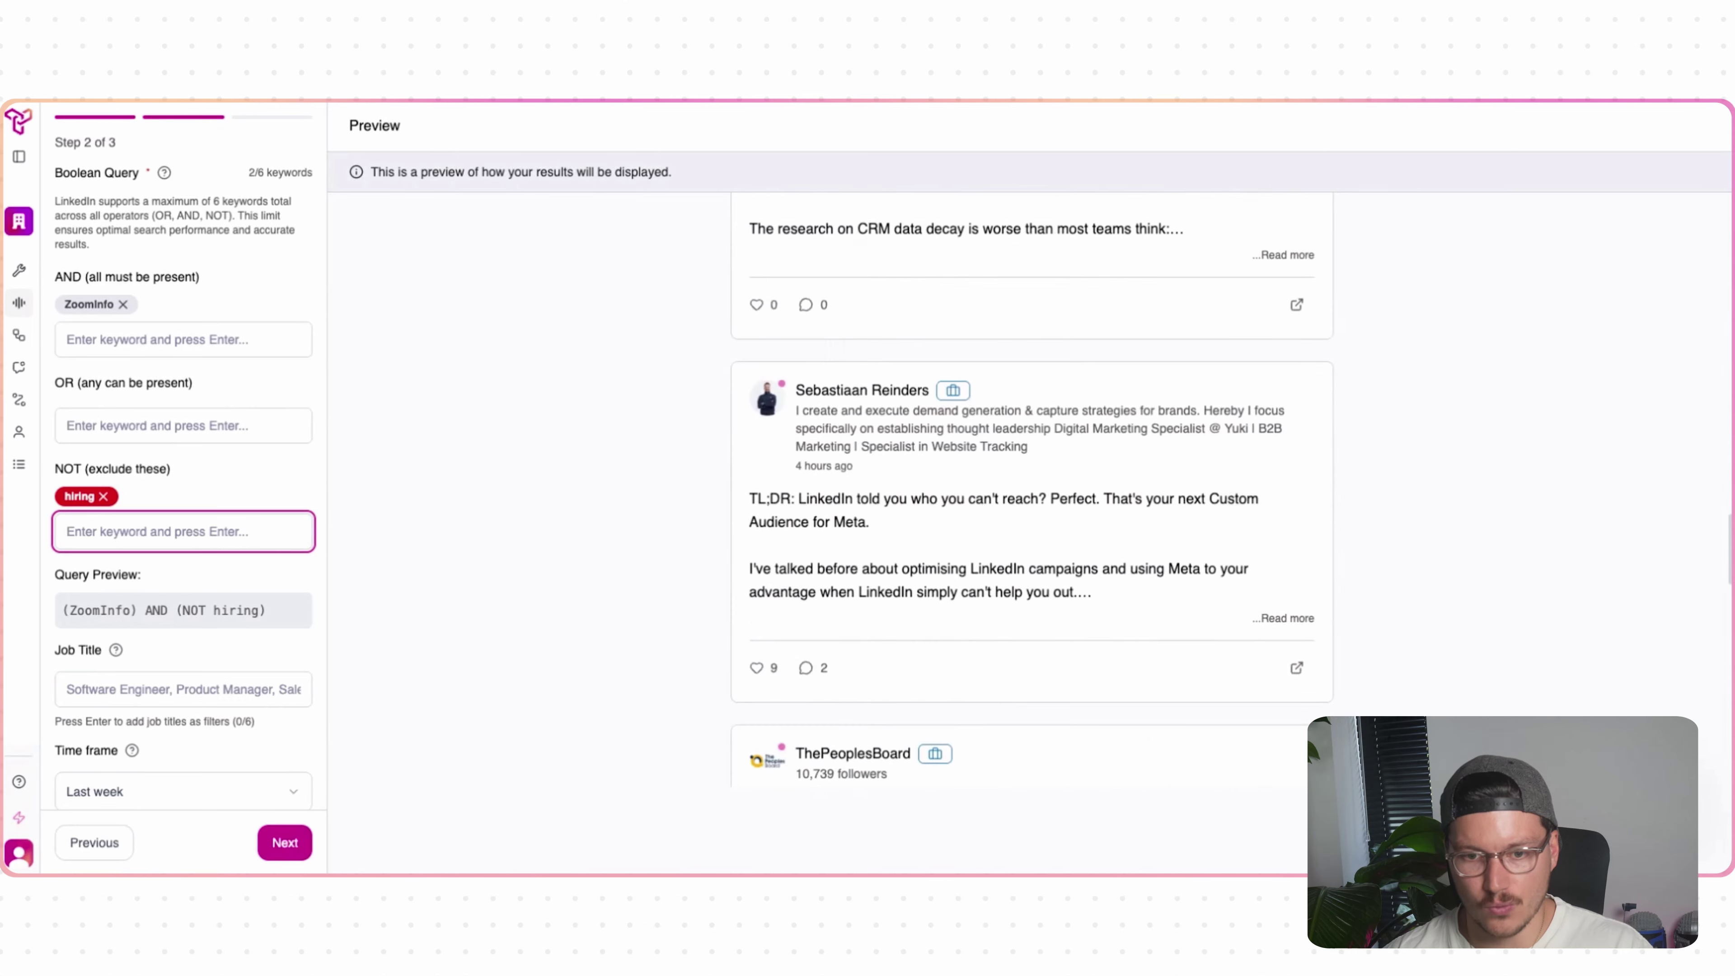
scroll(1032, 487, "down", 2)
left_click(284, 842)
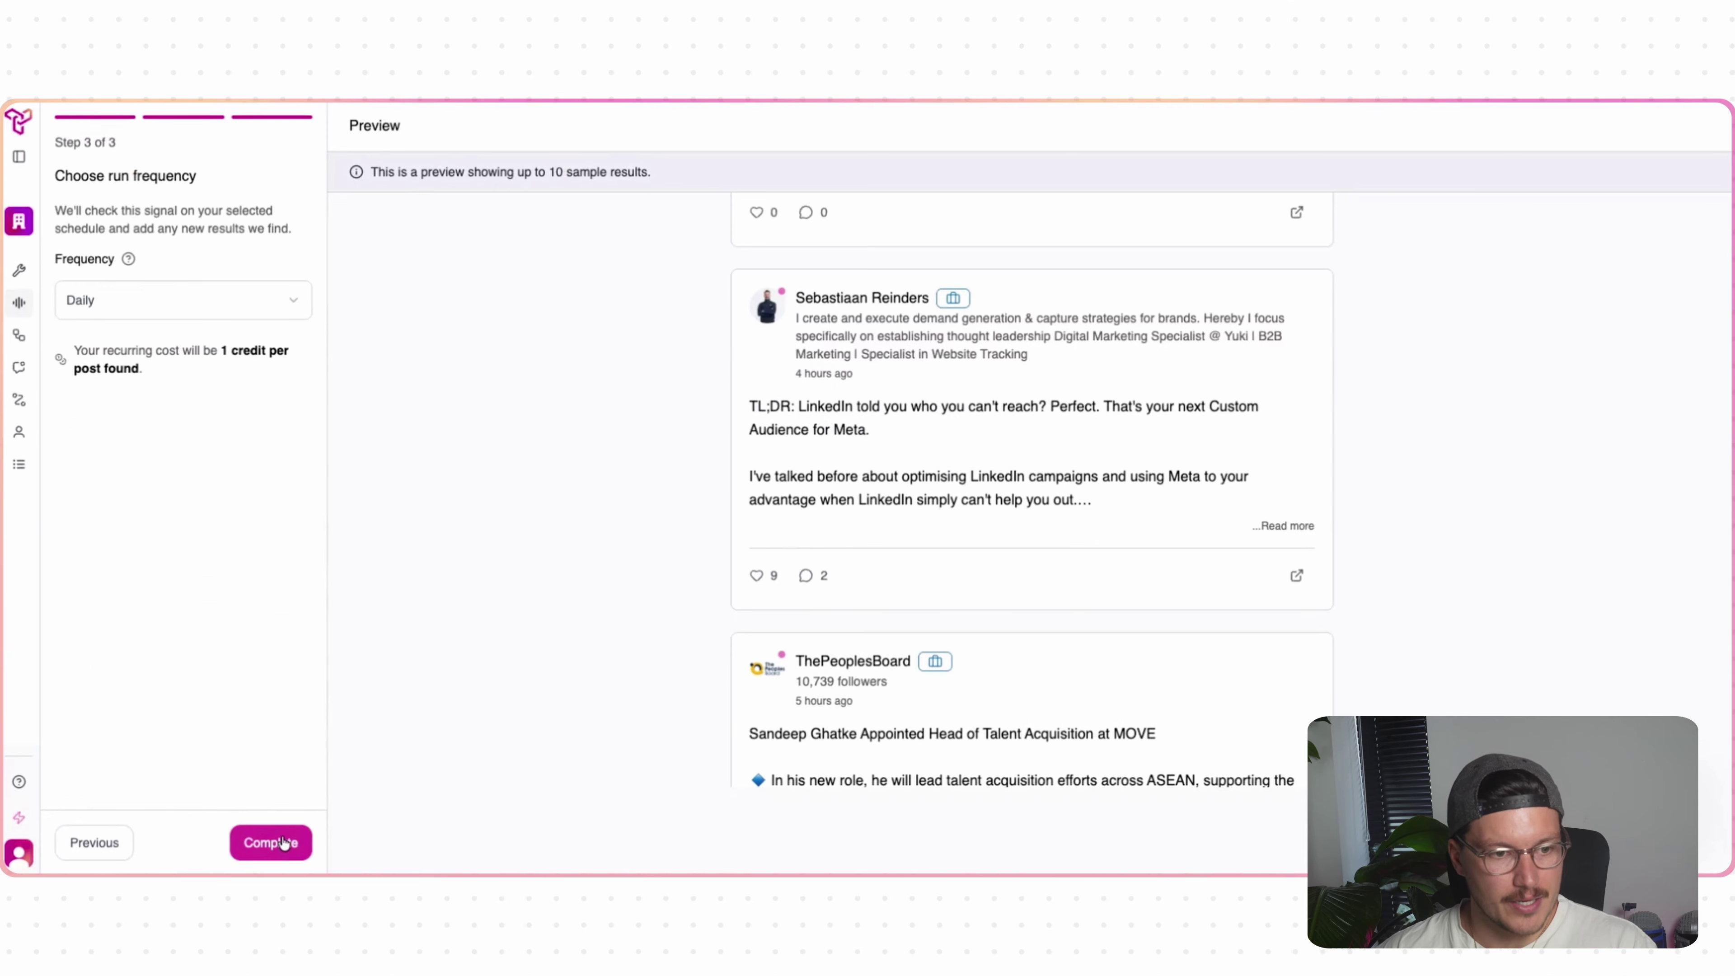
left_click(275, 828)
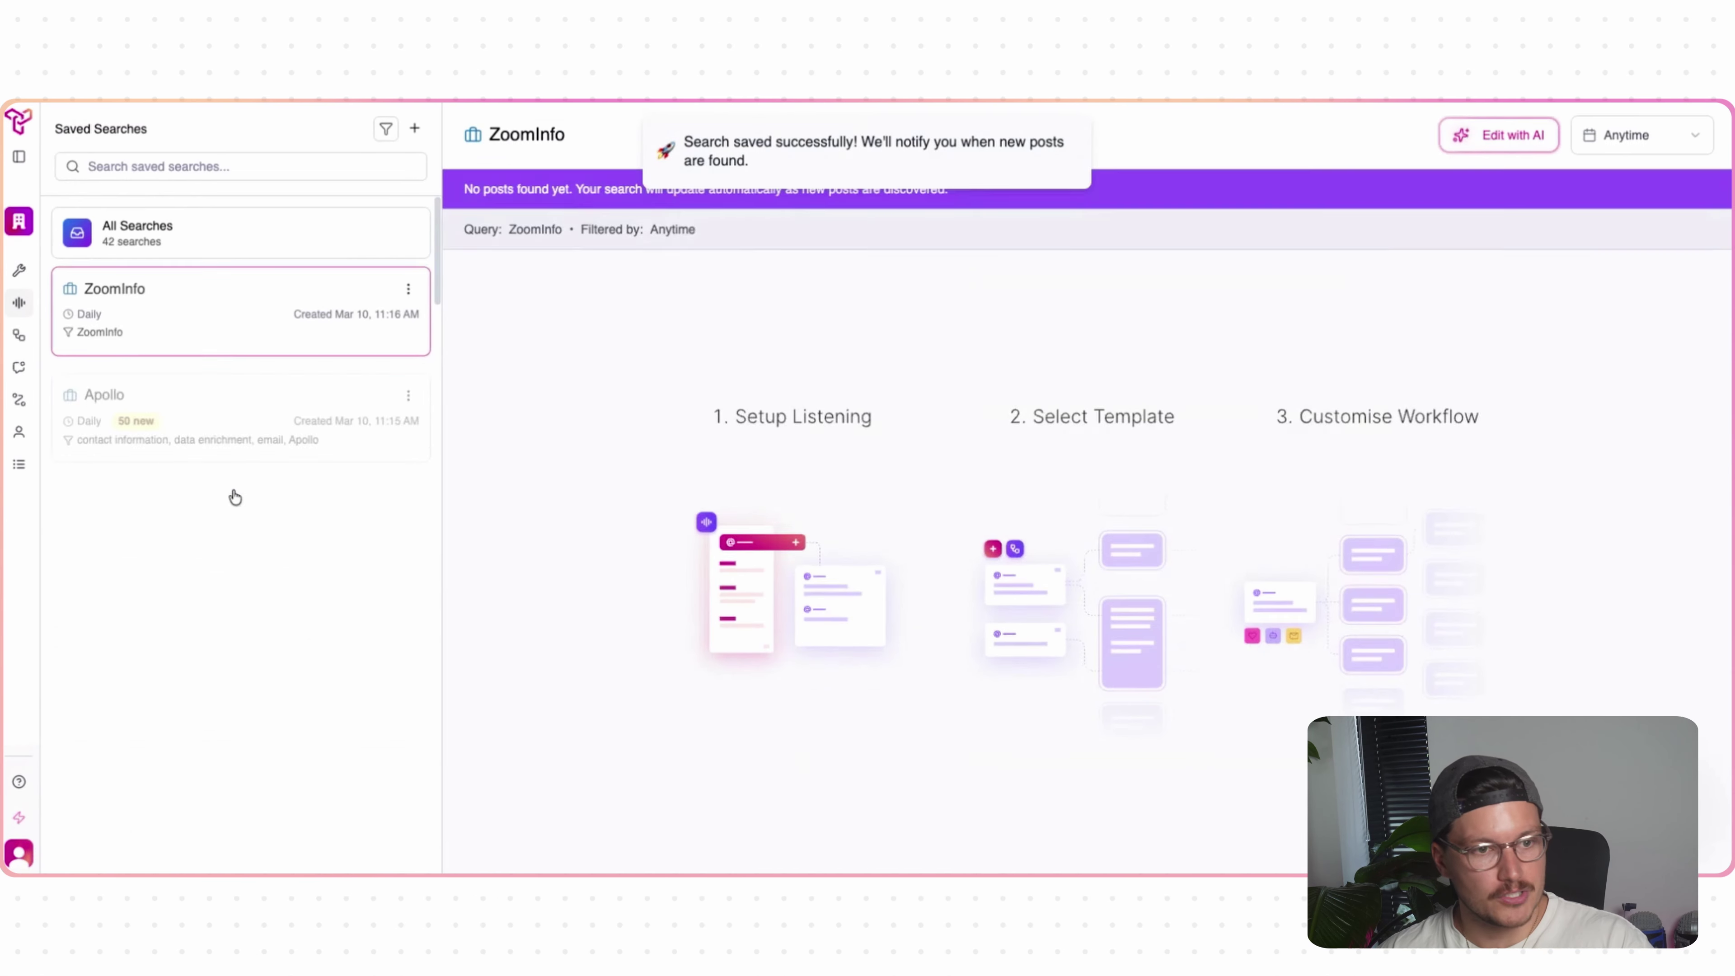
- Examine the posts collected by the saved Apollo search and open the ZoomInfo search's results
left_click(222, 415)
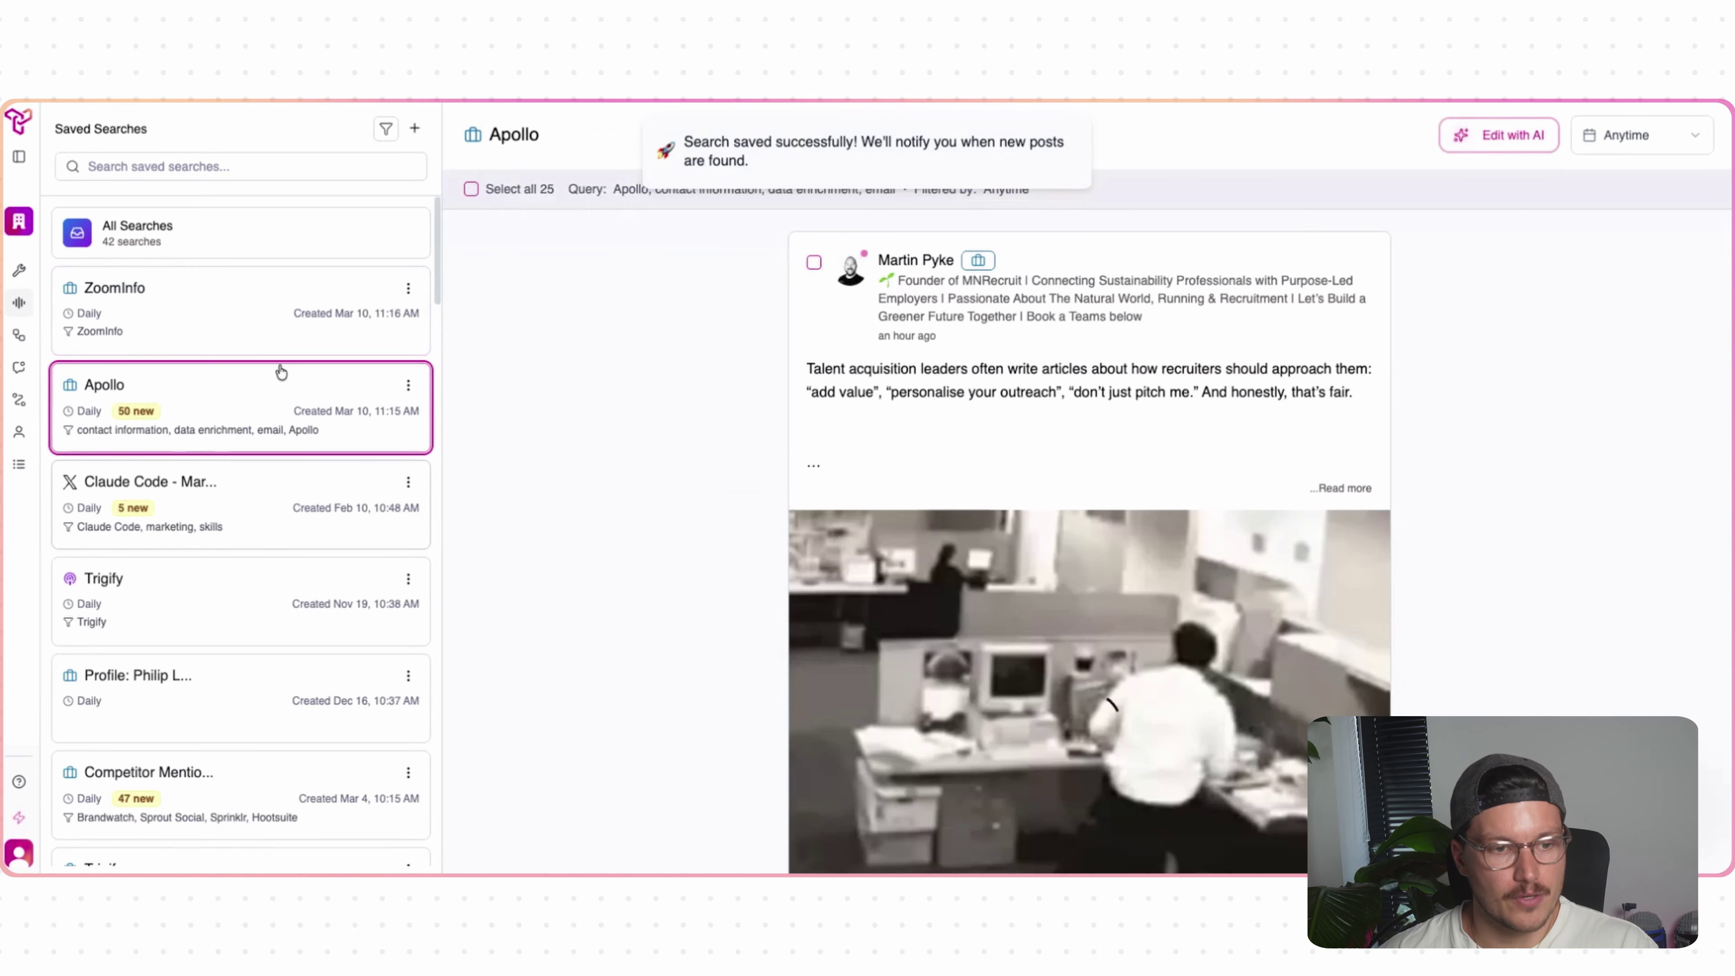
scroll(728, 574, "down", 20)
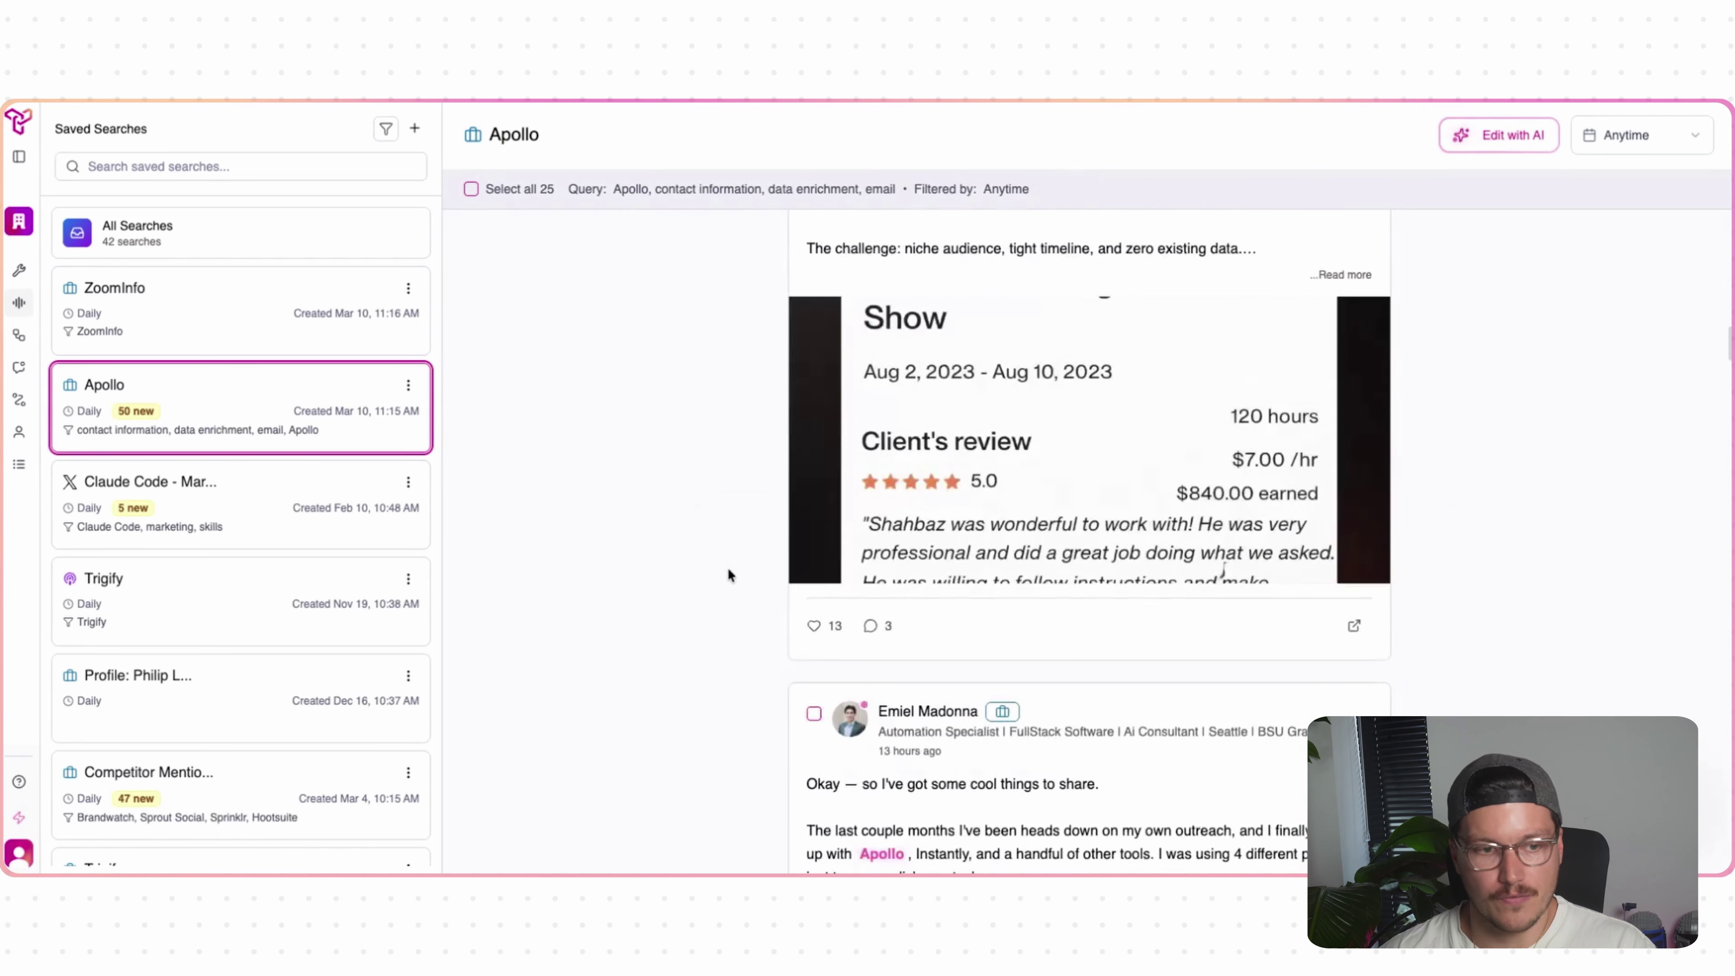
scroll(728, 567, "down", 5)
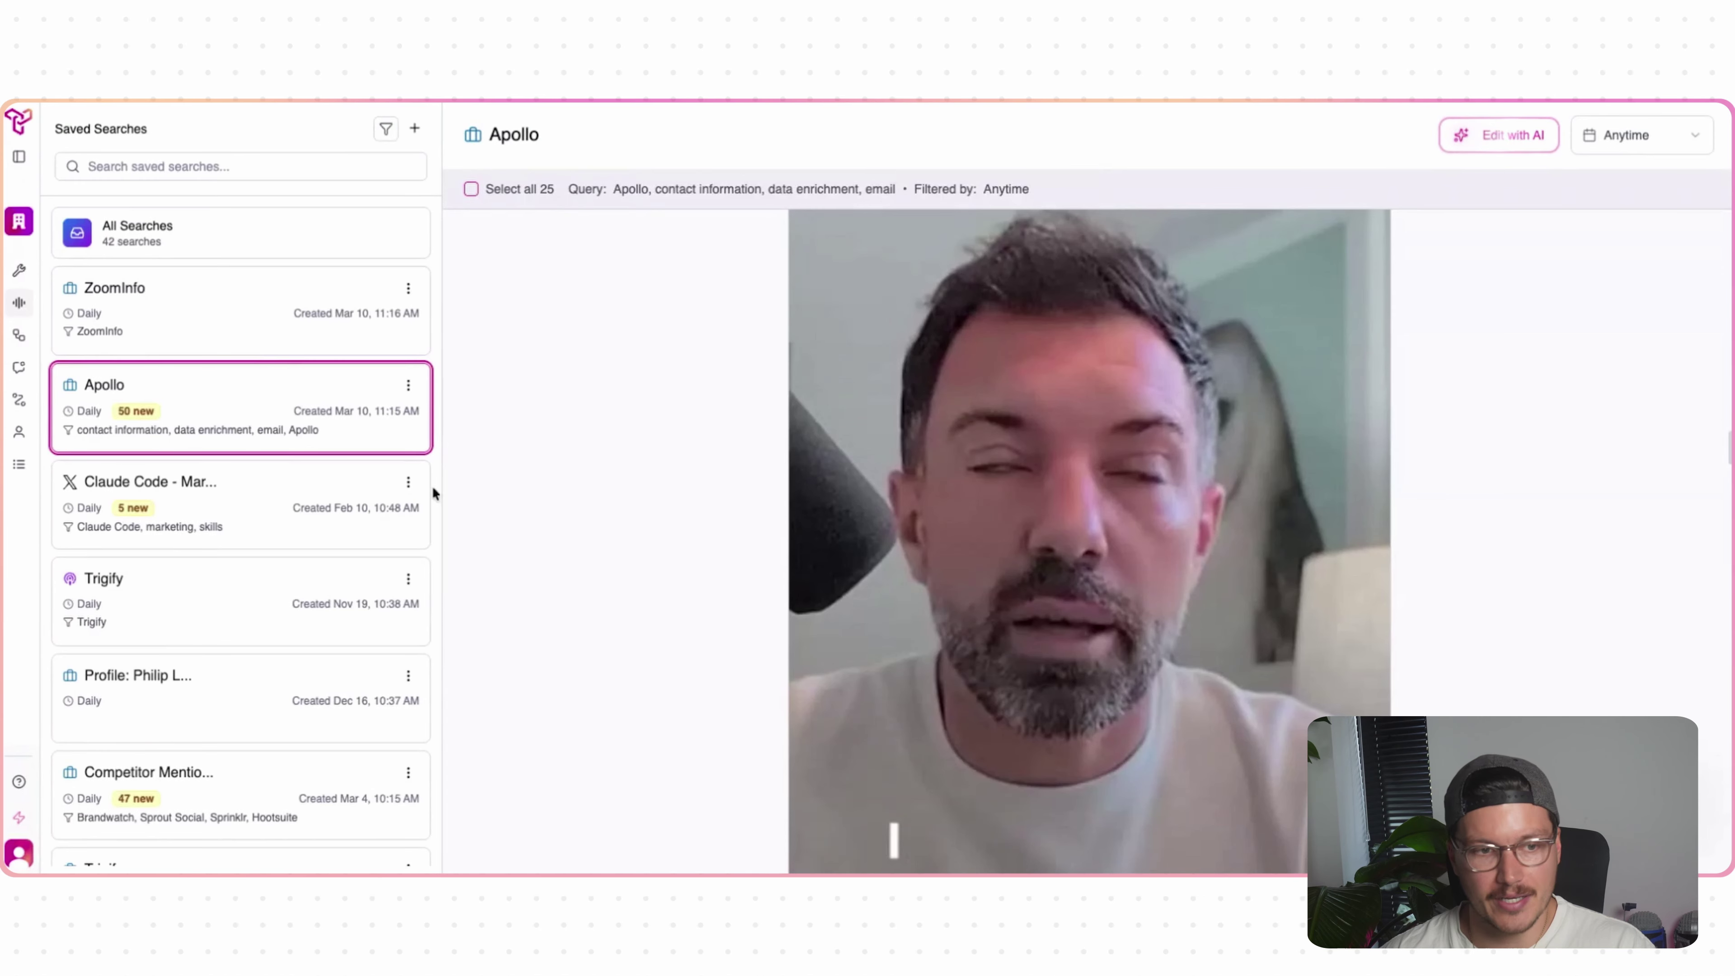
left_click(239, 339)
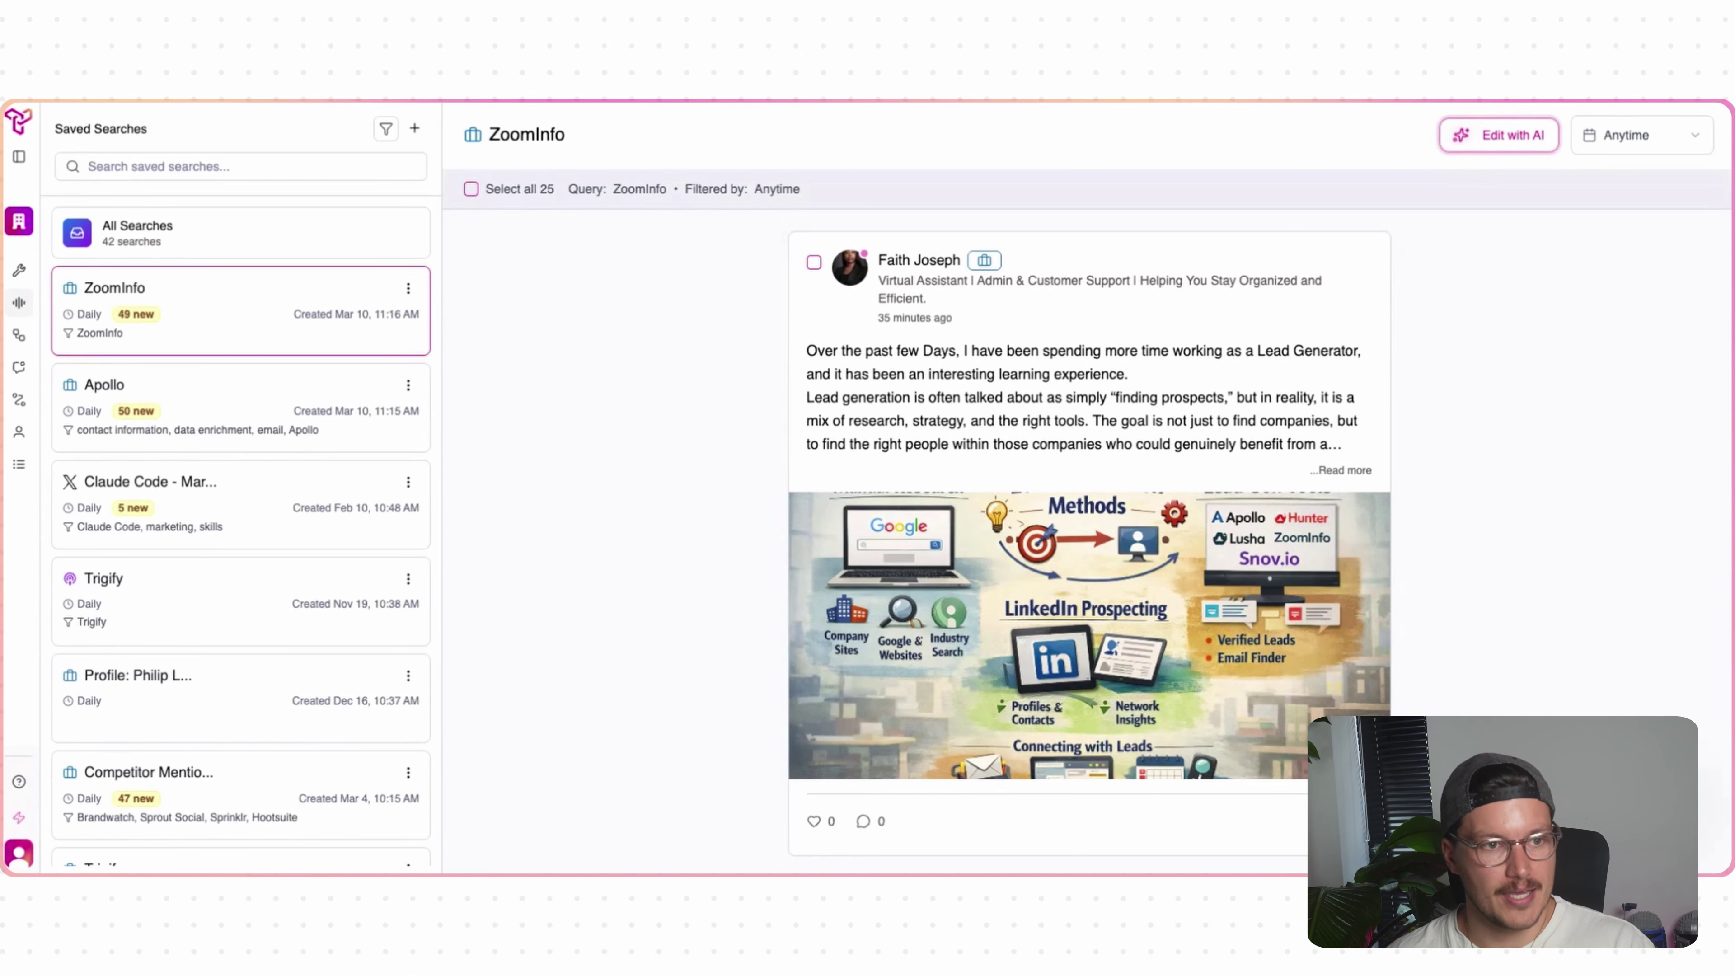
- Start a new search named "Henry <> ZoomInfo" that monitors profile activity on Business Network
left_click(415, 127)
type("Henry _ ZoomInfo")
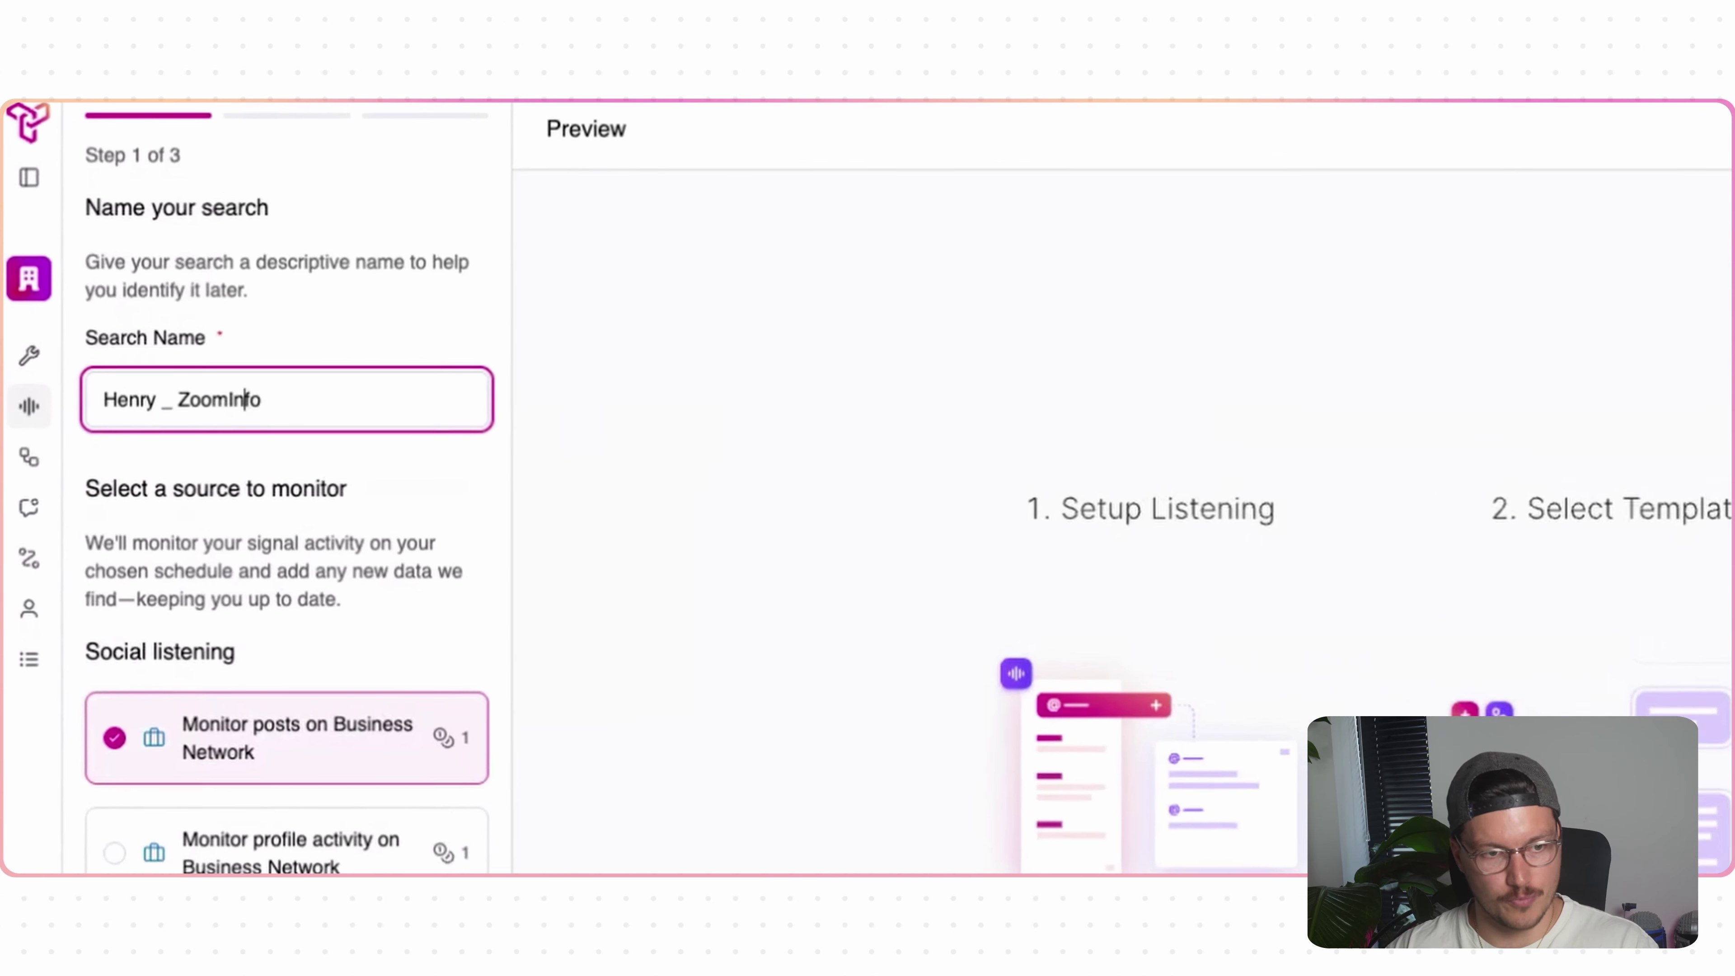
double_click(166, 399)
type("<>")
scroll(506, 820, "down", 3)
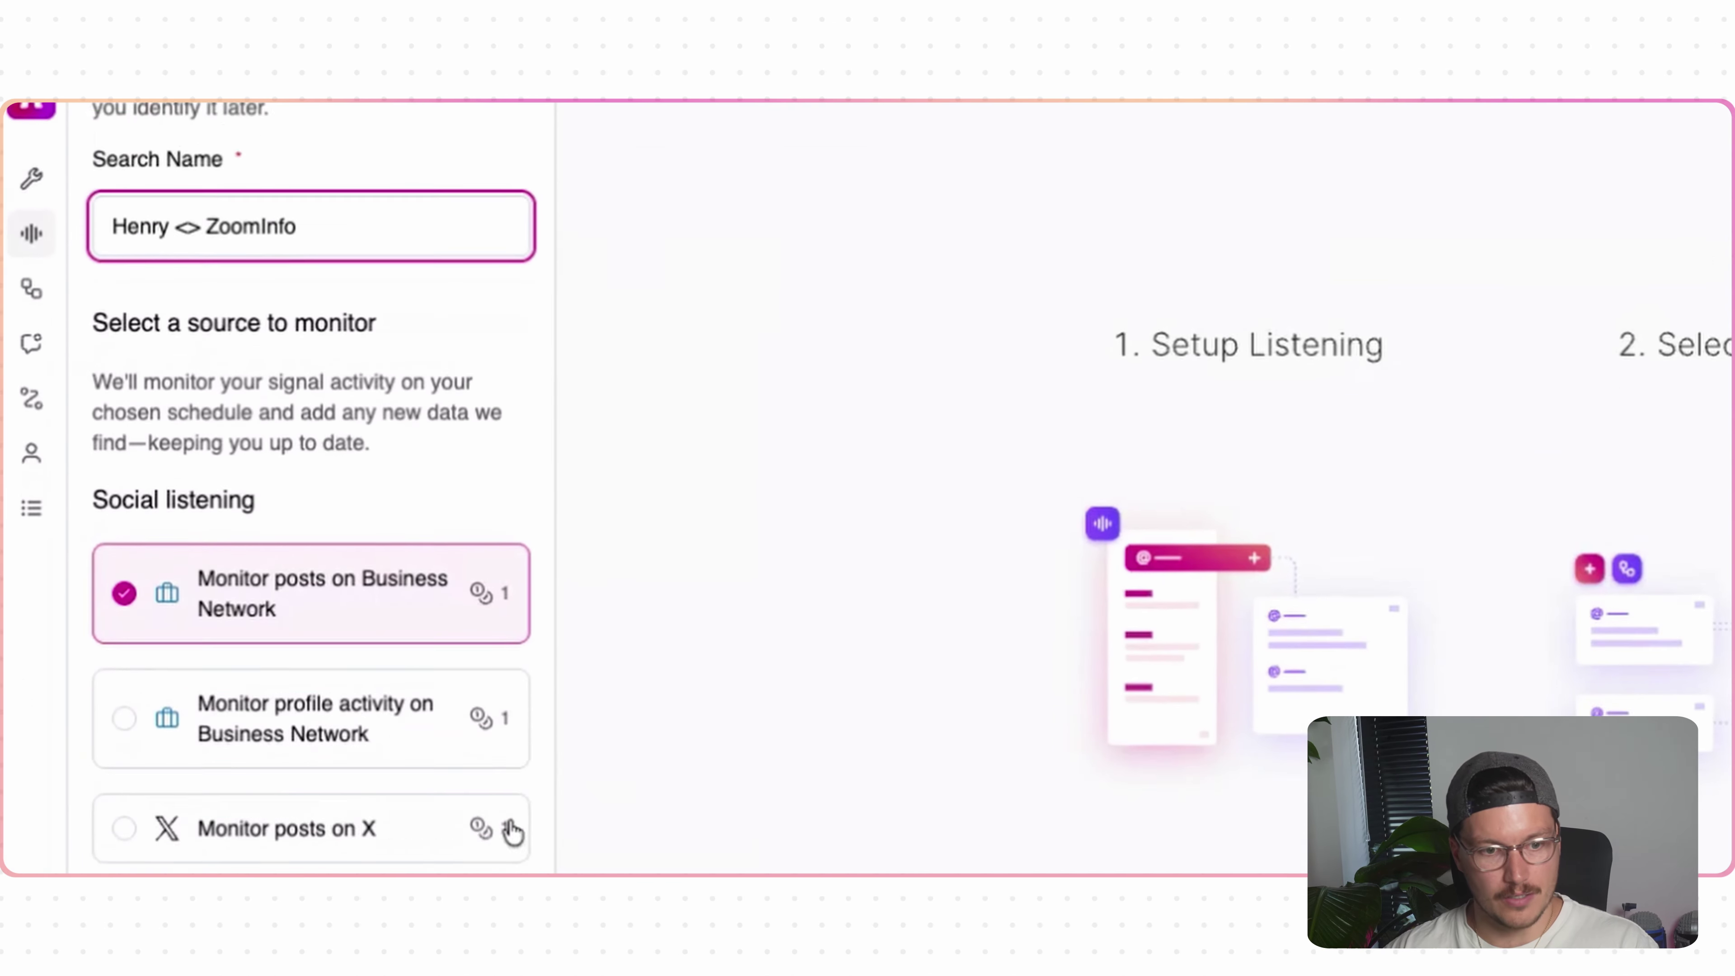
left_click(444, 738)
scroll(445, 748, "down", 3)
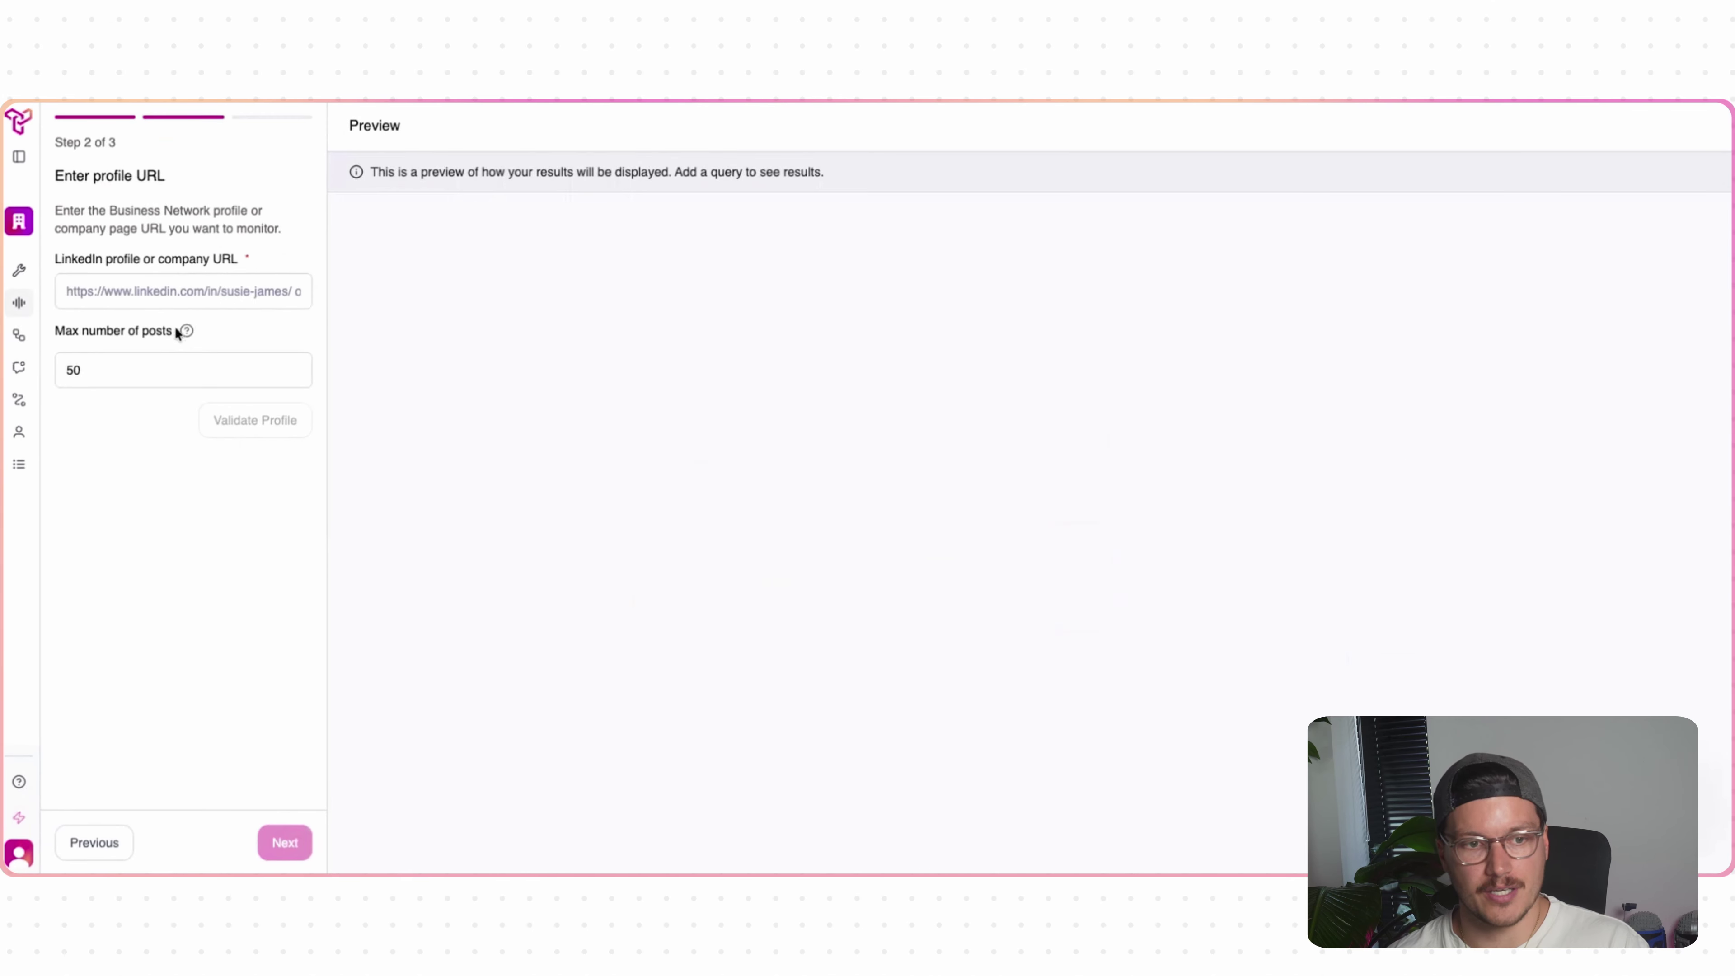
- Validate the LinkedIn profile URL of ZoomInfo's Henry Schuck and complete the profile search with a daily run frequency
left_click(171, 291)
type("https://www.linkedin.com/in/hschuck/")
left_click(246, 415)
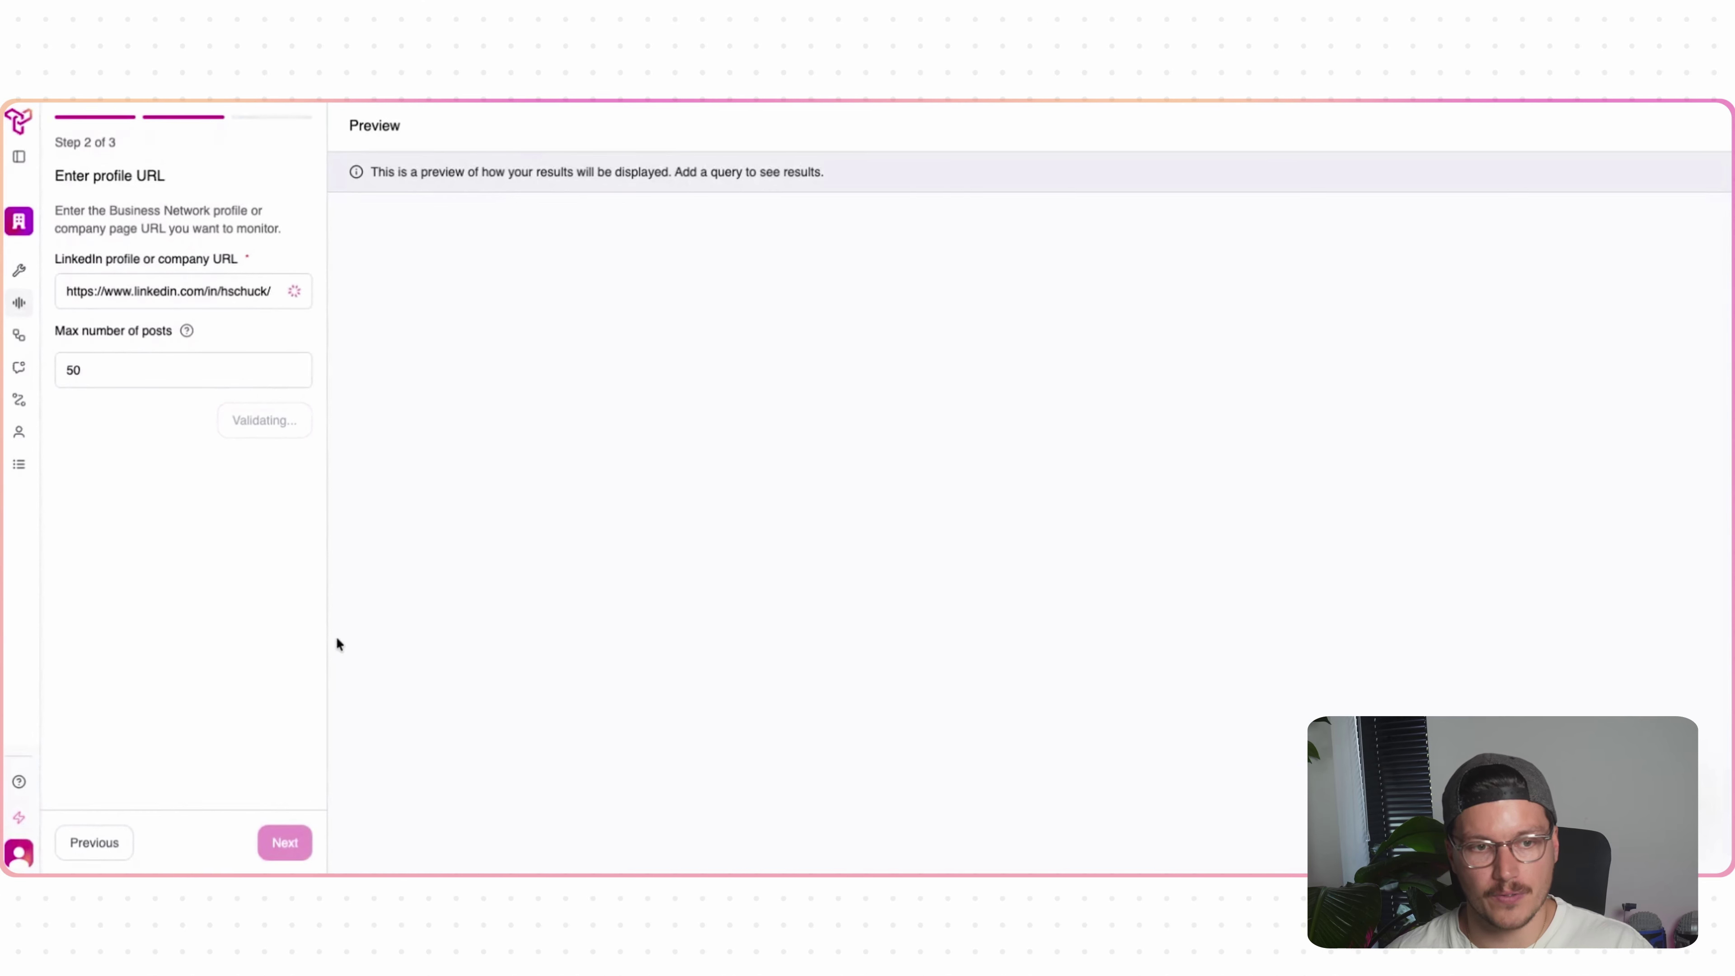
left_click(285, 842)
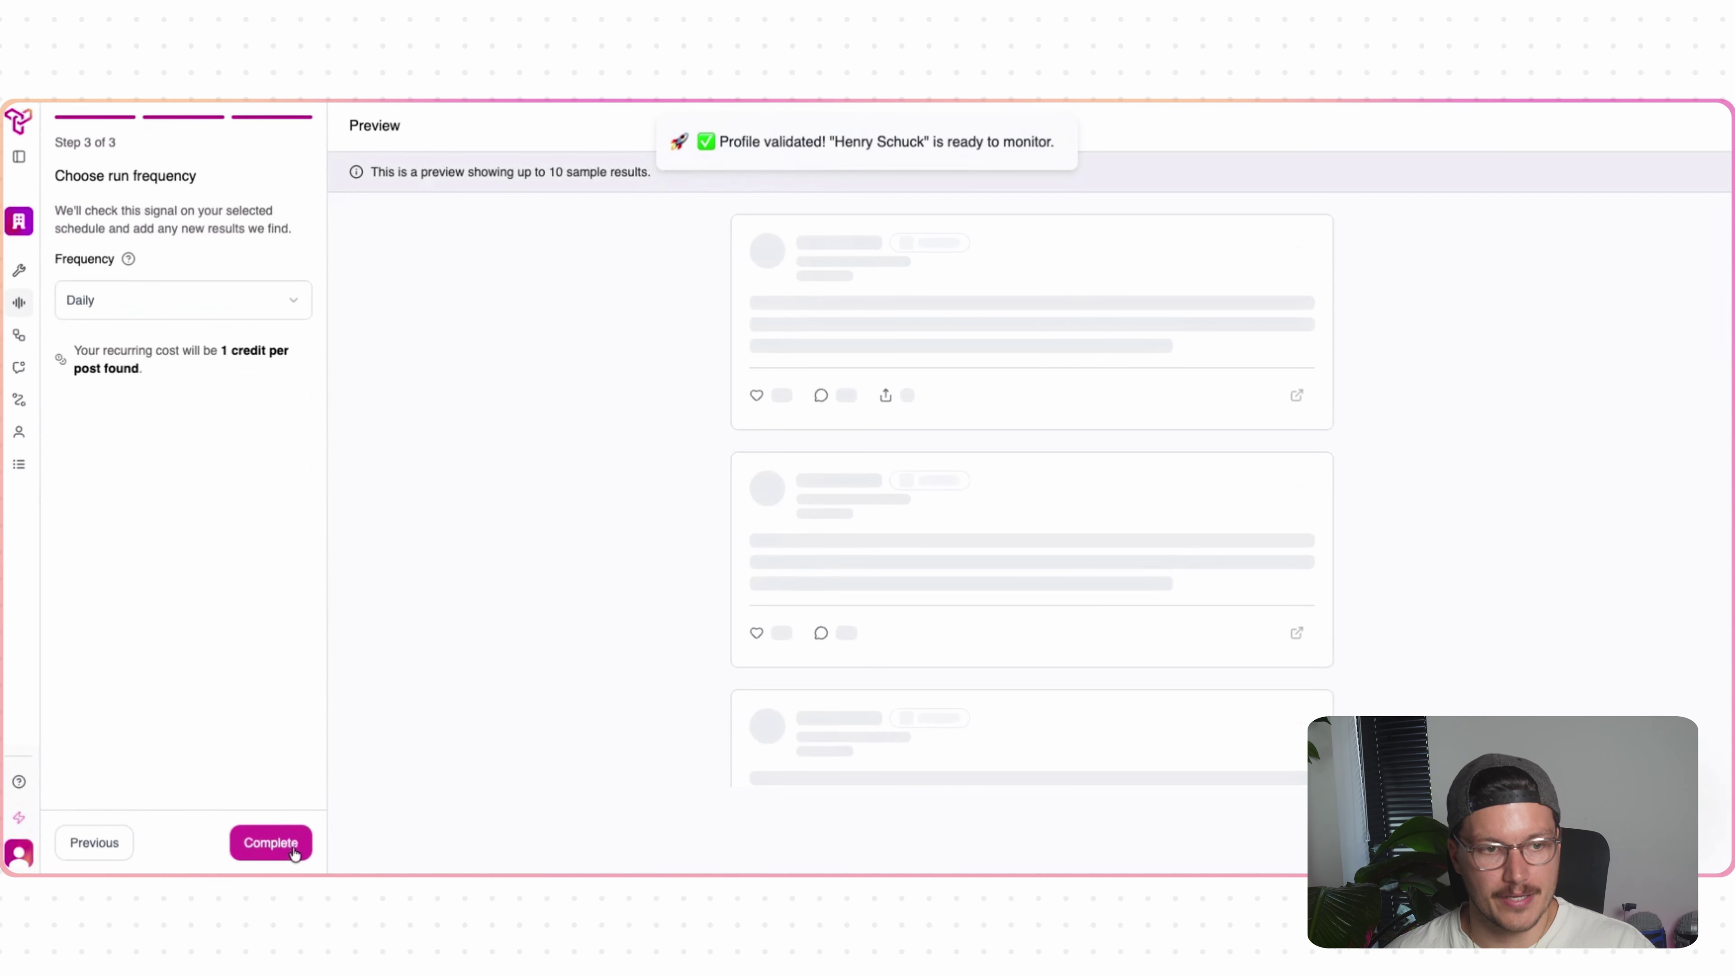
left_click(287, 848)
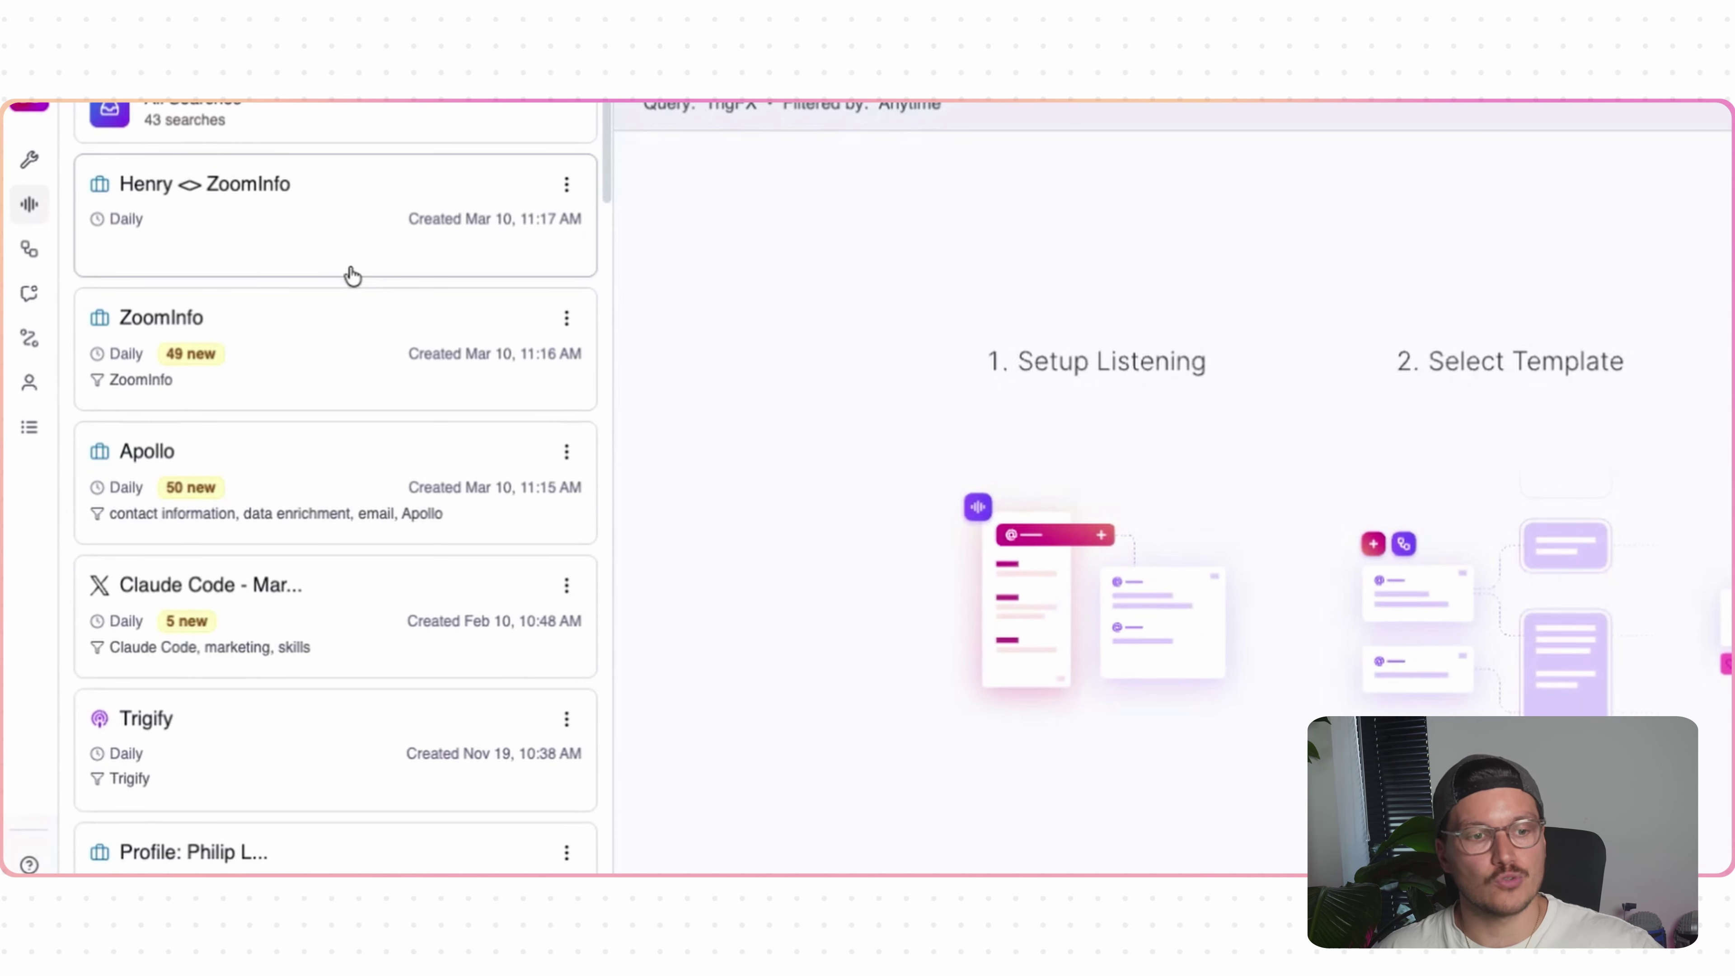
- Create a new custom workflow named "Competitor <> Ops"
left_click(352, 273)
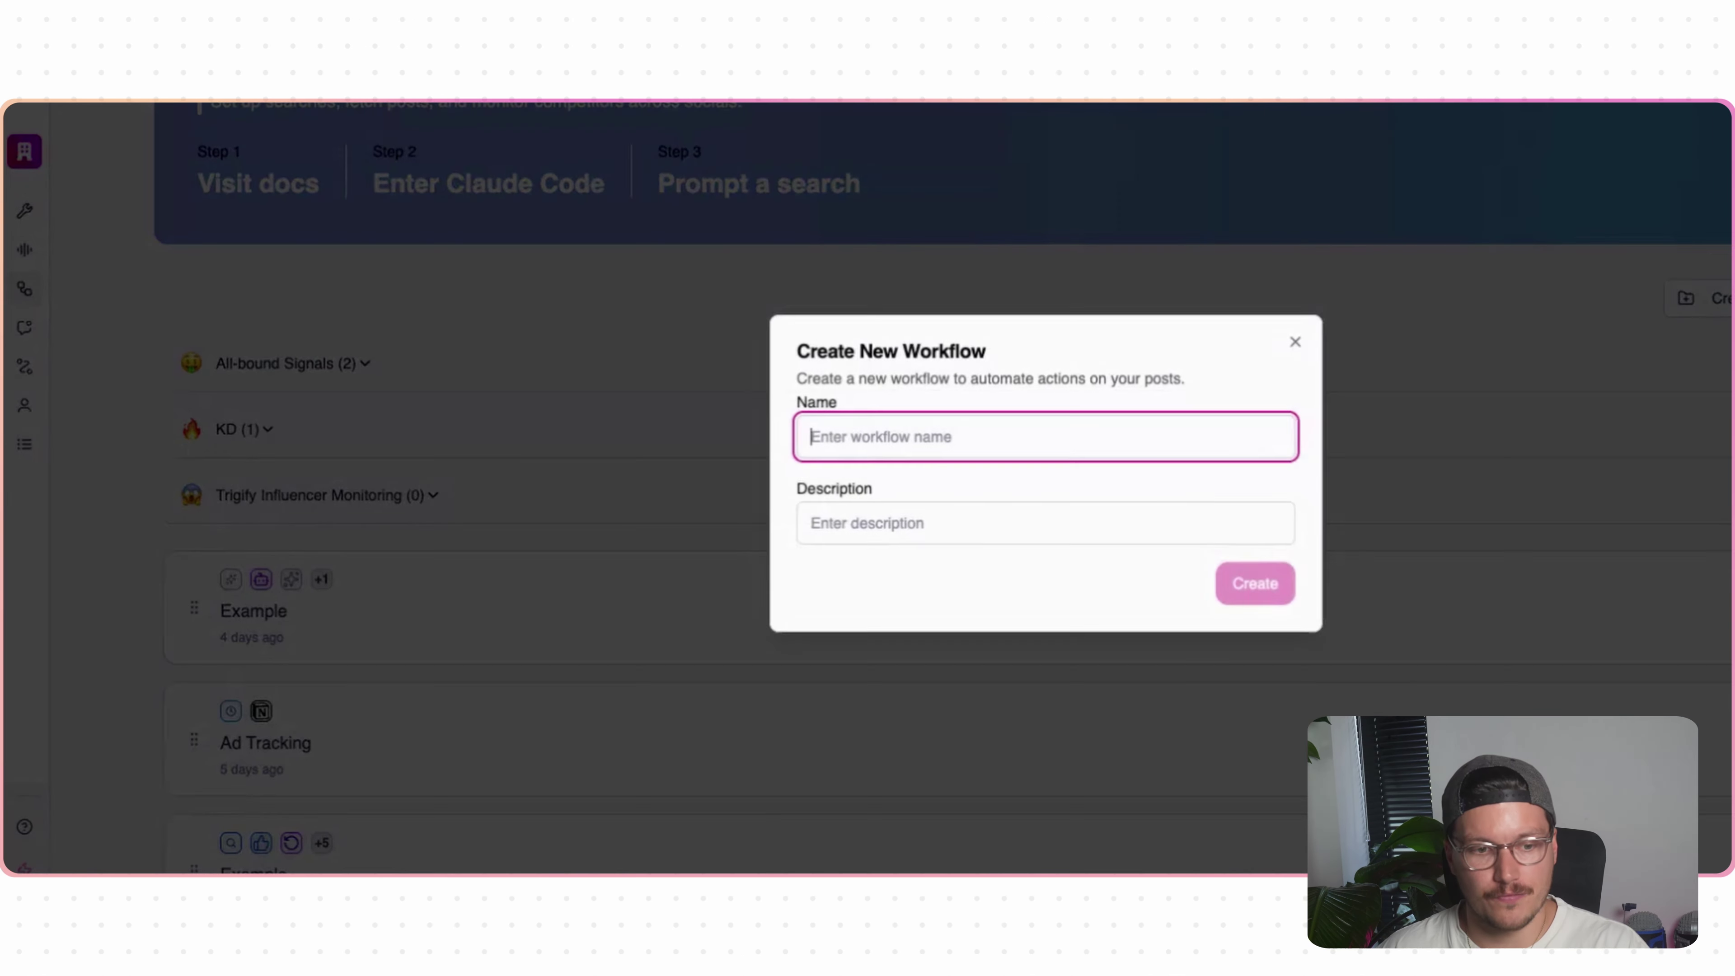
type("Competitor monitoring")
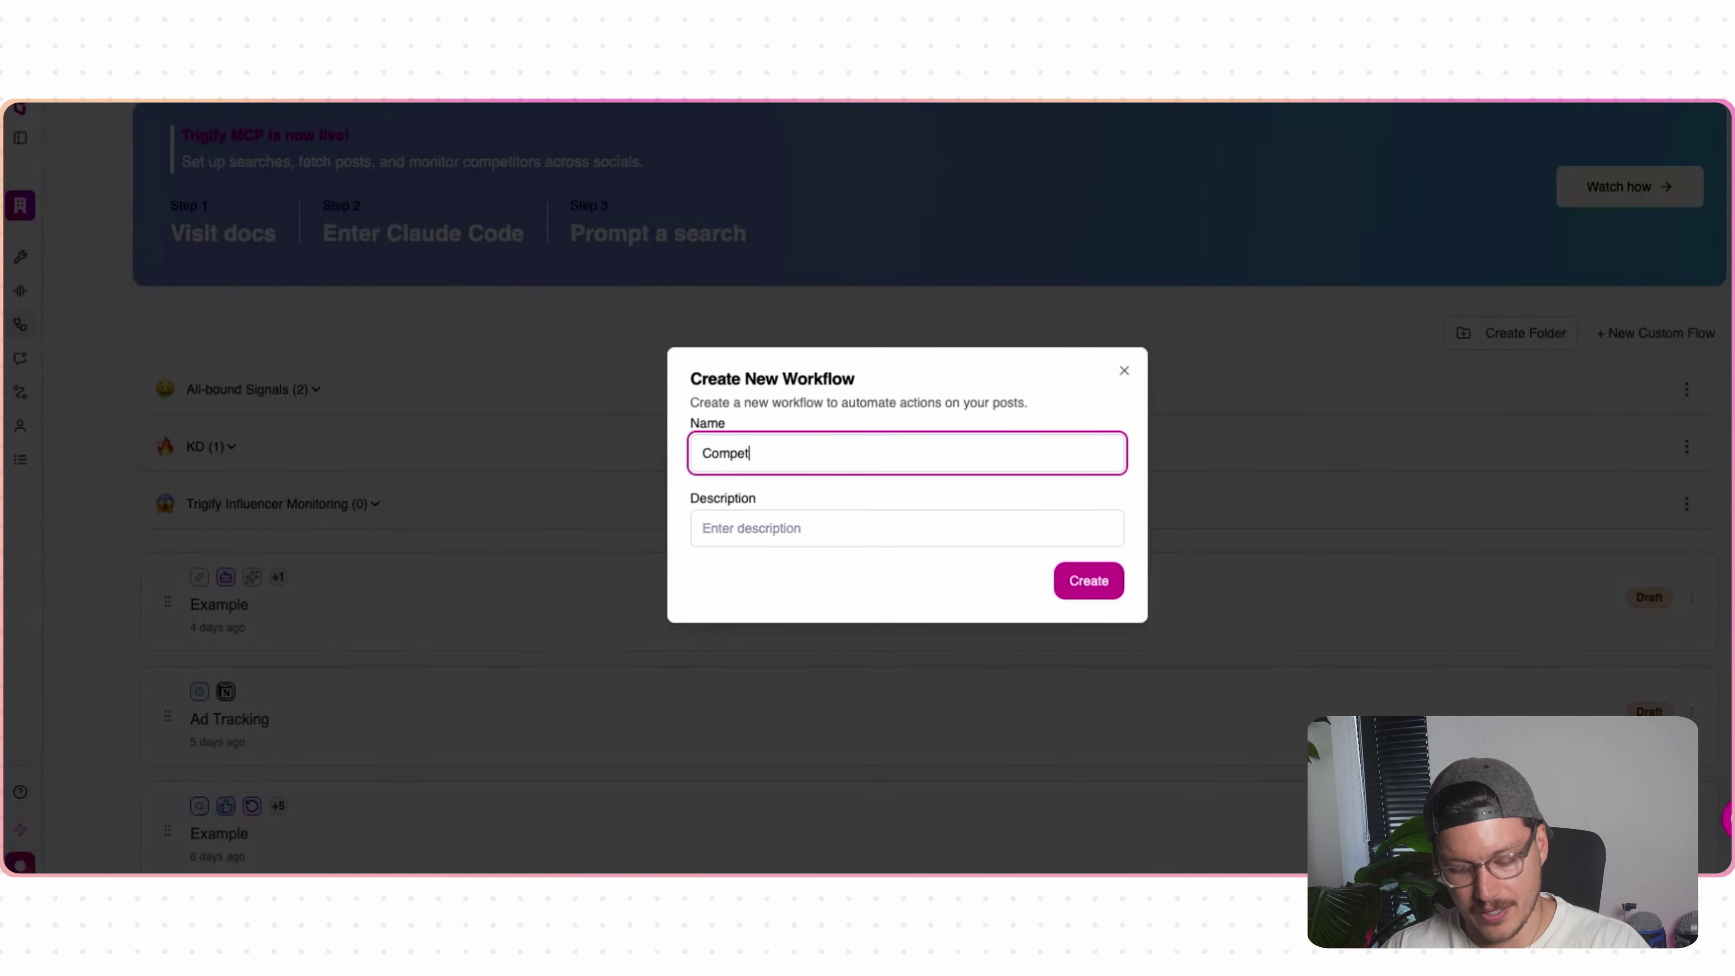
key("Return")
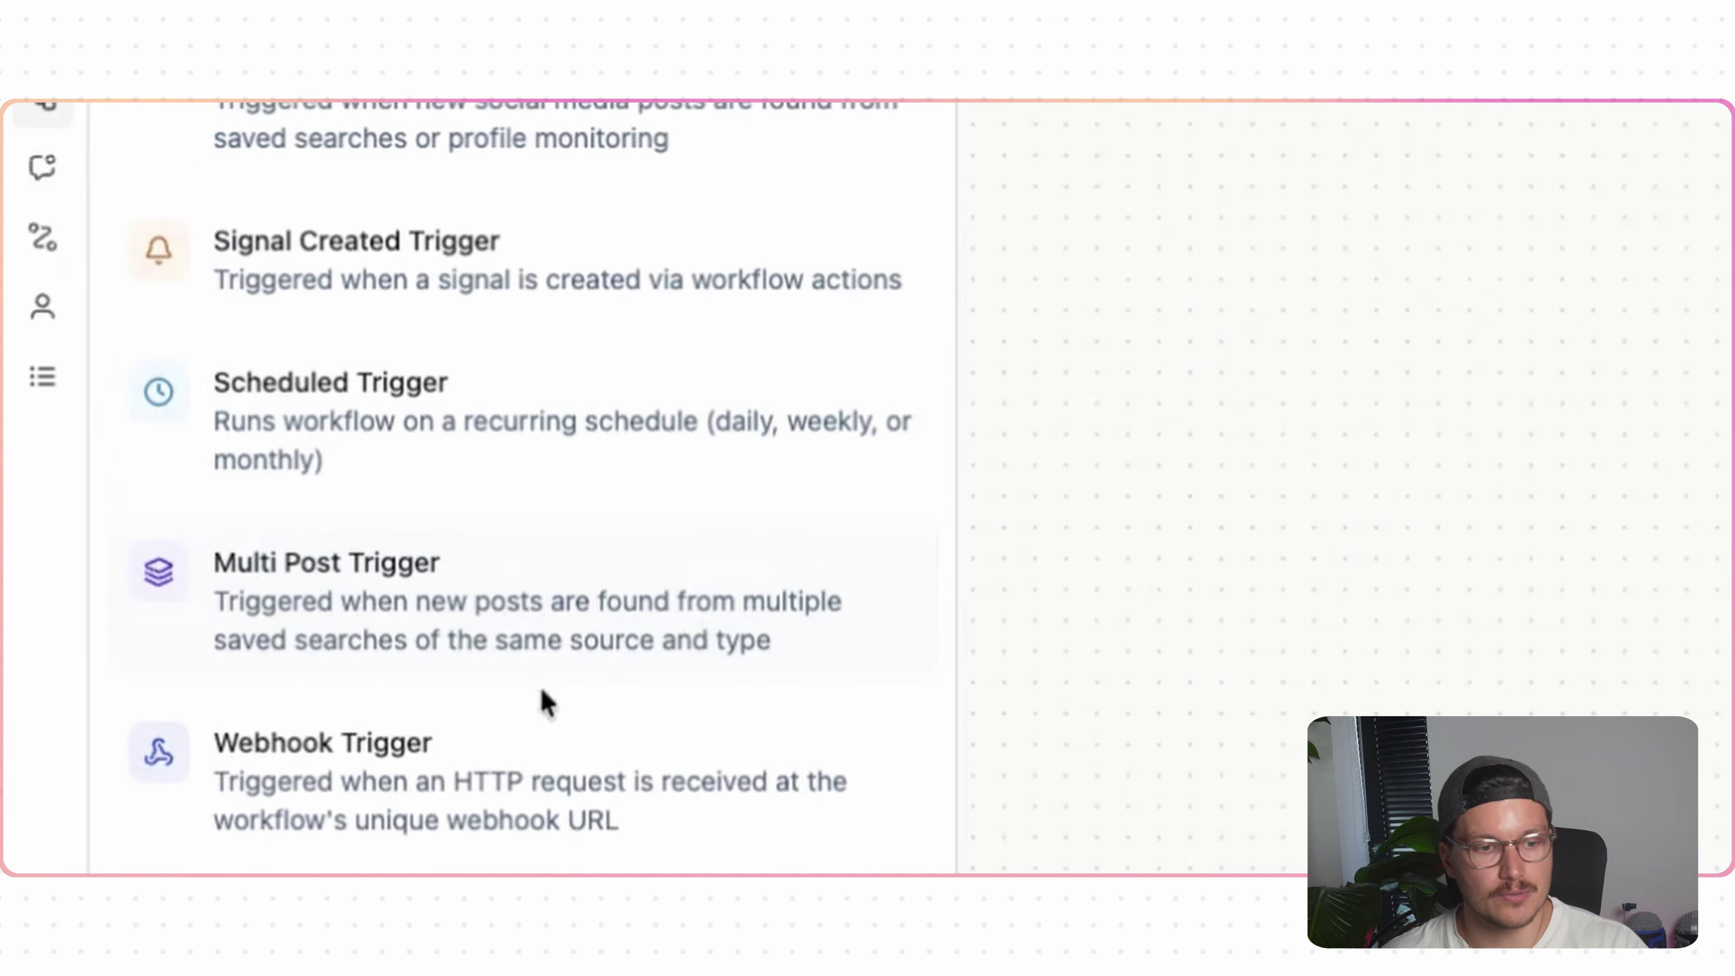
- Add a Multi Post Trigger with LinkedIn as the source and Keyword Search as the search type
left_click(543, 615)
left_click(534, 246)
left_click(416, 318)
left_click(408, 352)
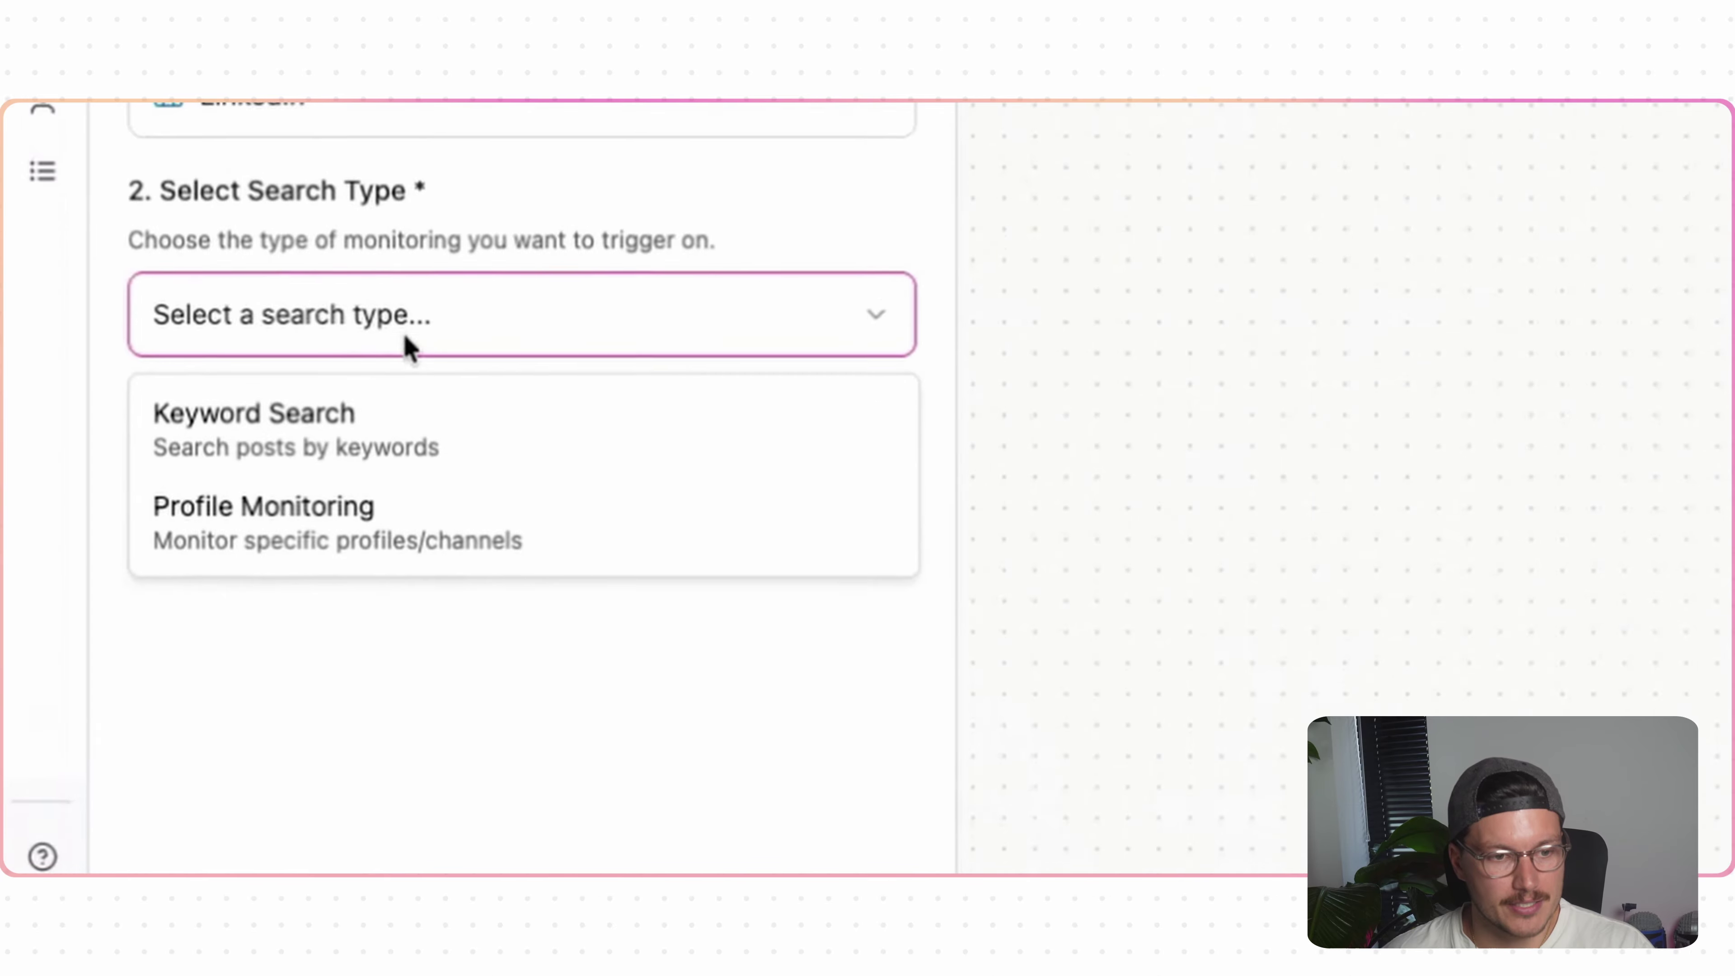
scroll(383, 353, "down", 3)
left_click(310, 355)
scroll(290, 355, "down", 3)
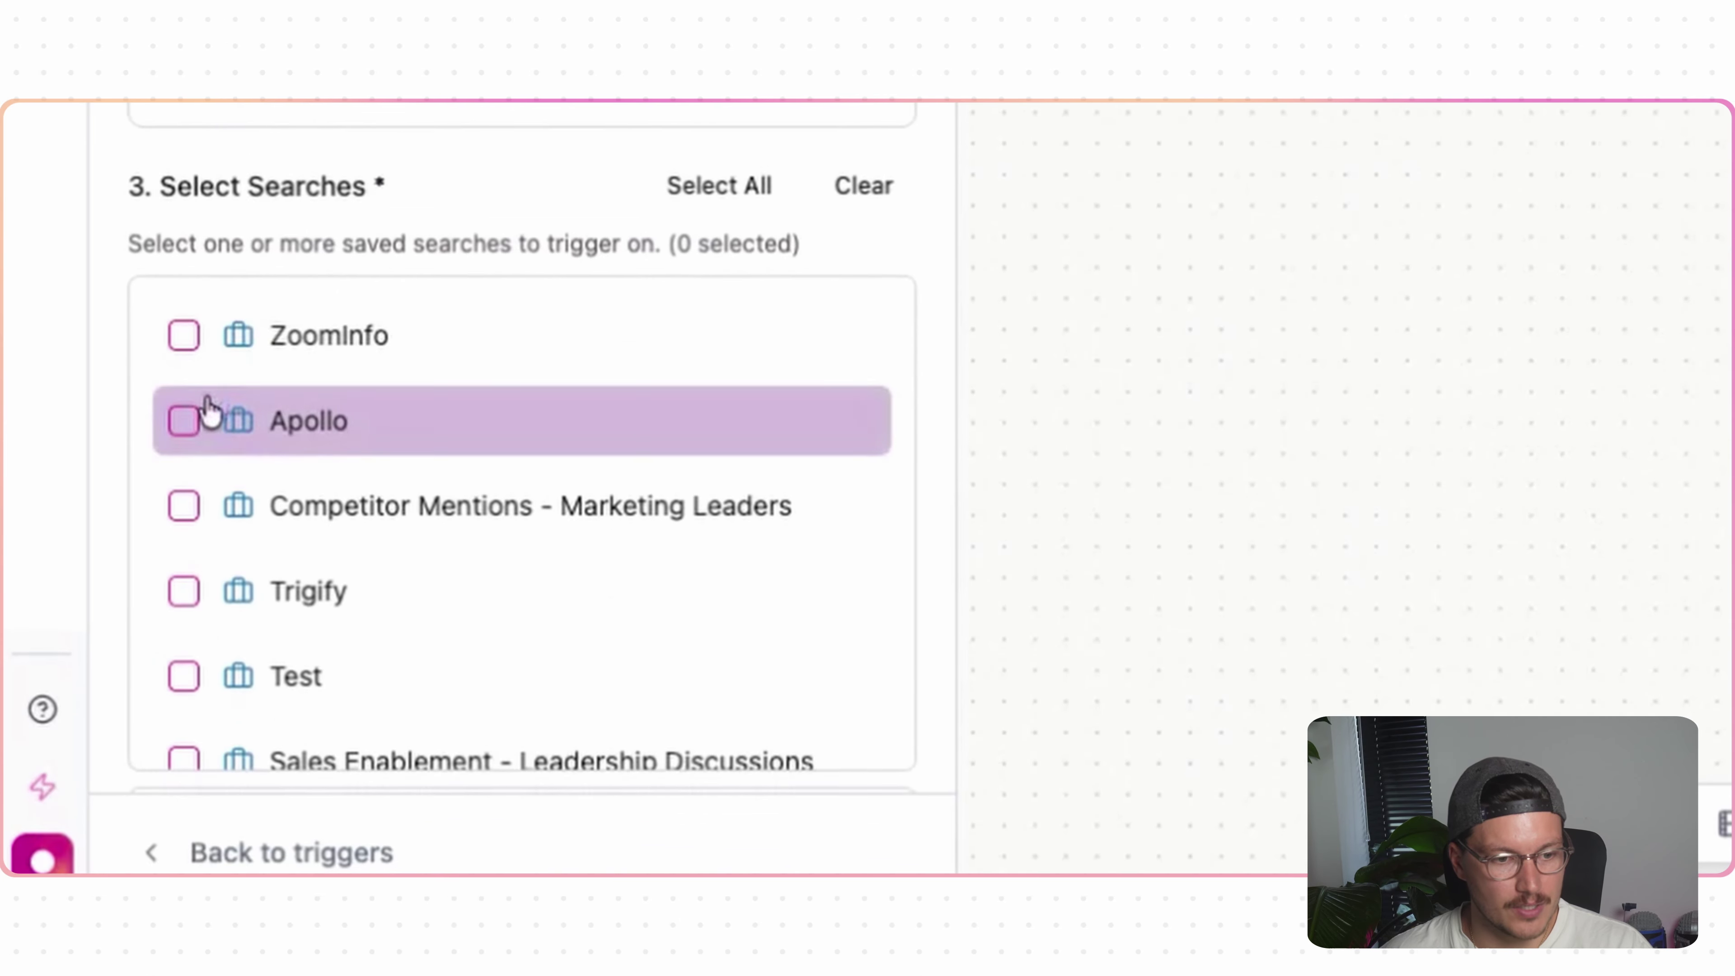
- Set the trigger to run on the ZoomInfo and Apollo saved searches and update its configuration
left_click(183, 335)
left_click(183, 420)
scroll(410, 438, "down", 3)
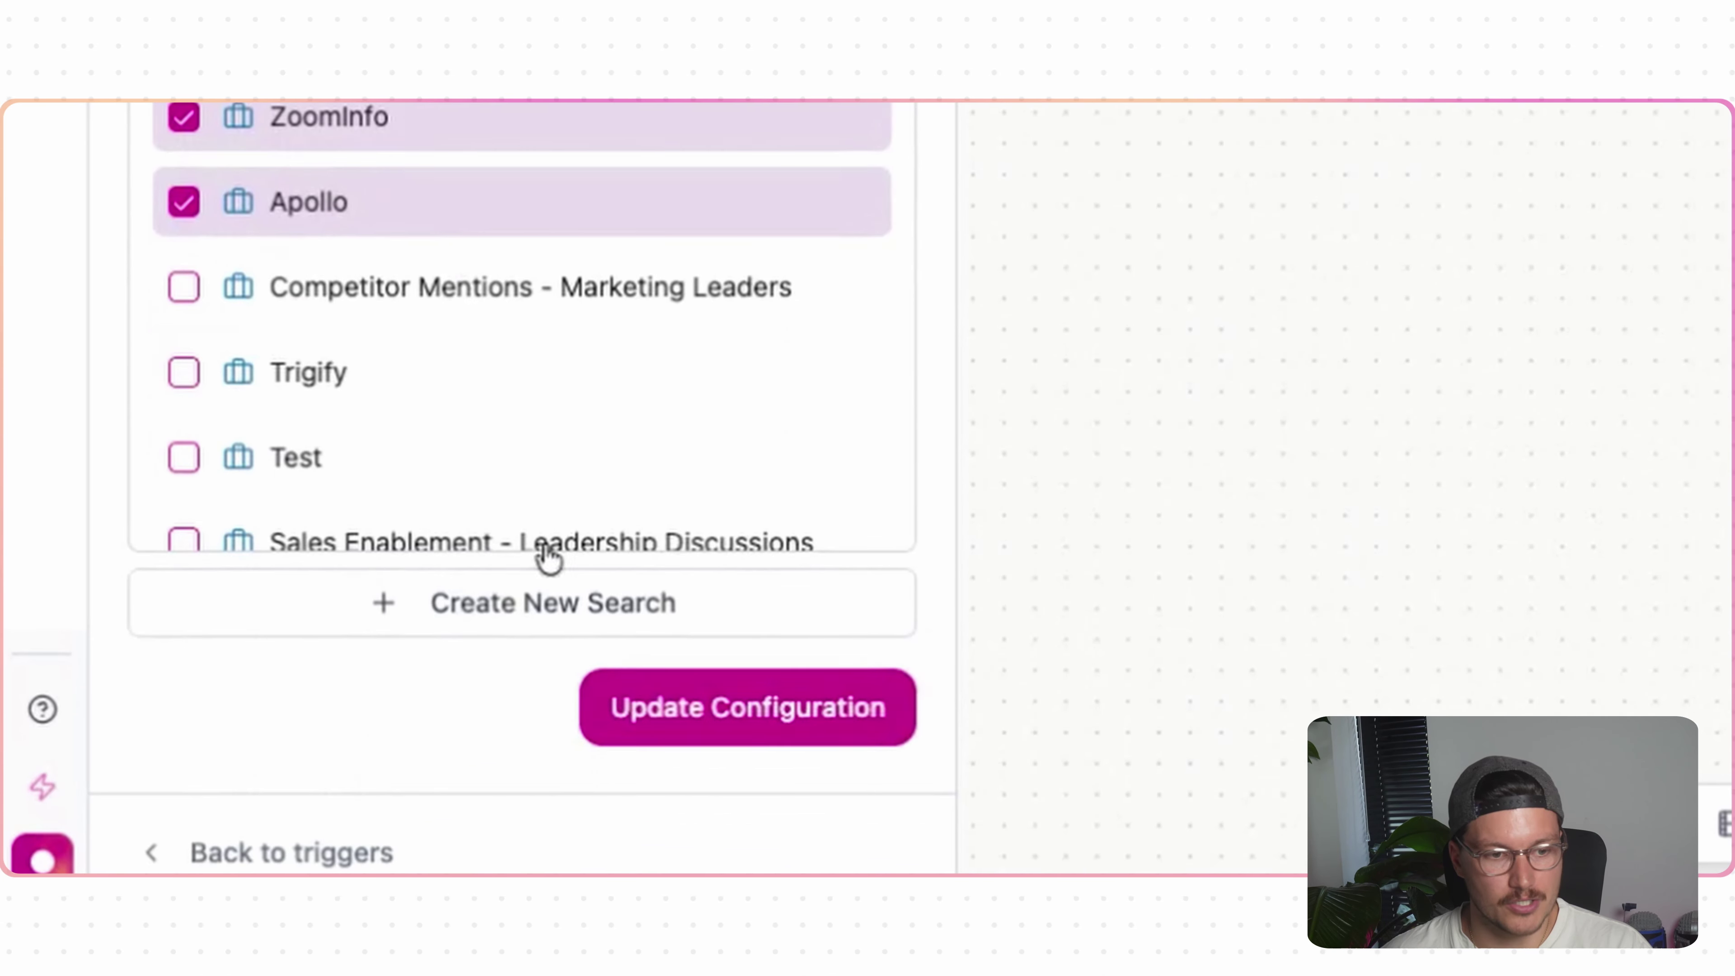
left_click(709, 725)
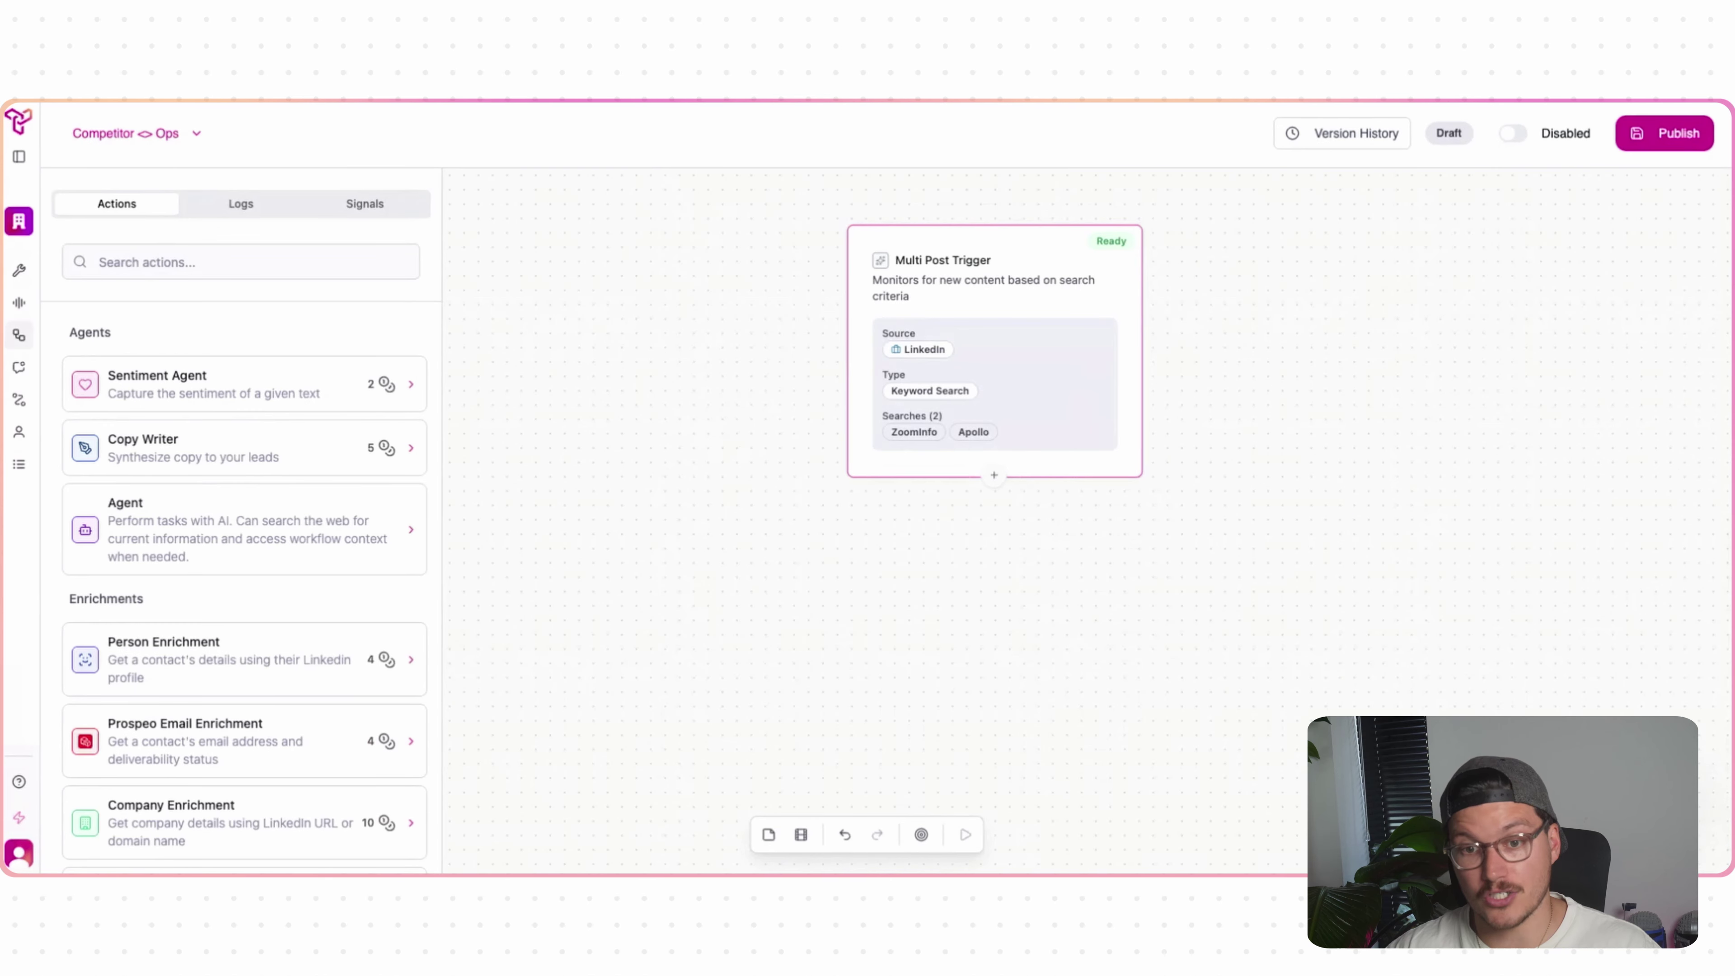
- Add an Agent action below the trigger and set its AI model to Claude Sonnet 4.6
left_click(994, 475)
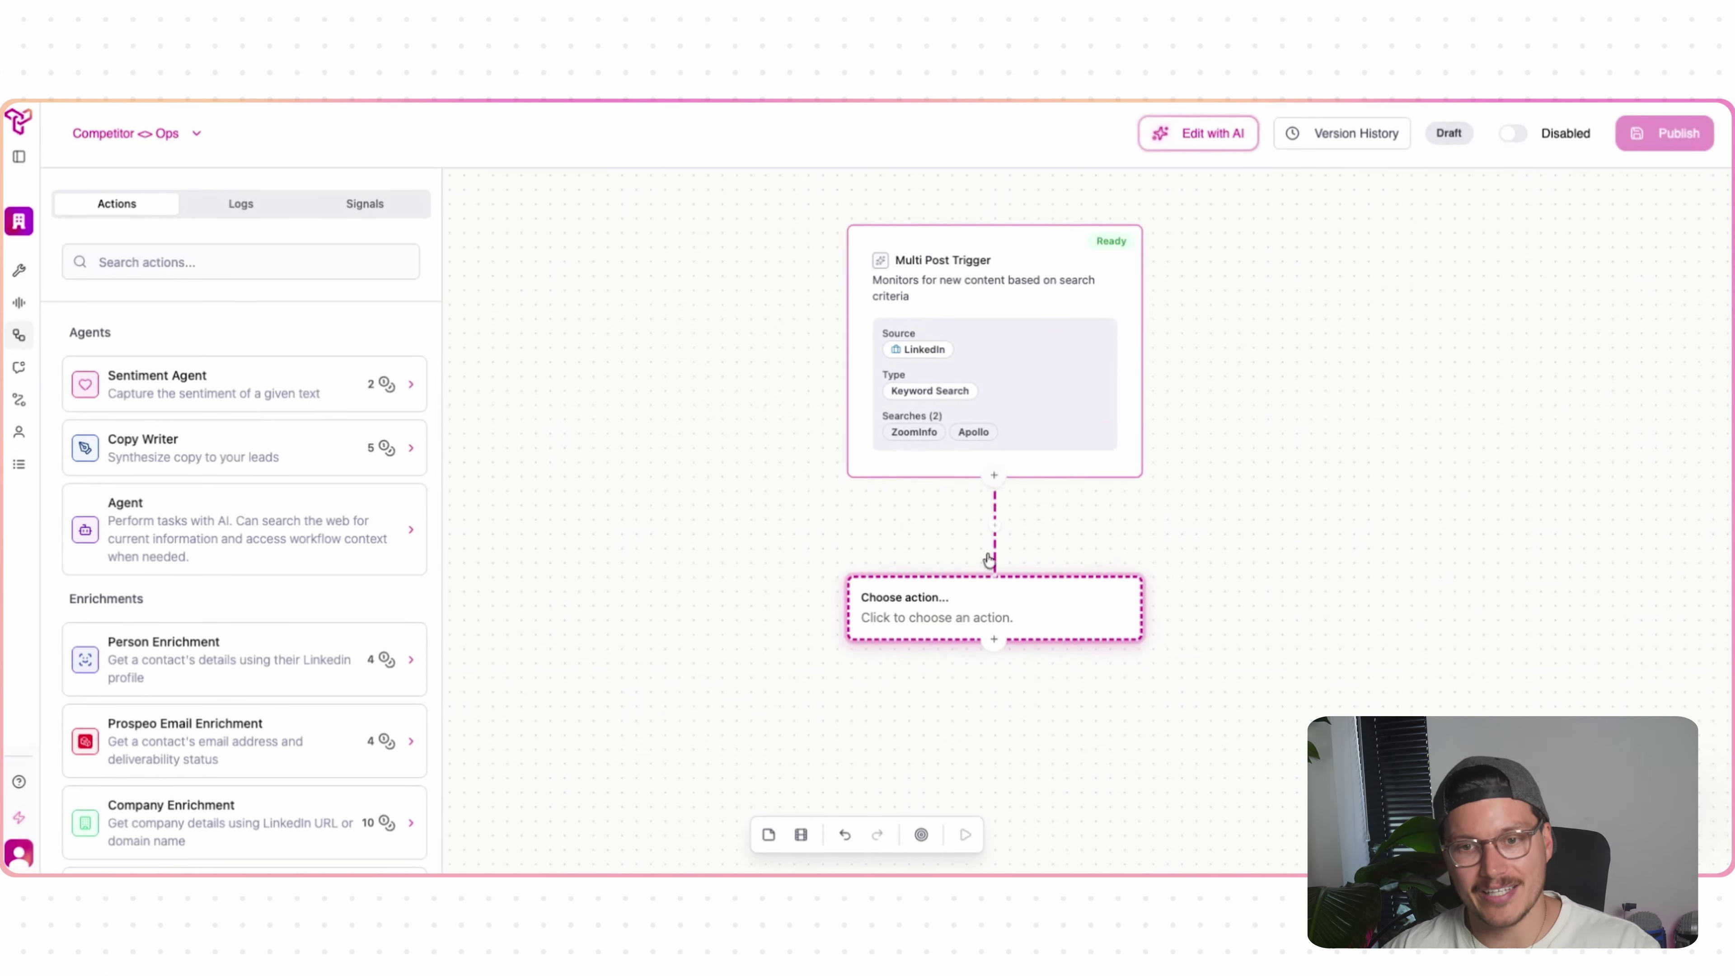
left_click(260, 533)
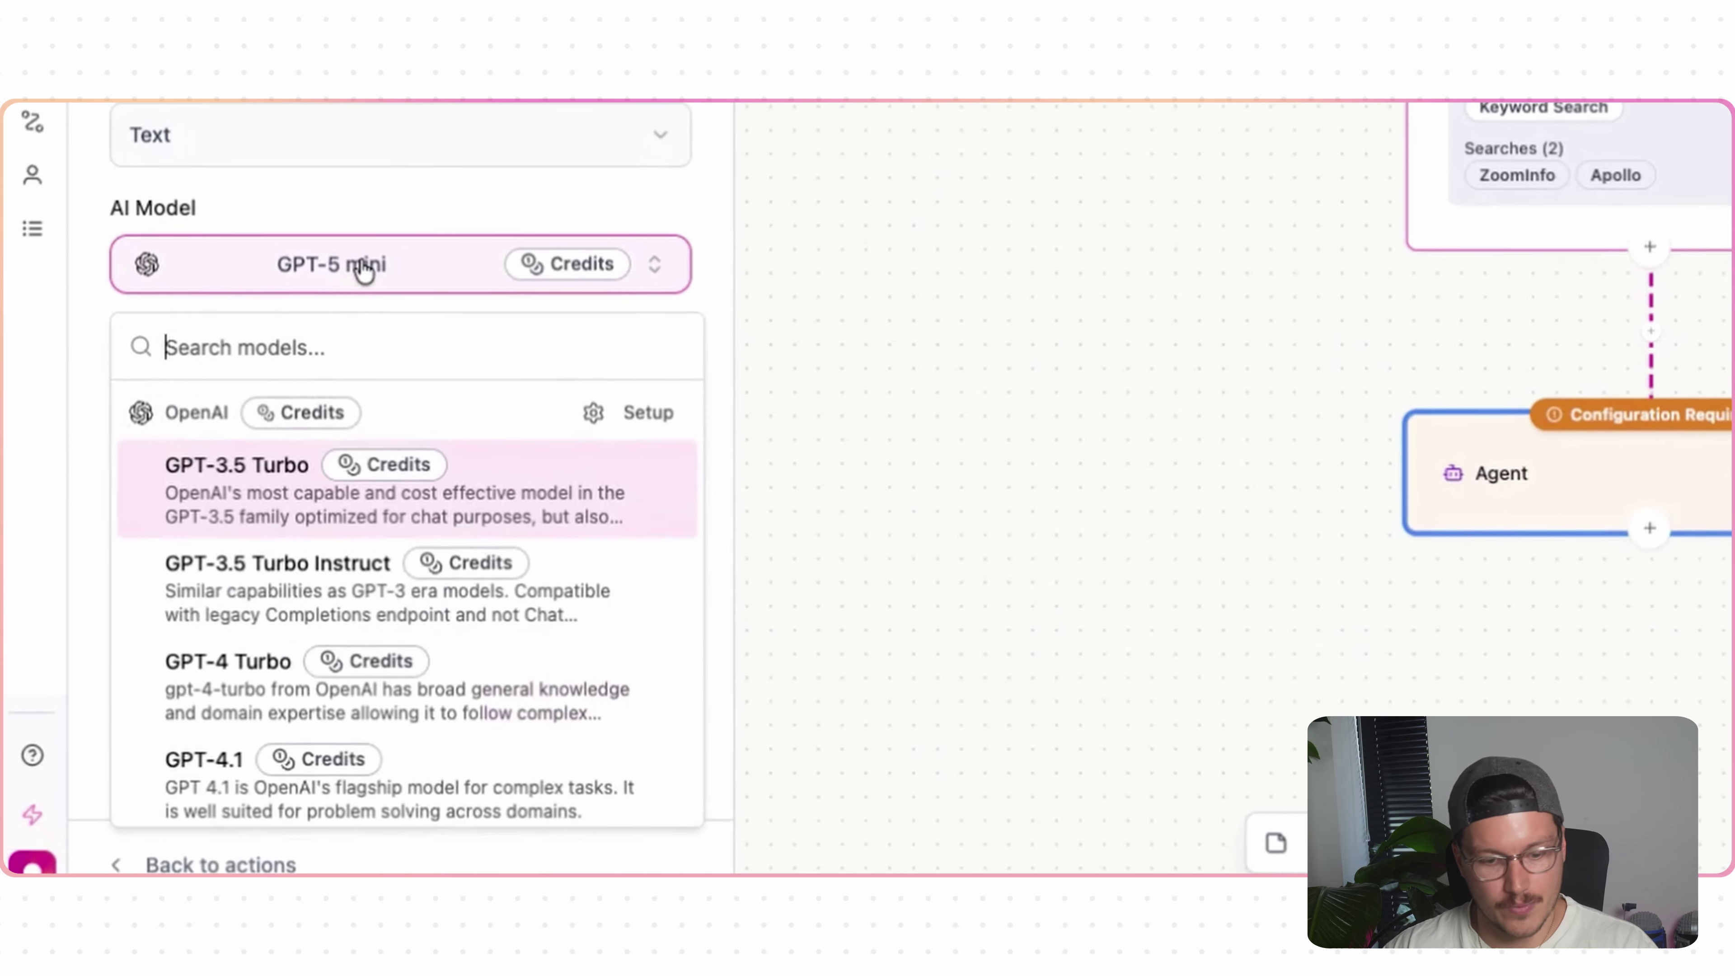
type("4.6")
left_click(341, 567)
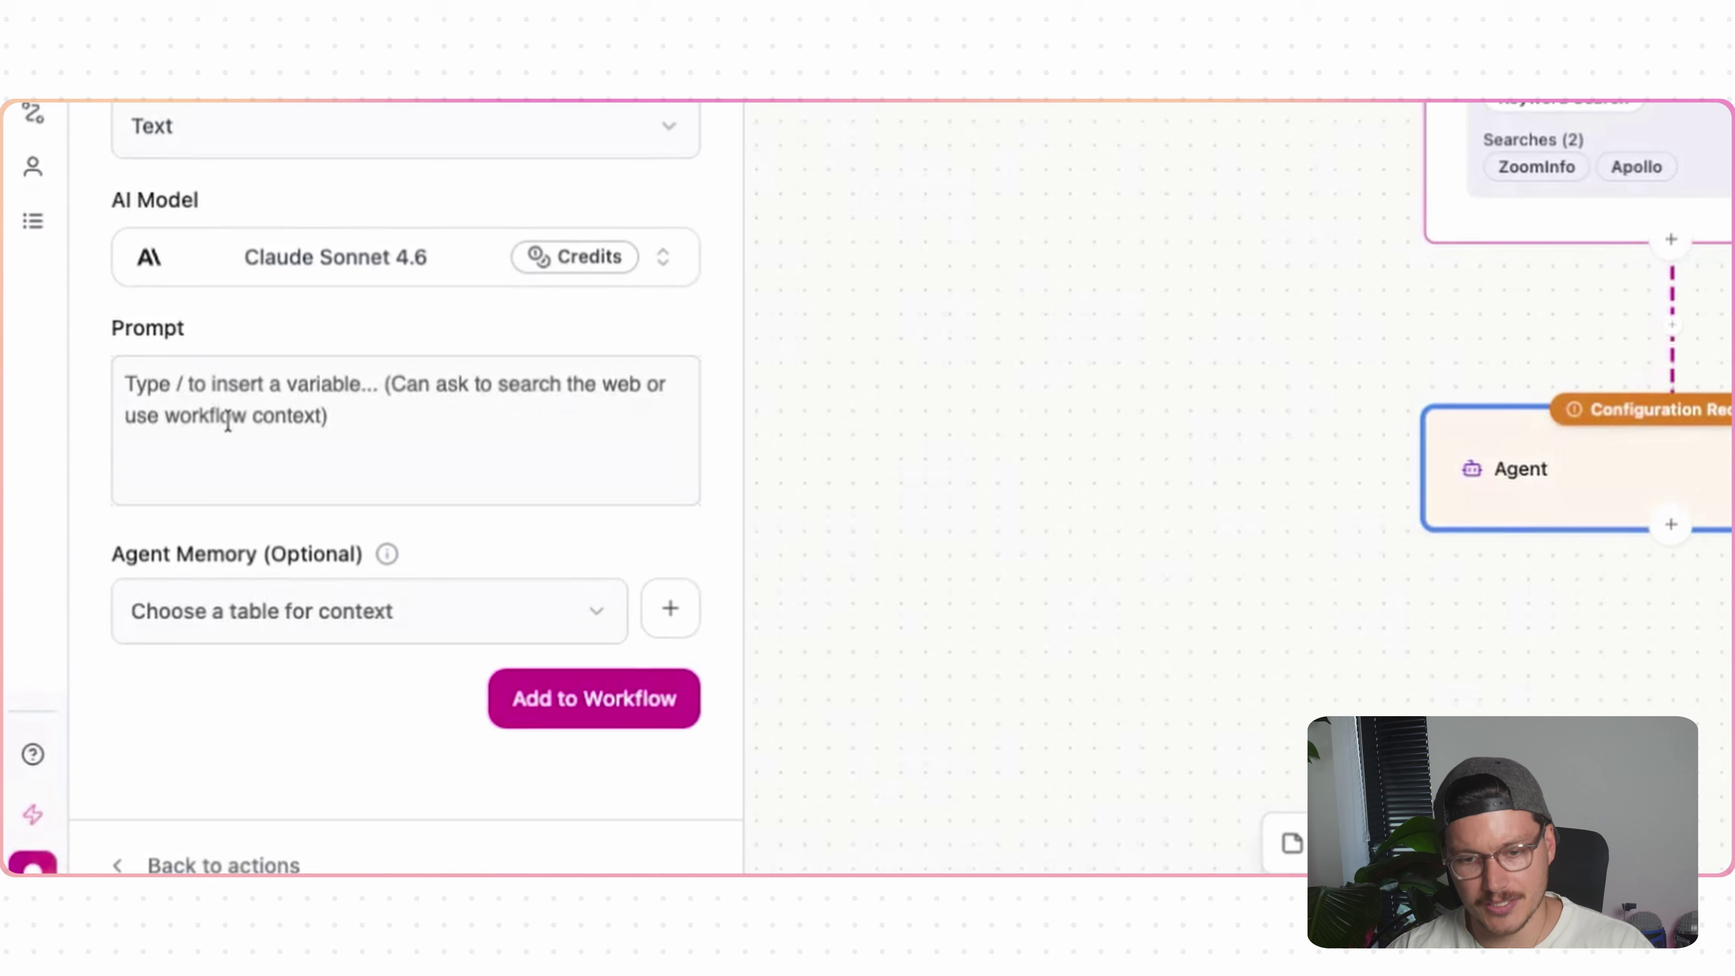
- Write the agent prompt asking whether the post's author is frustrated, upset or angry with Apollo or ZoomInfo, the contact GTM providers
left_click(228, 421)
type("Analy")
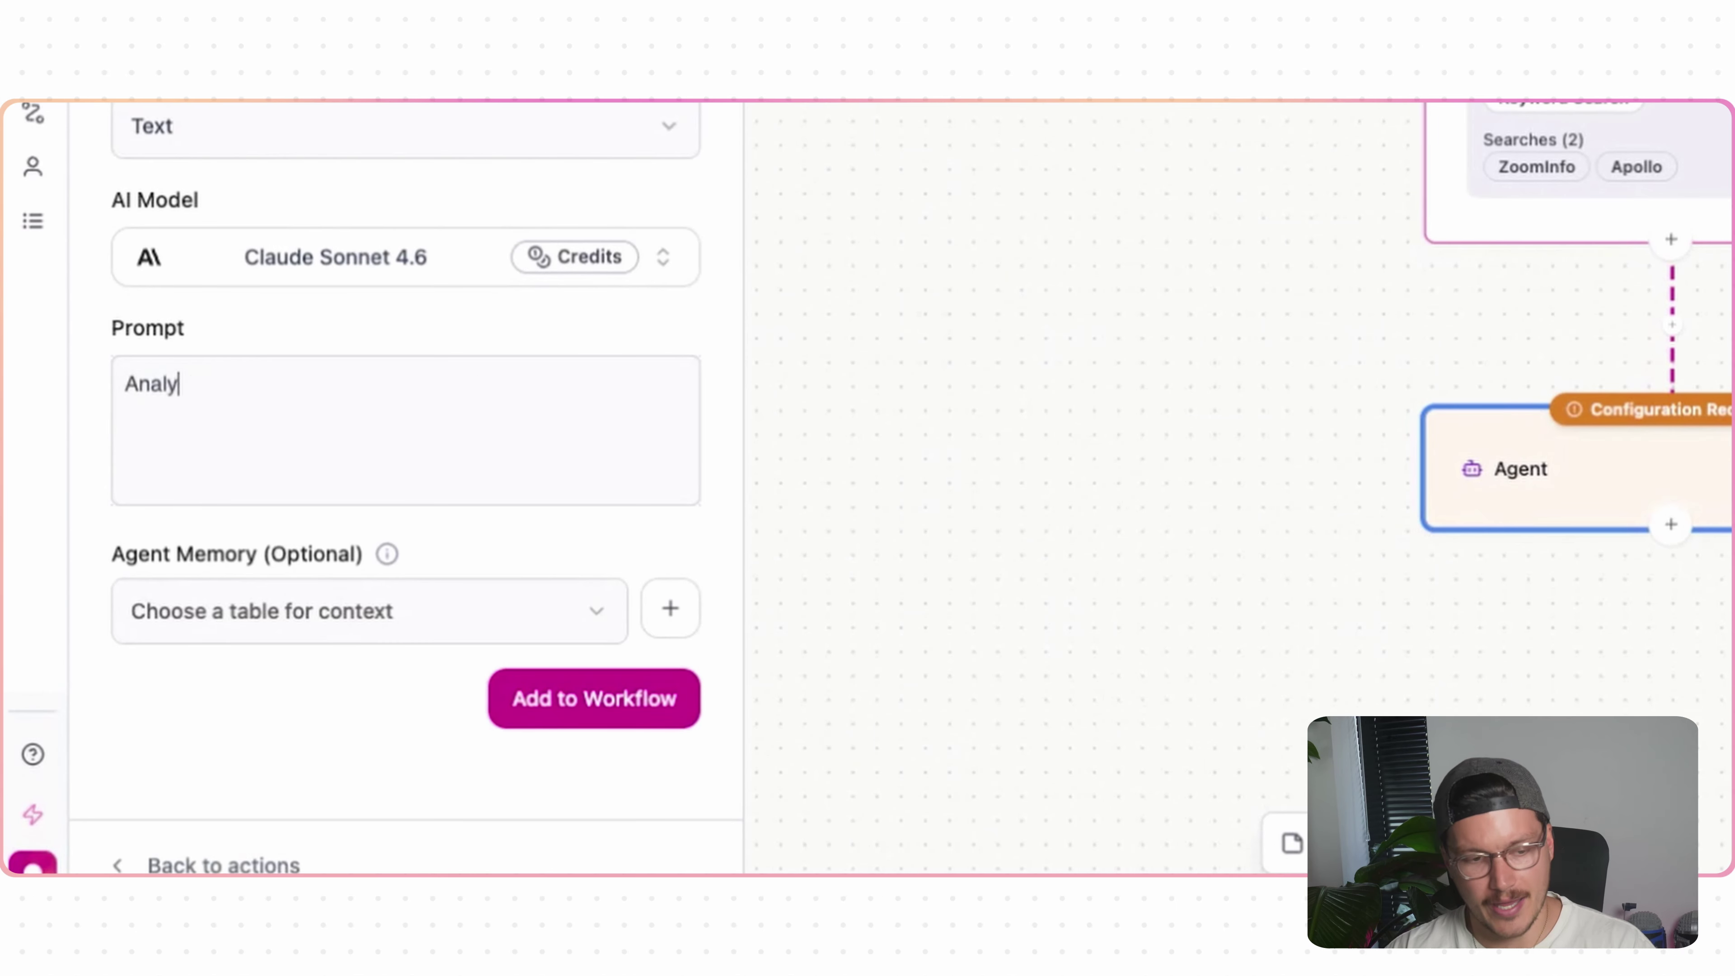
type("se this post and let me know if the ")
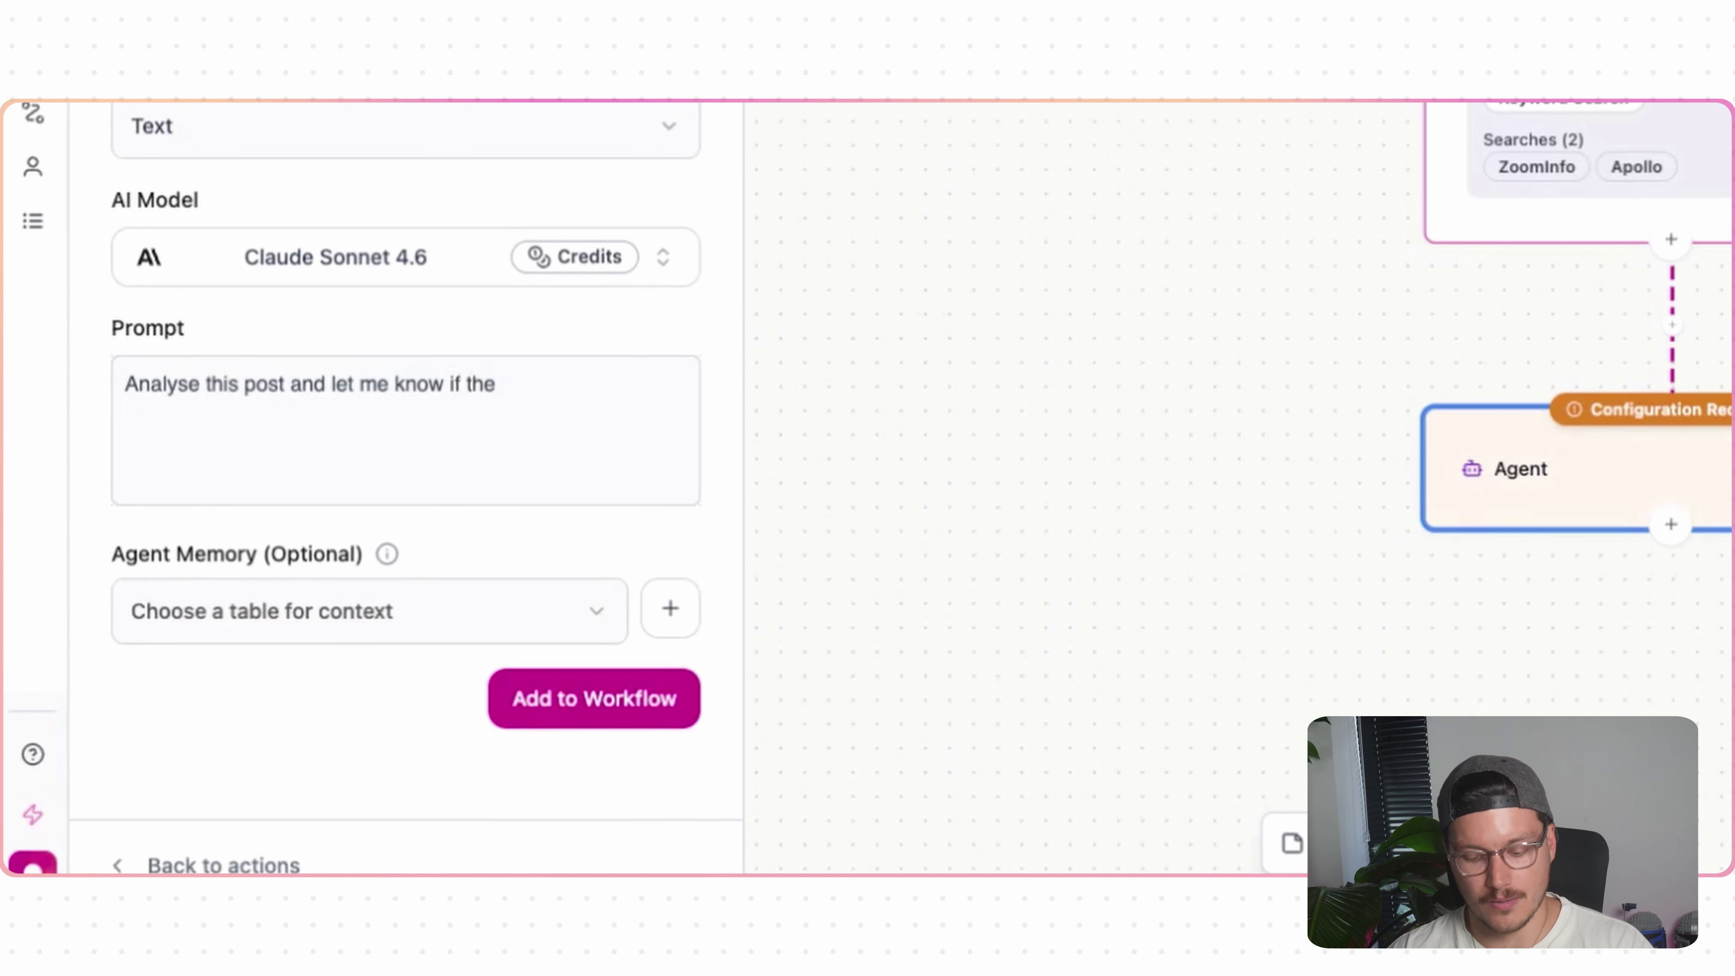
type("person is frustrat")
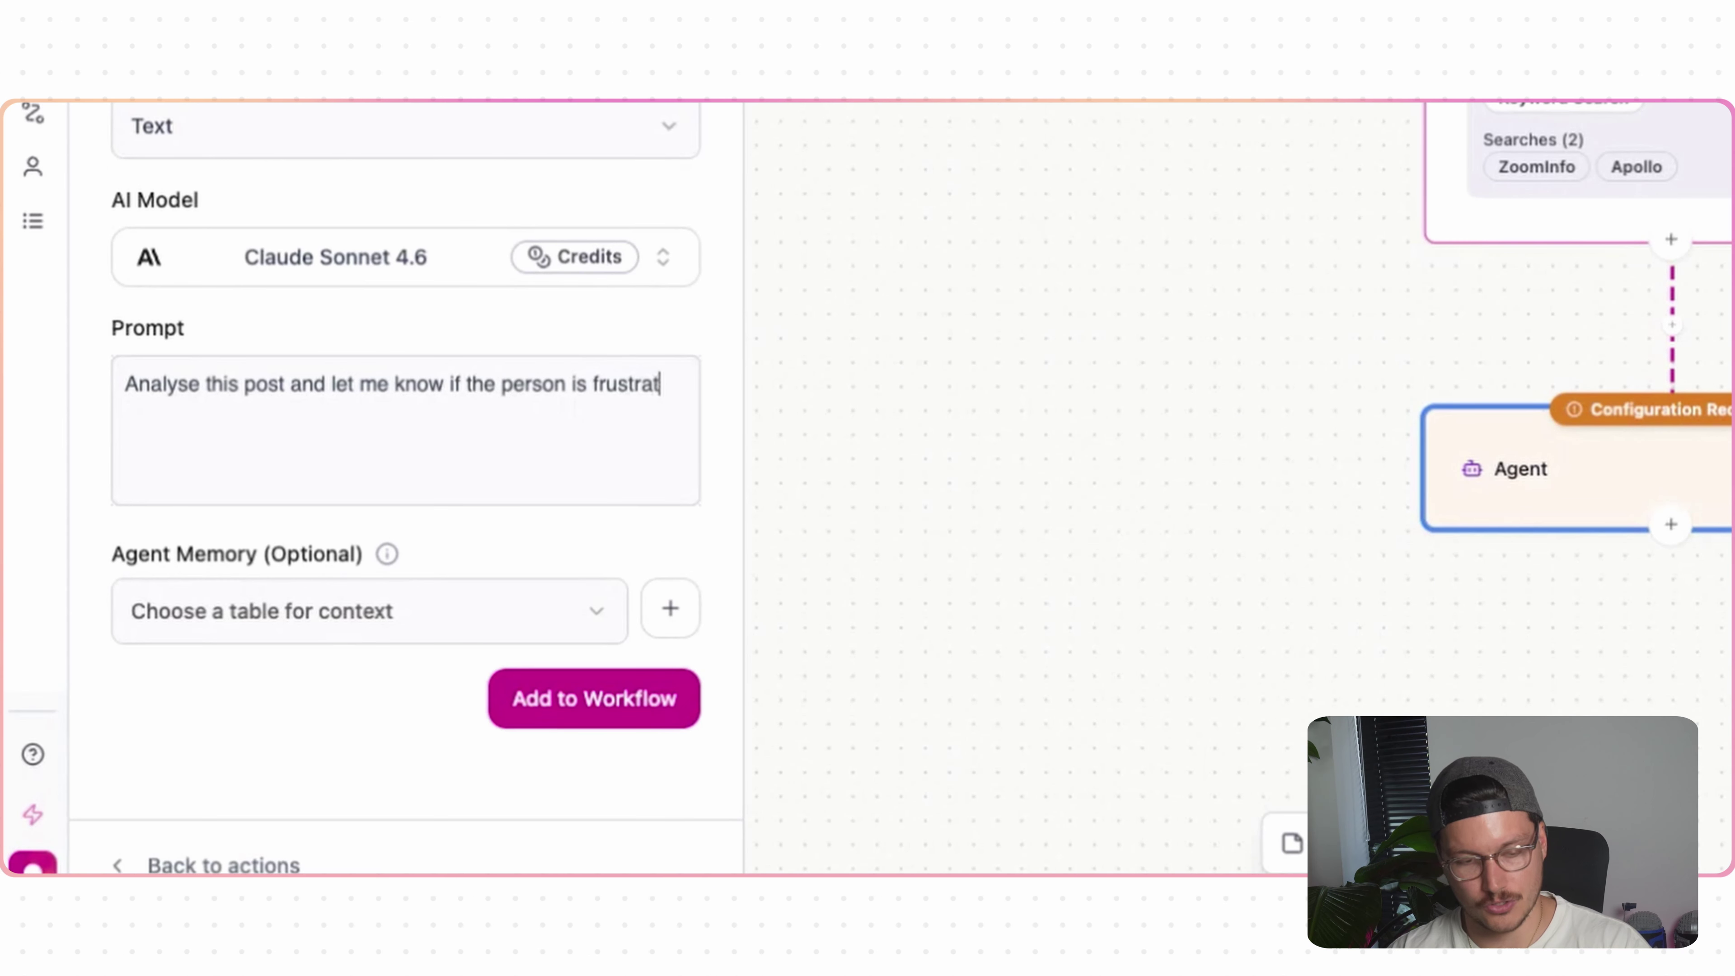
type("ed or upset or an")
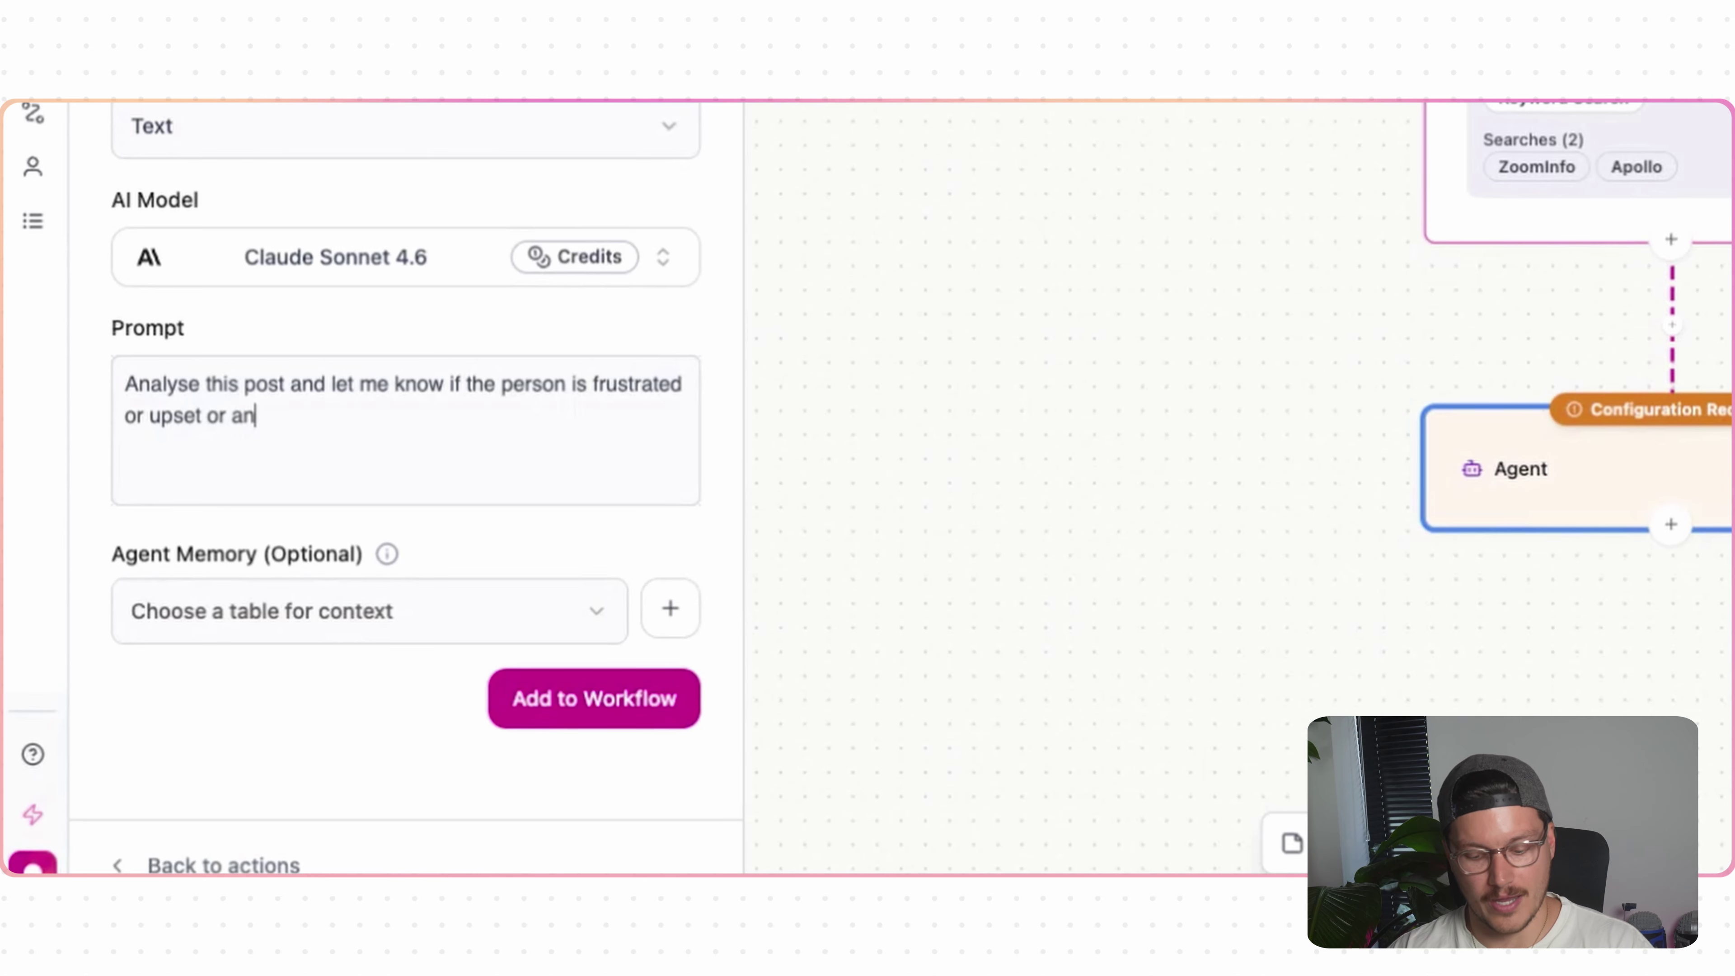
type("gry etc with")
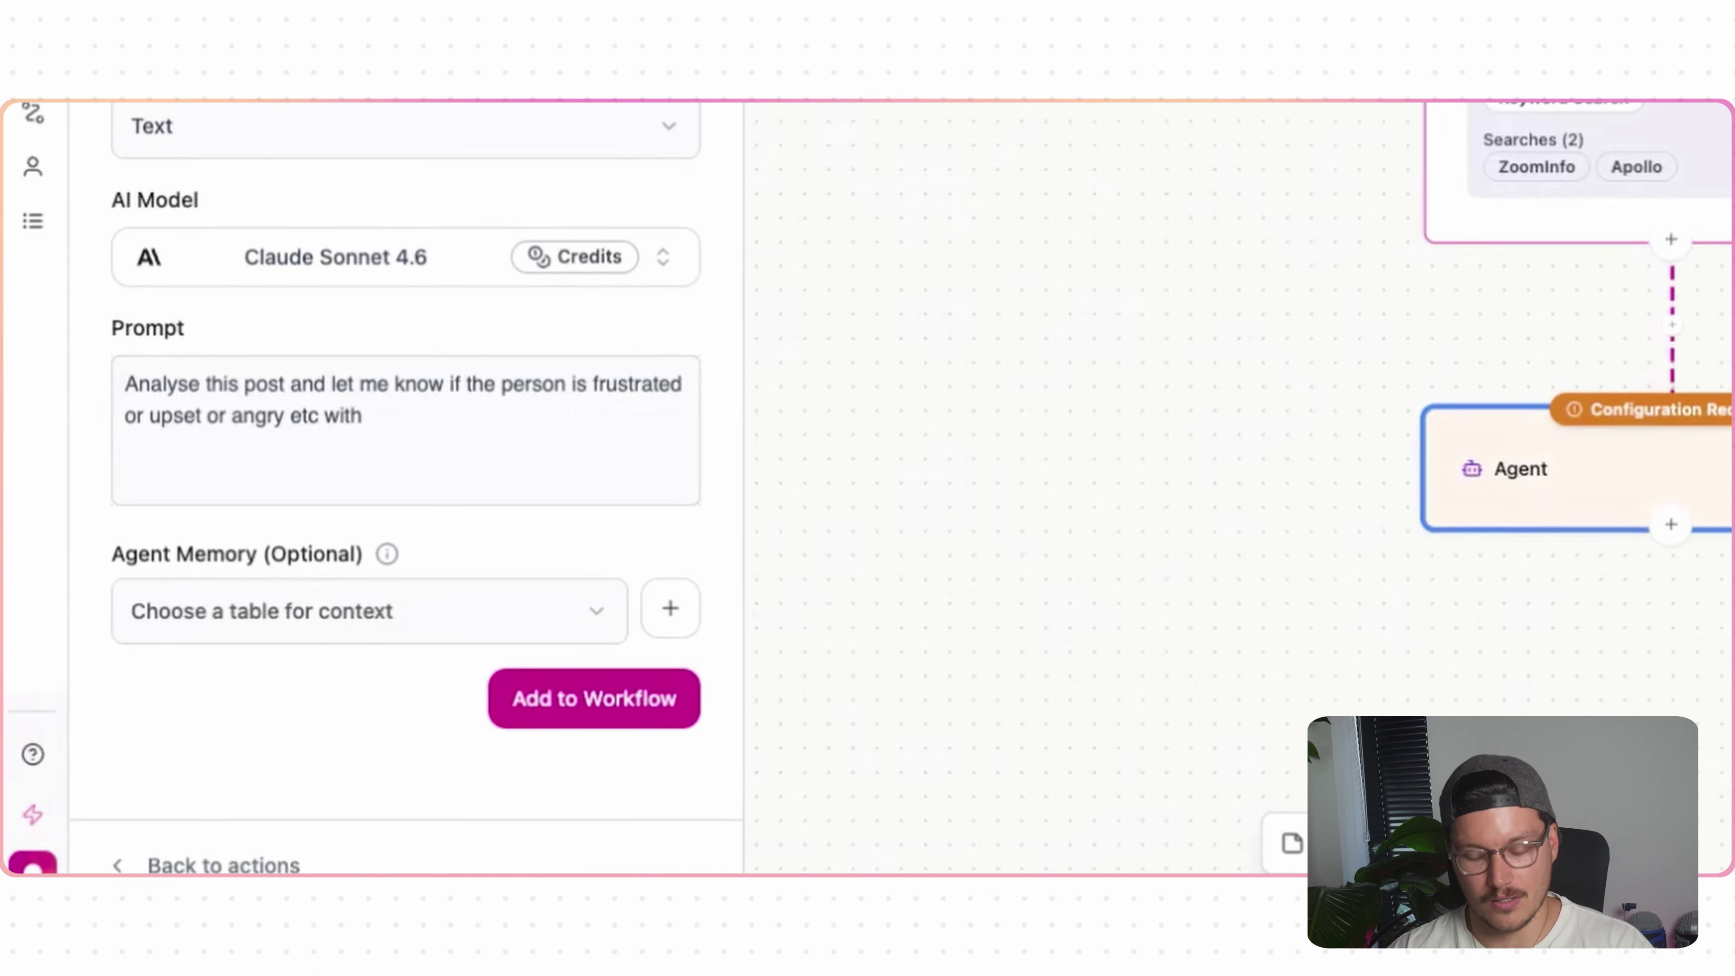
type(" either Apollo or ")
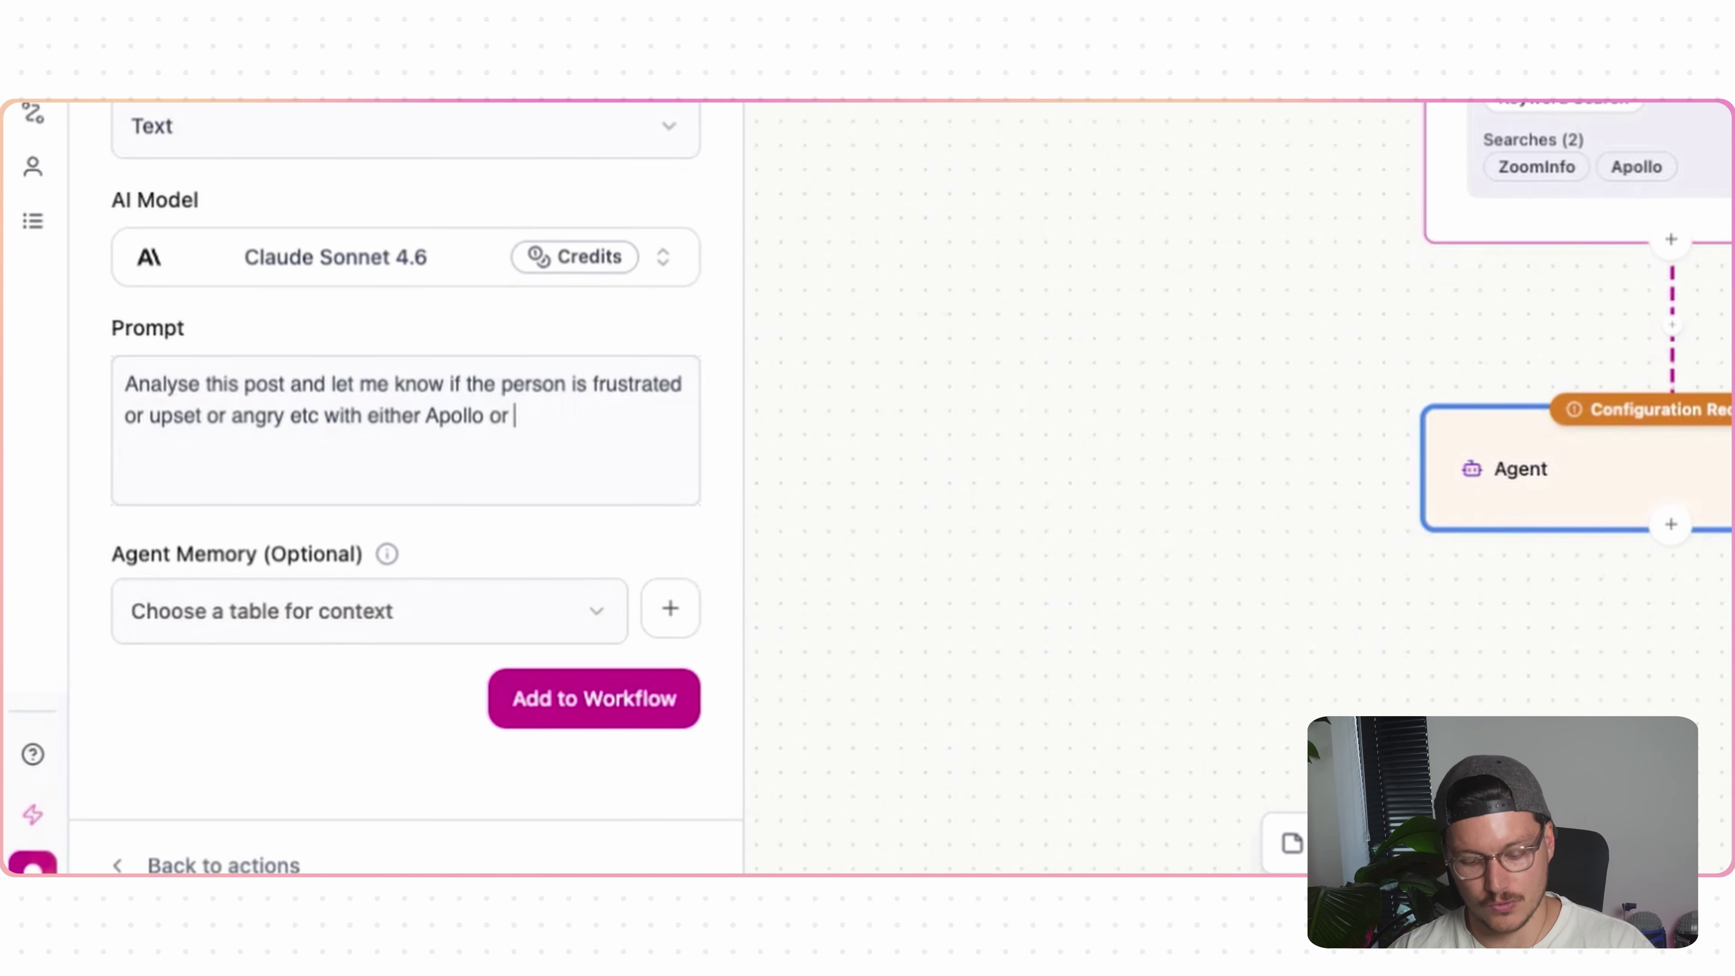
type("ZoomInfo which is the contact G")
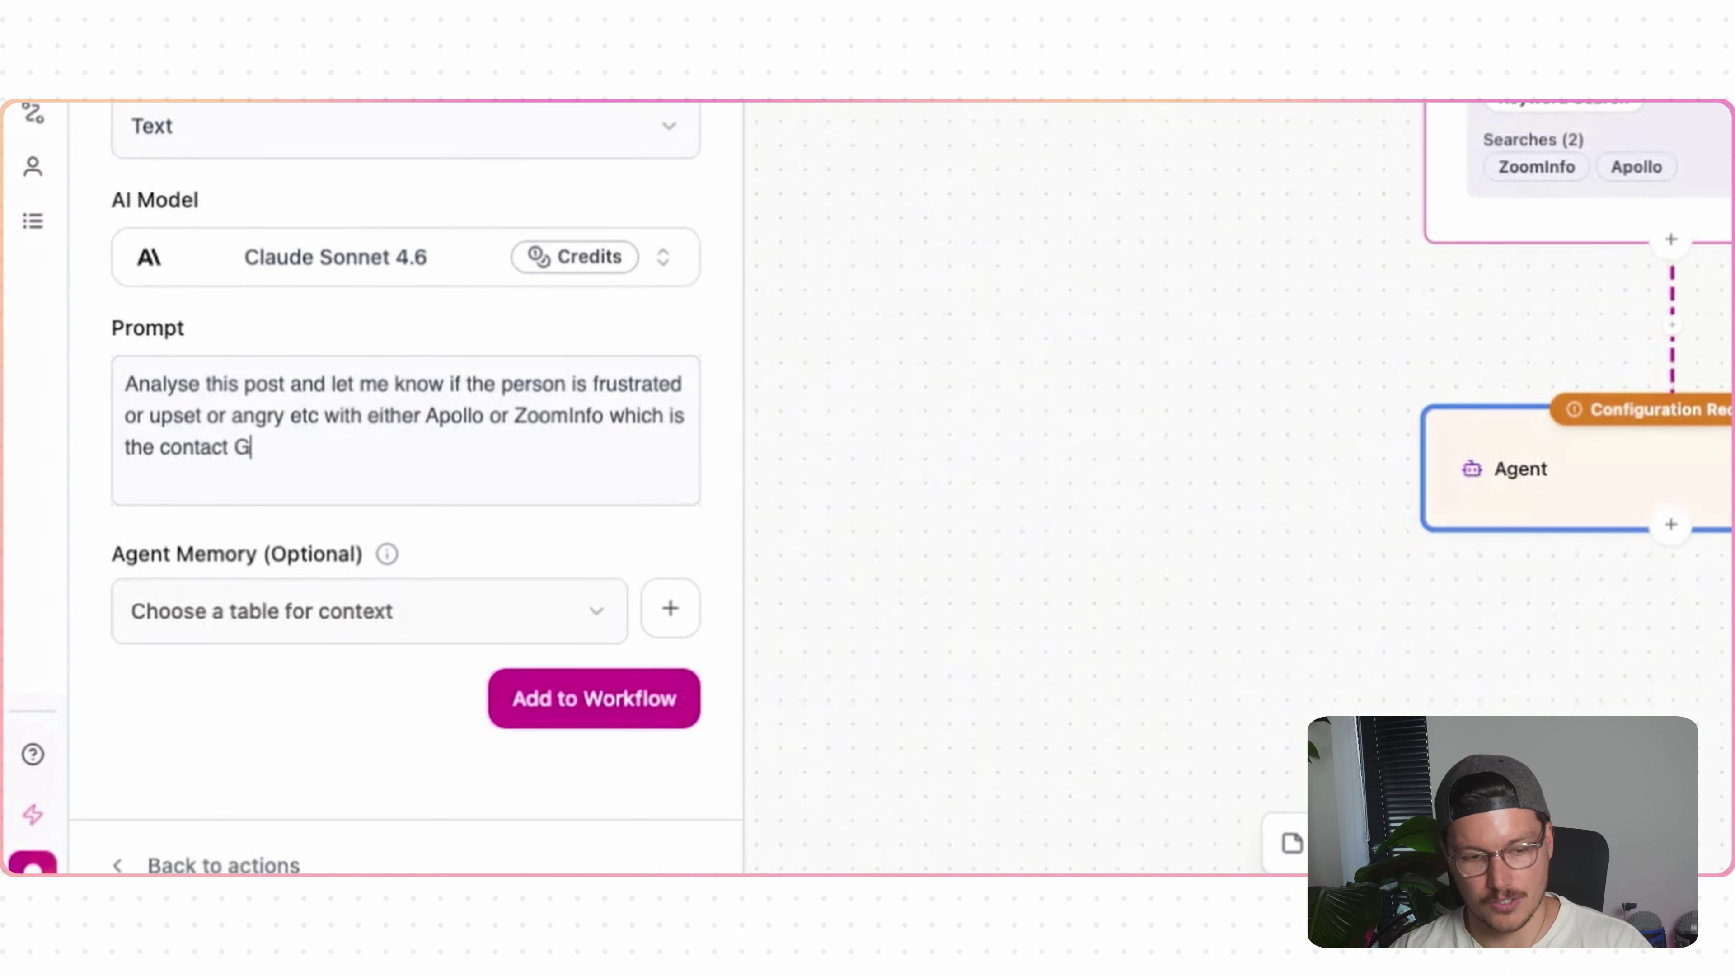
type("TM providers.")
- Append a "post text -" line to the agent prompt with the multiPostTrigger.text variable
key("Return")
key("Return")
type("post tex")
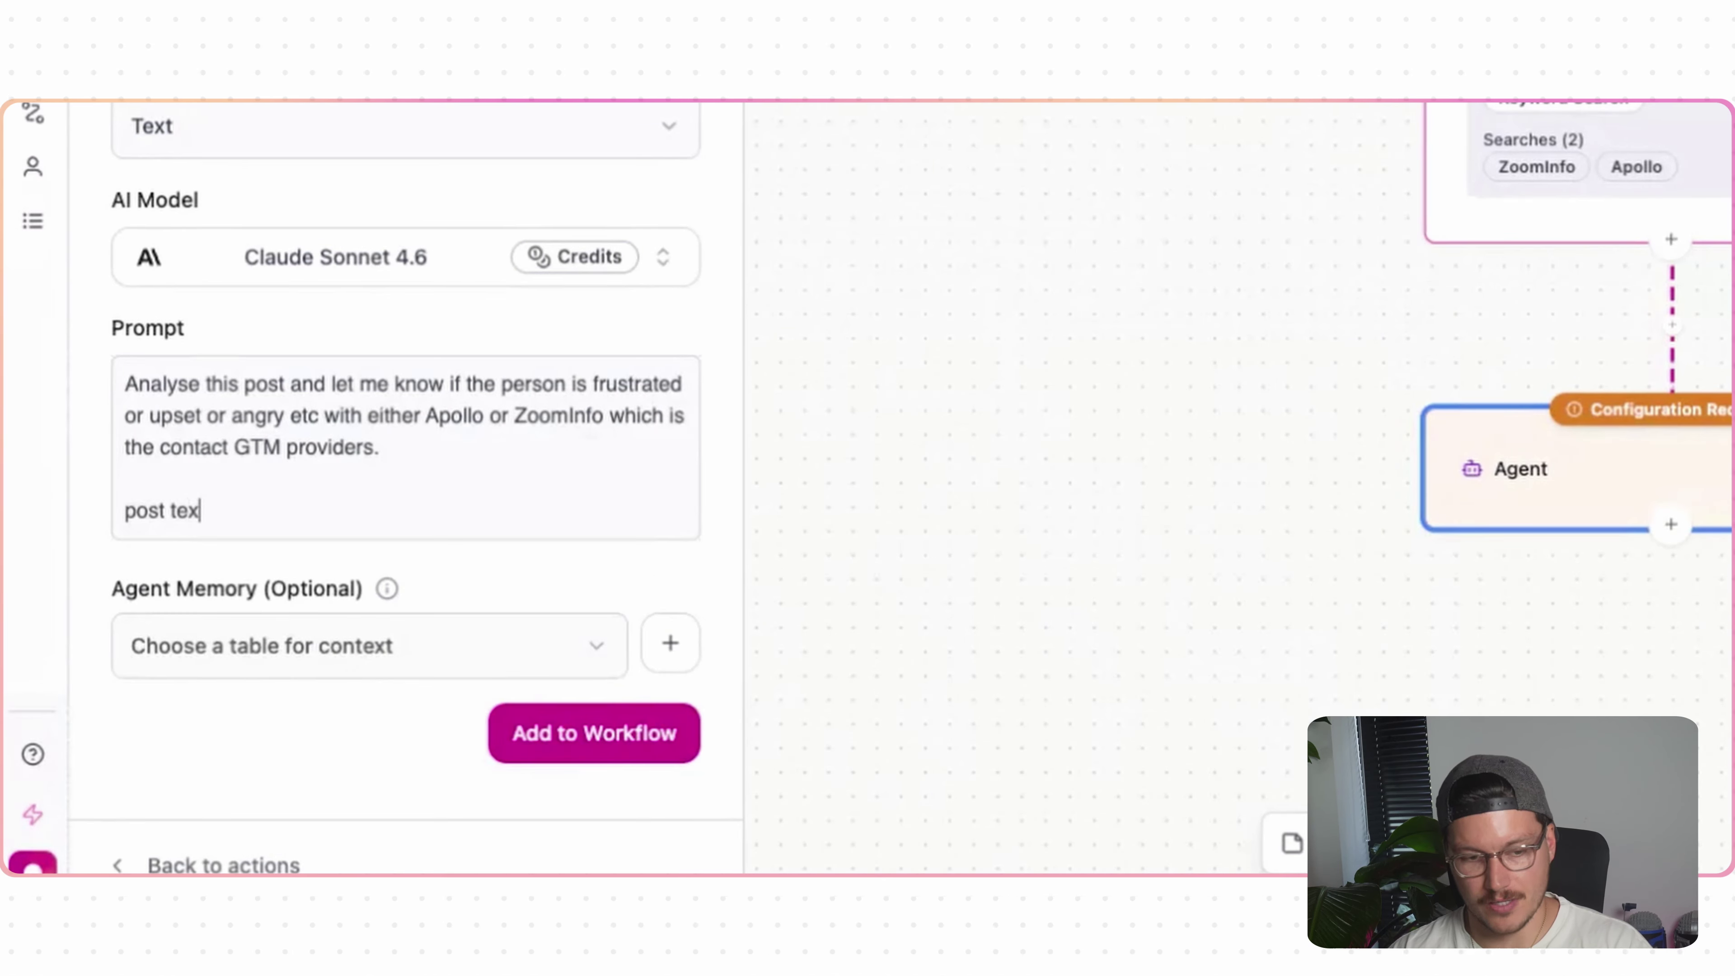
type("t -")
type("multiPostTrigger.text")
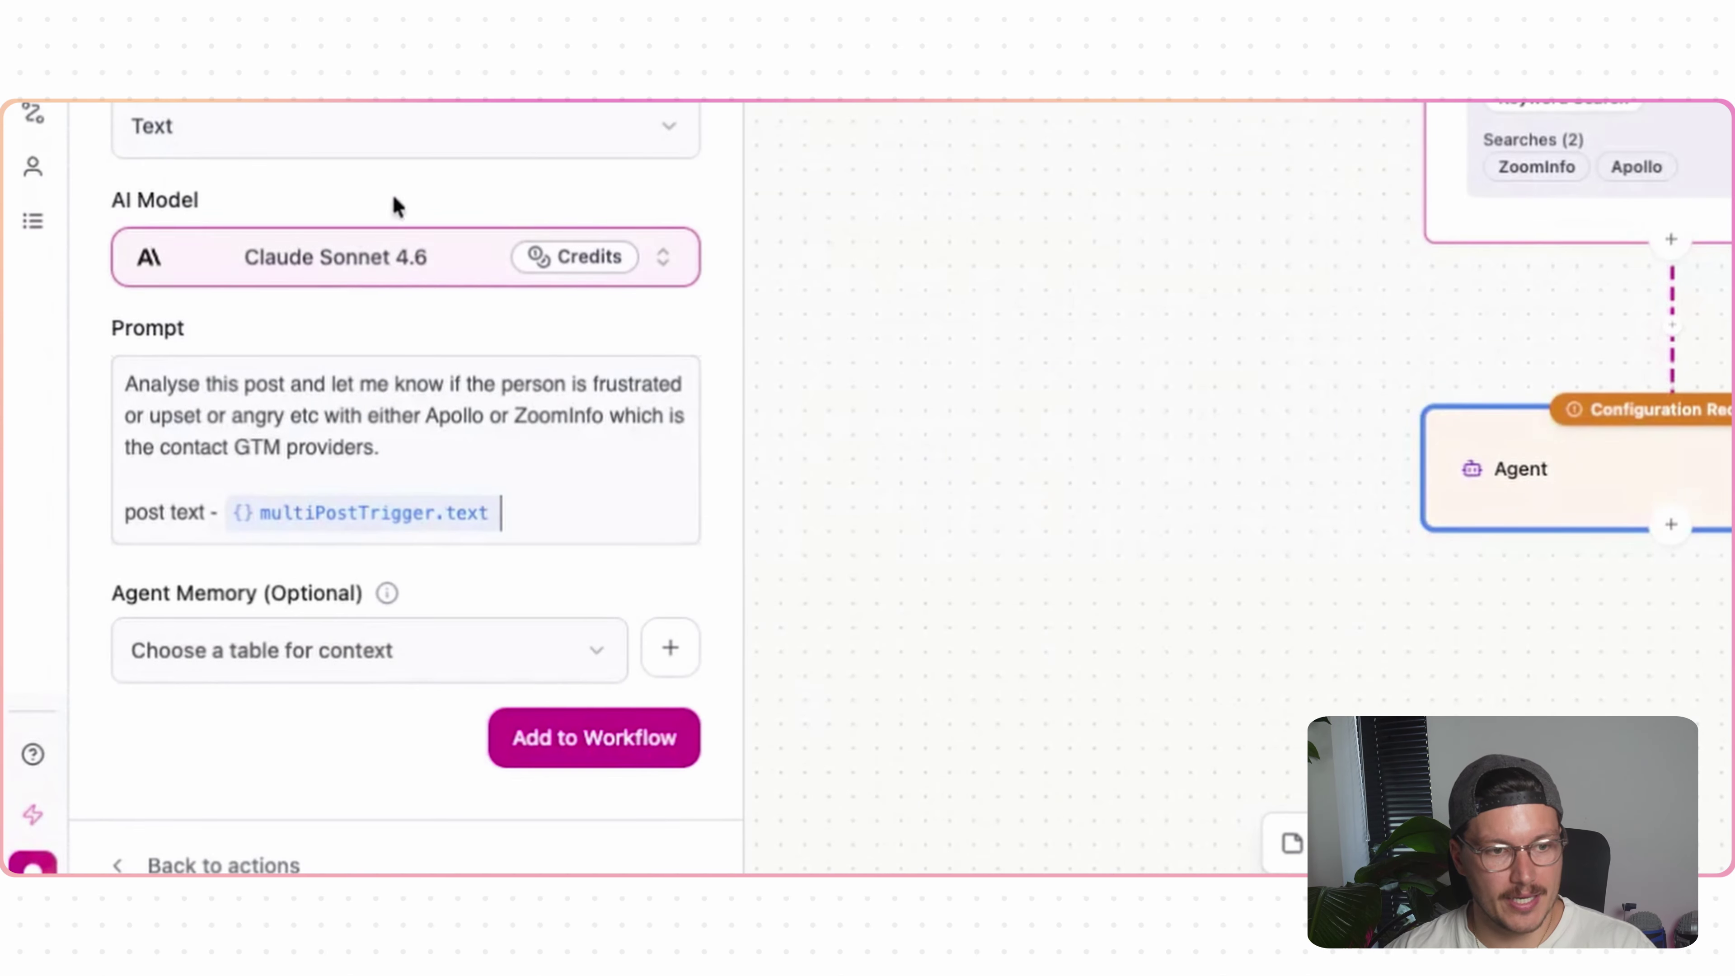
- Set the agent's output format to Boolean, append "True - if they are" and "False - if they aren't" to its prompt, and save it
left_click(398, 137)
left_click(341, 331)
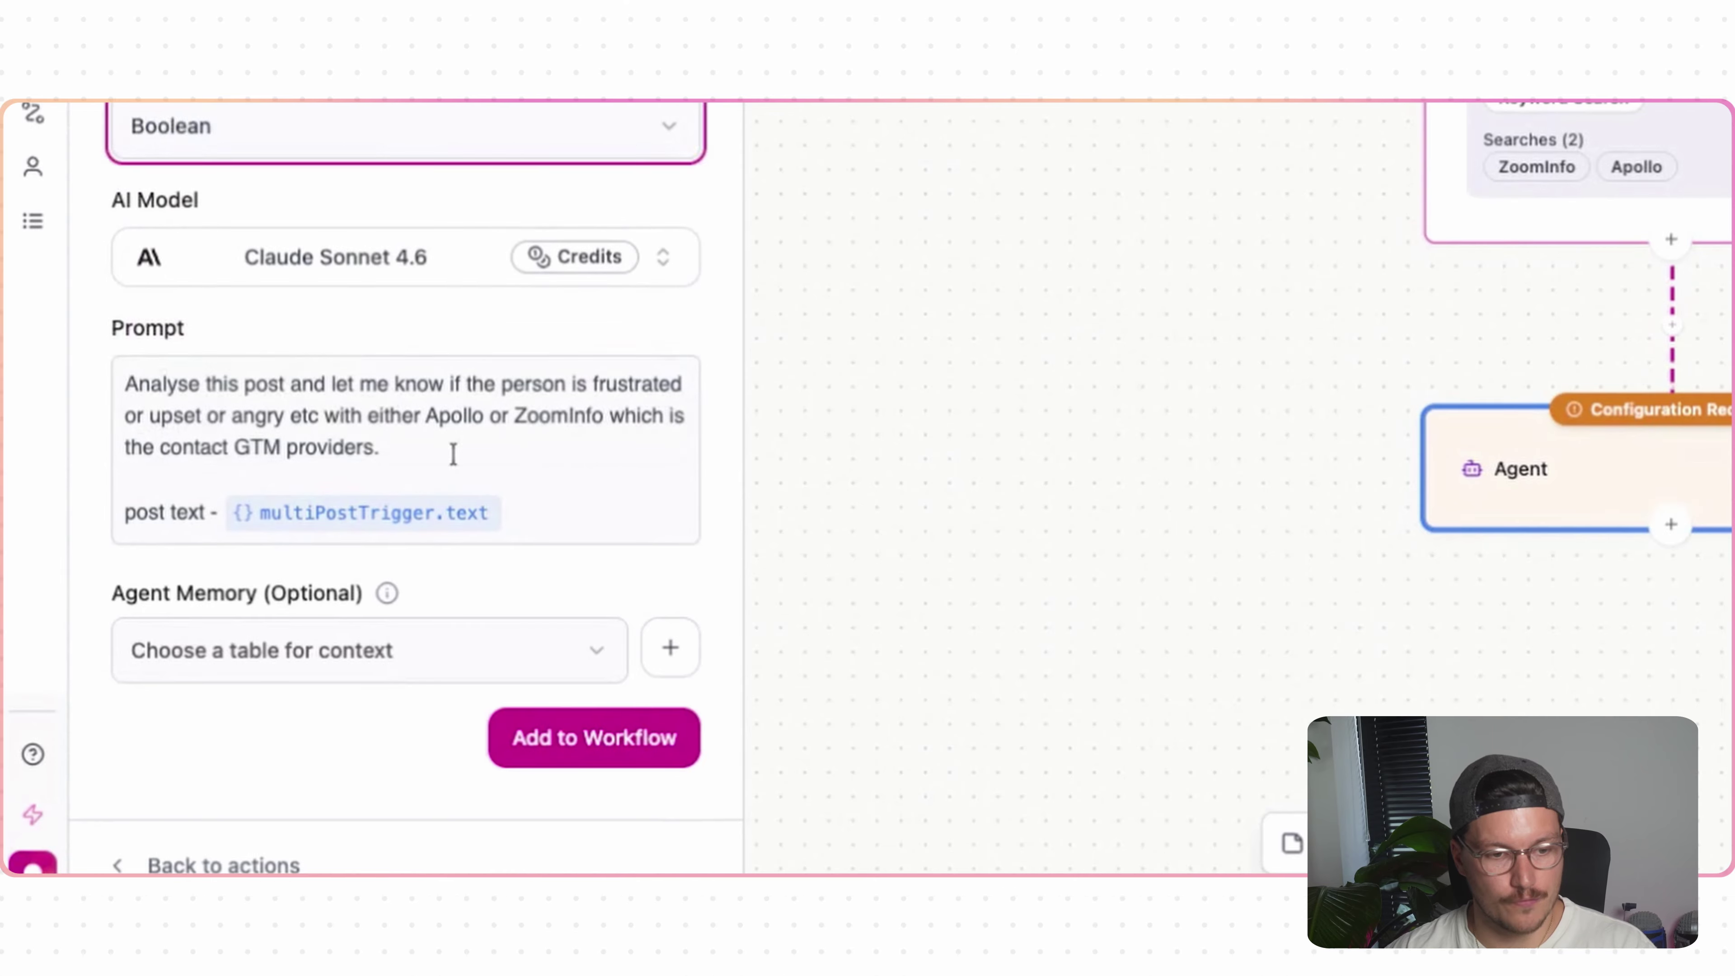
key("Return")
key("Return")
type("True - if they are")
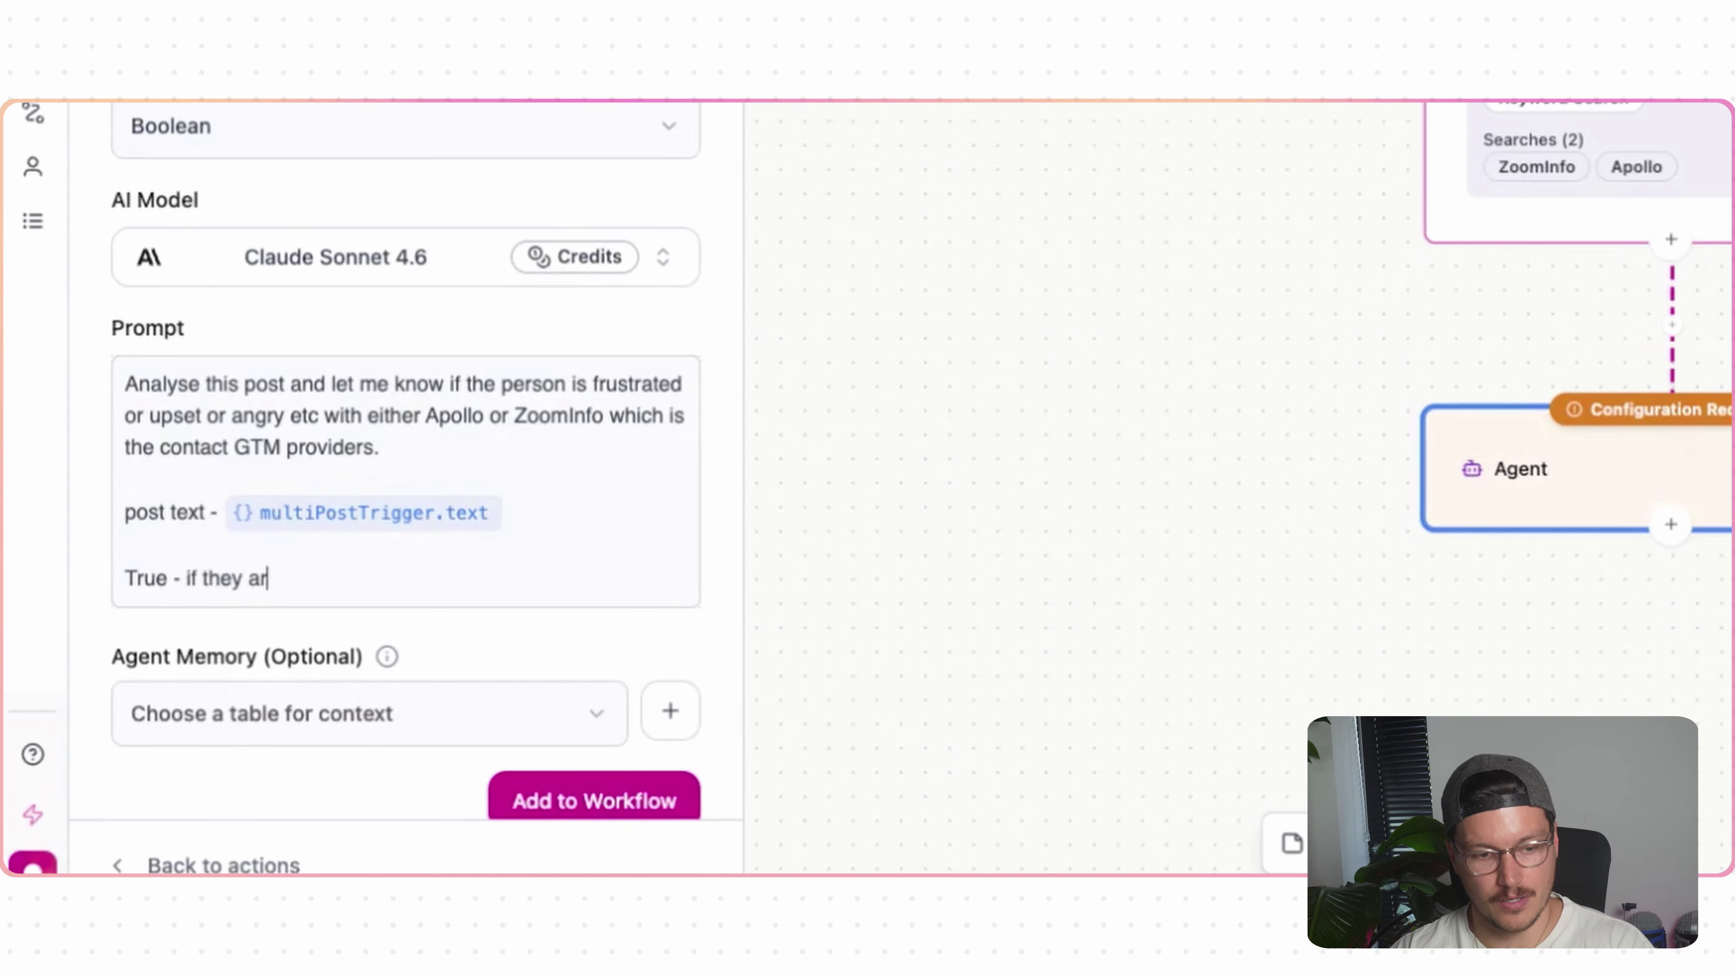
key("Return")
type("Fase - if they a")
scroll(581, 752, "down", 2)
left_click(580, 752)
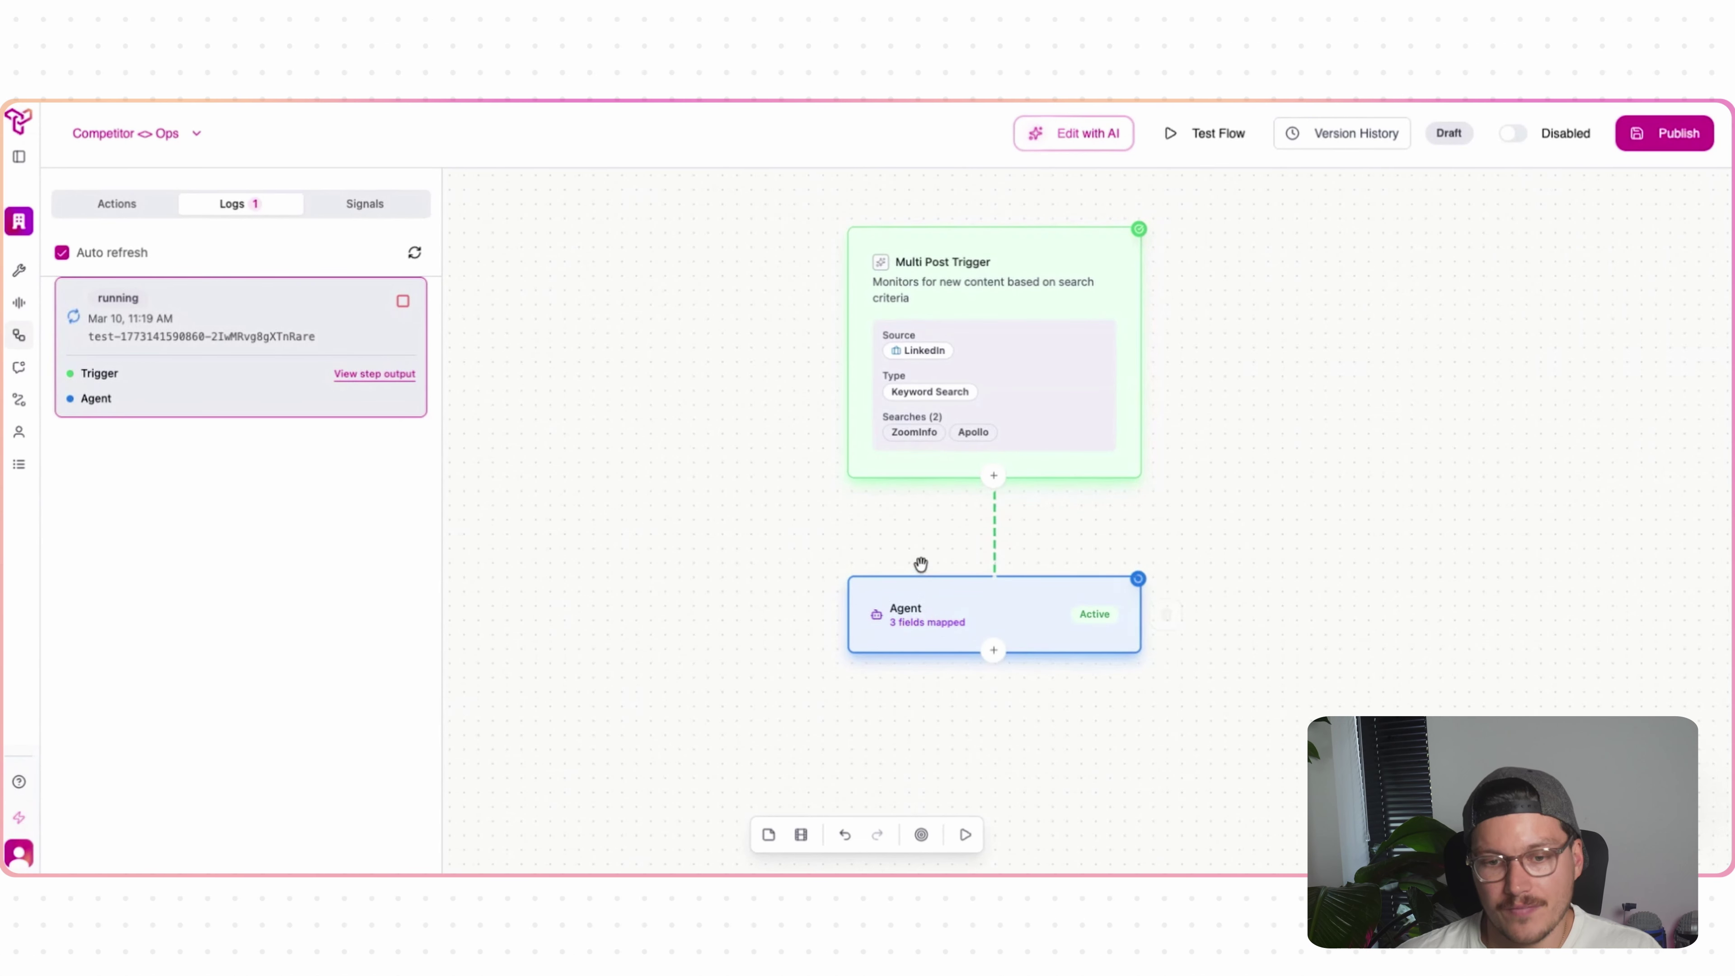
- Examine the Agent step's output in the completed test run
left_click_drag(891, 539, 801, 514)
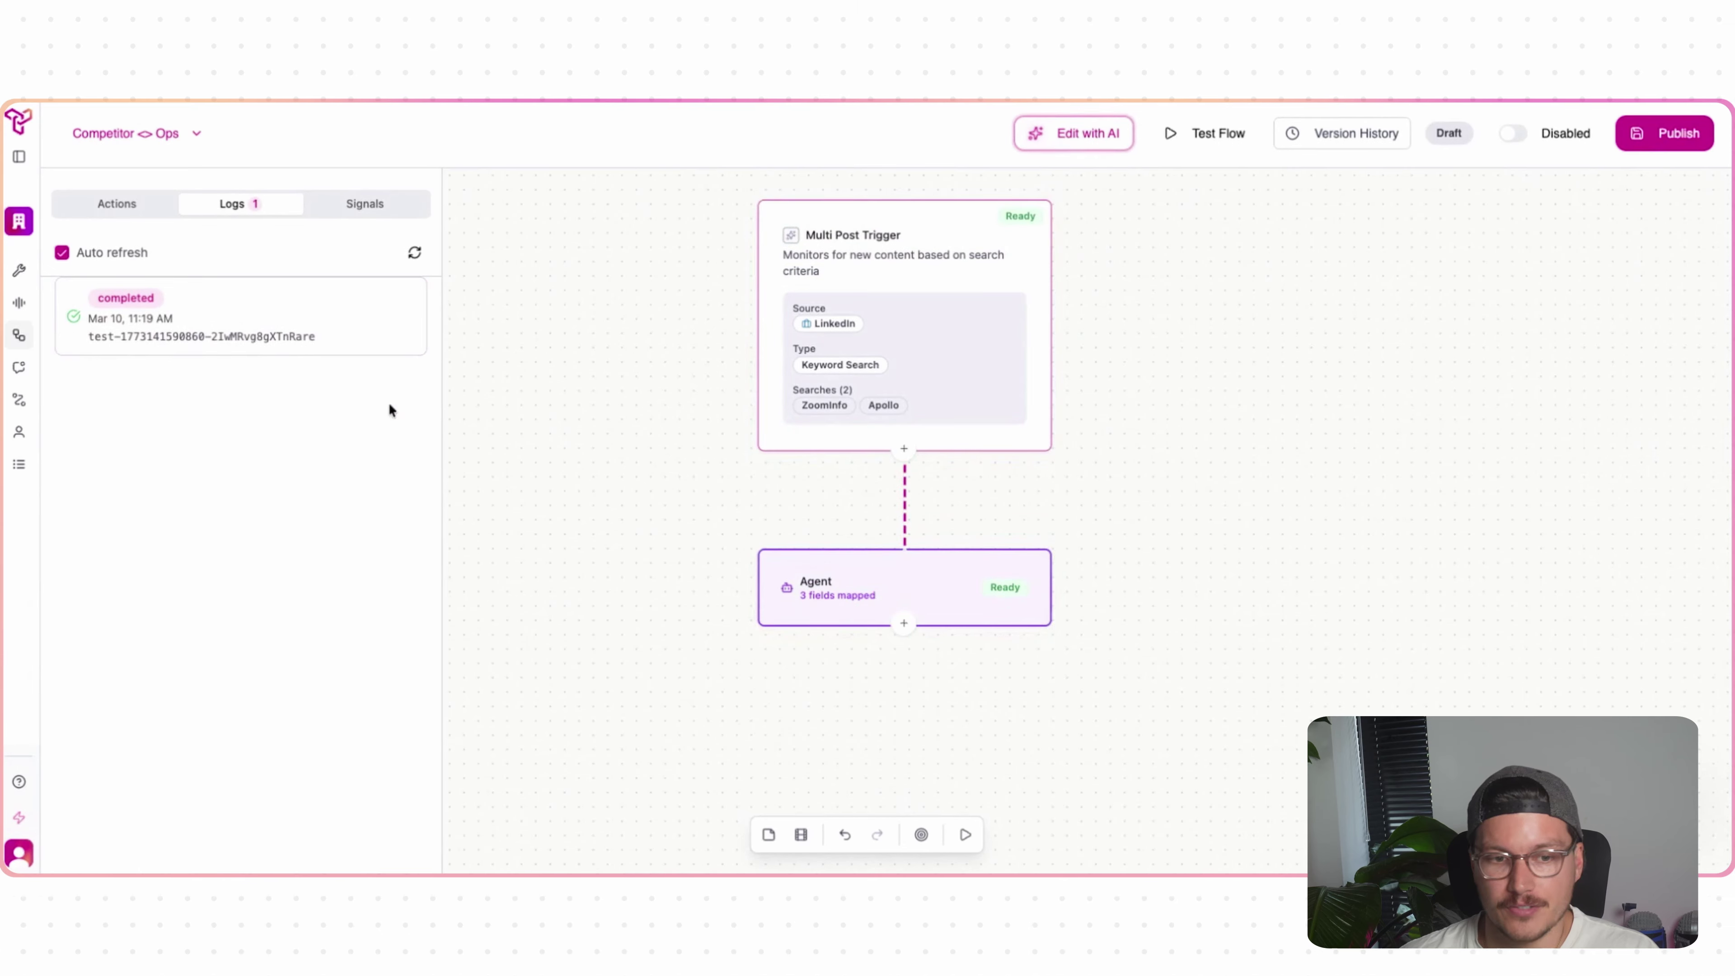
left_click(318, 345)
left_click(369, 399)
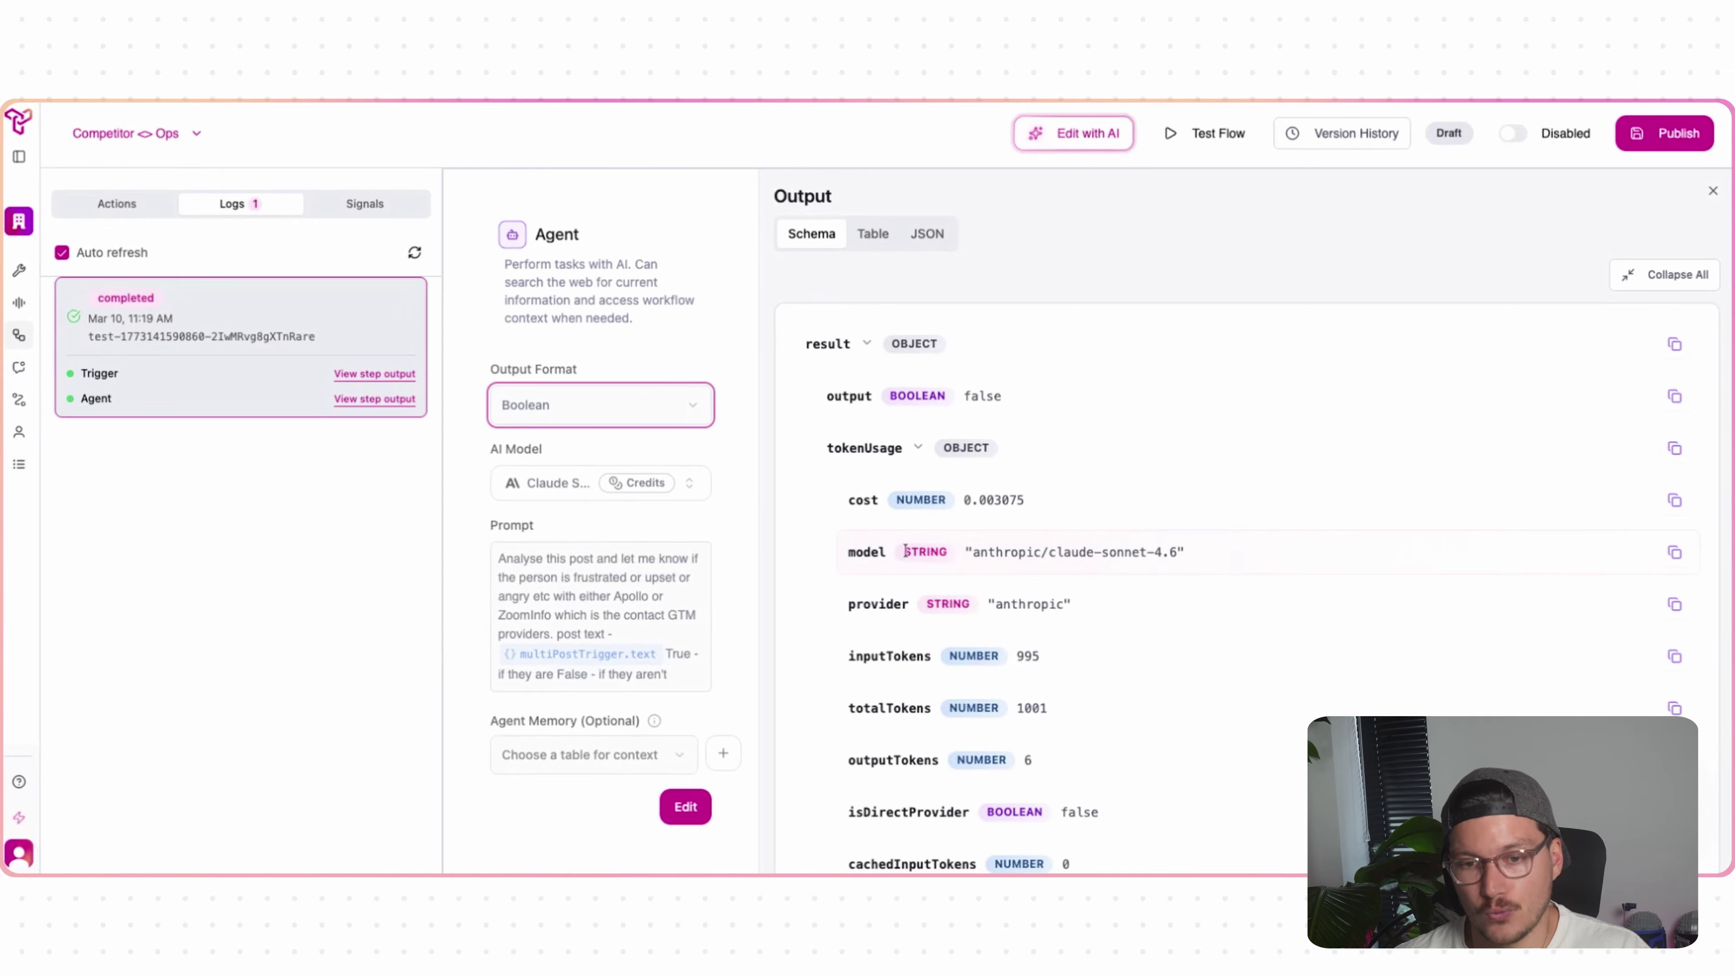
key("Escape")
- Add an If Condition action directly below the Agent step
left_click(903, 622)
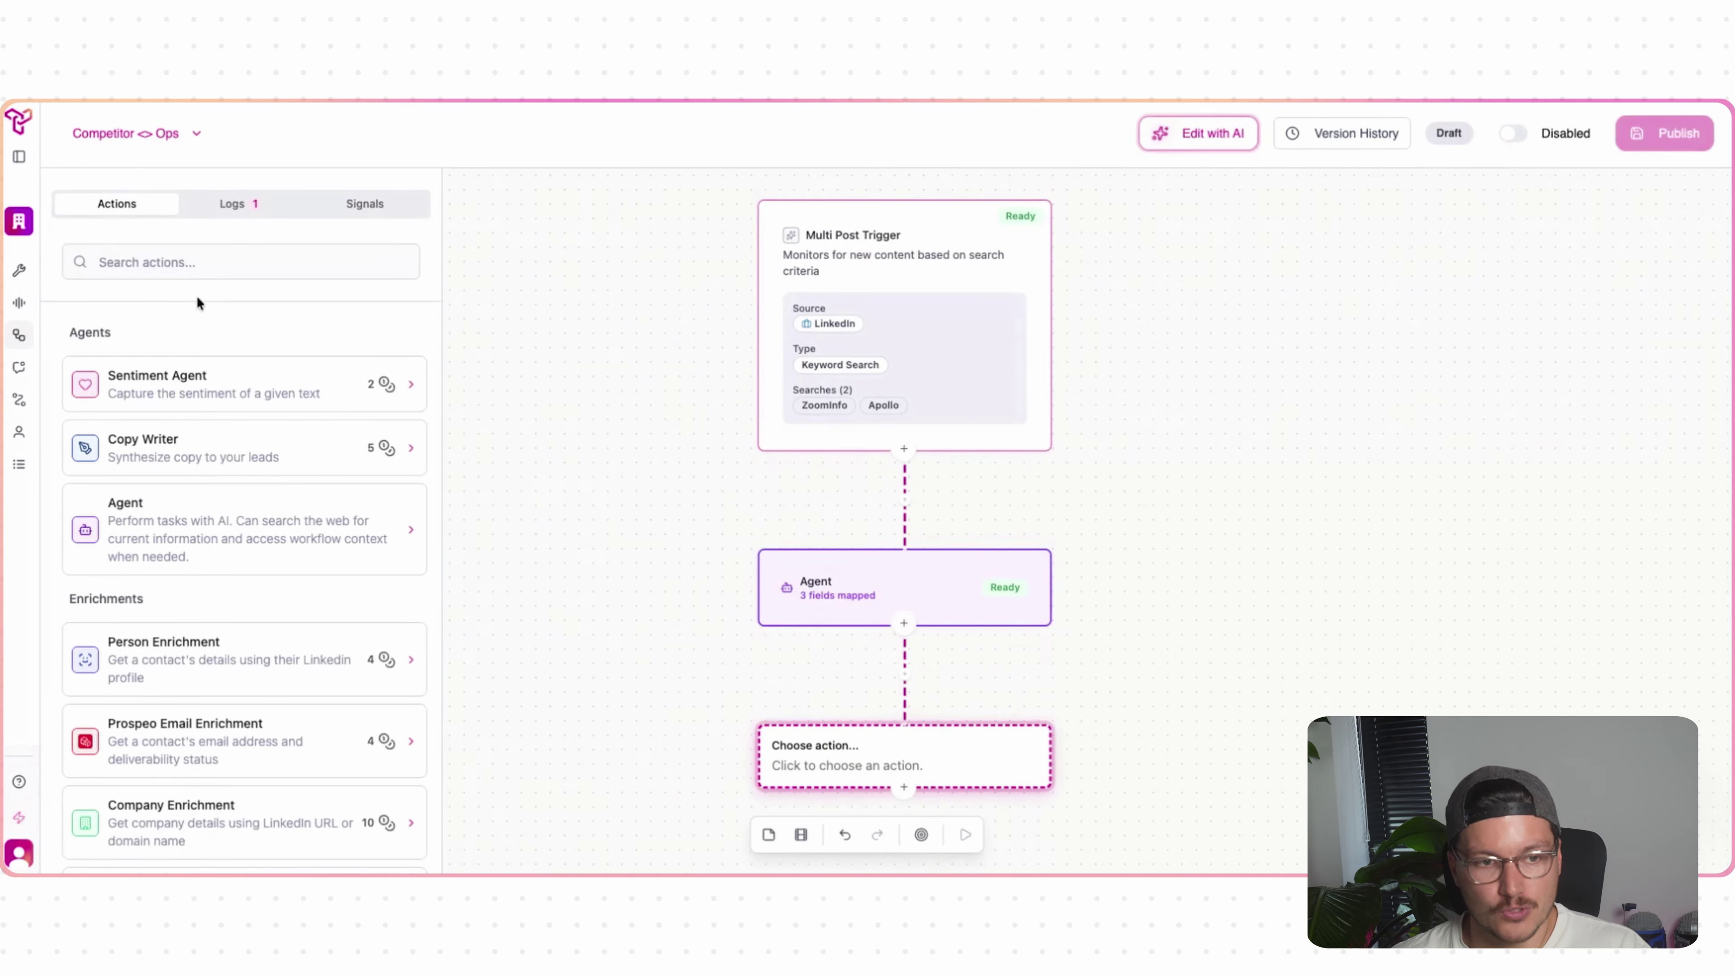
left_click(208, 270)
type("if")
left_click(216, 451)
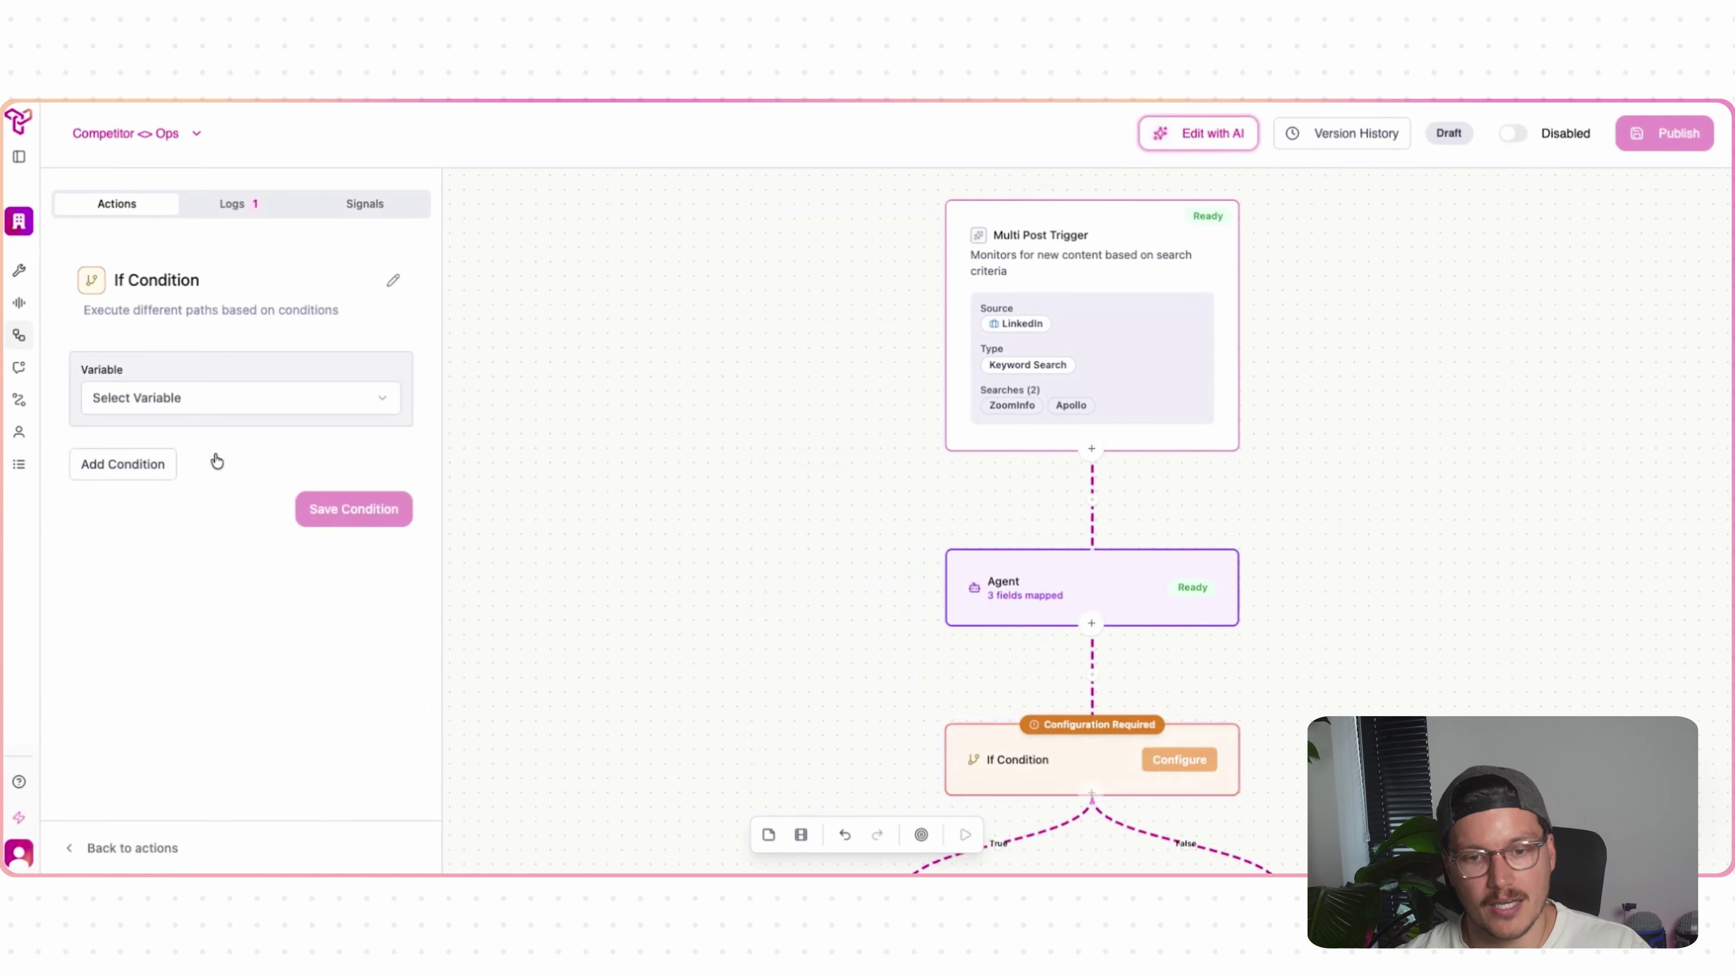
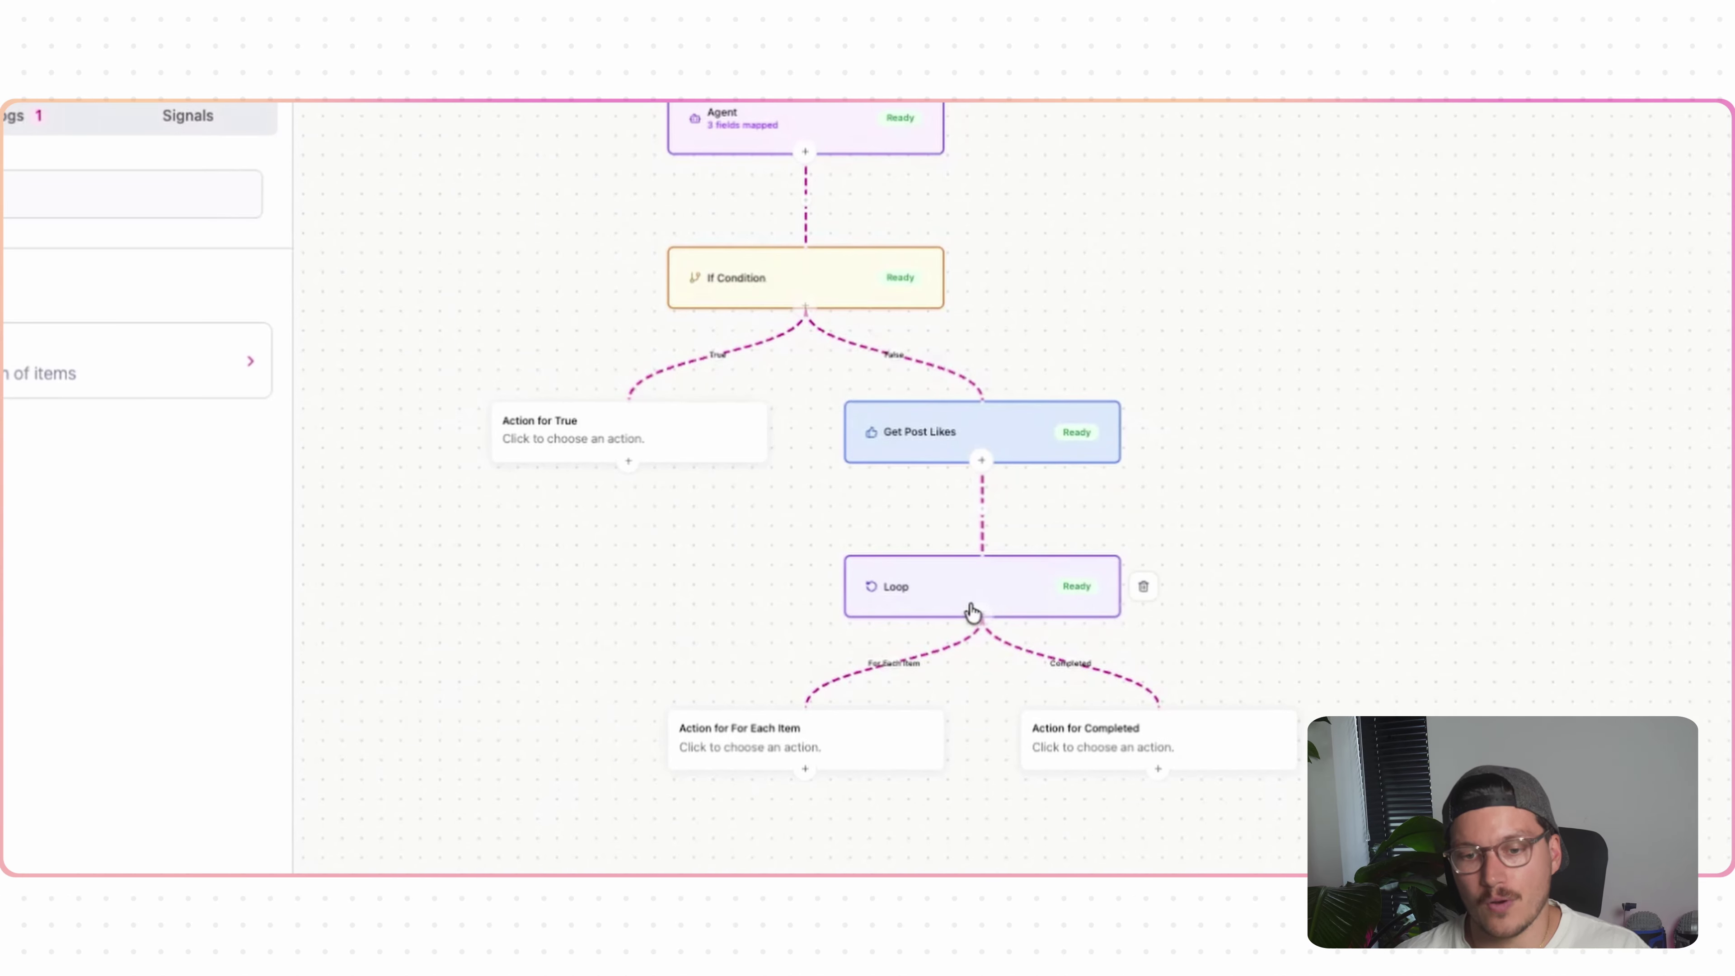
- Add a Person Enrichment action to the loop's For Each Item branch
scroll(916, 676, "up", 5)
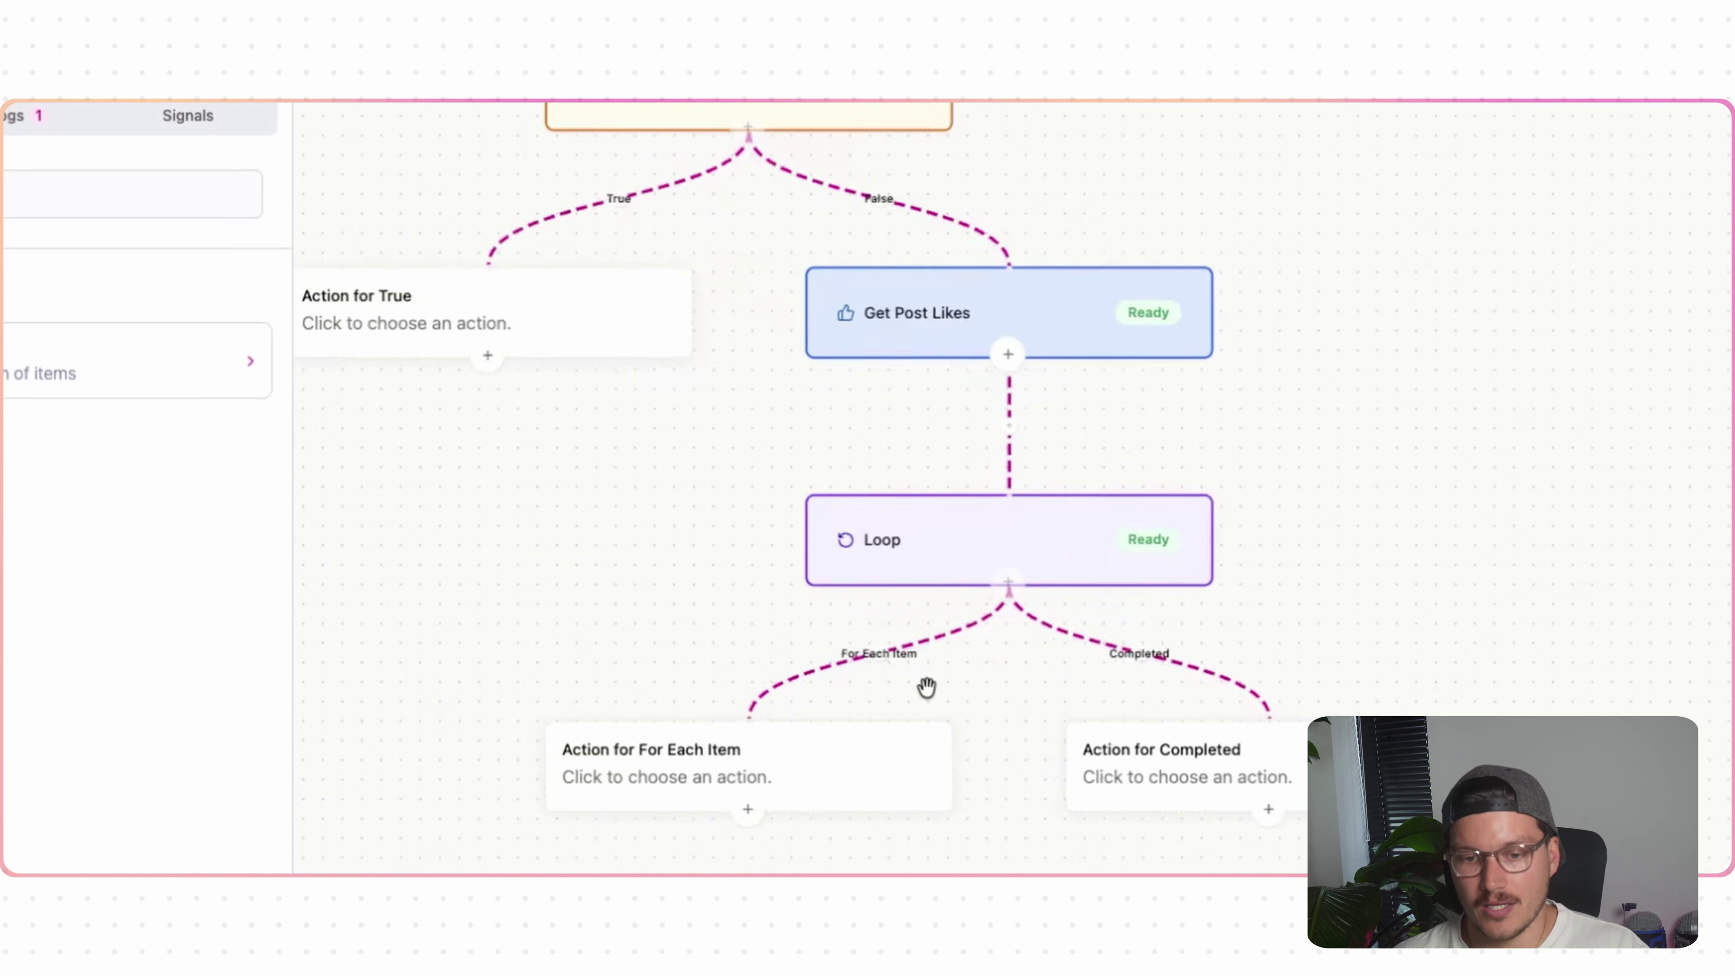
left_click(797, 779)
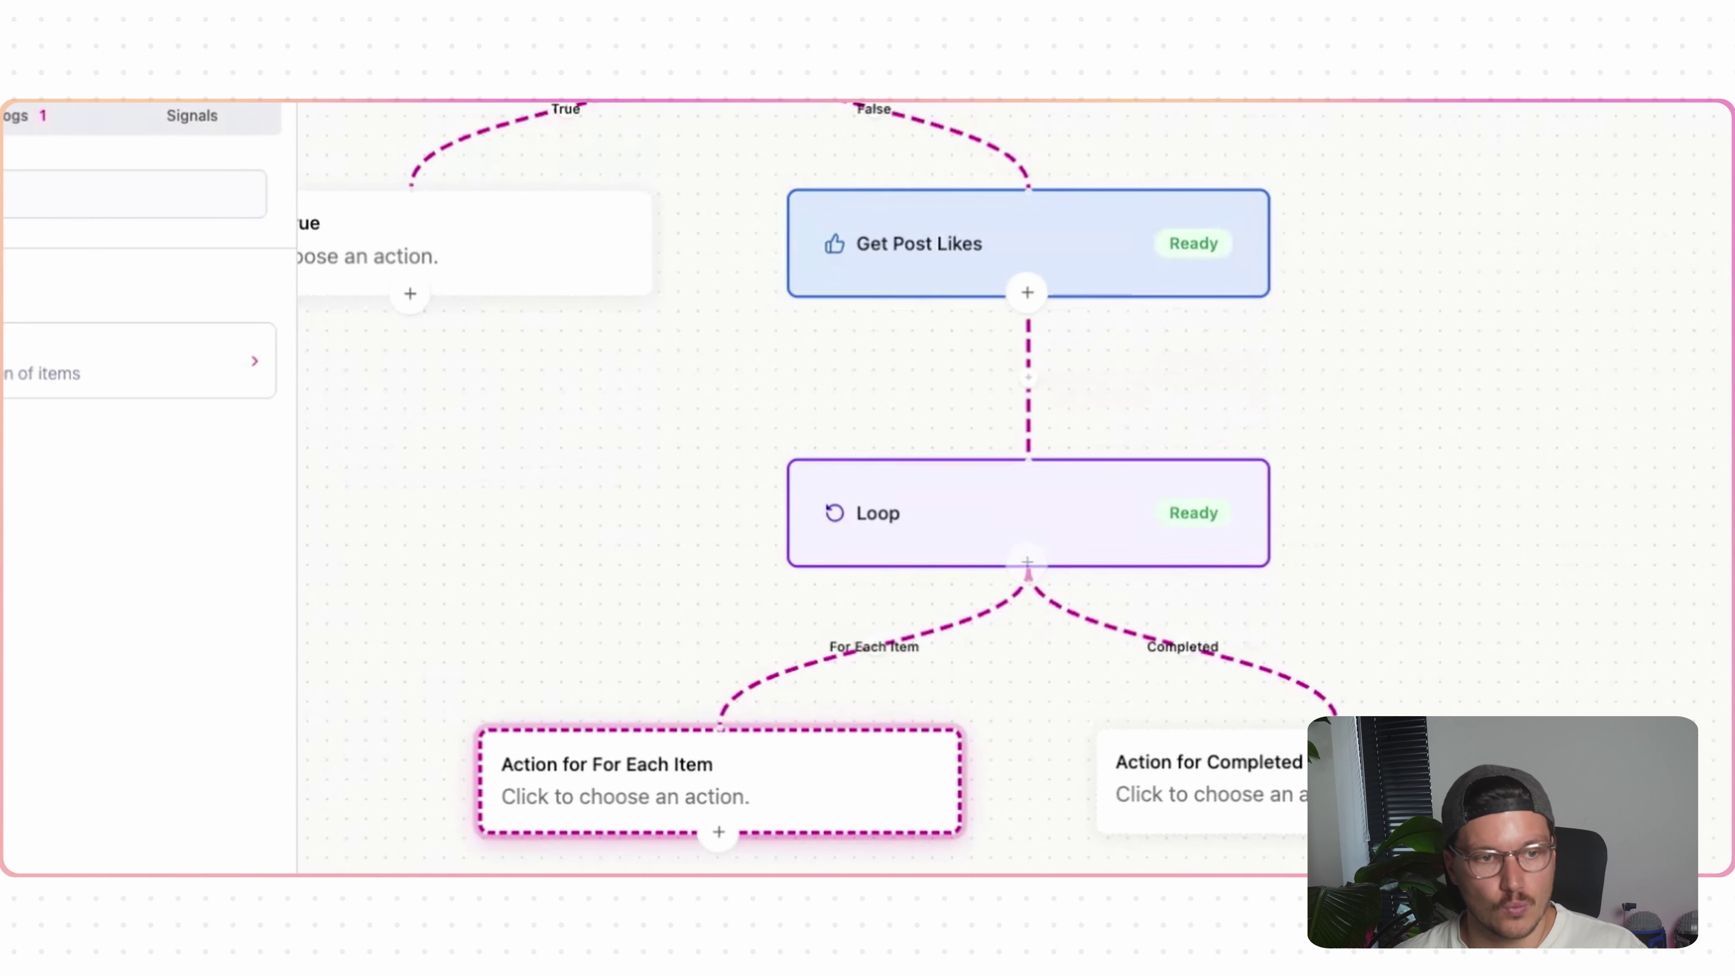
type("person")
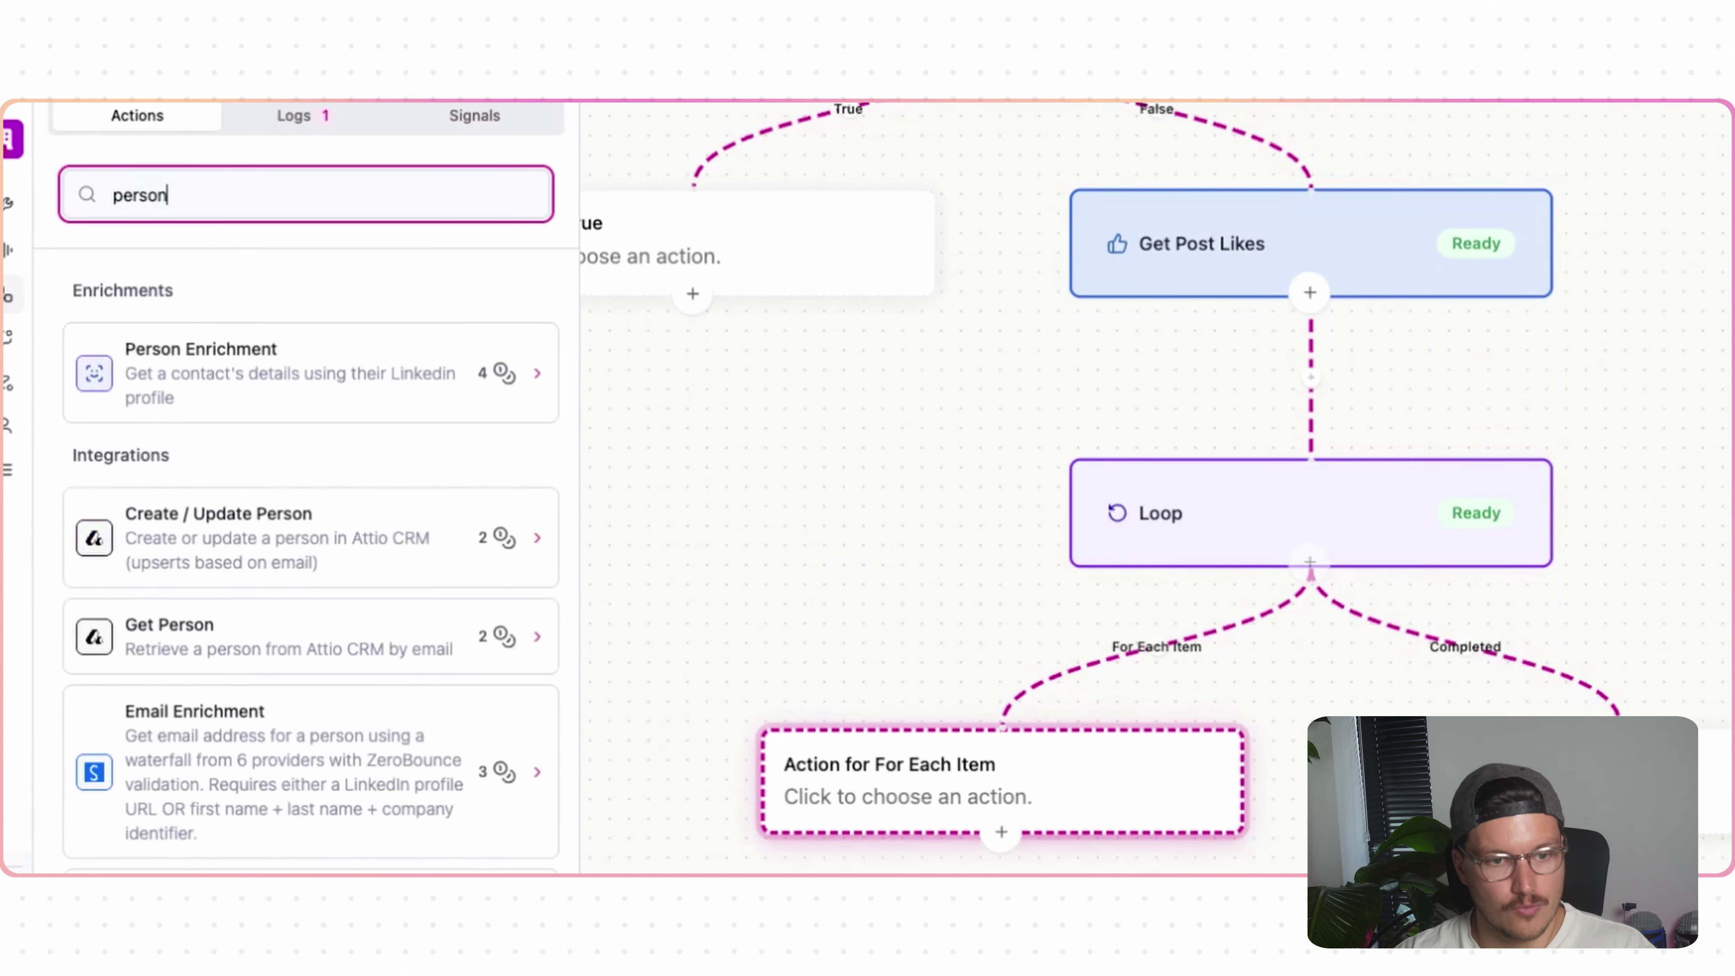
left_click(295, 369)
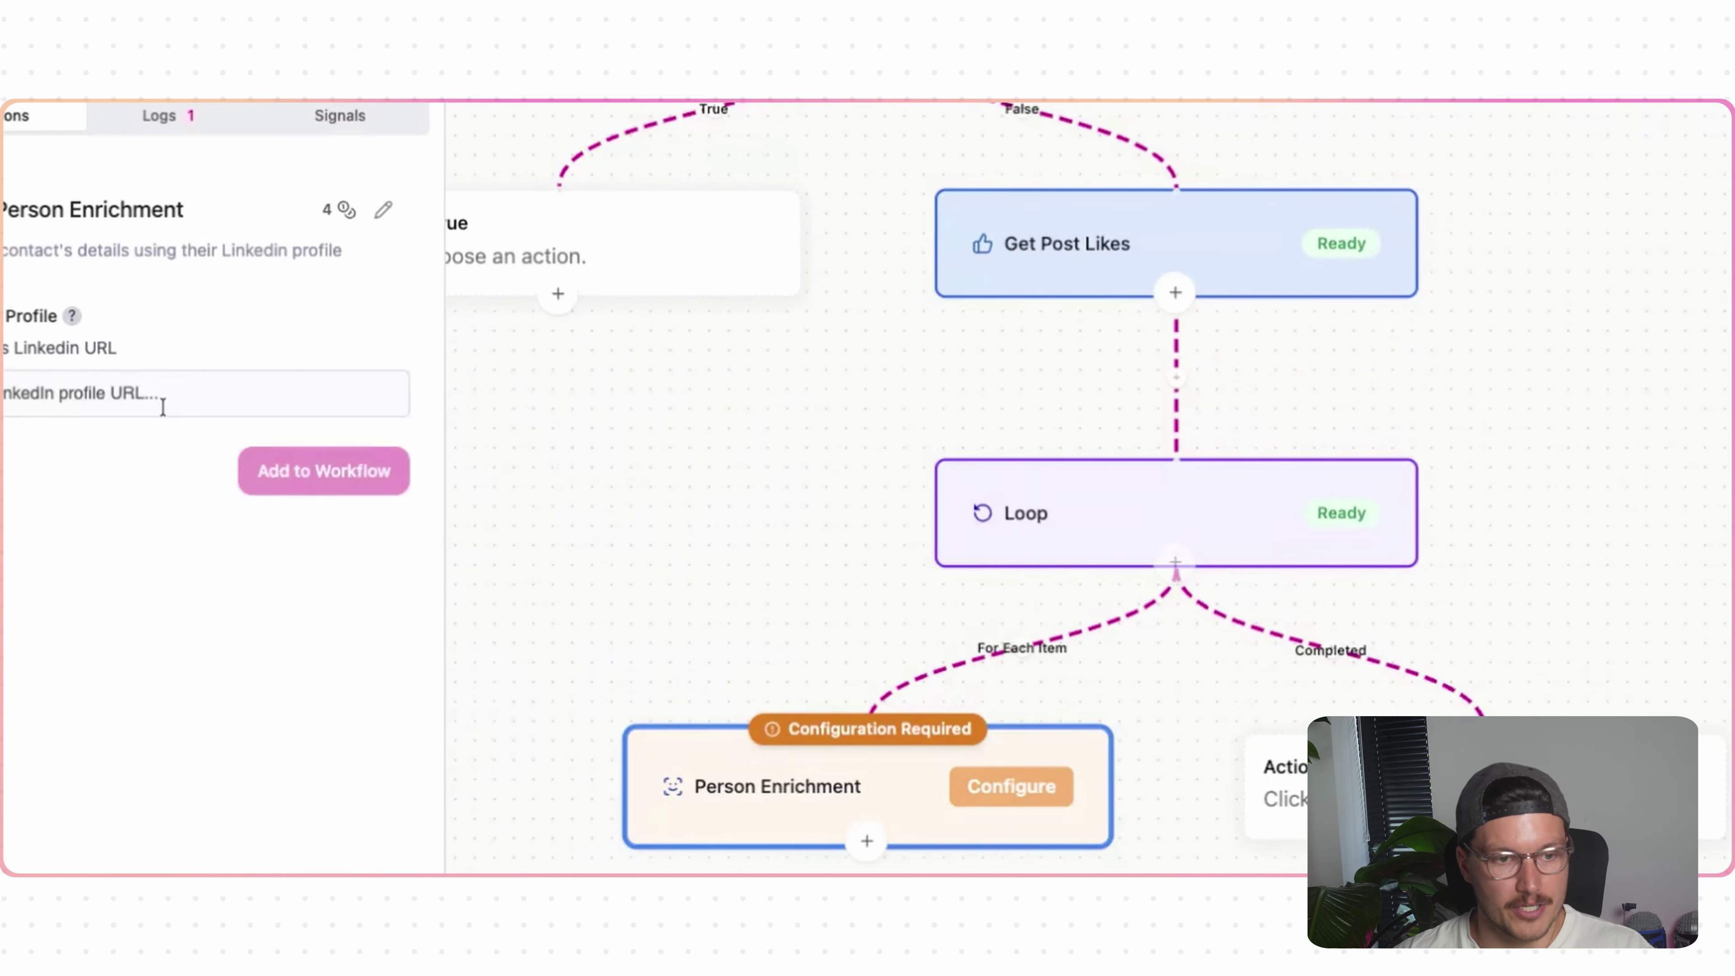
- Fill the Person Enrichment's LinkedIn profile with the Profile URL variable from the Loop step
left_click(162, 399)
type("/")
type("linkedin")
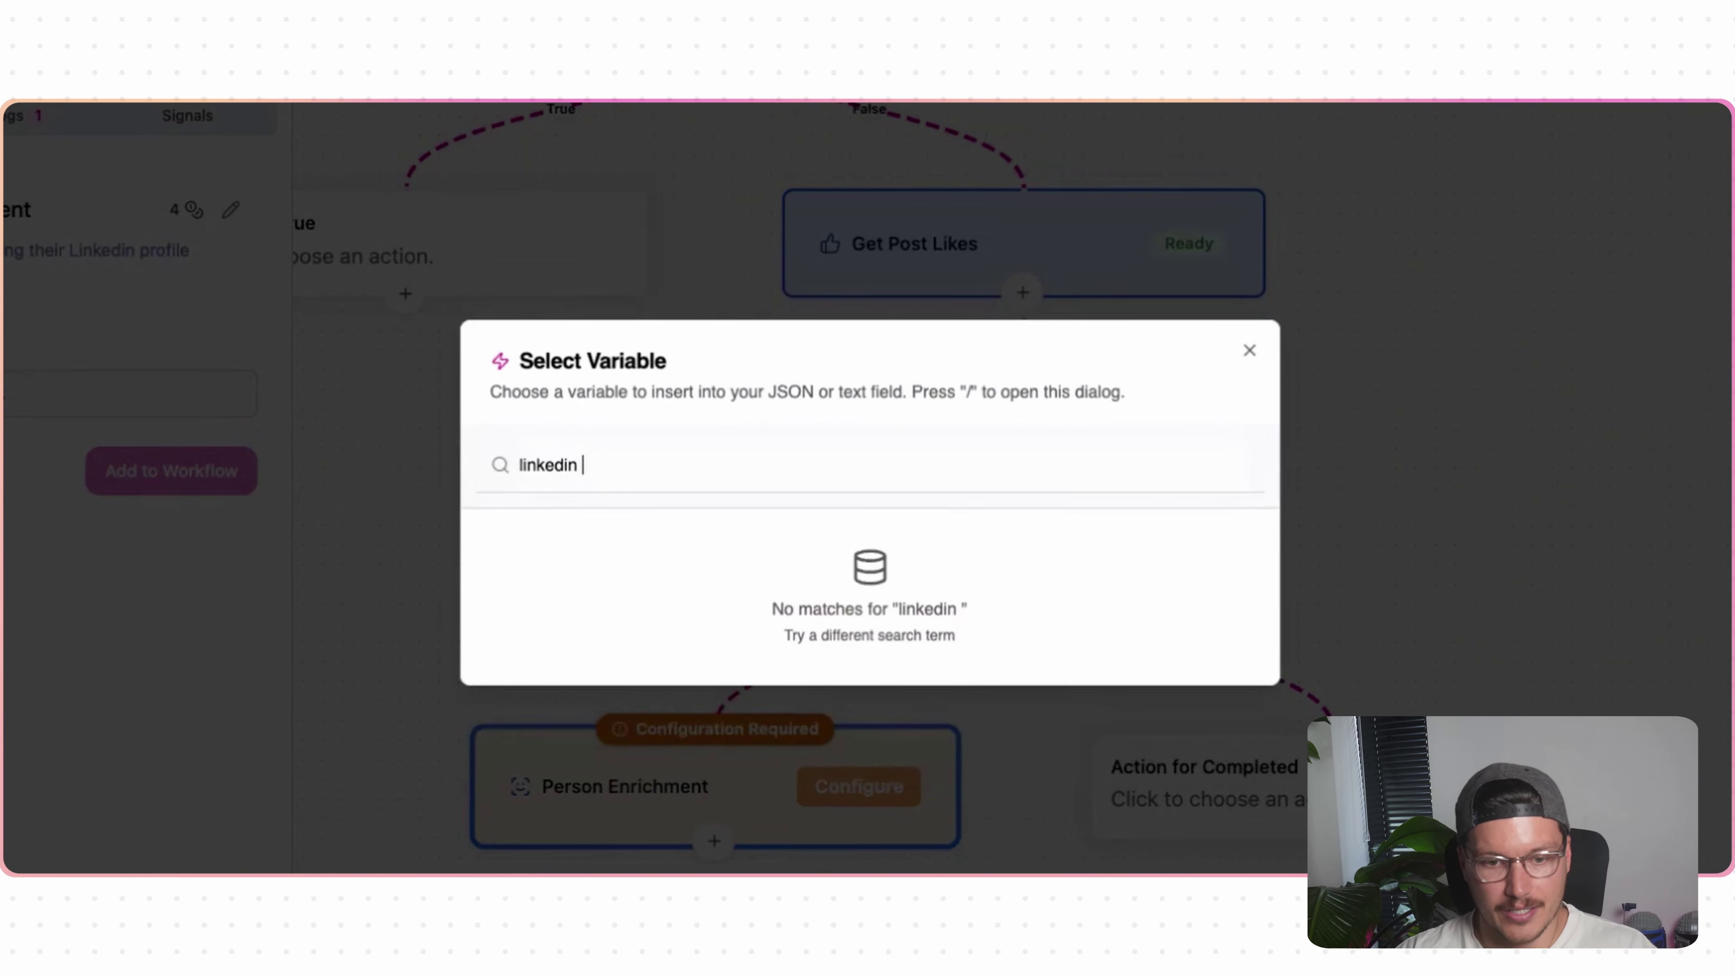
key("ctrl+a")
type("url")
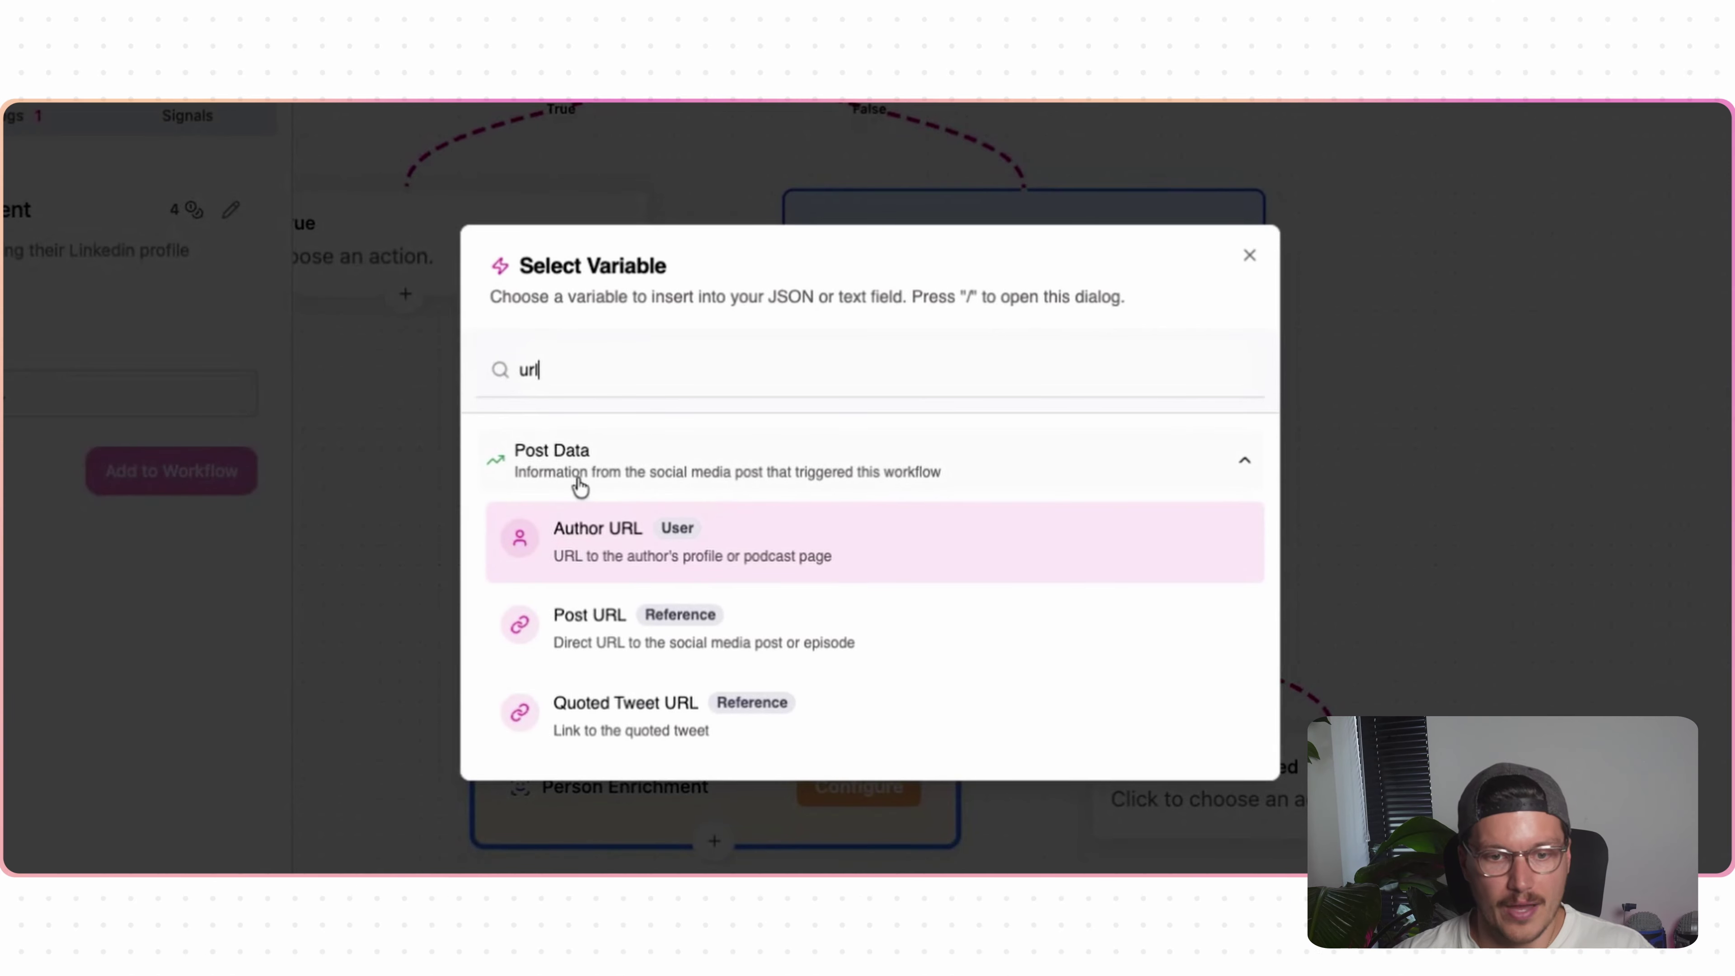
scroll(860, 613, "down", 5)
scroll(861, 613, "down", 5)
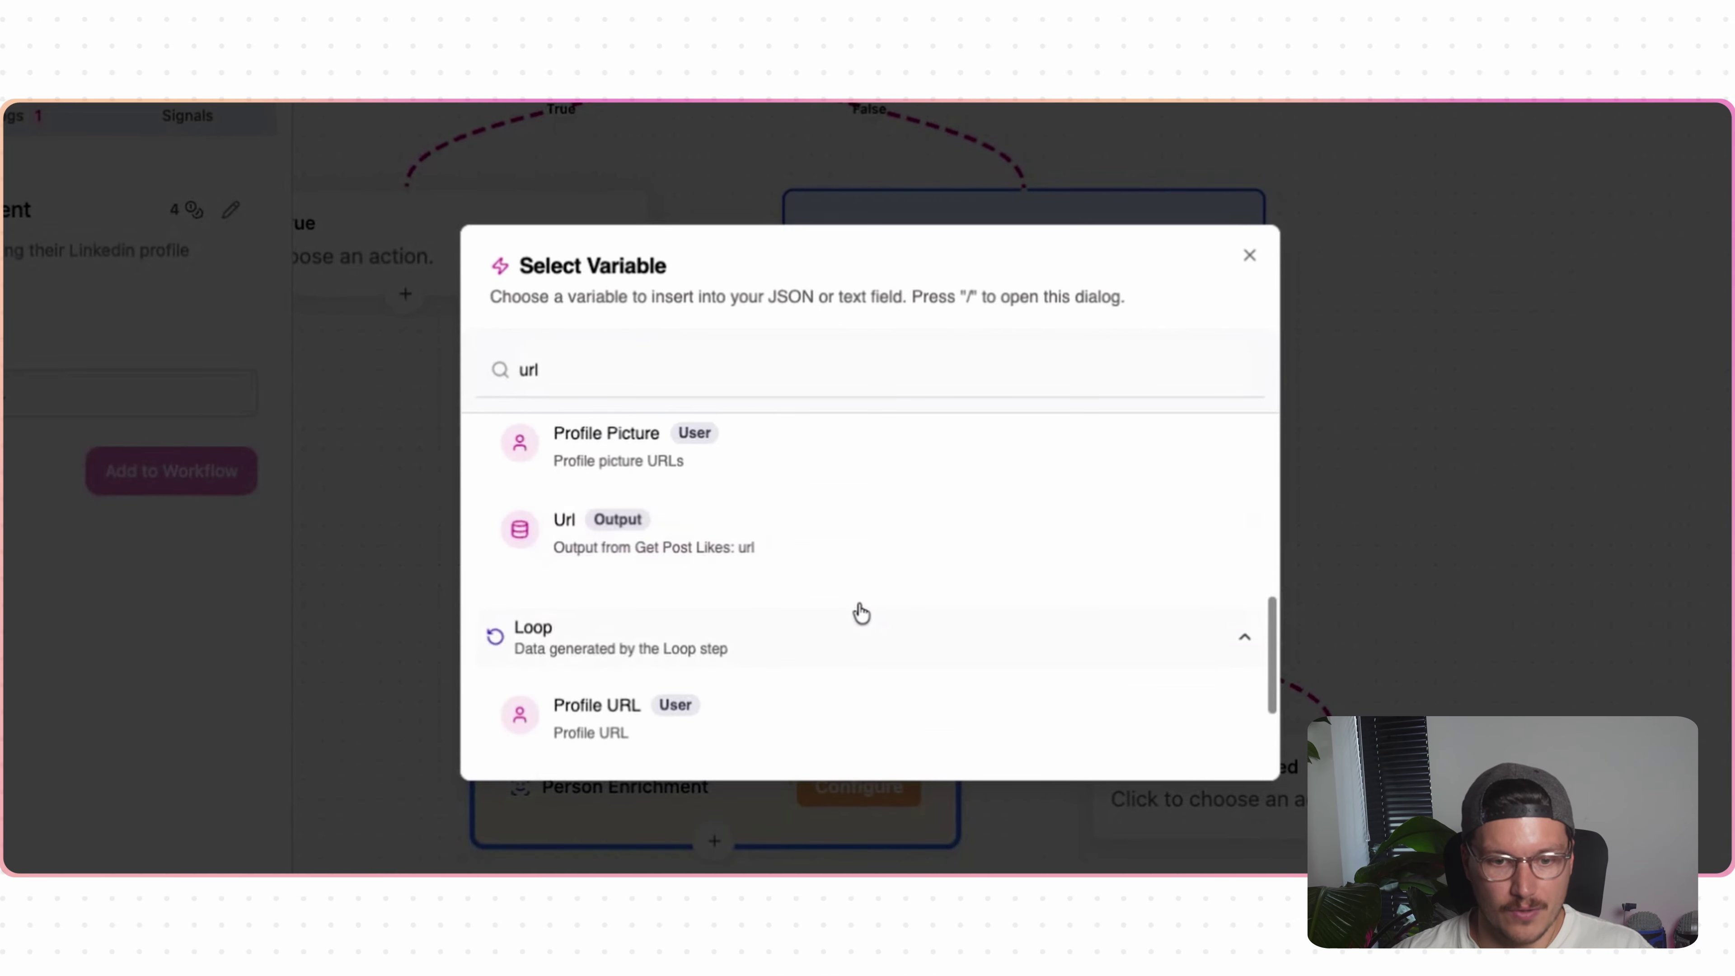
scroll(785, 656, "up", 4)
scroll(771, 698, "down", 2)
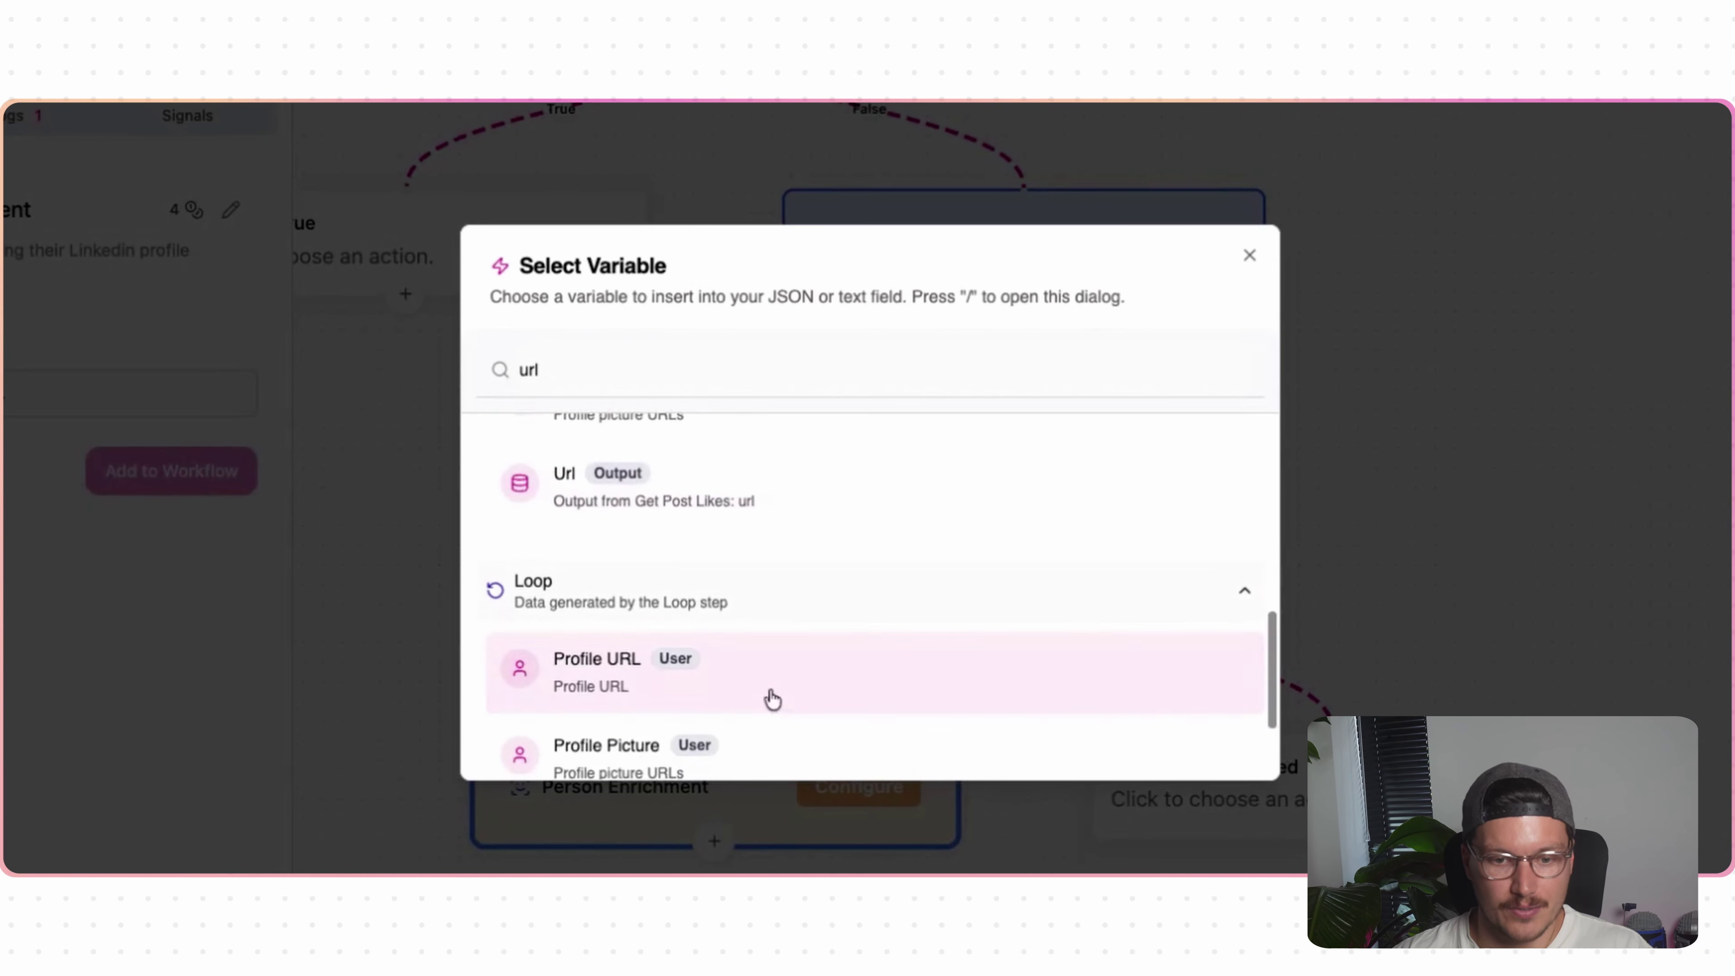
left_click(824, 667)
- Add an If Condition action directly below Person Enrichment
scroll(427, 547, "down", 5)
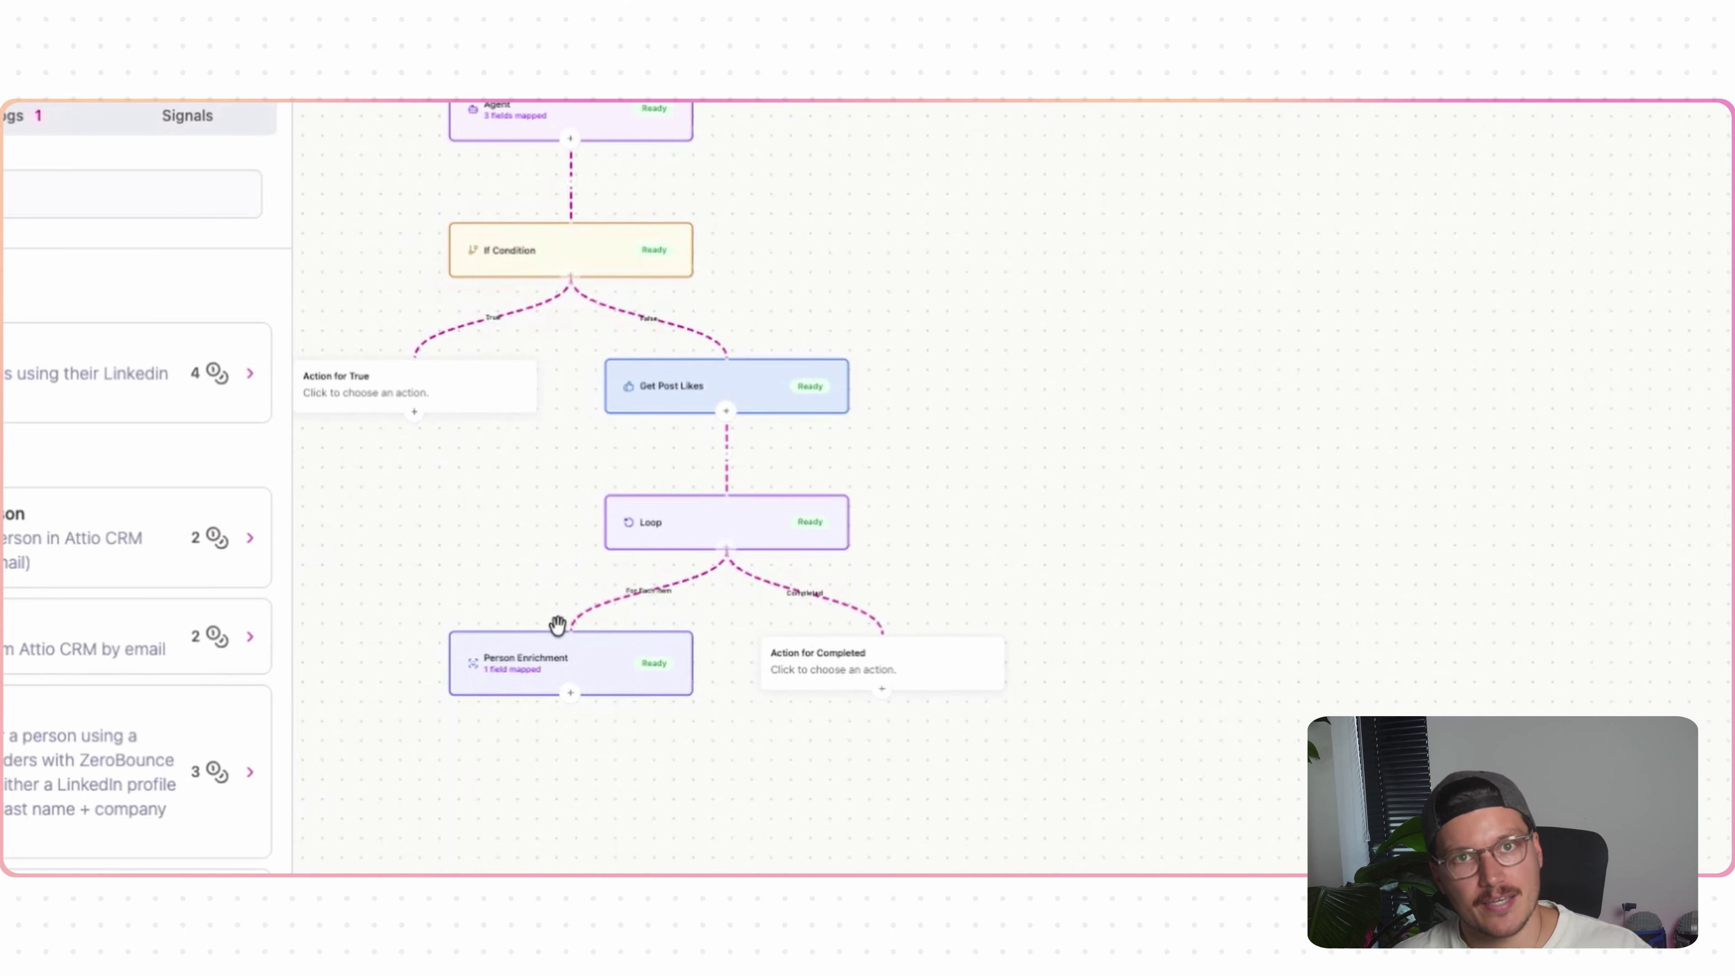
left_click_drag(579, 756, 778, 782)
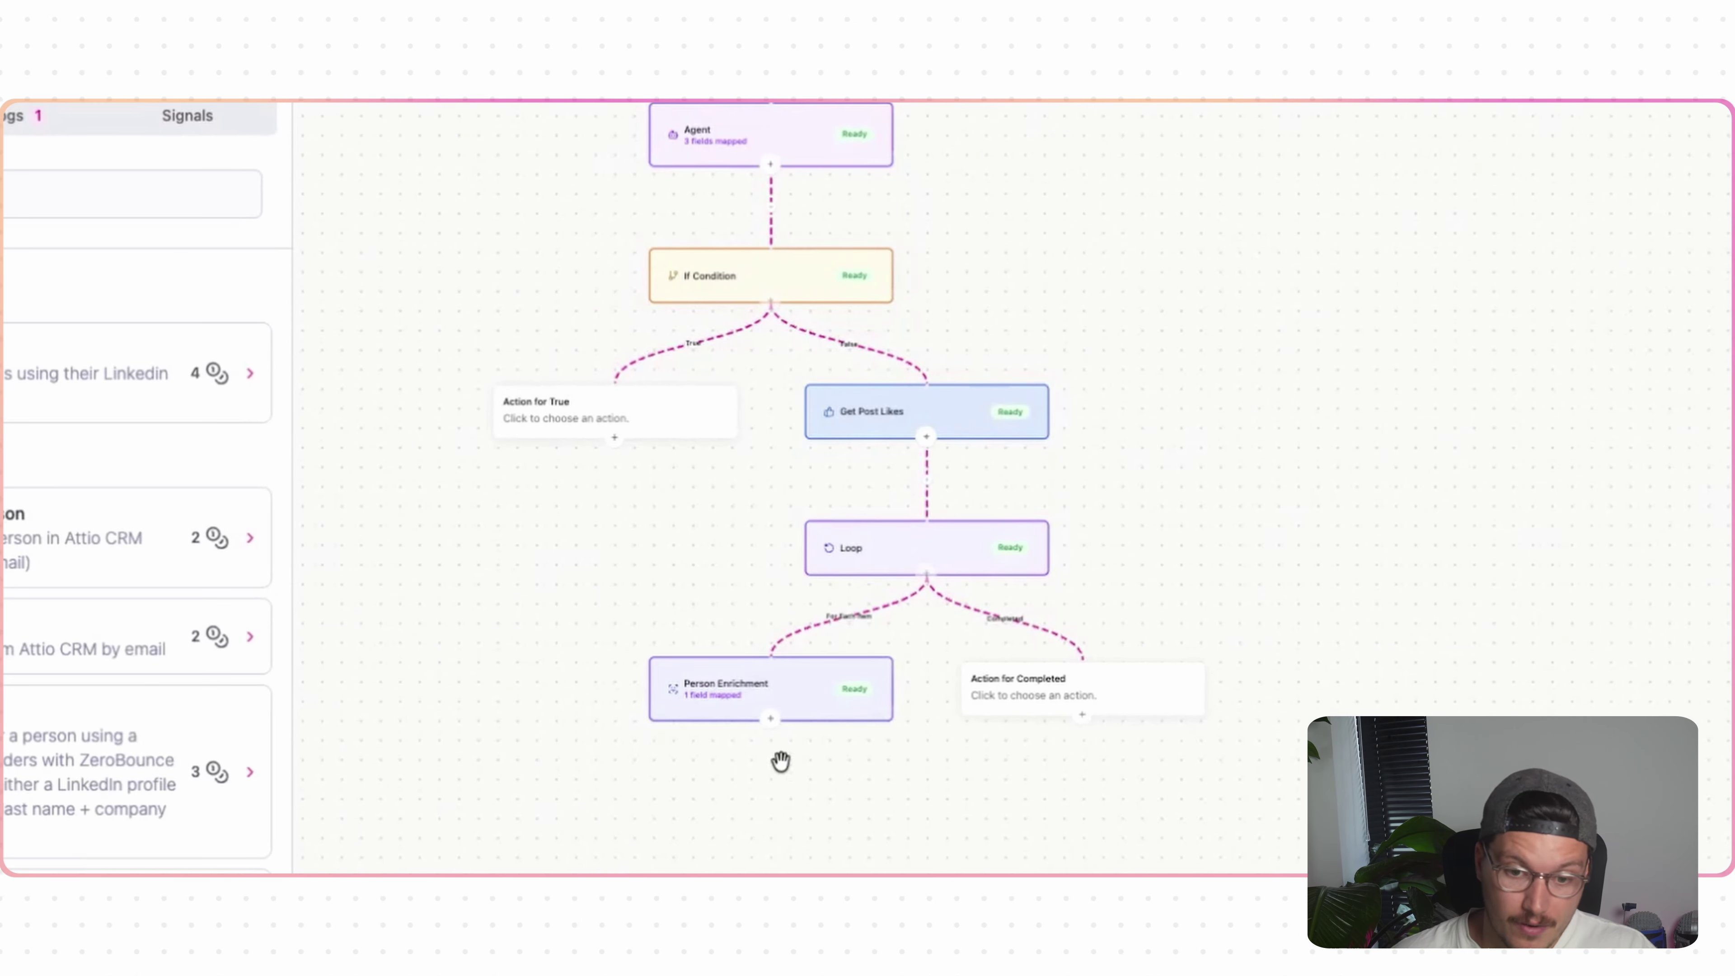
left_click(769, 719)
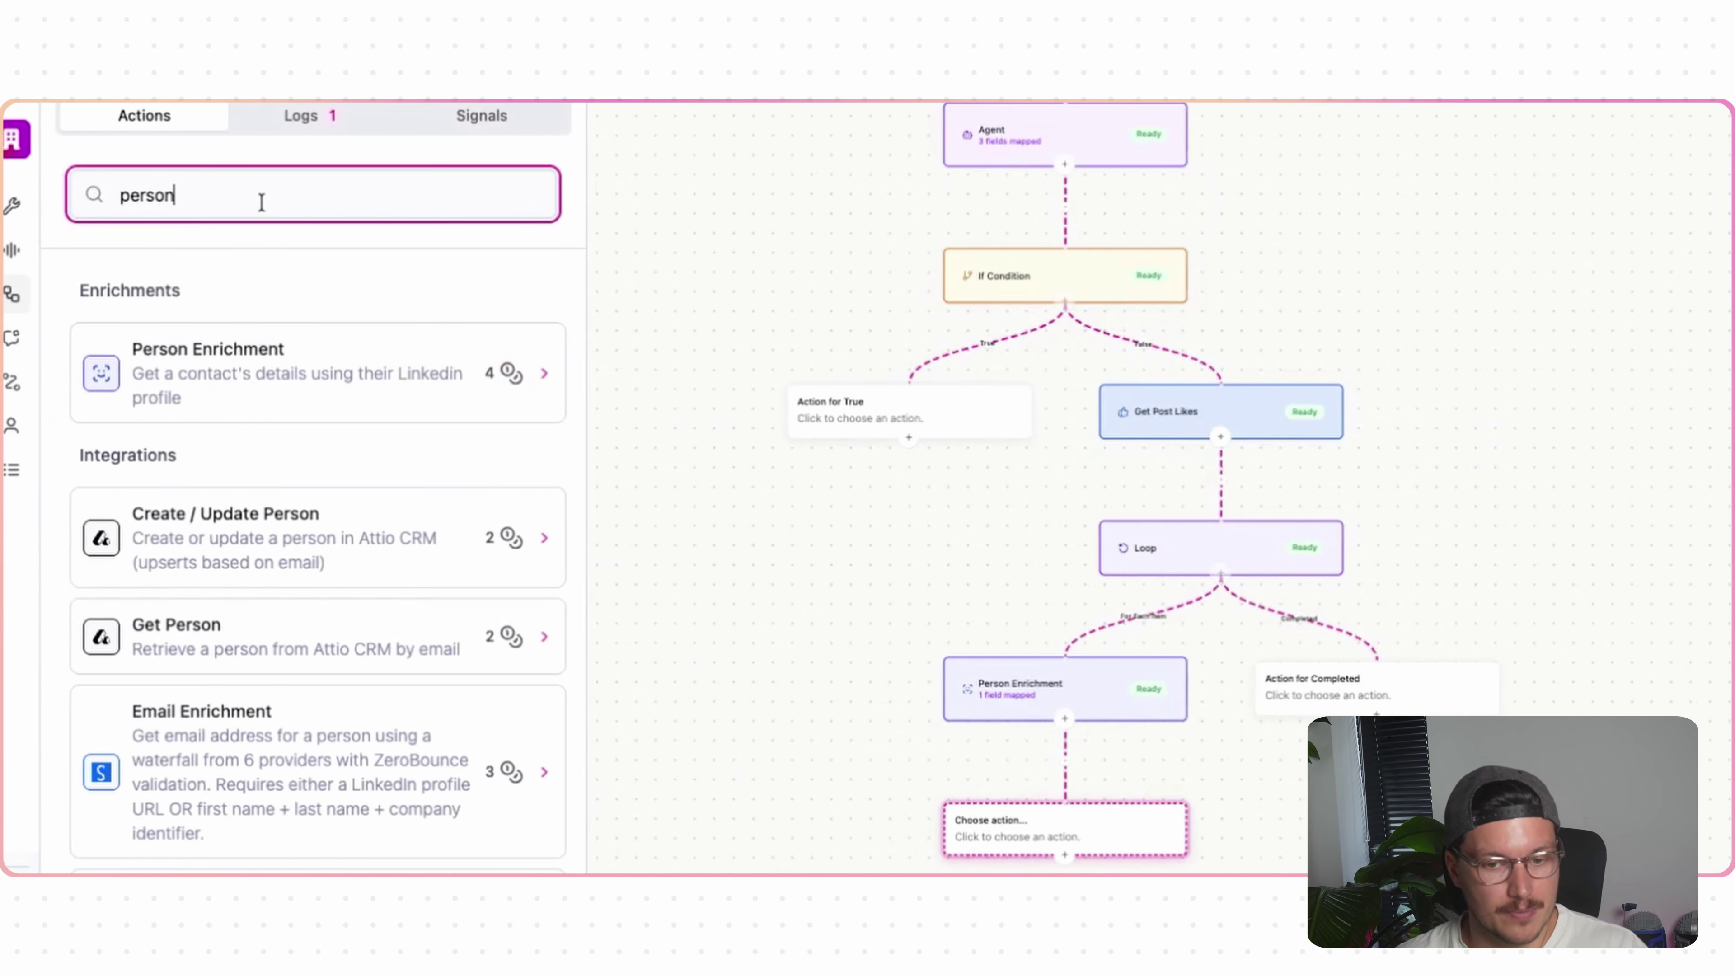
triple_click(265, 202)
type("if")
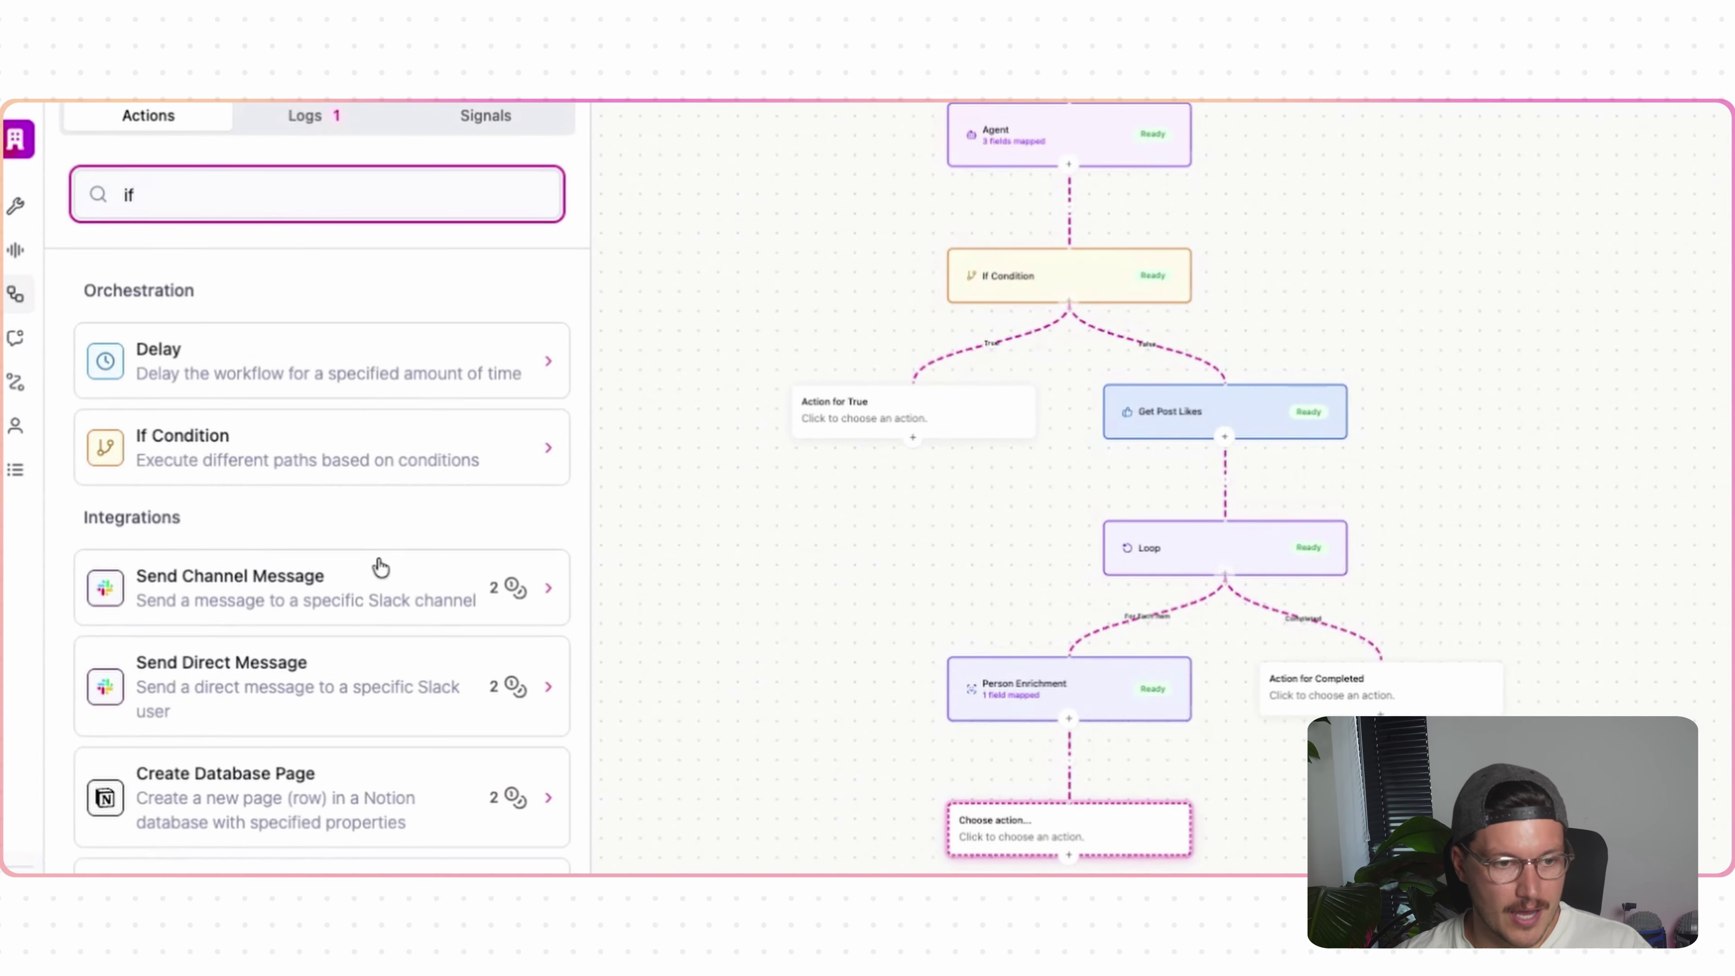
left_click(321, 469)
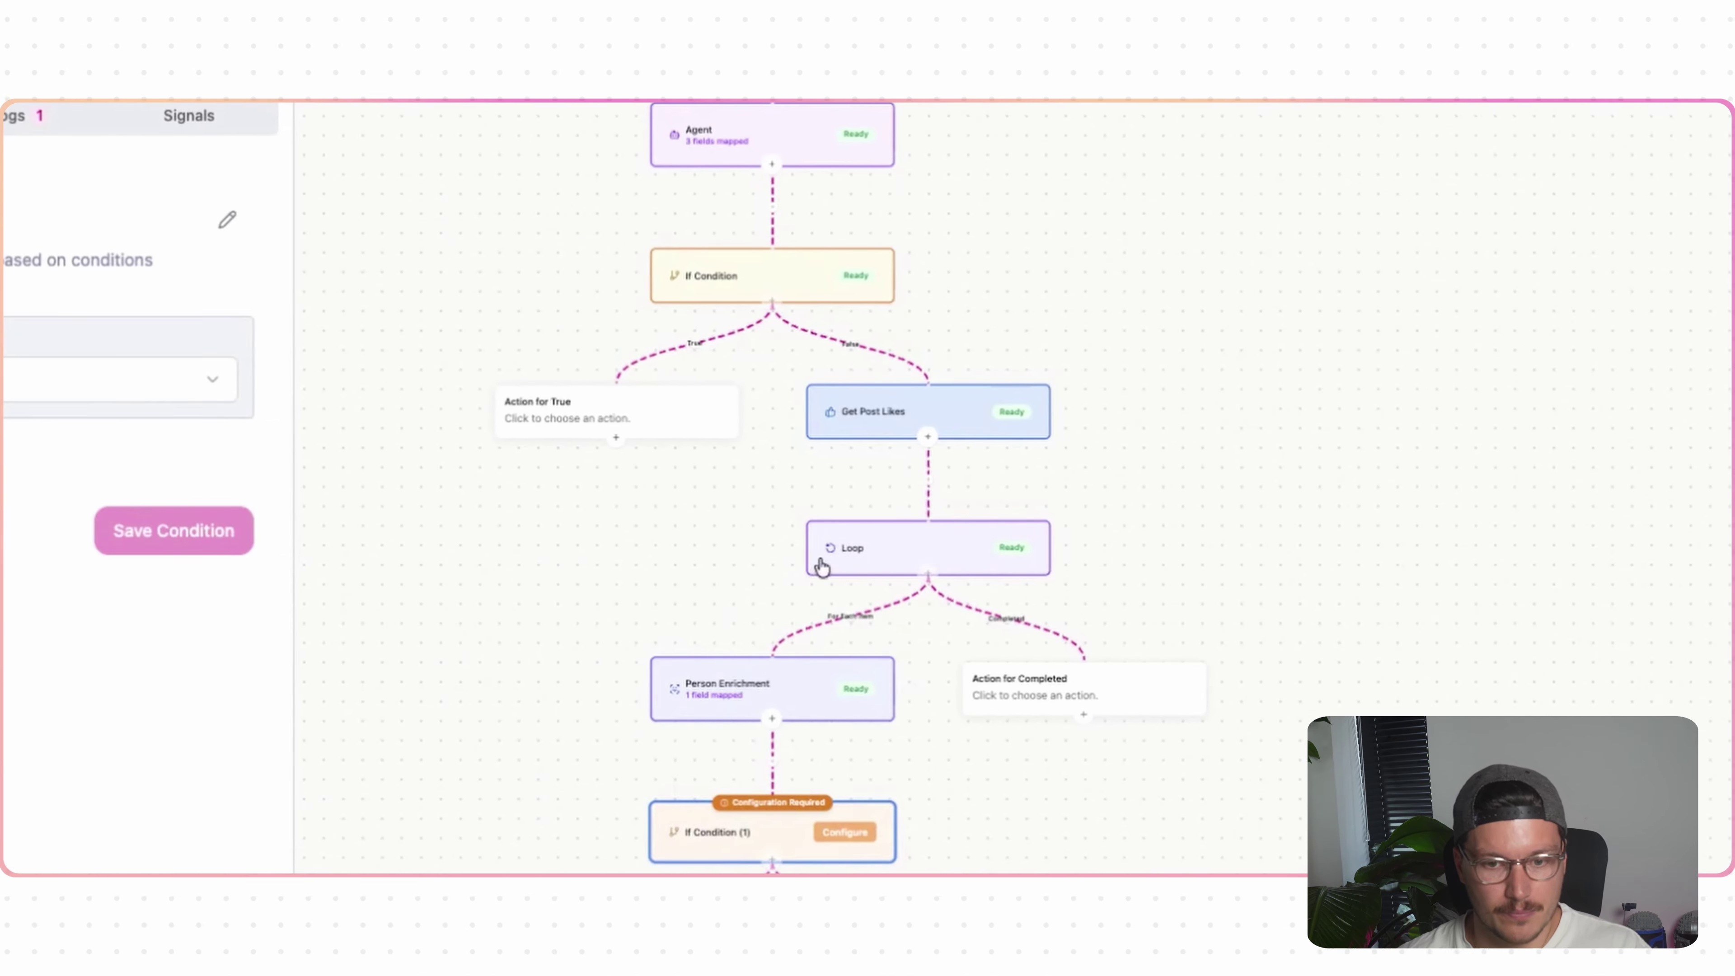
- Choose the Person Enrichment job title as the variable of the If Condition inside the loop
key("slash")
left_click(762, 745)
scroll(785, 635, "down", 5)
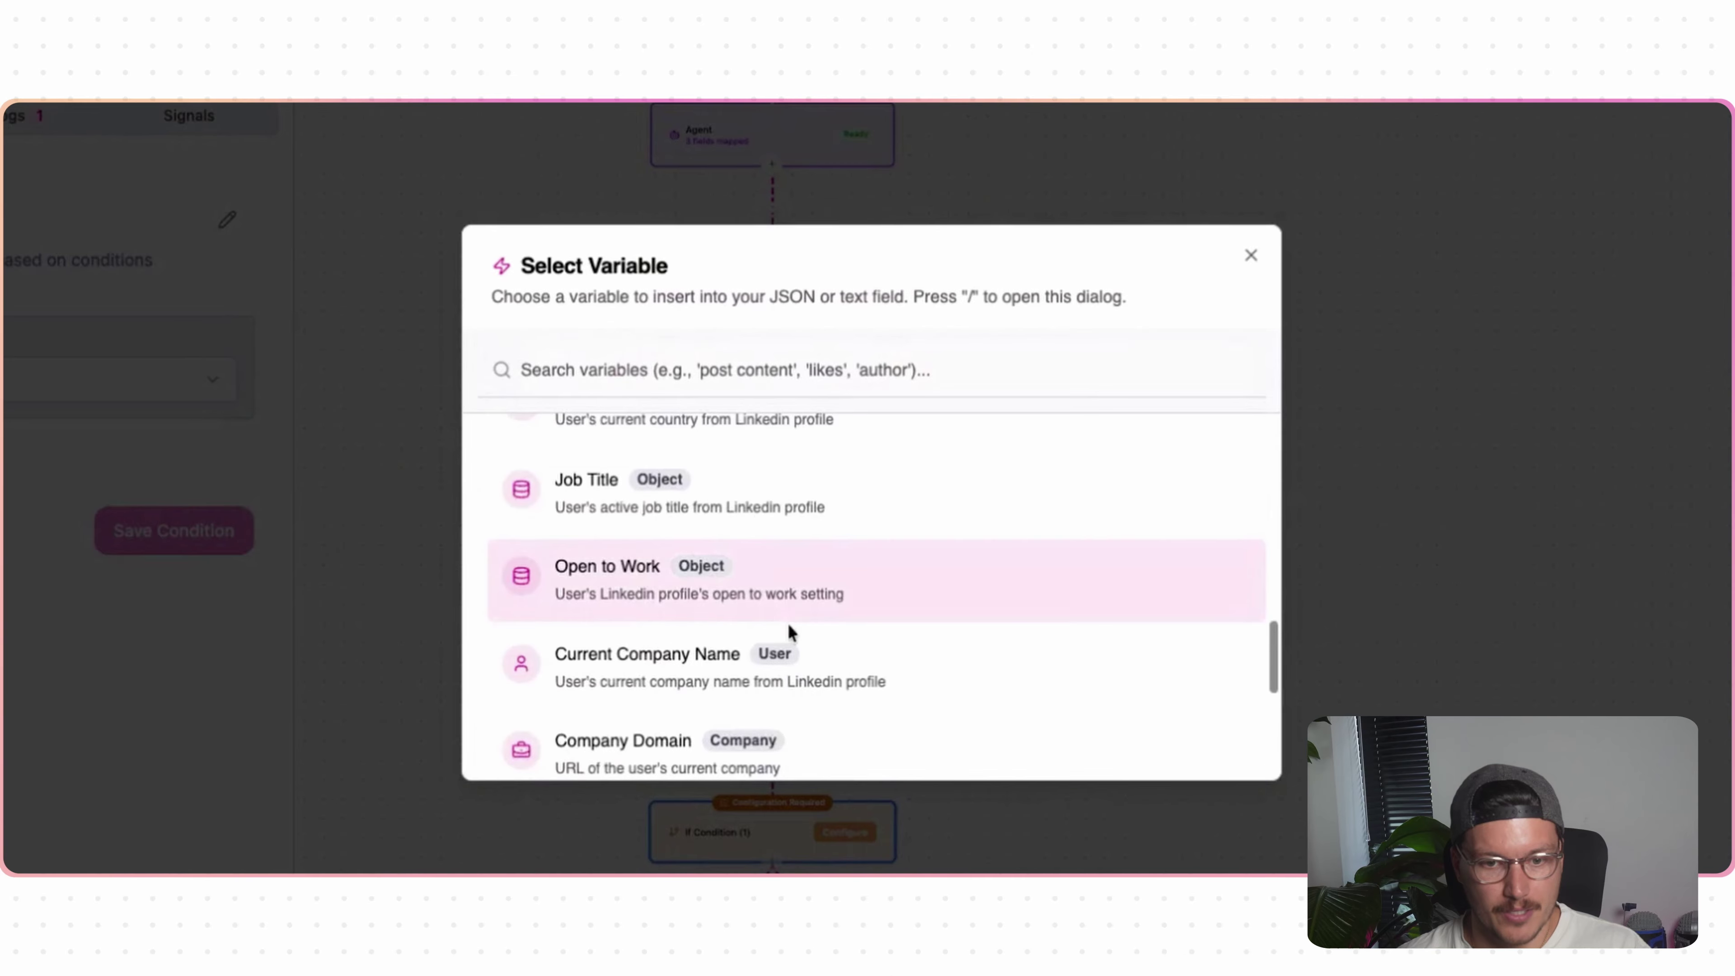
left_click(767, 508)
- Set the job title condition to Contains (text) with the value "Marketing" and save it
left_click(32, 465)
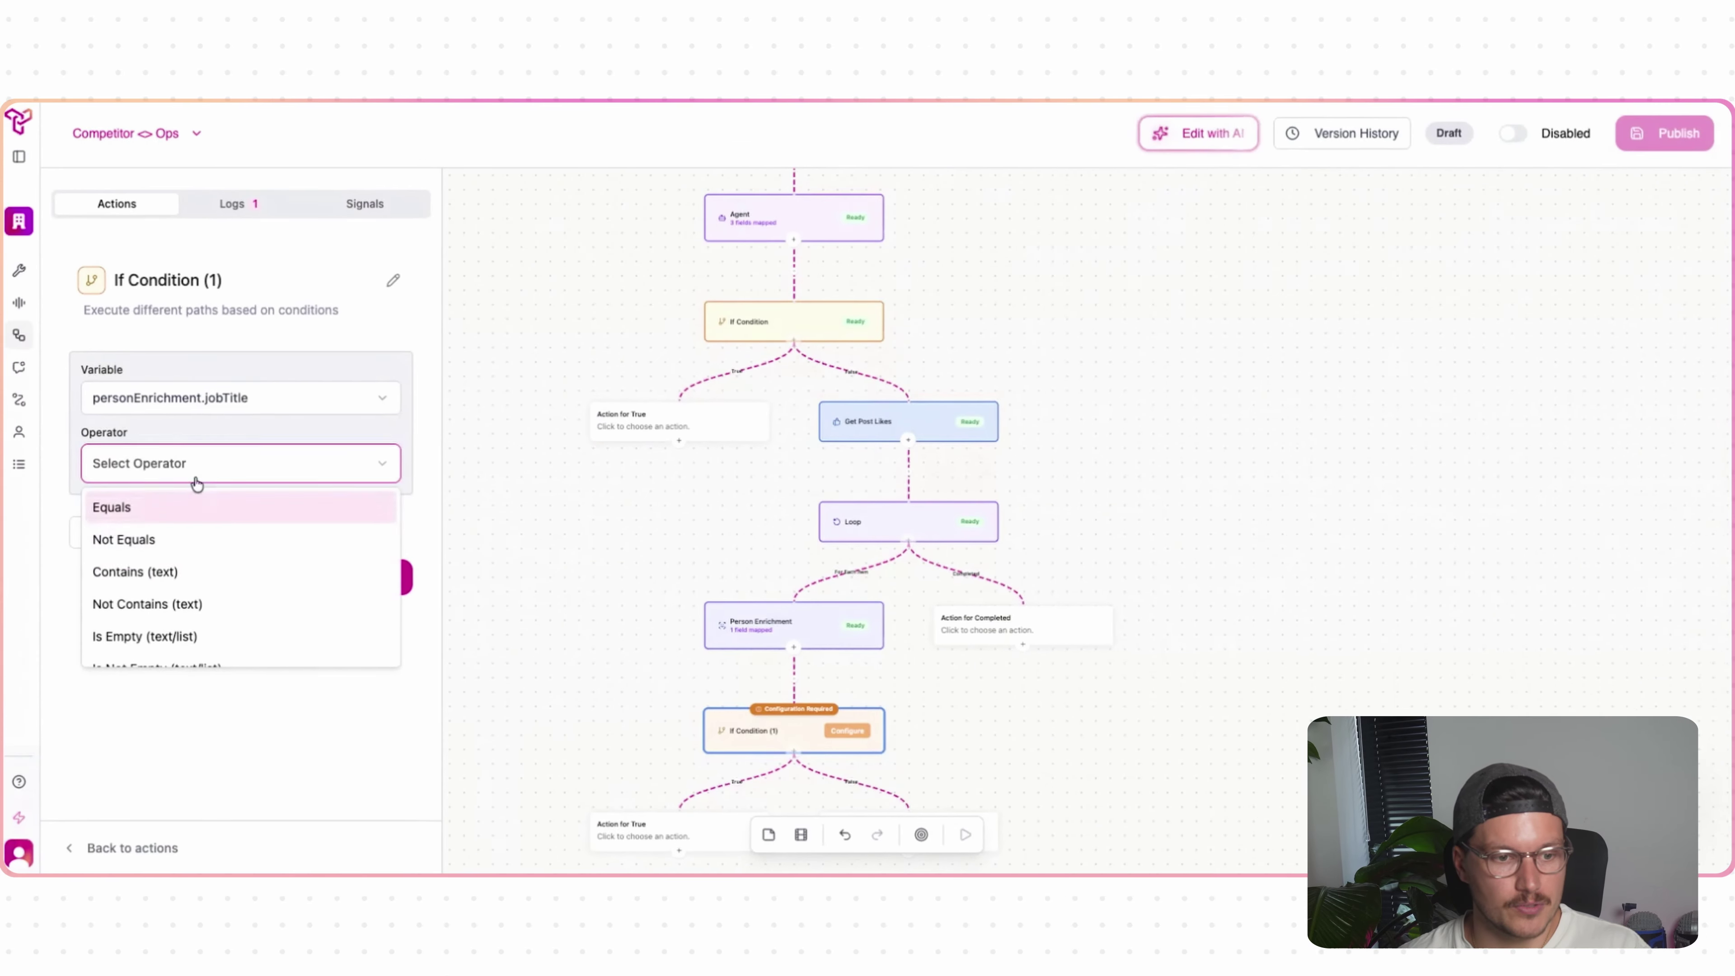
left_click(201, 566)
left_click(195, 529)
type("Ma")
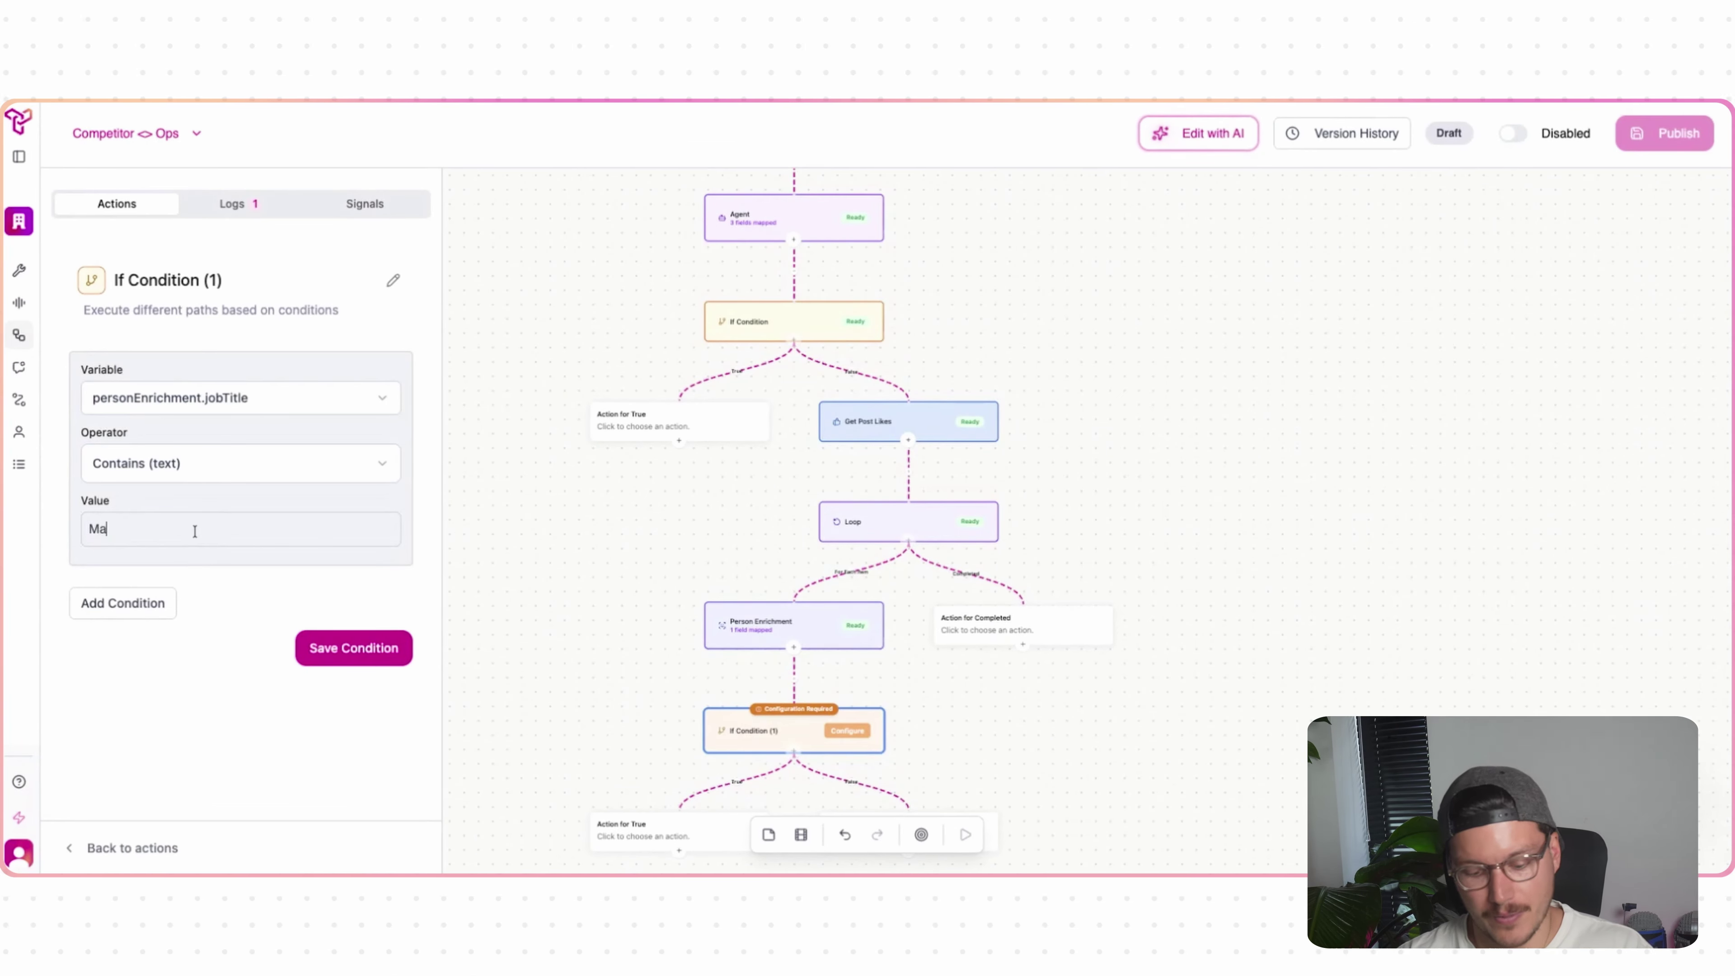
type("rk")
key("super+a")
type("Marketi")
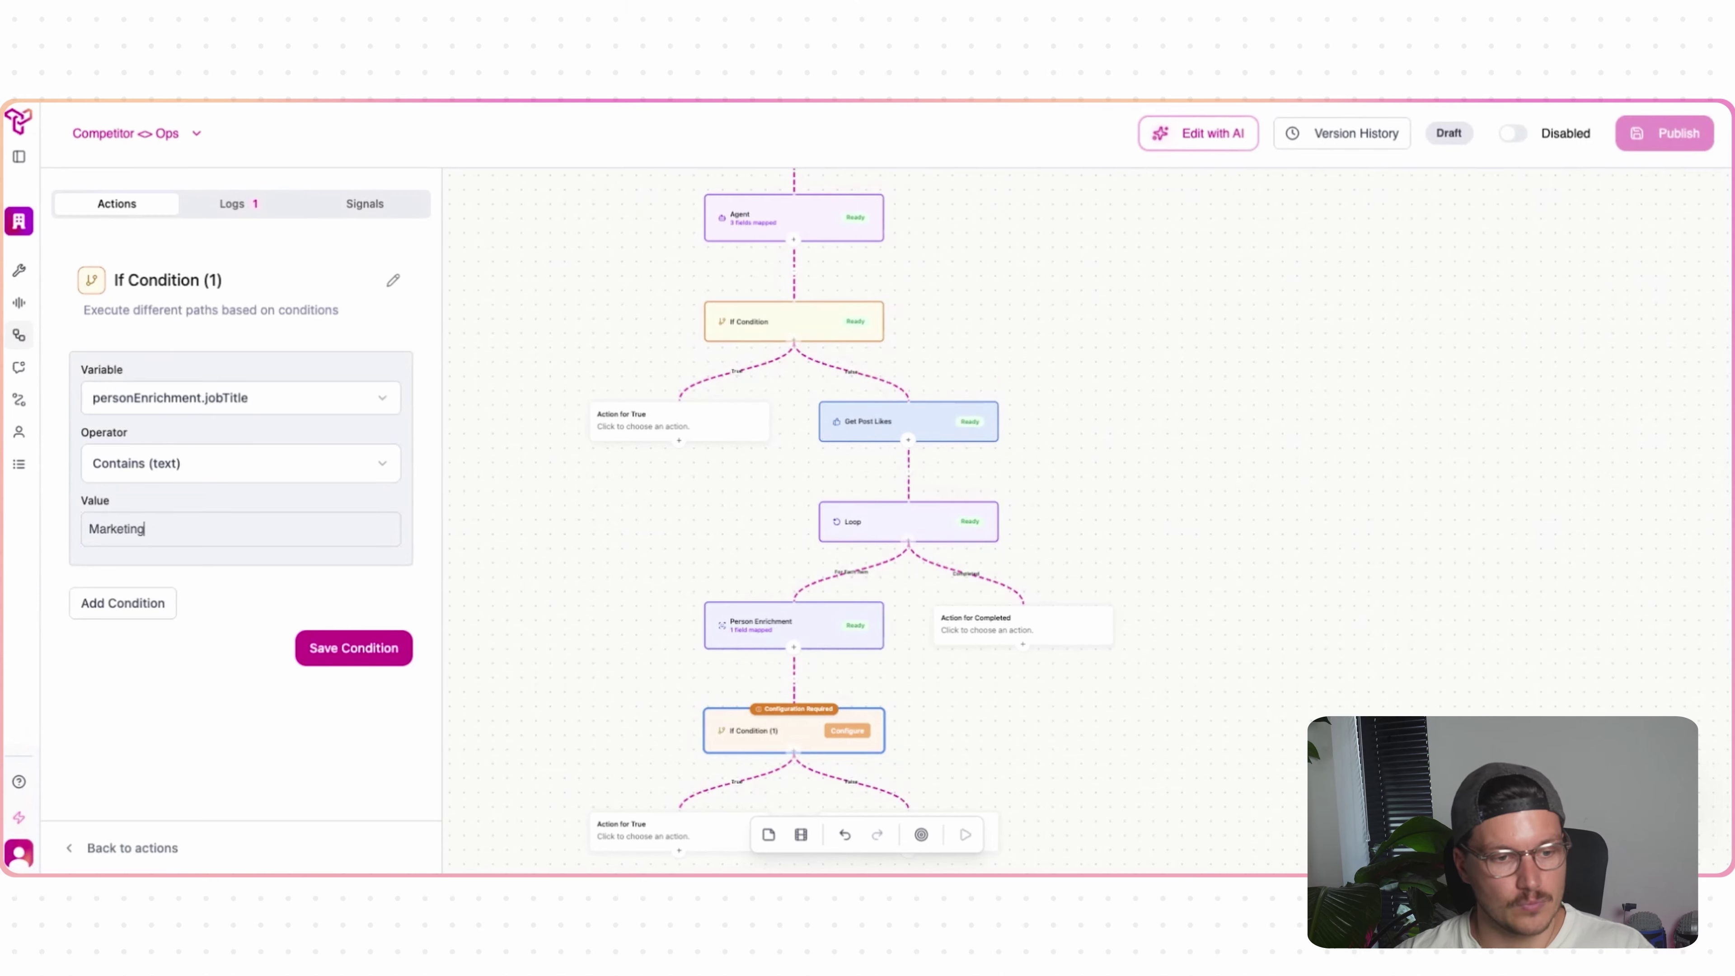
left_click(334, 635)
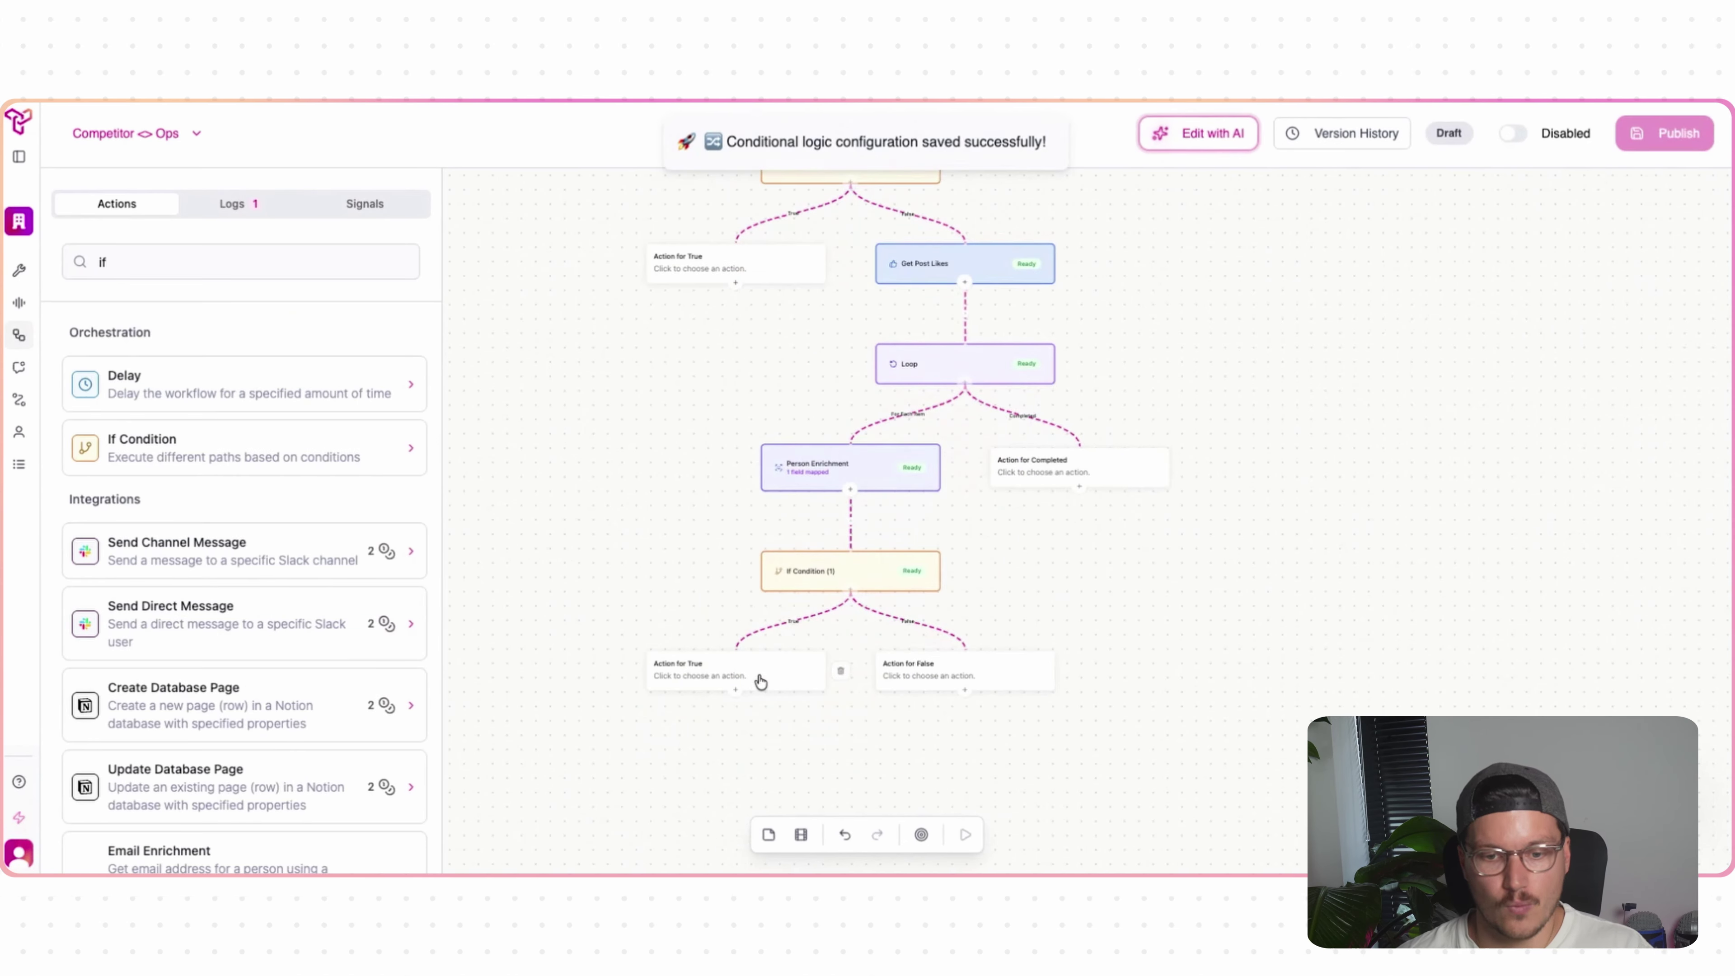
- Add the six-provider waterfall Email Enrichment action to the True branch of the job title condition
left_click(764, 678)
left_click(136, 263)
key("BackSpace")
key("BackSpace")
type("get e")
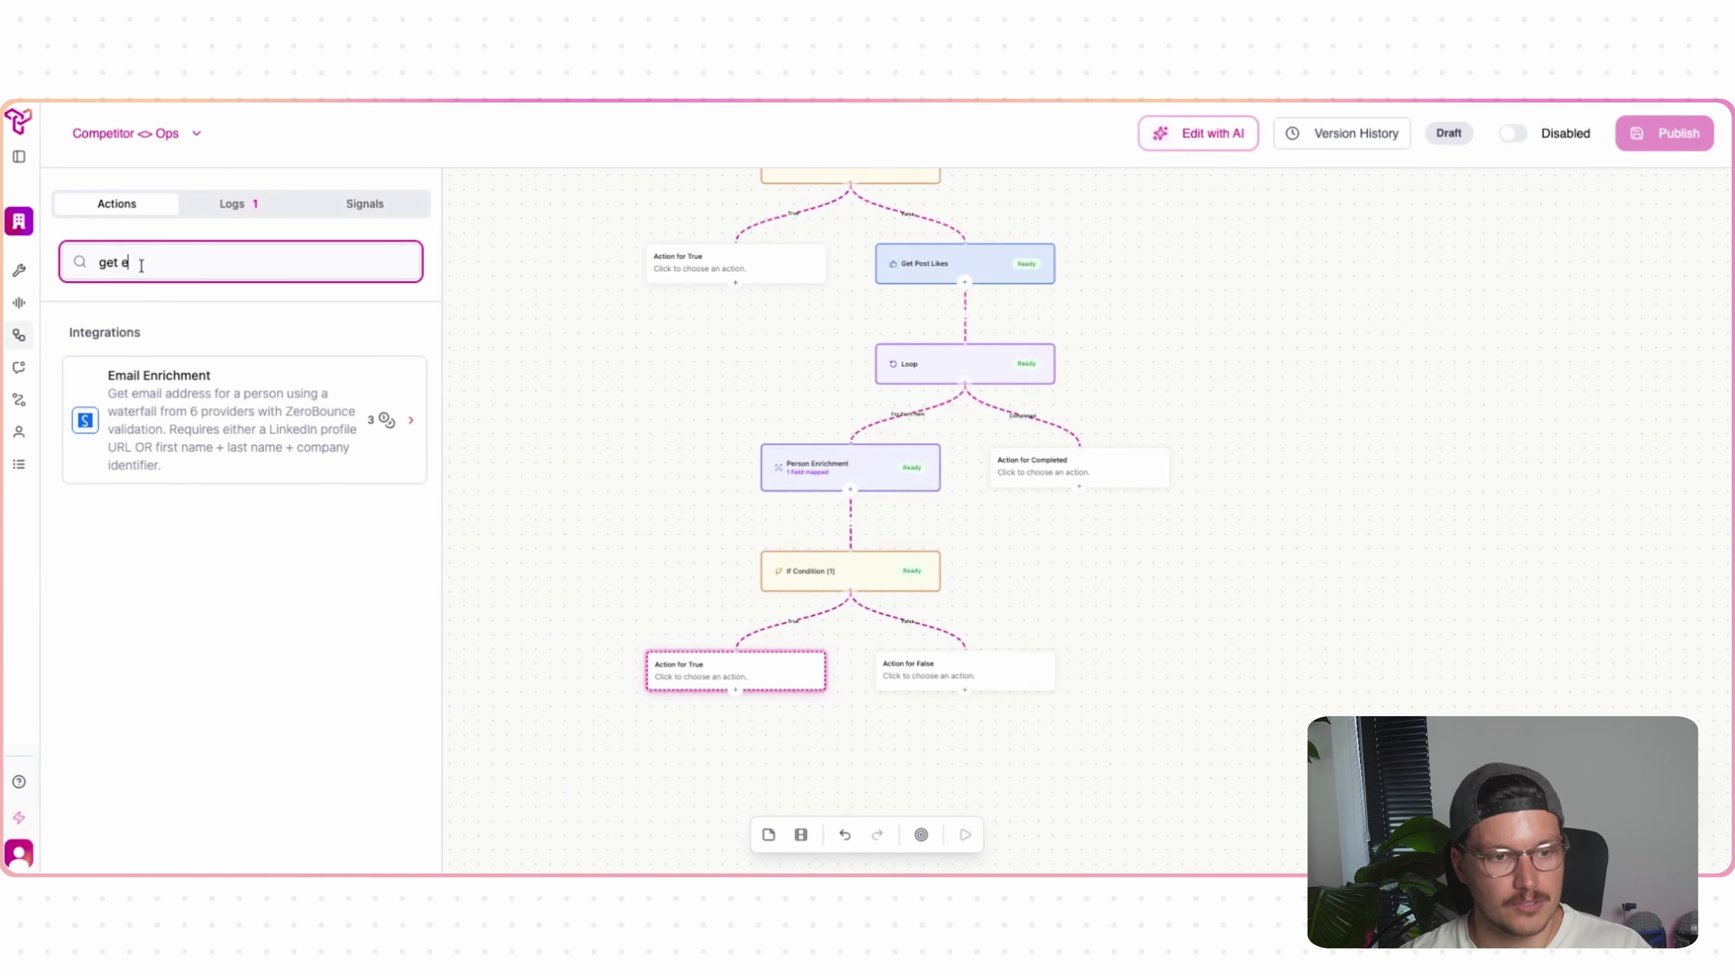
key("super+a")
type("email")
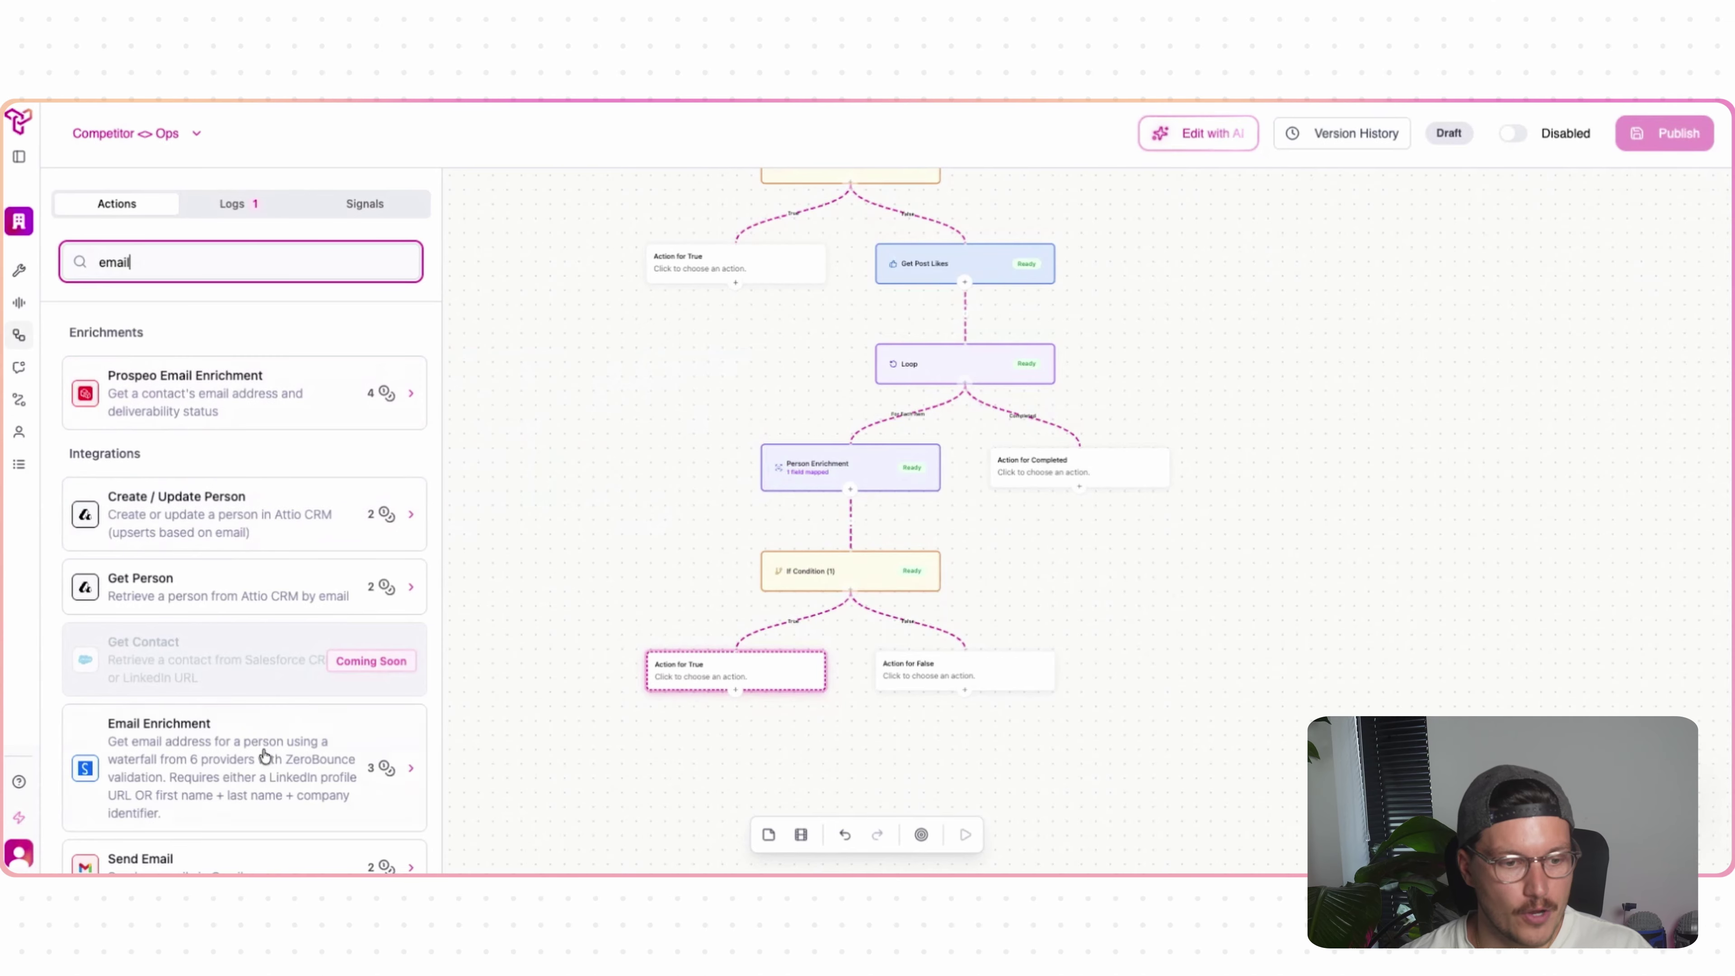
mouse_move(205, 769)
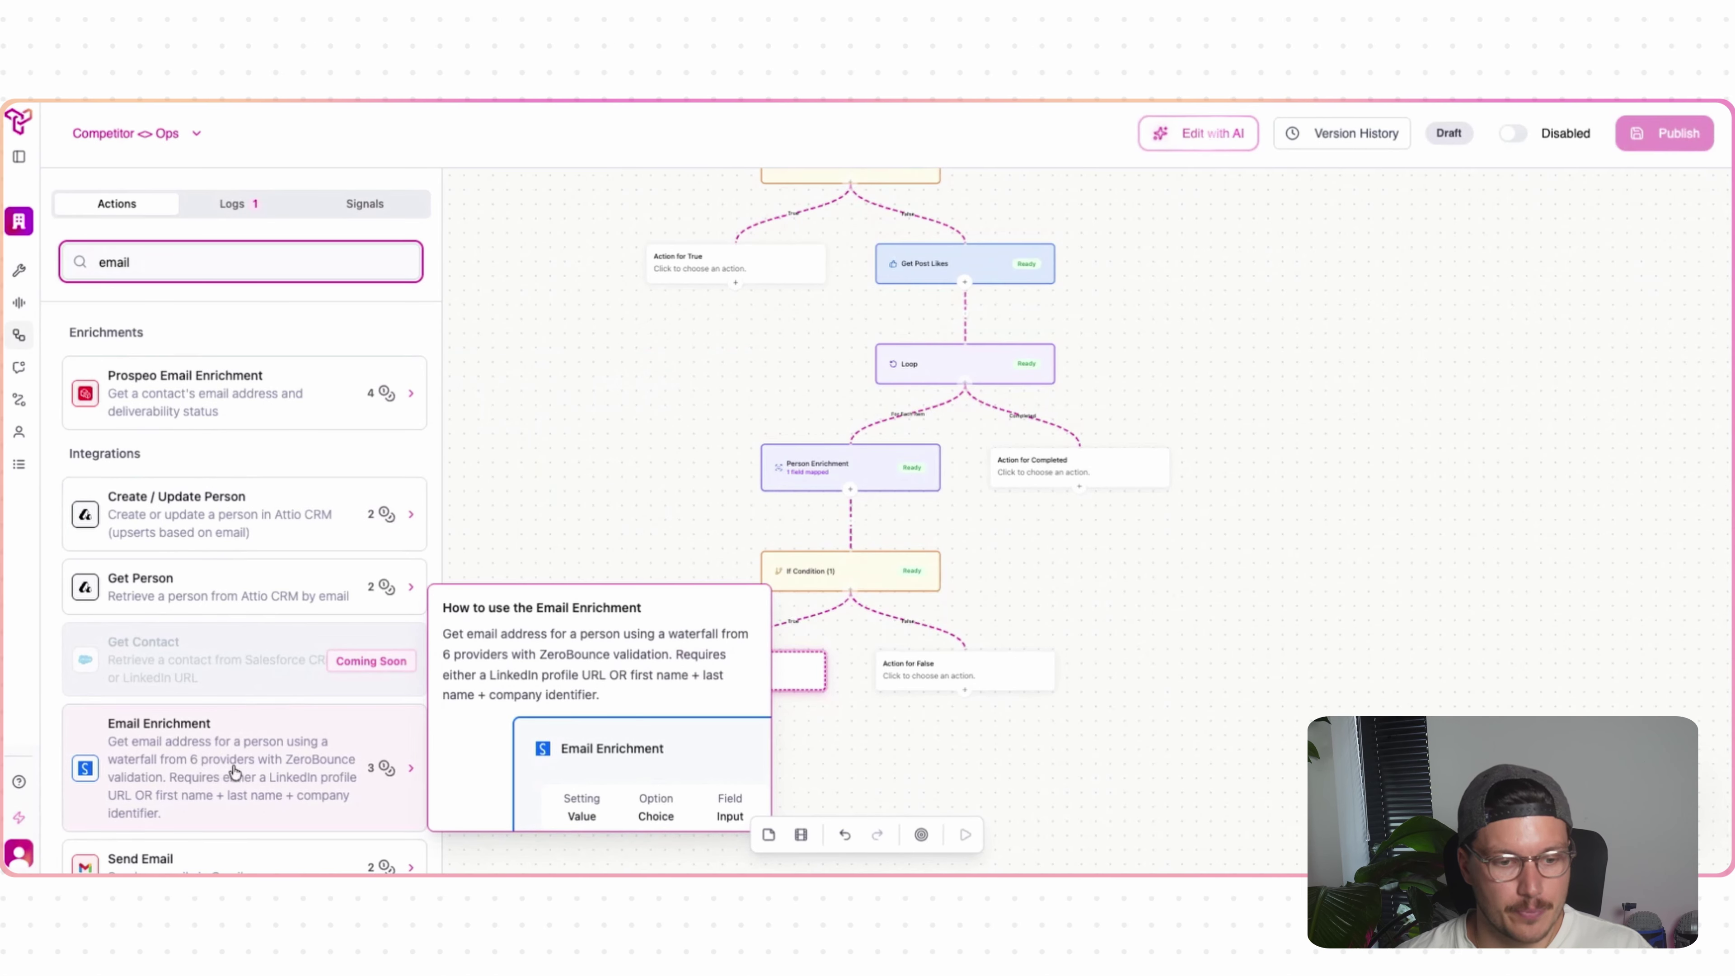
left_click(200, 796)
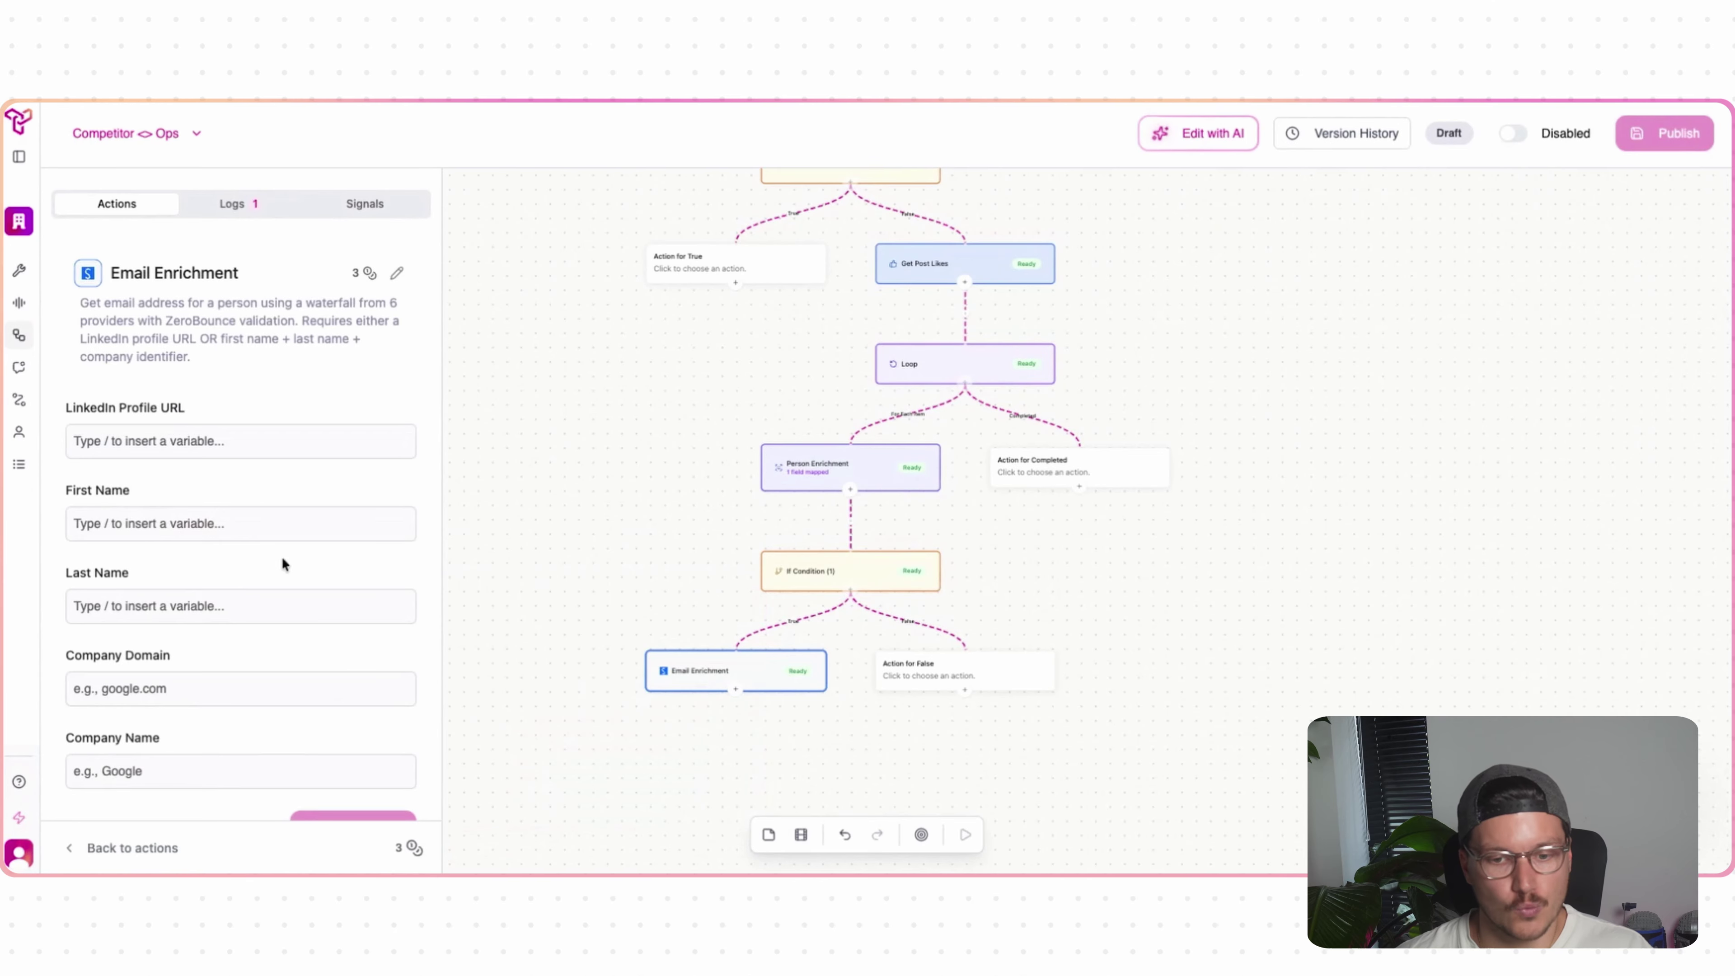
- Map the Email Enrichment's LinkedIn Profile URL to the personEnrichment.linkedinUrl variable
left_click(218, 455)
key("slash")
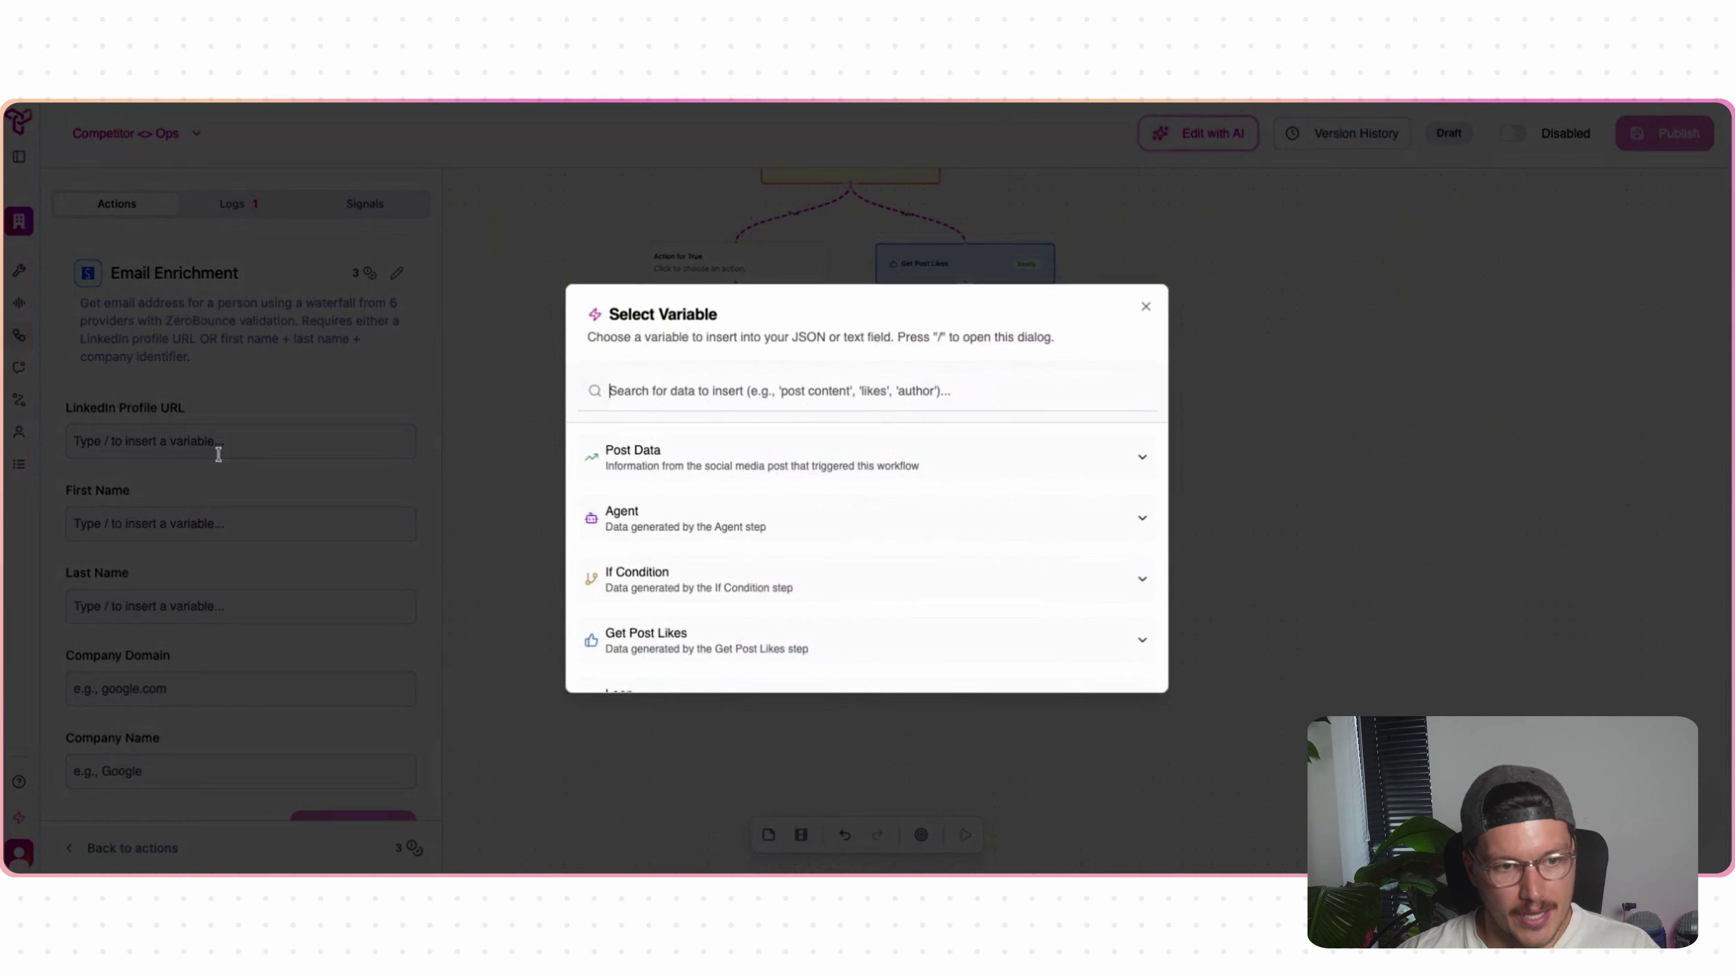
type("url")
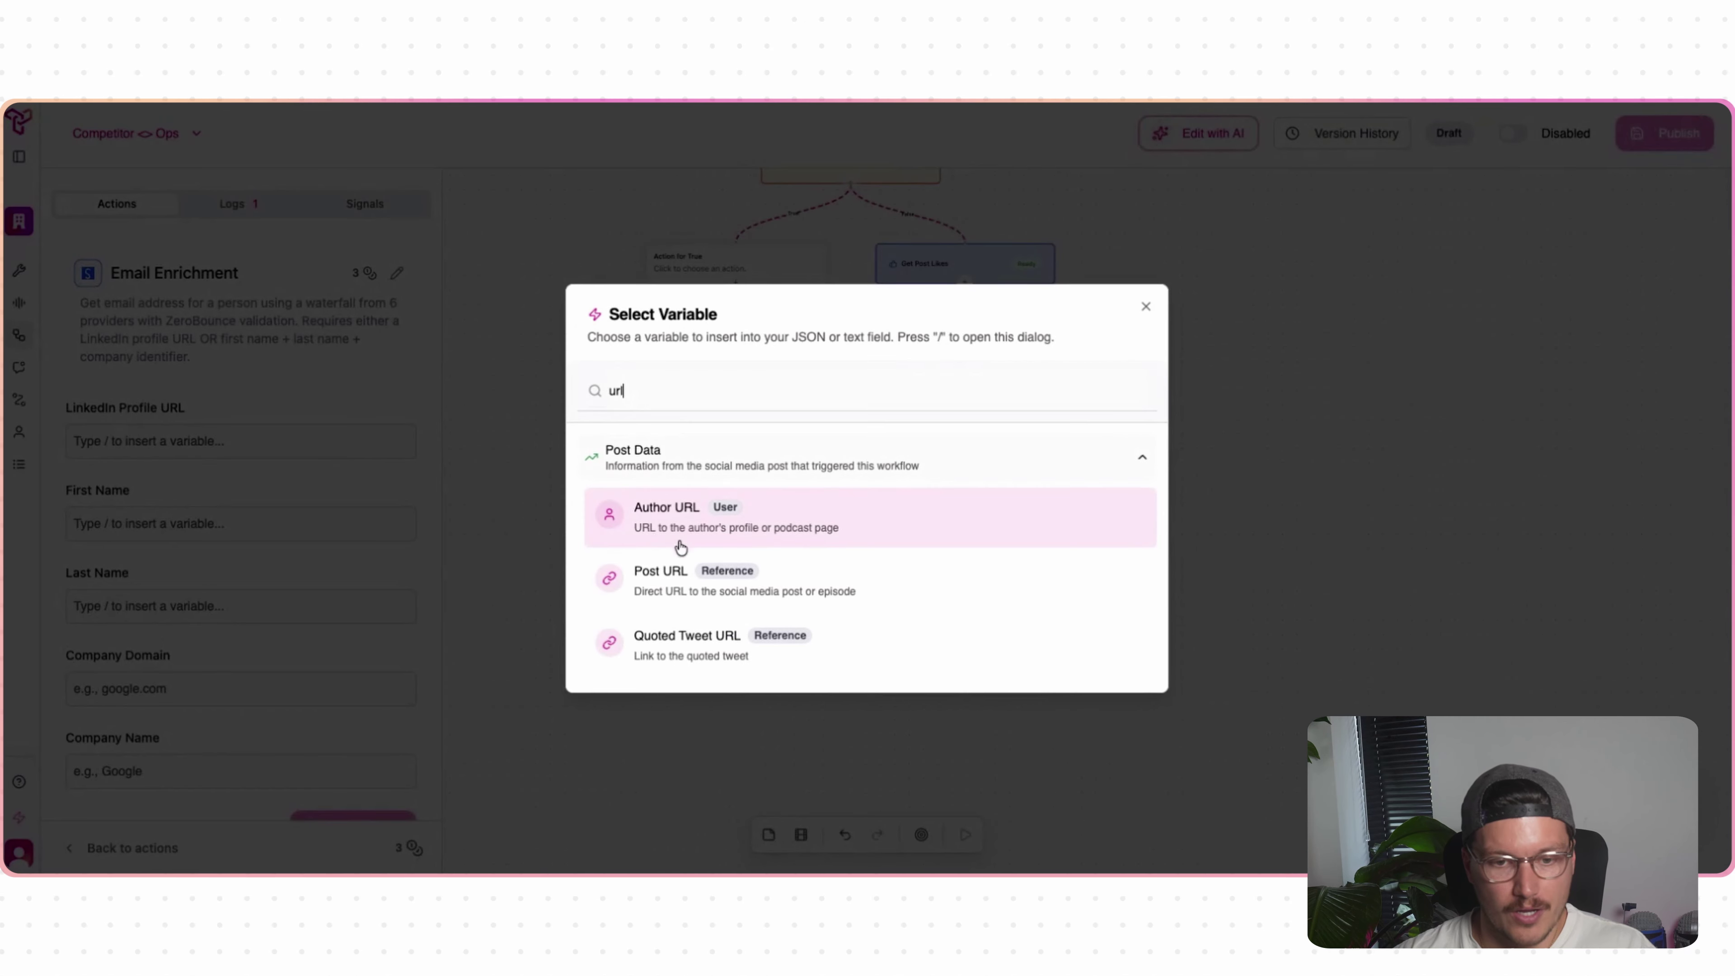
scroll(683, 550, "down", 8)
scroll(708, 554, "down", 3)
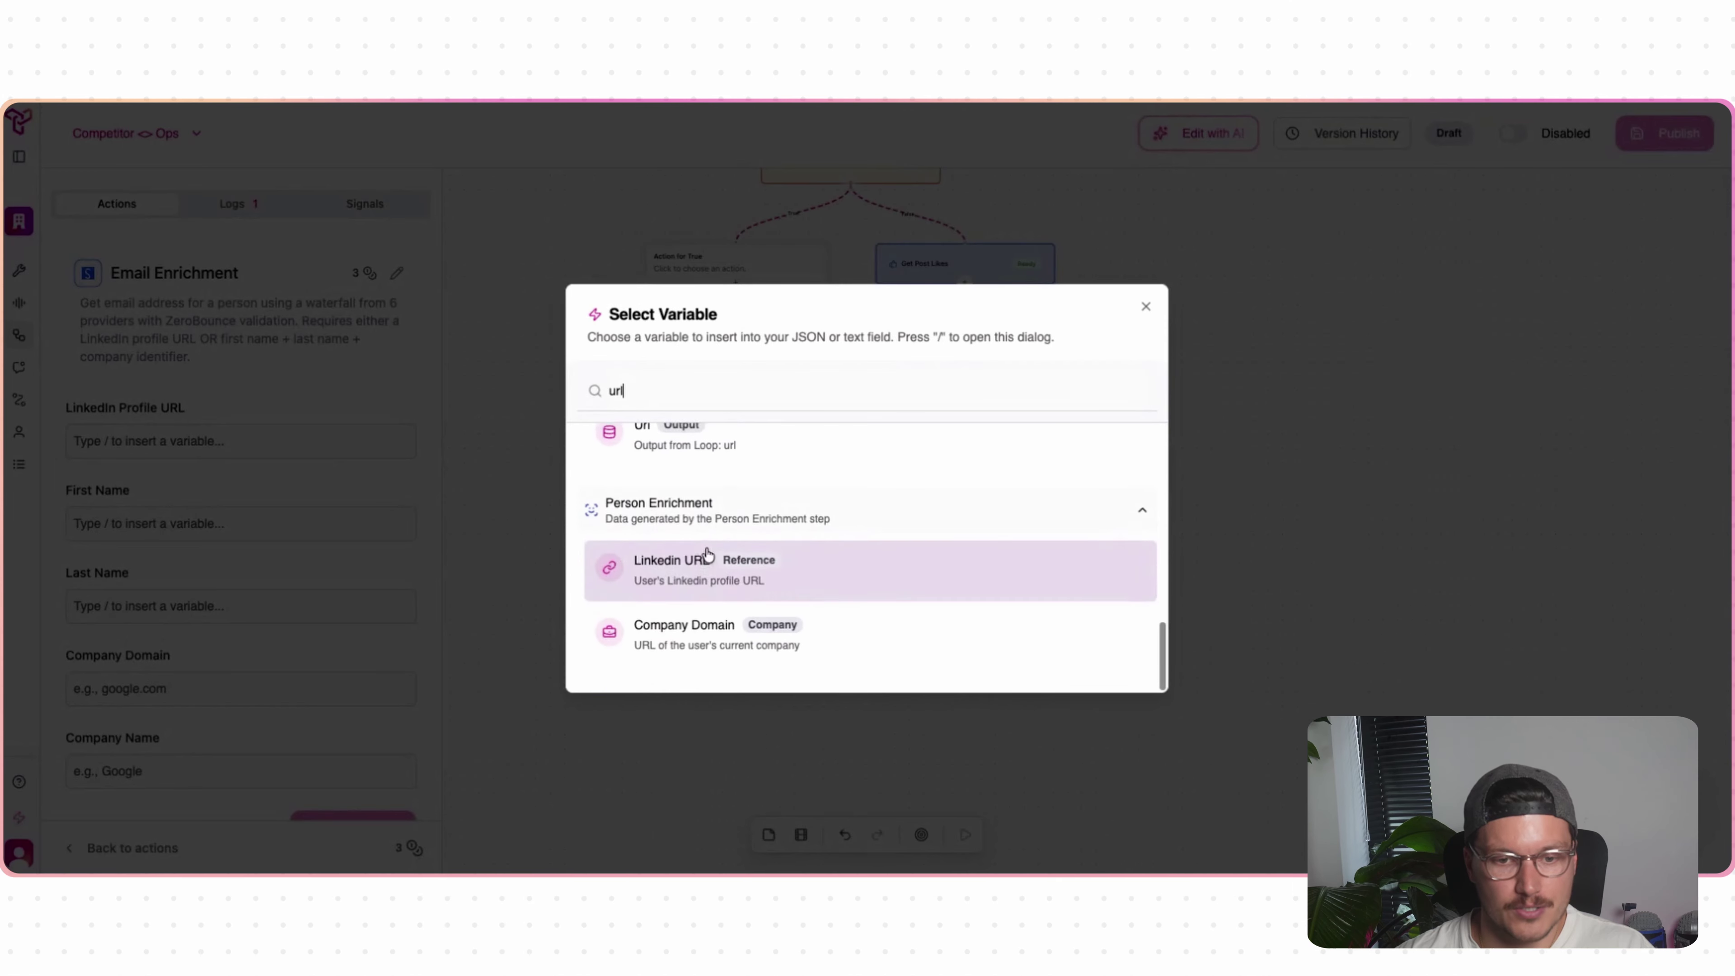
left_click(677, 563)
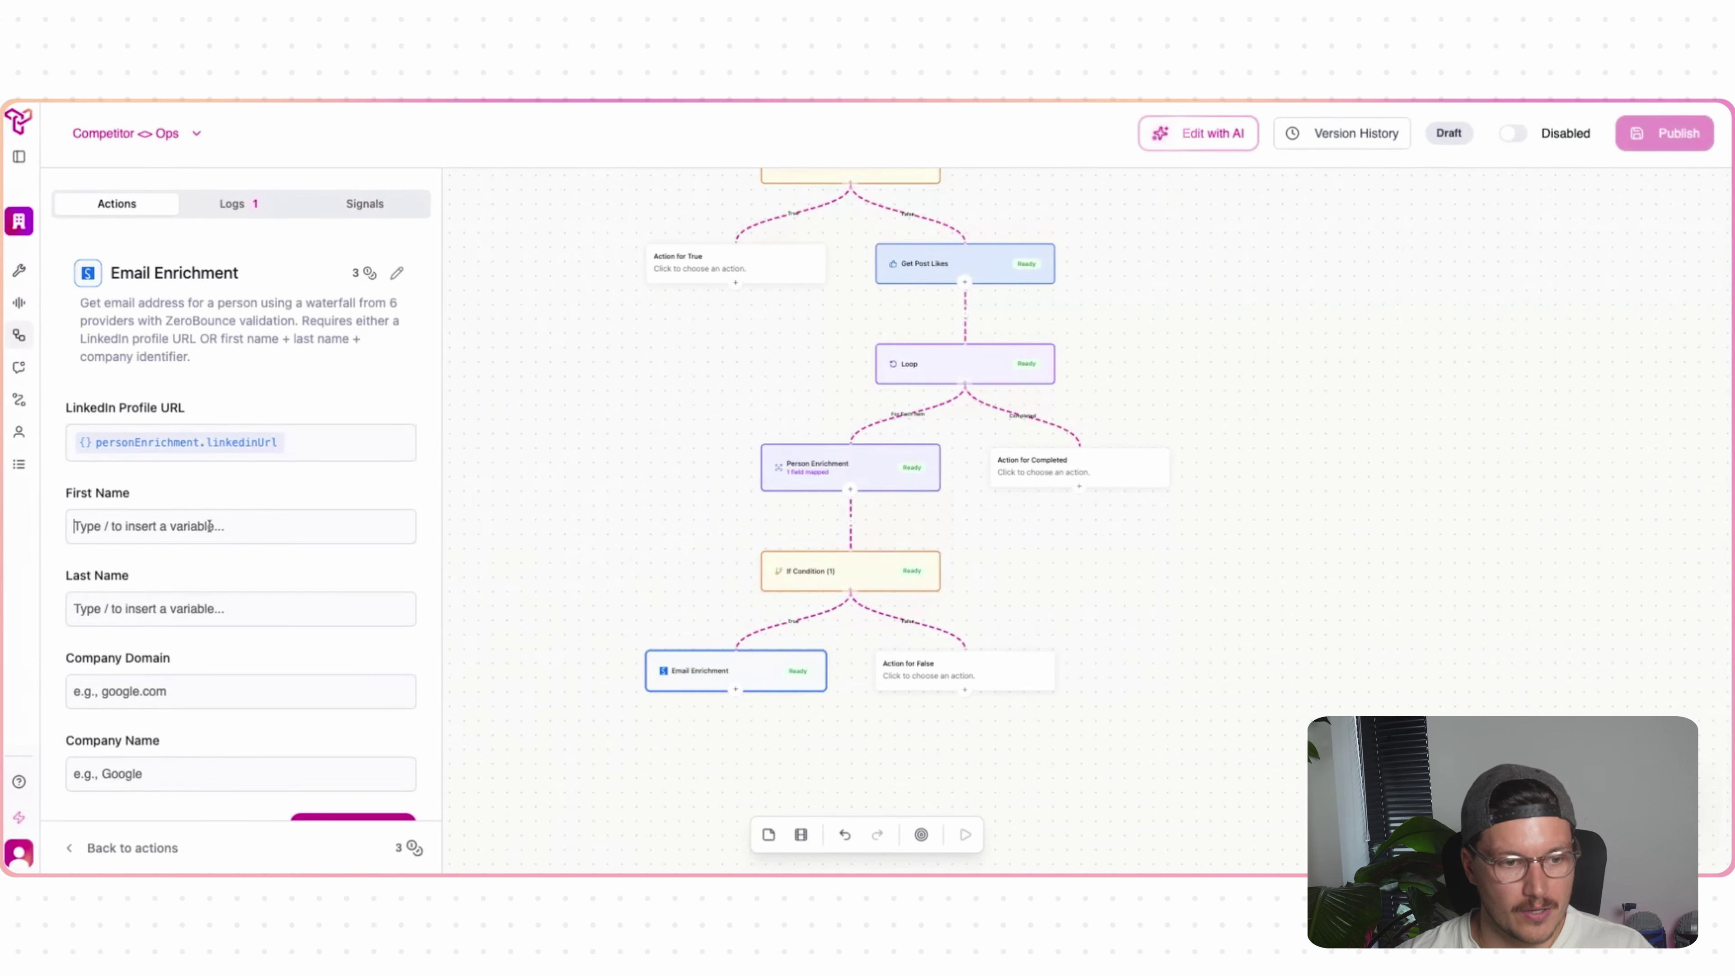
- Map the Email Enrichment's First Name and Last Name to the personEnrichment.firstName and personEnrichment.lastName variables
type("/first name")
key("Return")
left_click(263, 605)
type("/last nam")
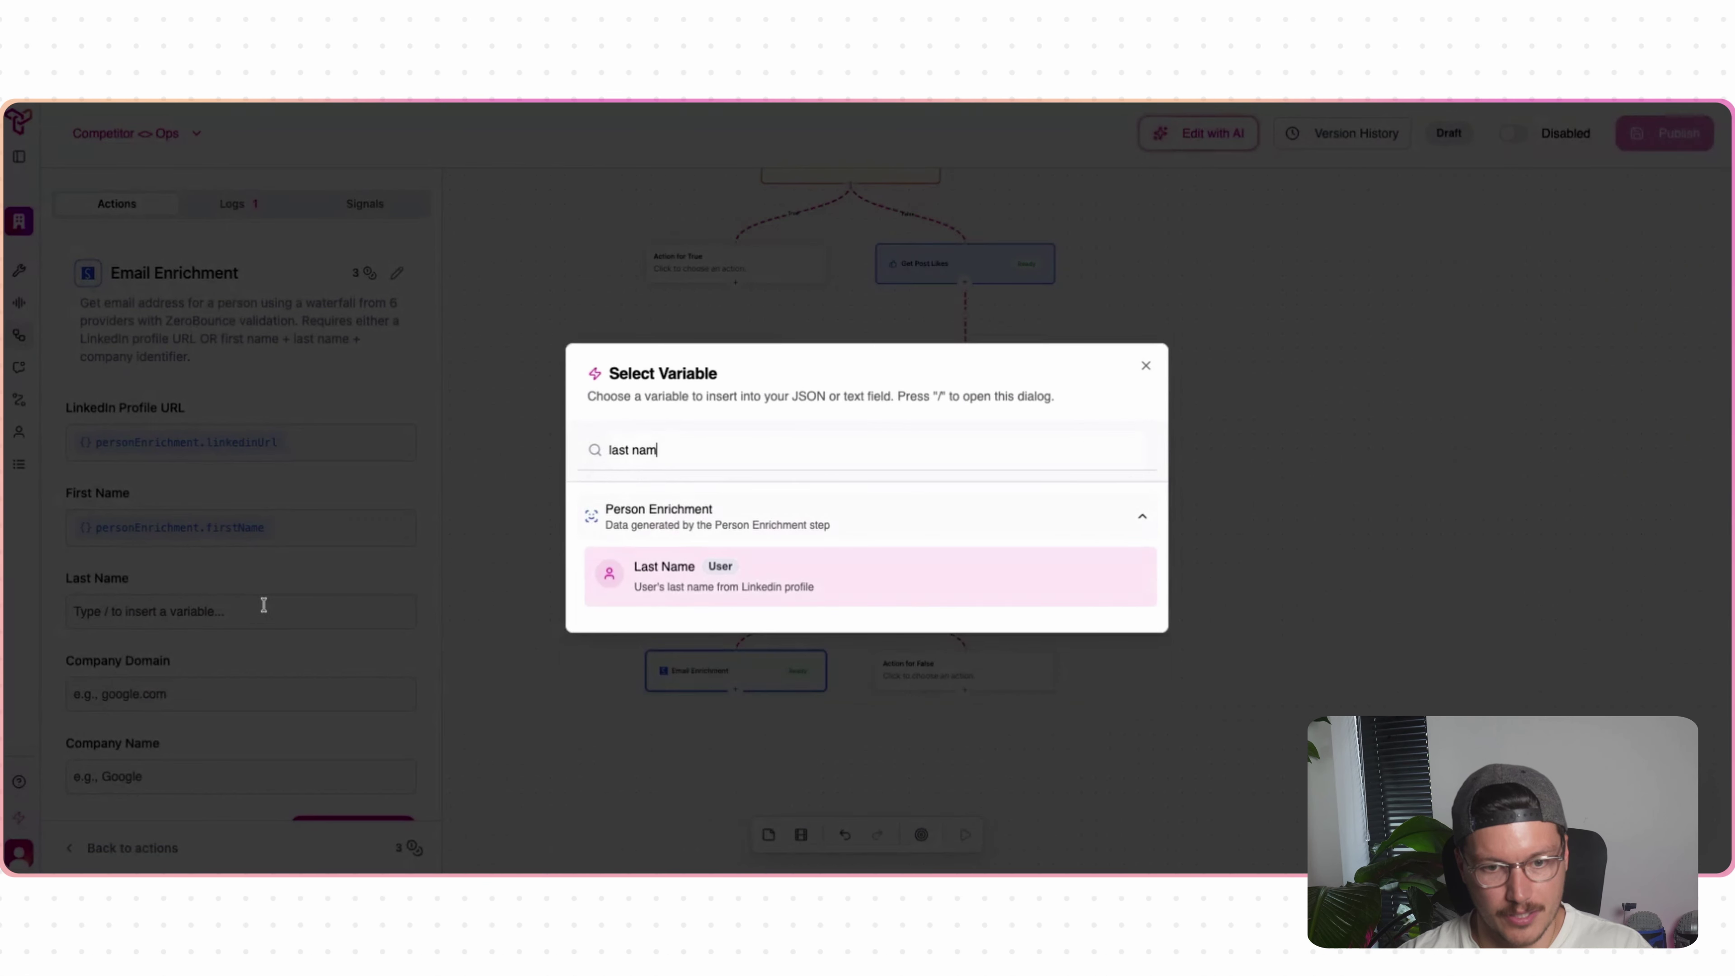
type("e")
key("Return")
- Map Company Domain to personEnrichment.companyDomain and Company Name to the Current Company Name variable, and save the Email Enrichment to the workflow
type("/company domain")
key("Return")
left_click(214, 717)
type("/company name")
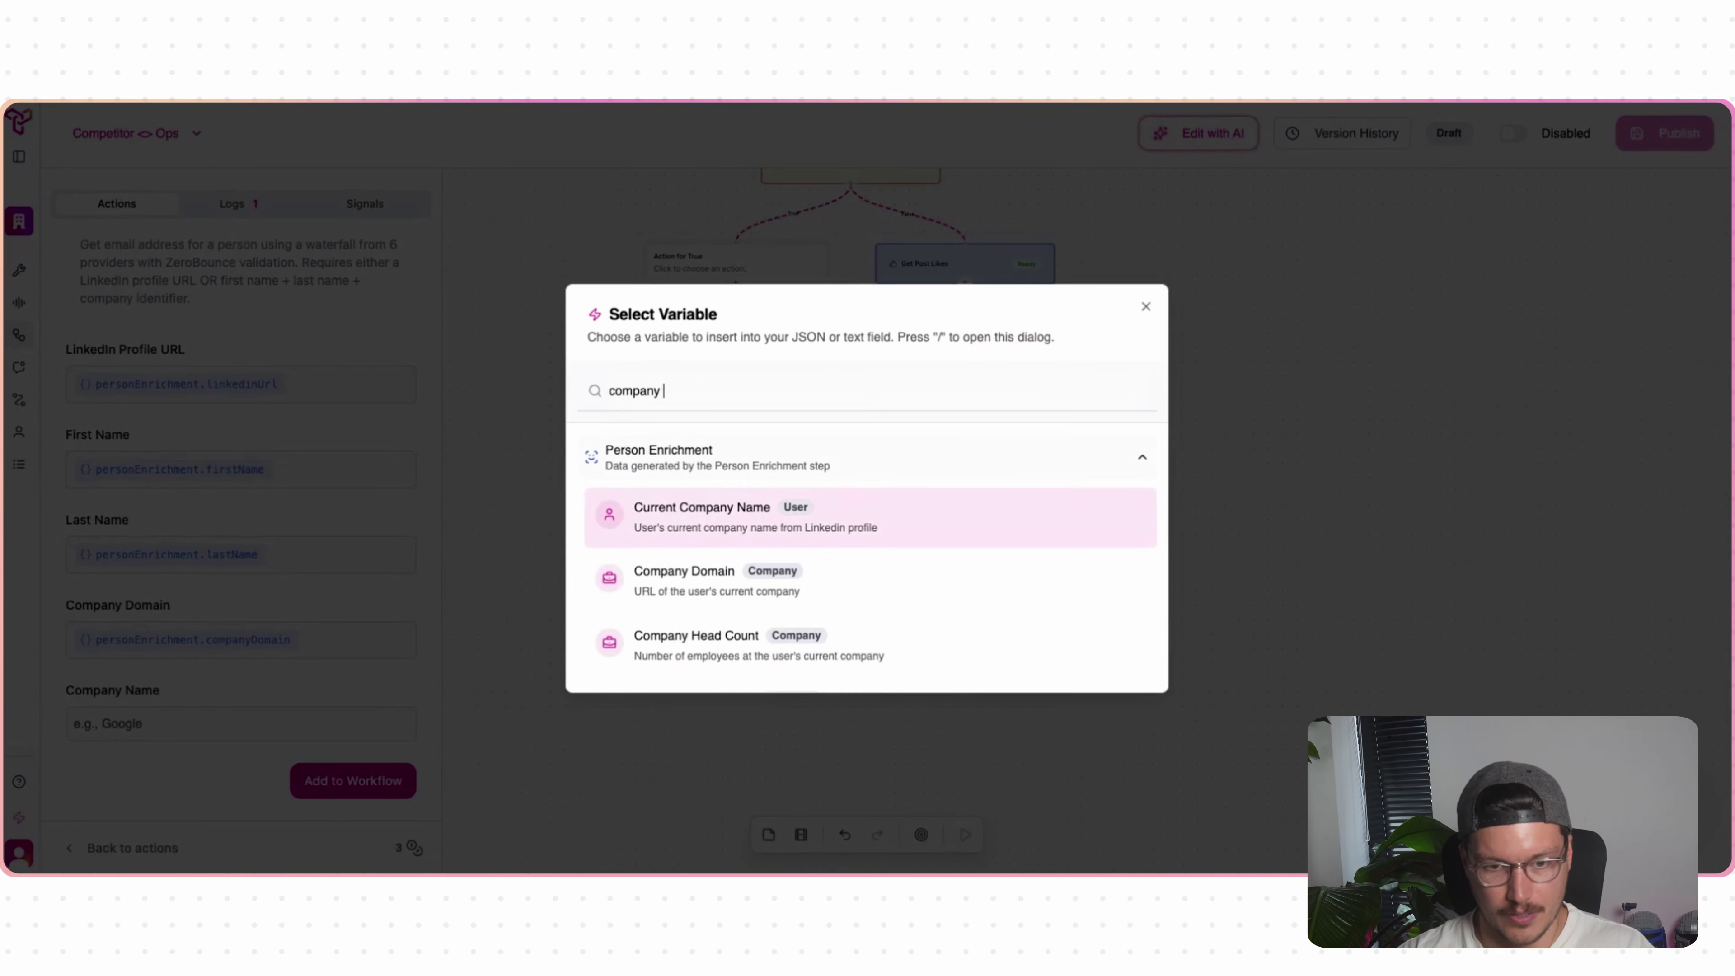
key("Return")
left_click(354, 783)
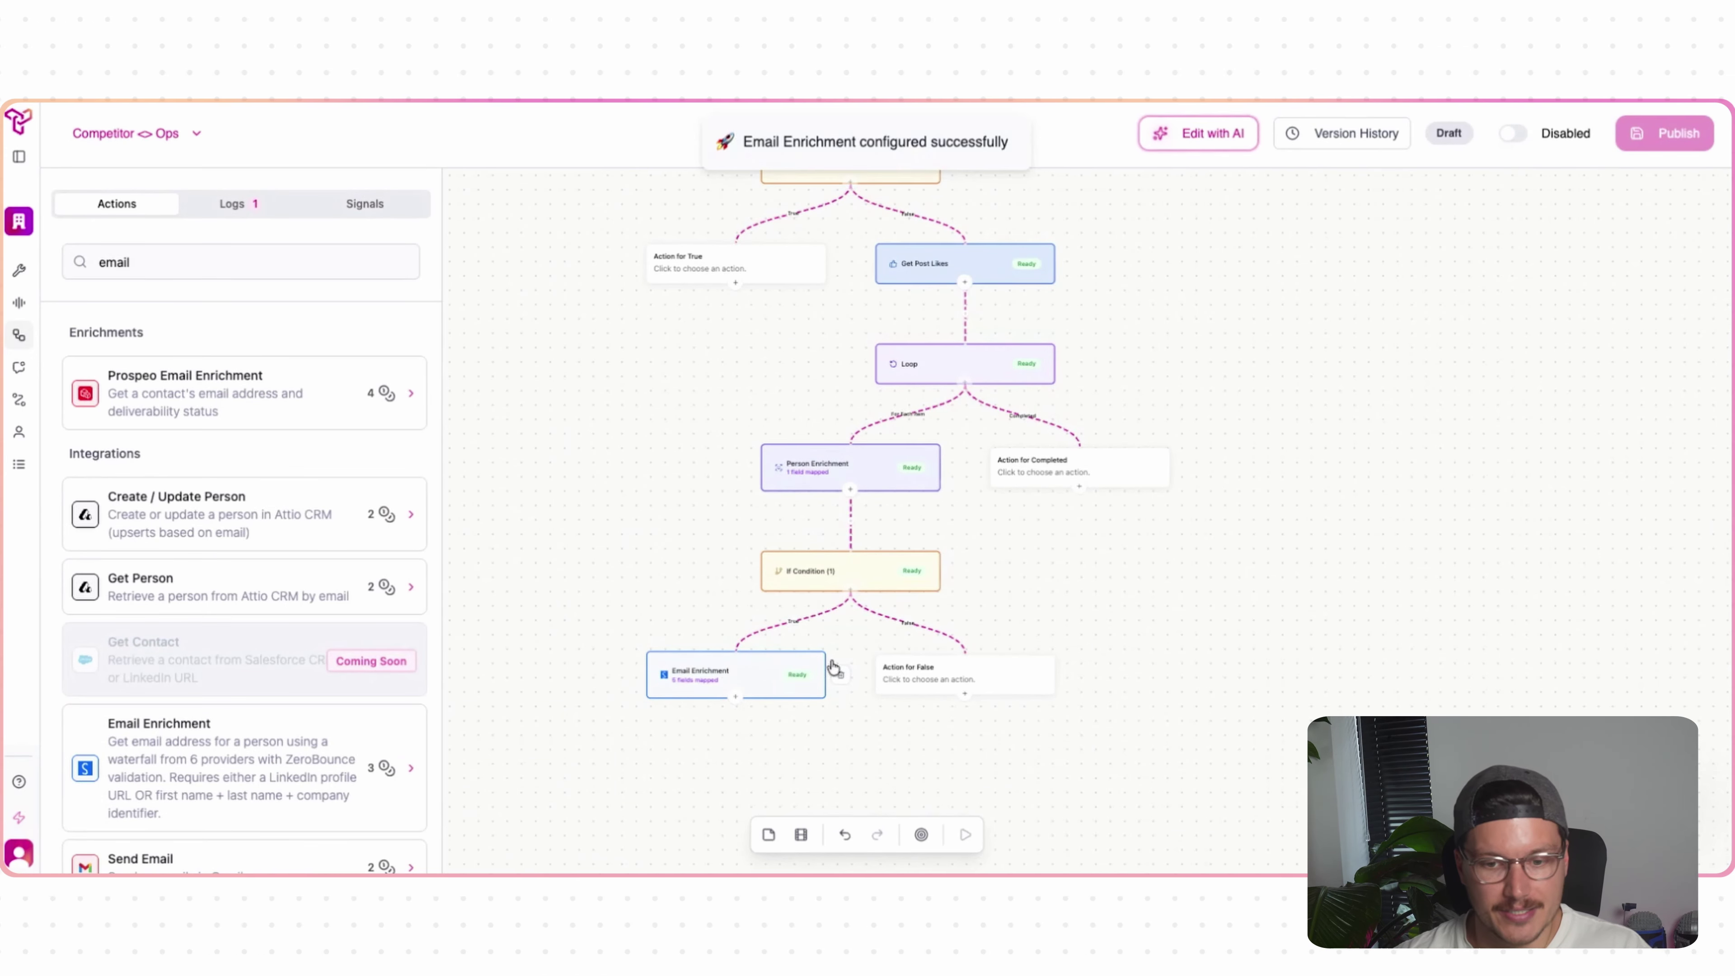
- Delete the empty False branch of the job title condition
left_click(1069, 676)
left_click(1030, 518)
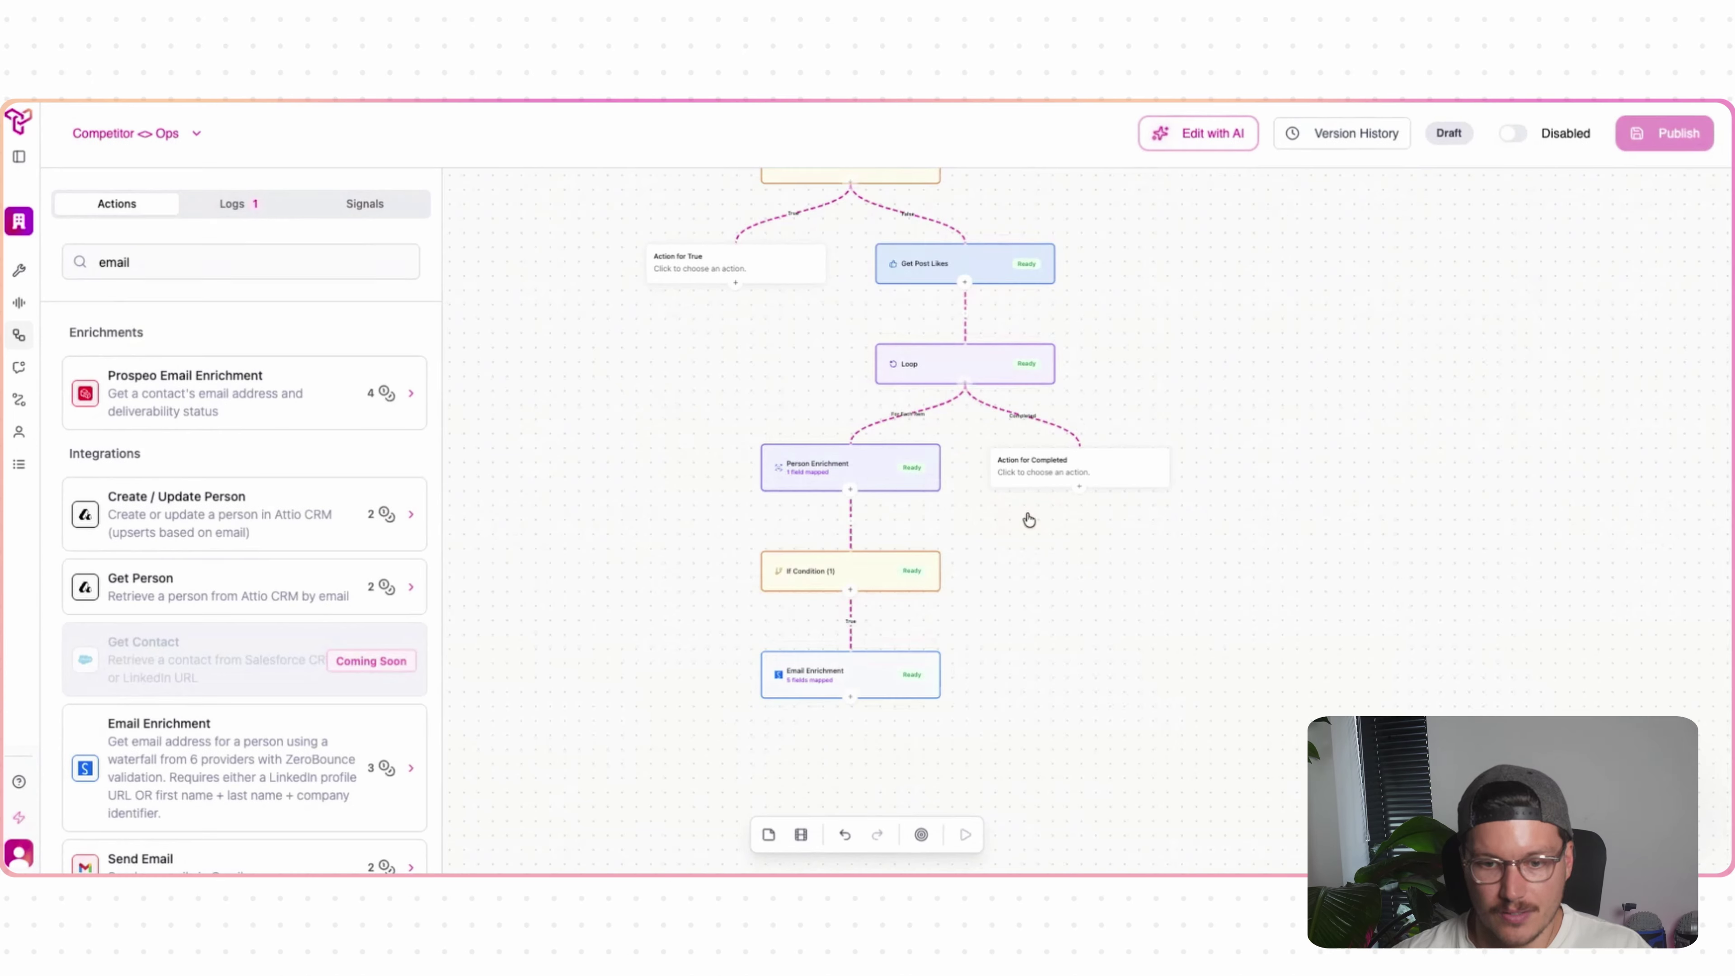
- Add a Send to Instantly Campaign action to the loop's Completed branch and look through the available campaigns without choosing one
left_click(1045, 468)
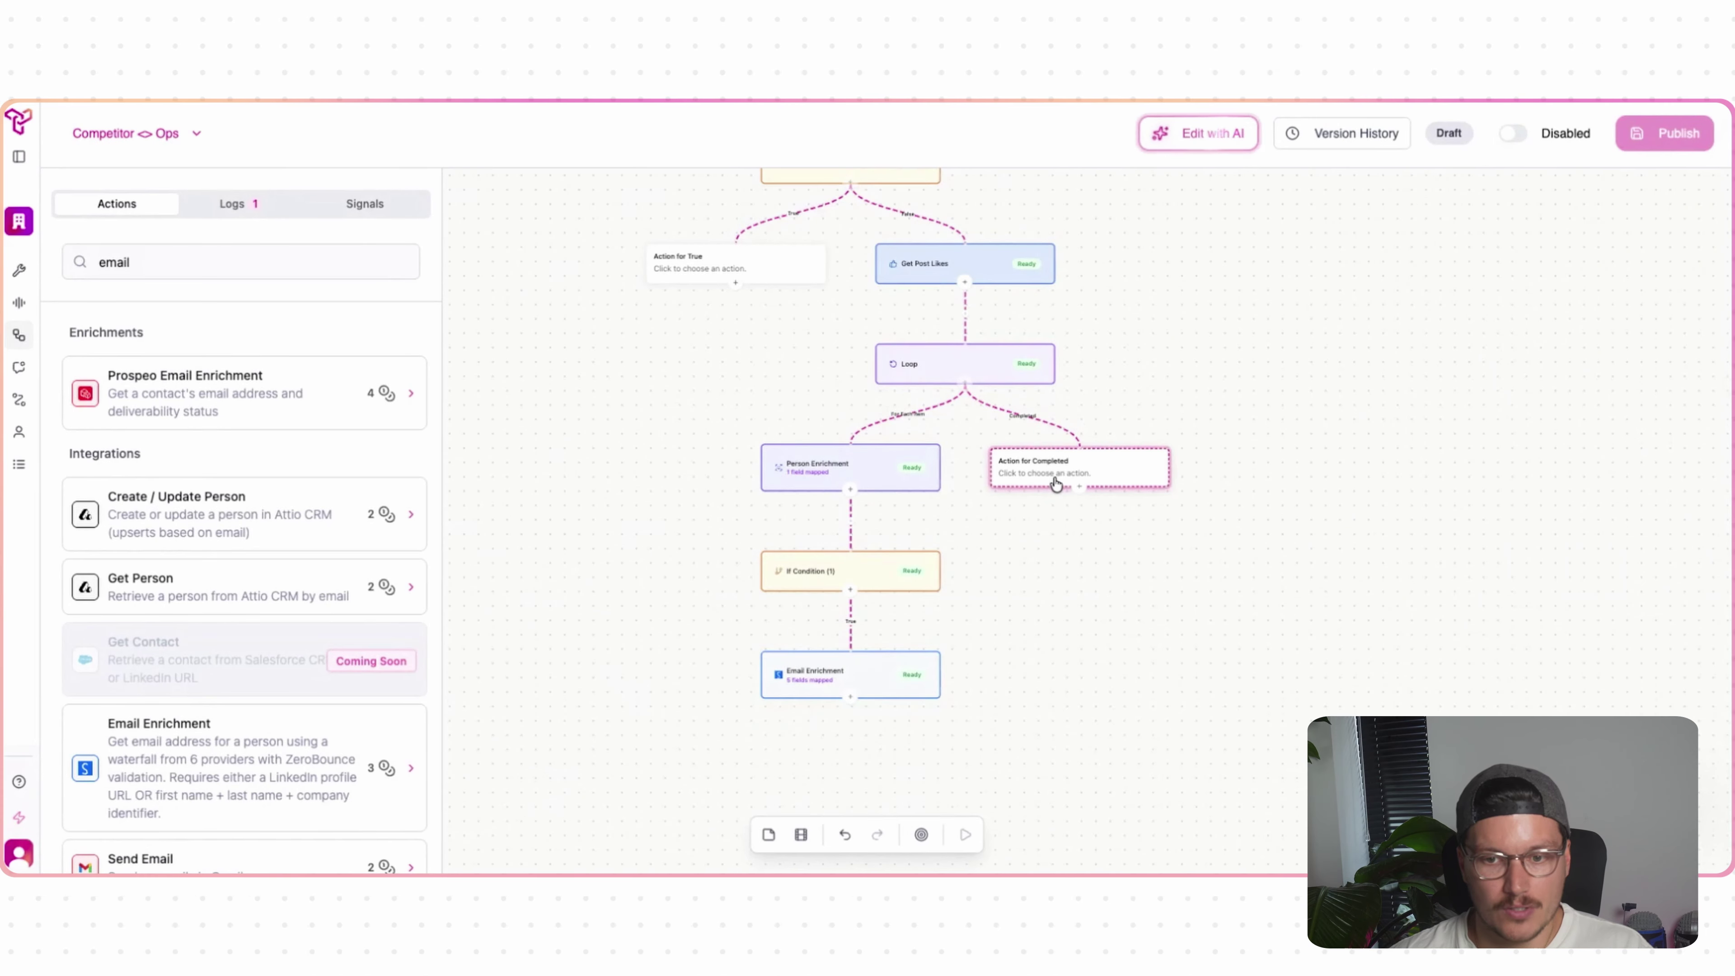
double_click(250, 271)
type("inst")
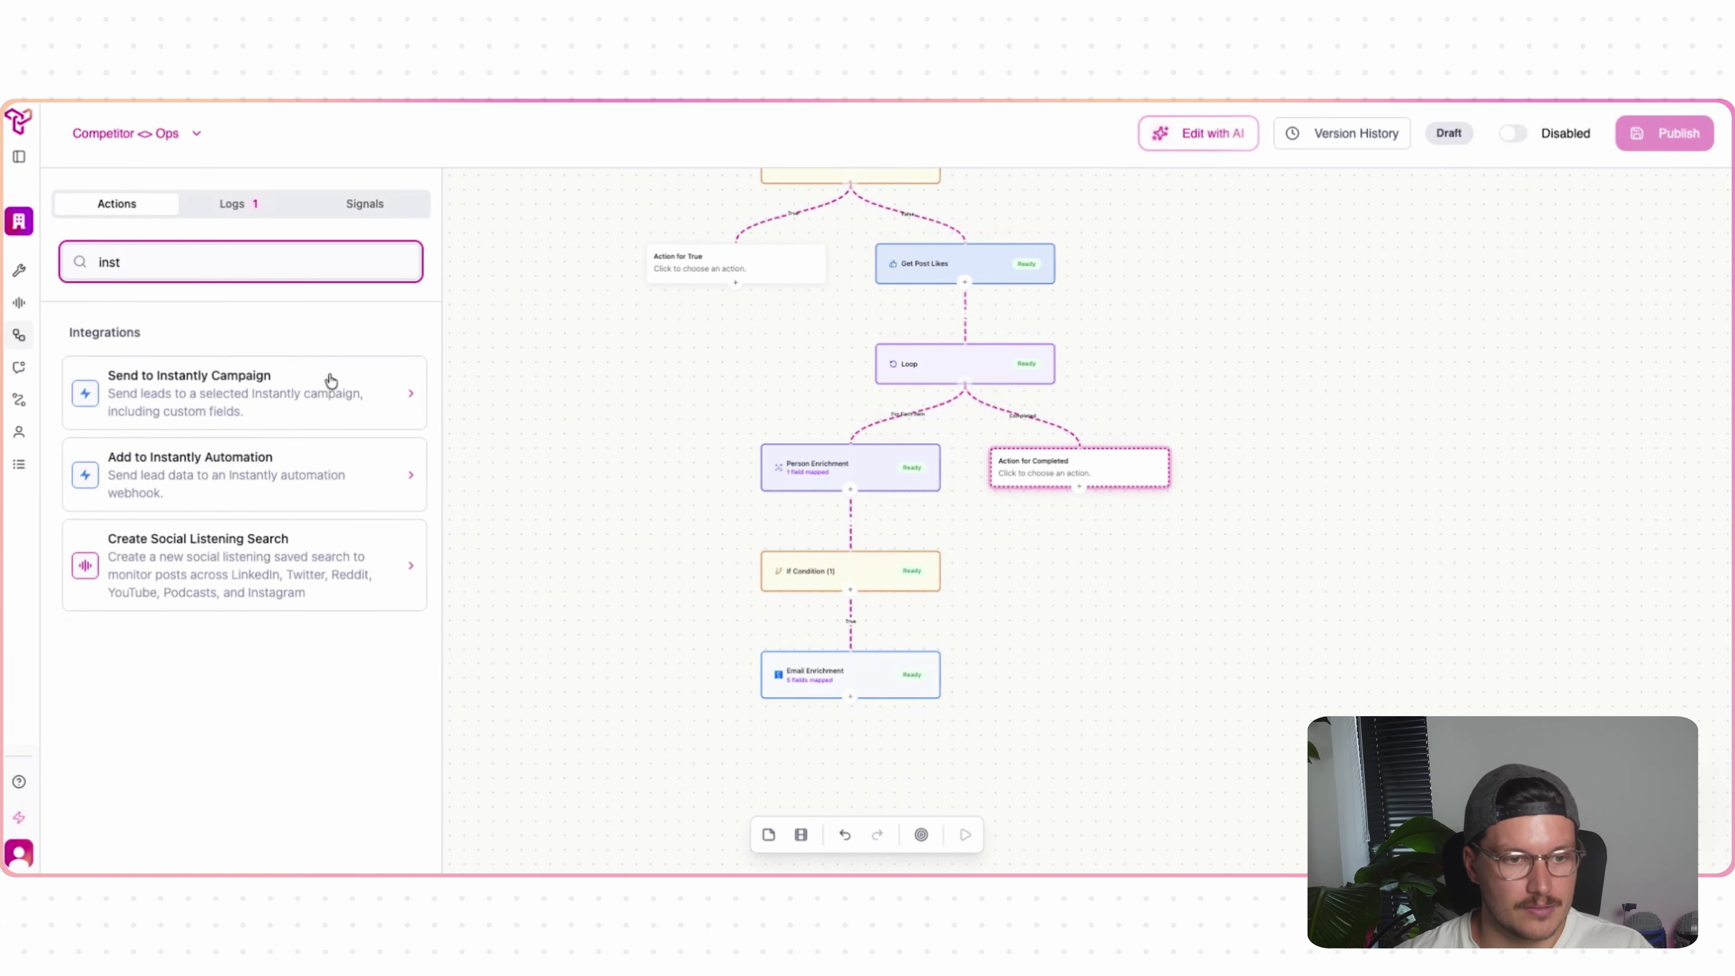
left_click(284, 407)
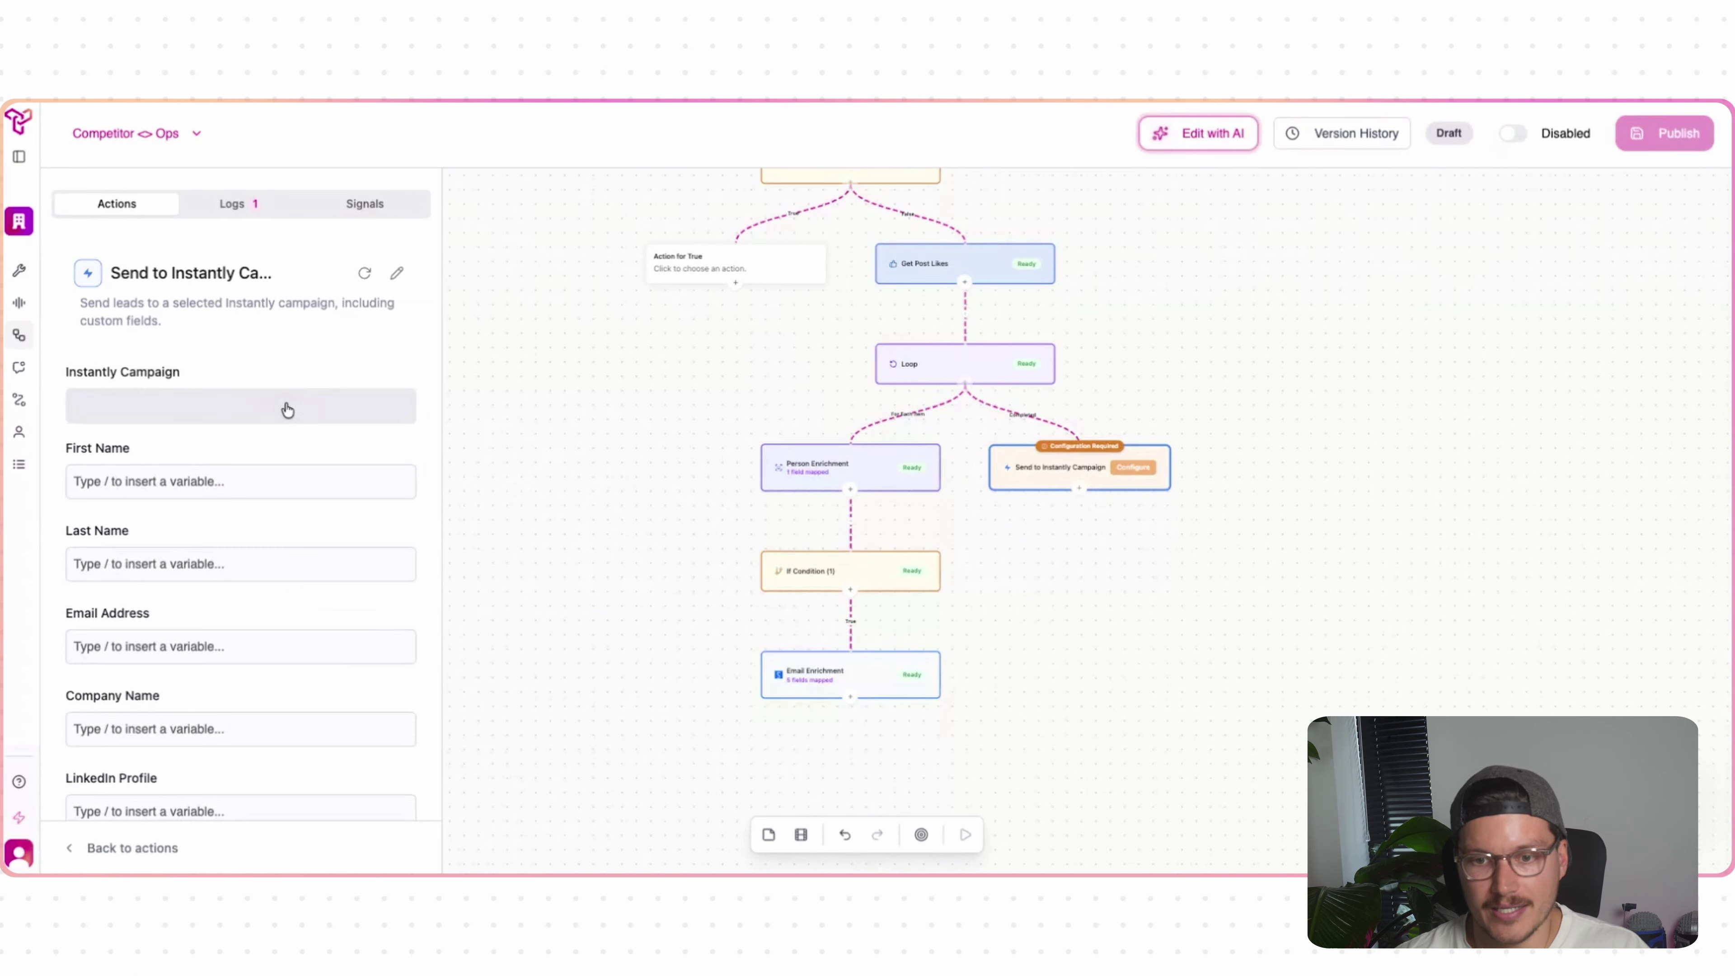
left_click(240, 422)
scroll(280, 495, "down", 5)
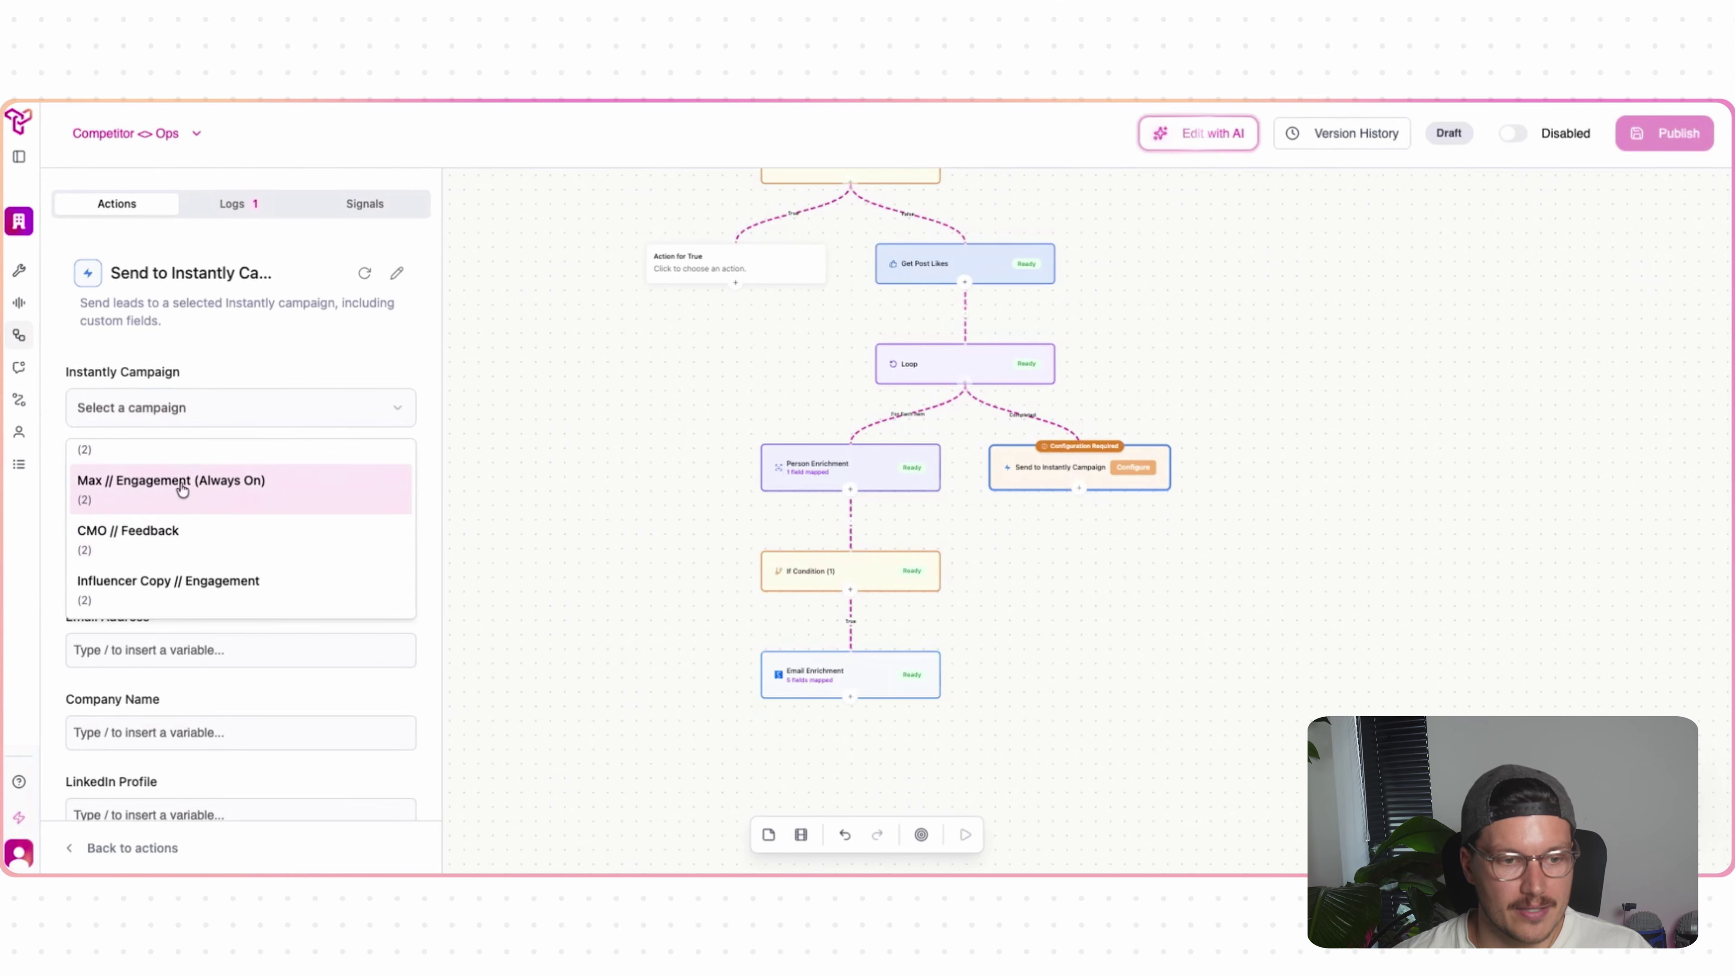
left_click(554, 460)
- Add an Agent action to the empty True branch of the first If Condition
left_click_drag(678, 368, 688, 691)
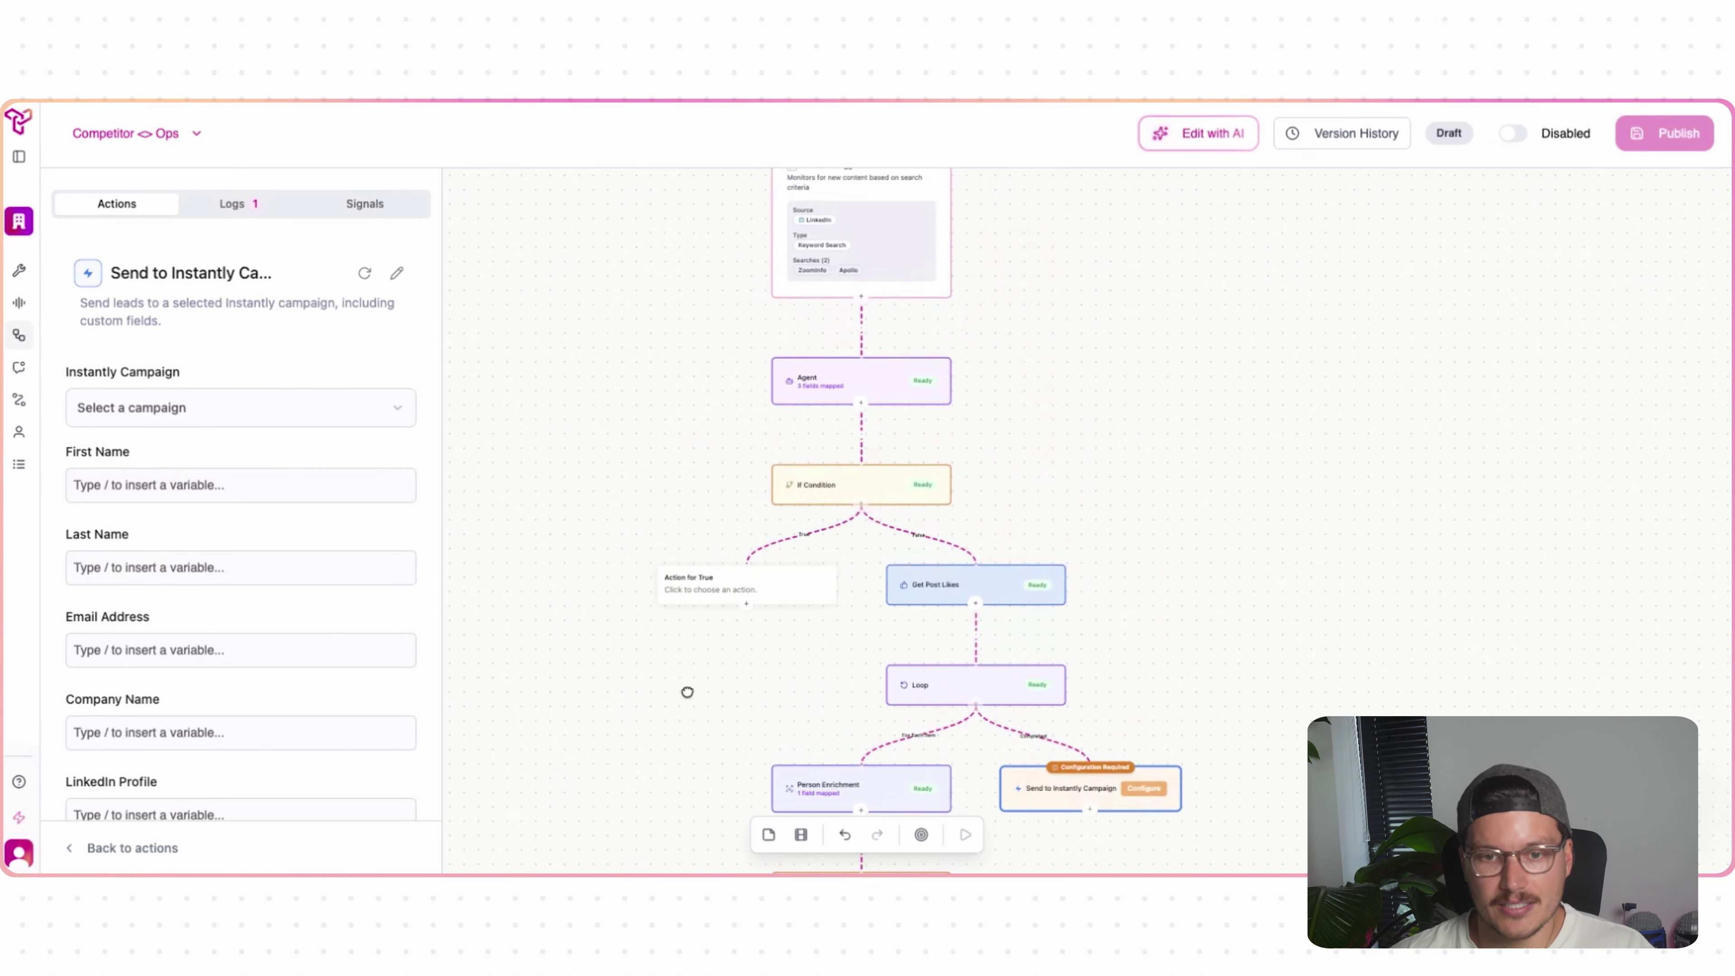
scroll(687, 692, "down", 1)
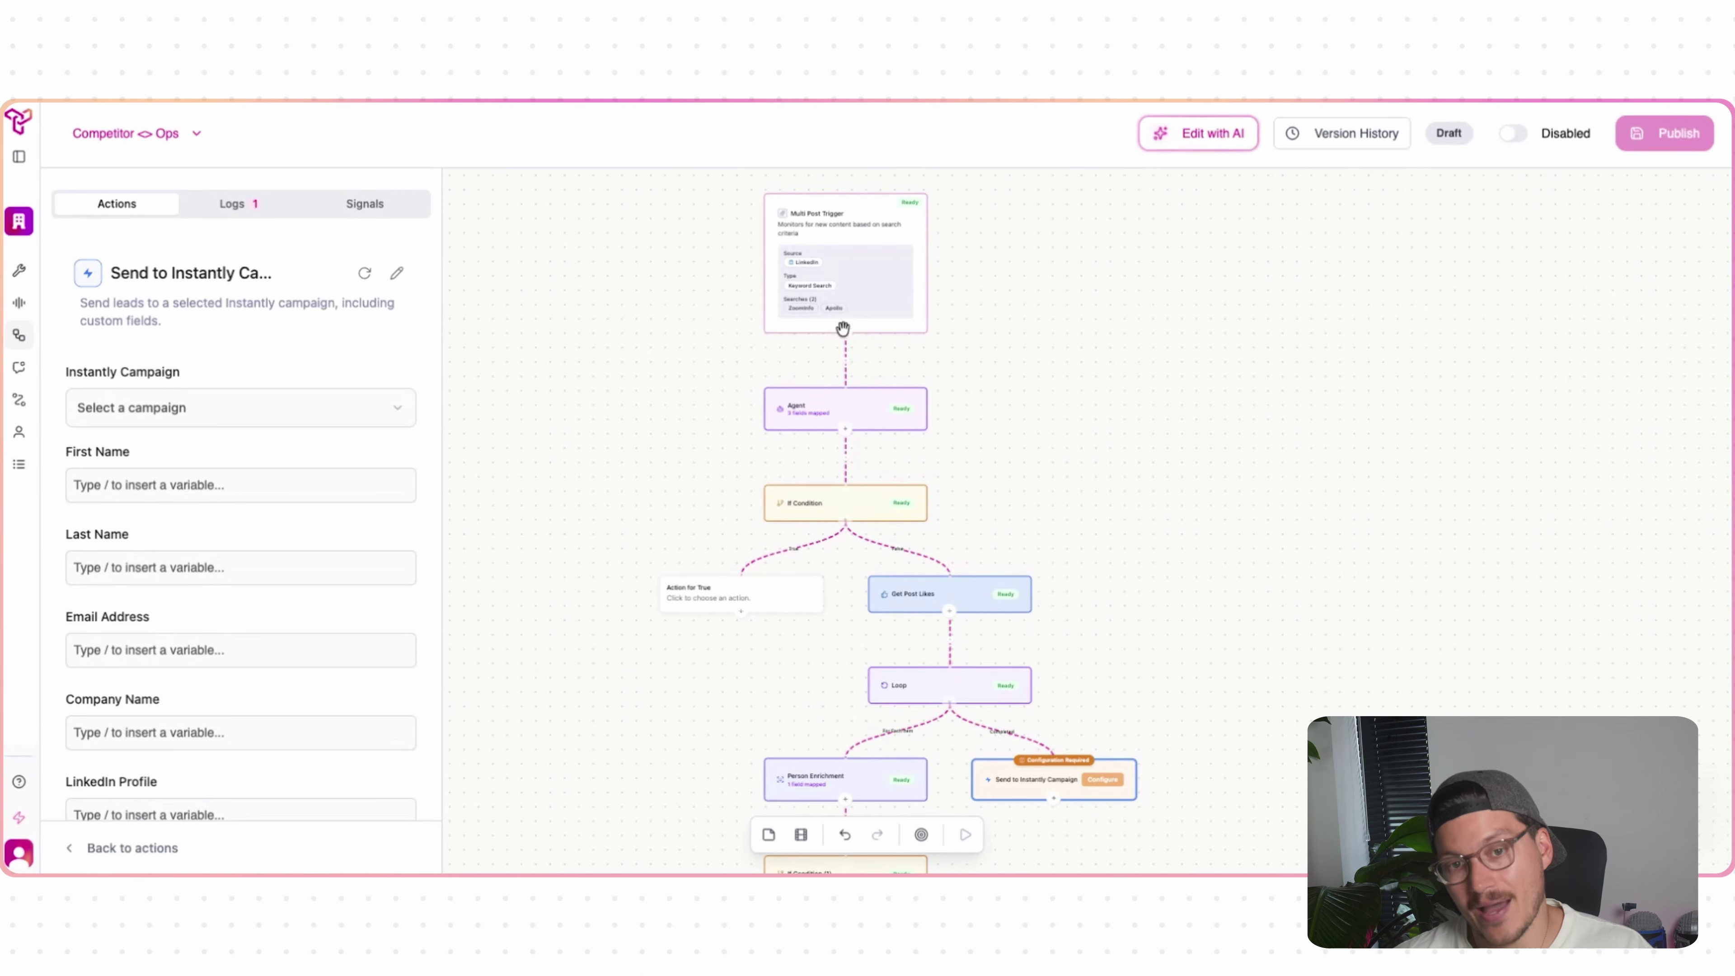
left_click(725, 585)
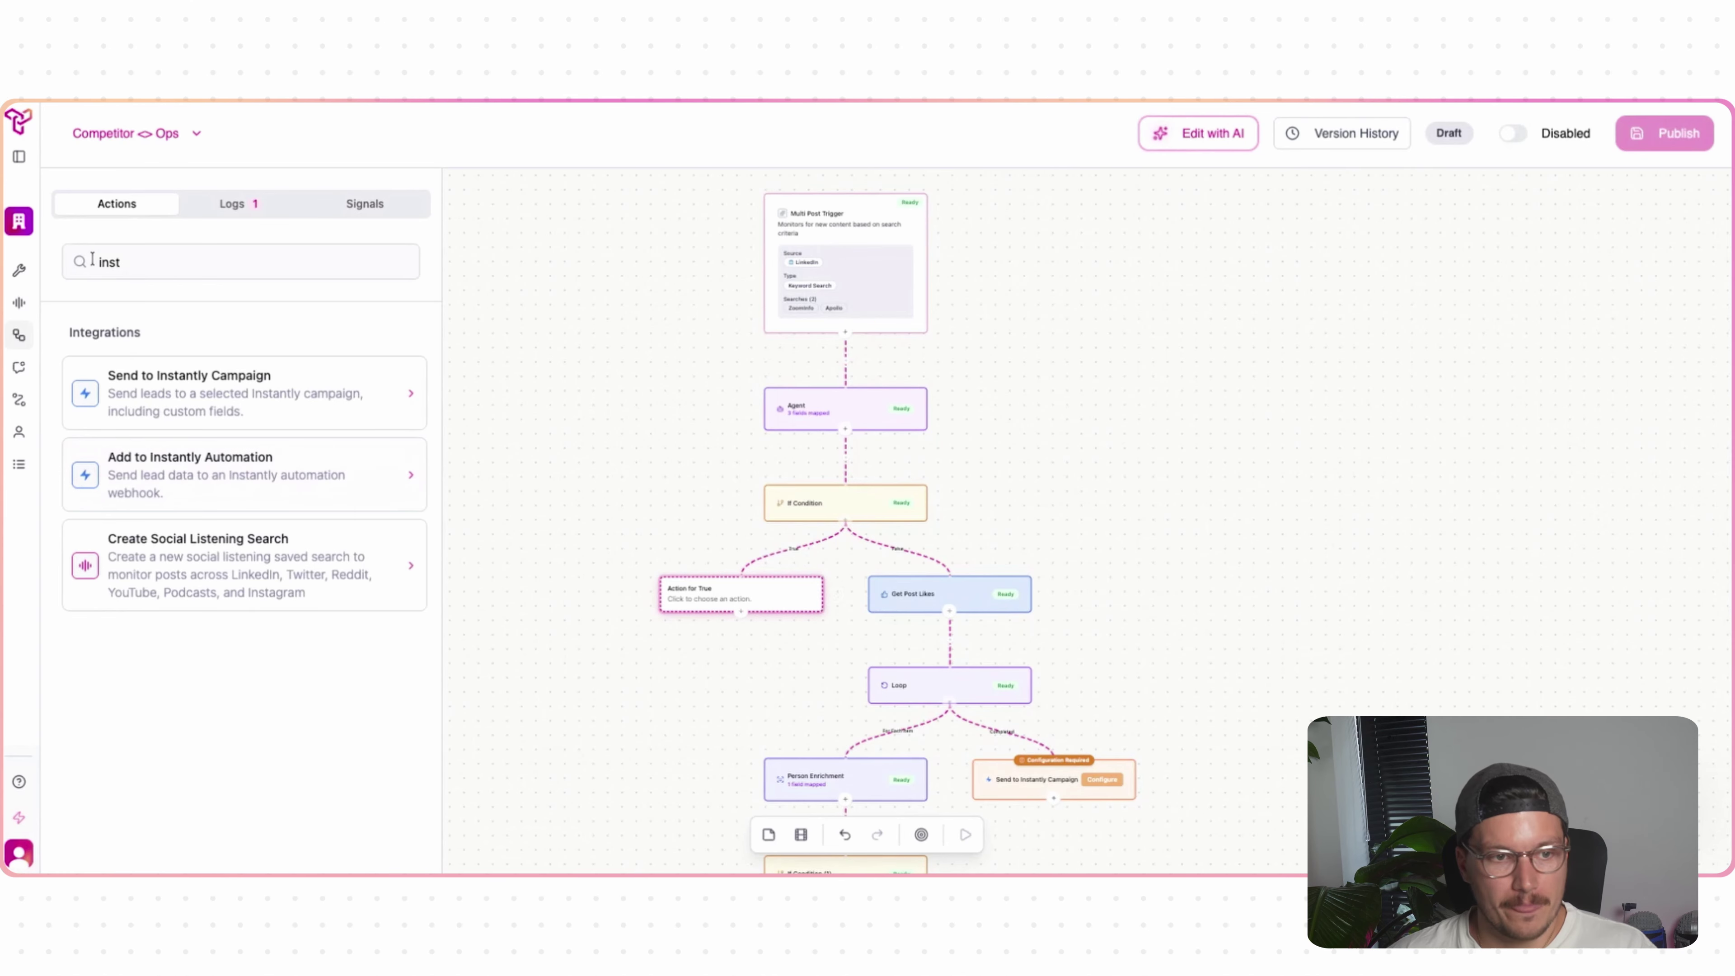
double_click(115, 259)
key("BackSpace")
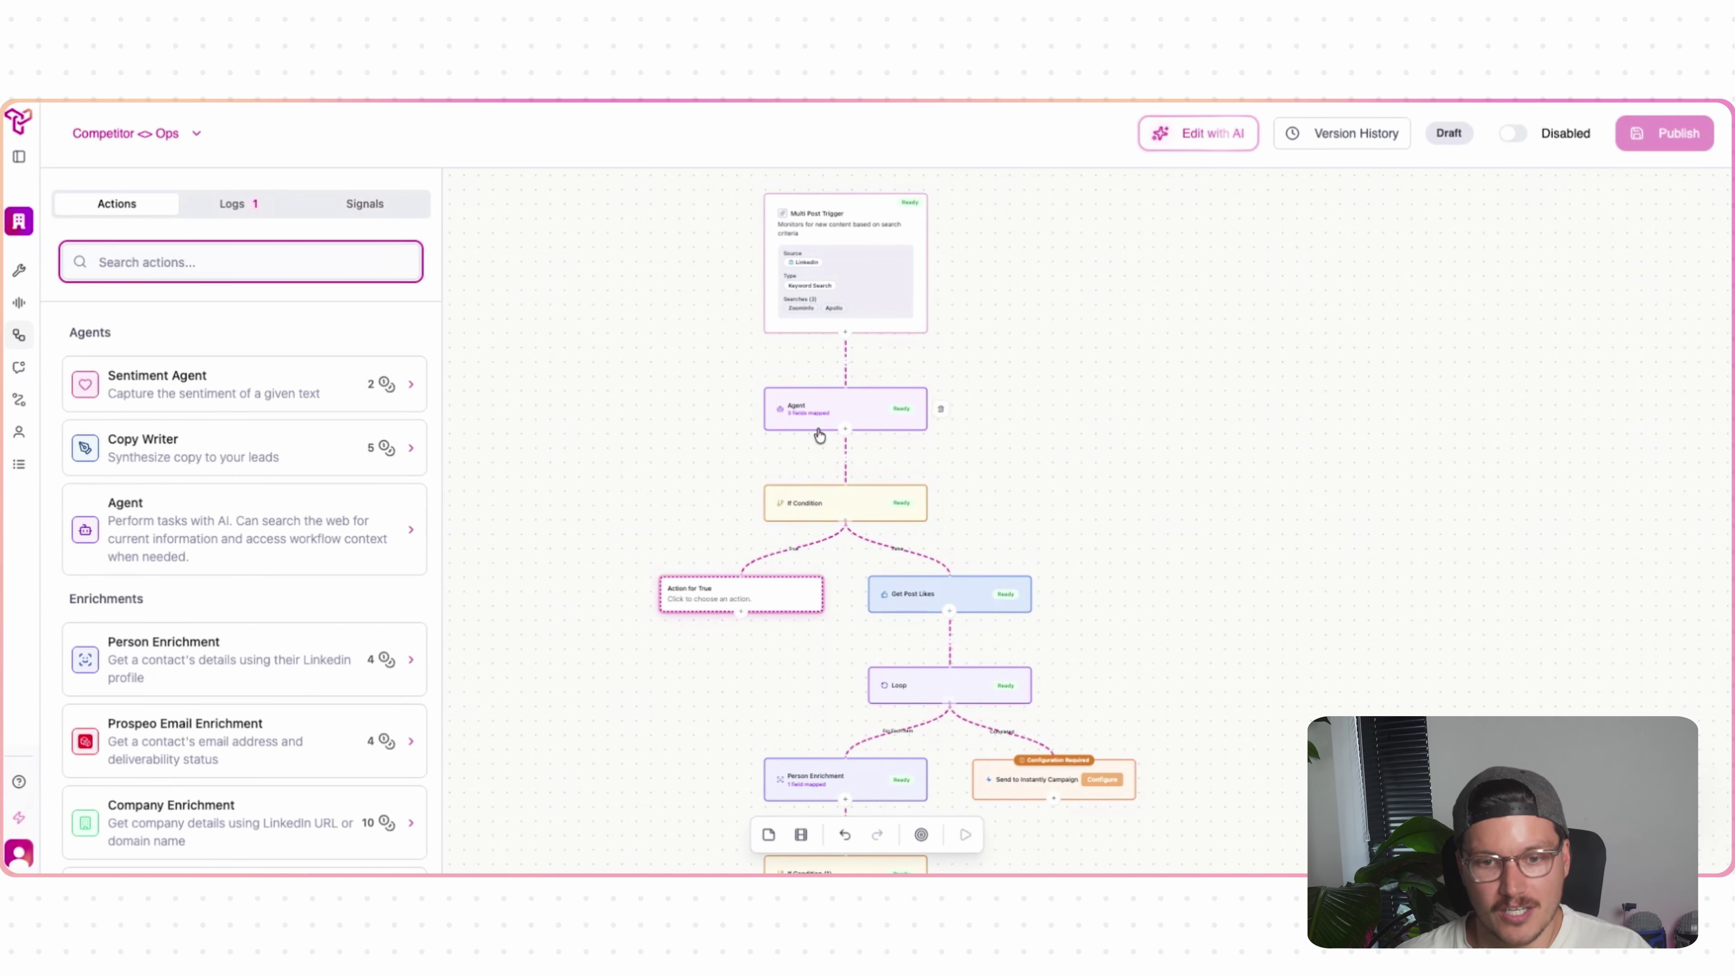
left_click(202, 502)
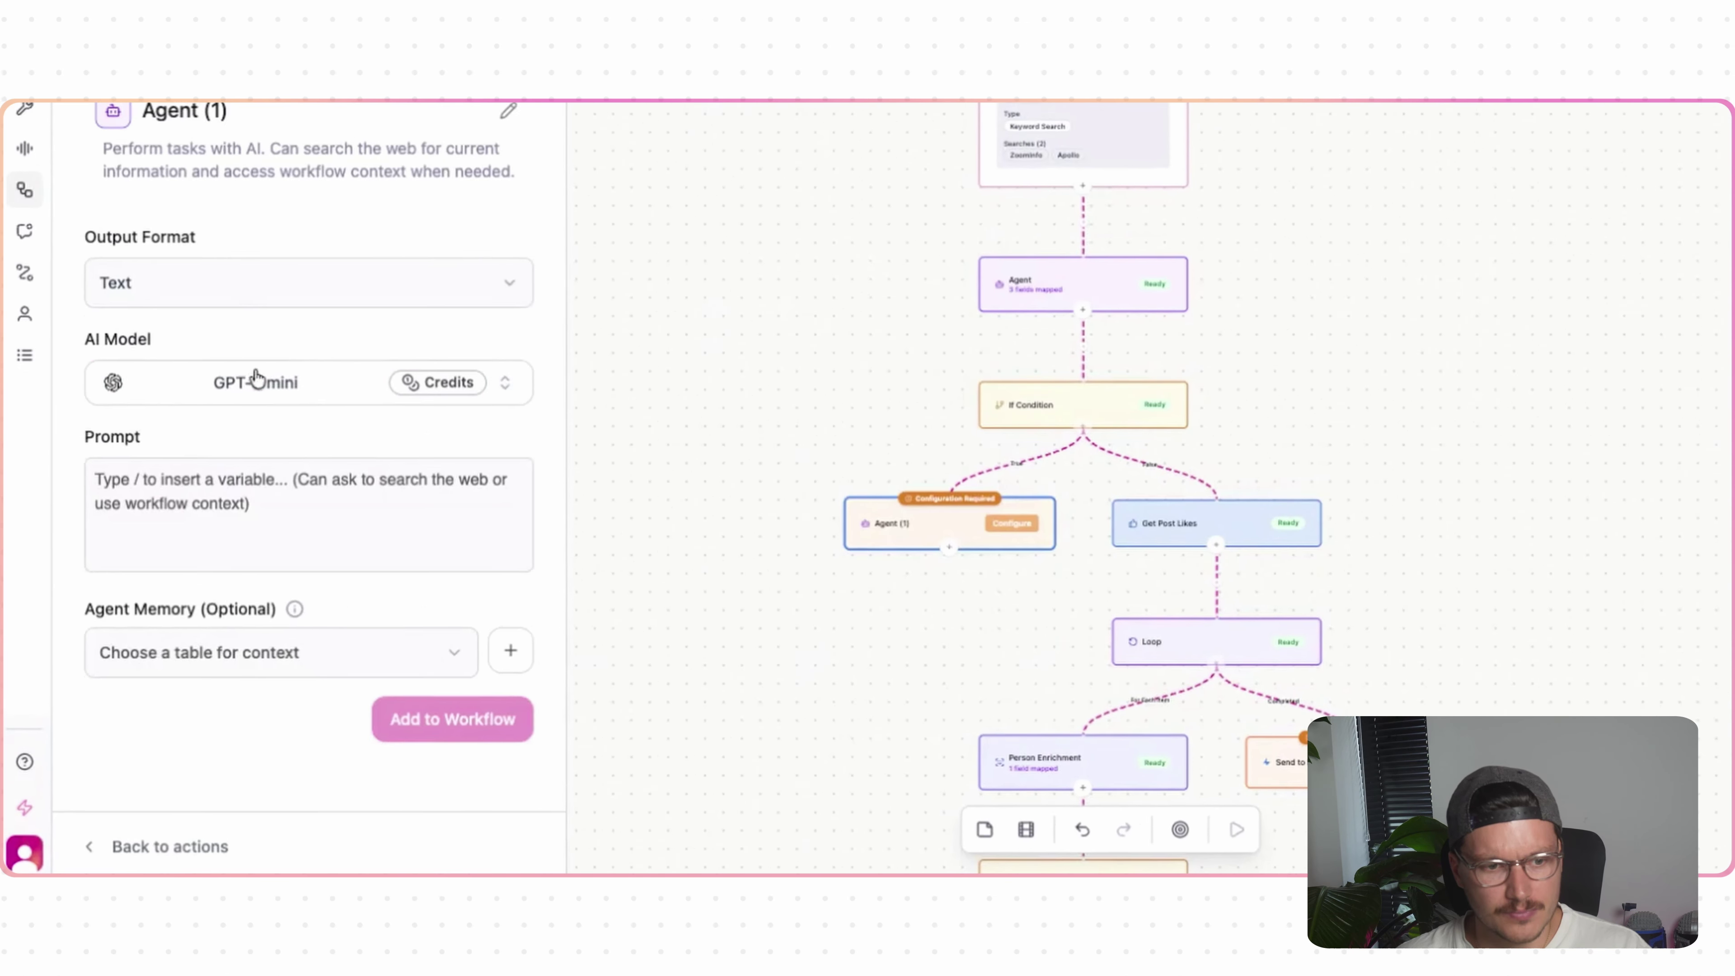
- Set the new agent's AI model to Claude Sonnet 4.6
left_click(255, 376)
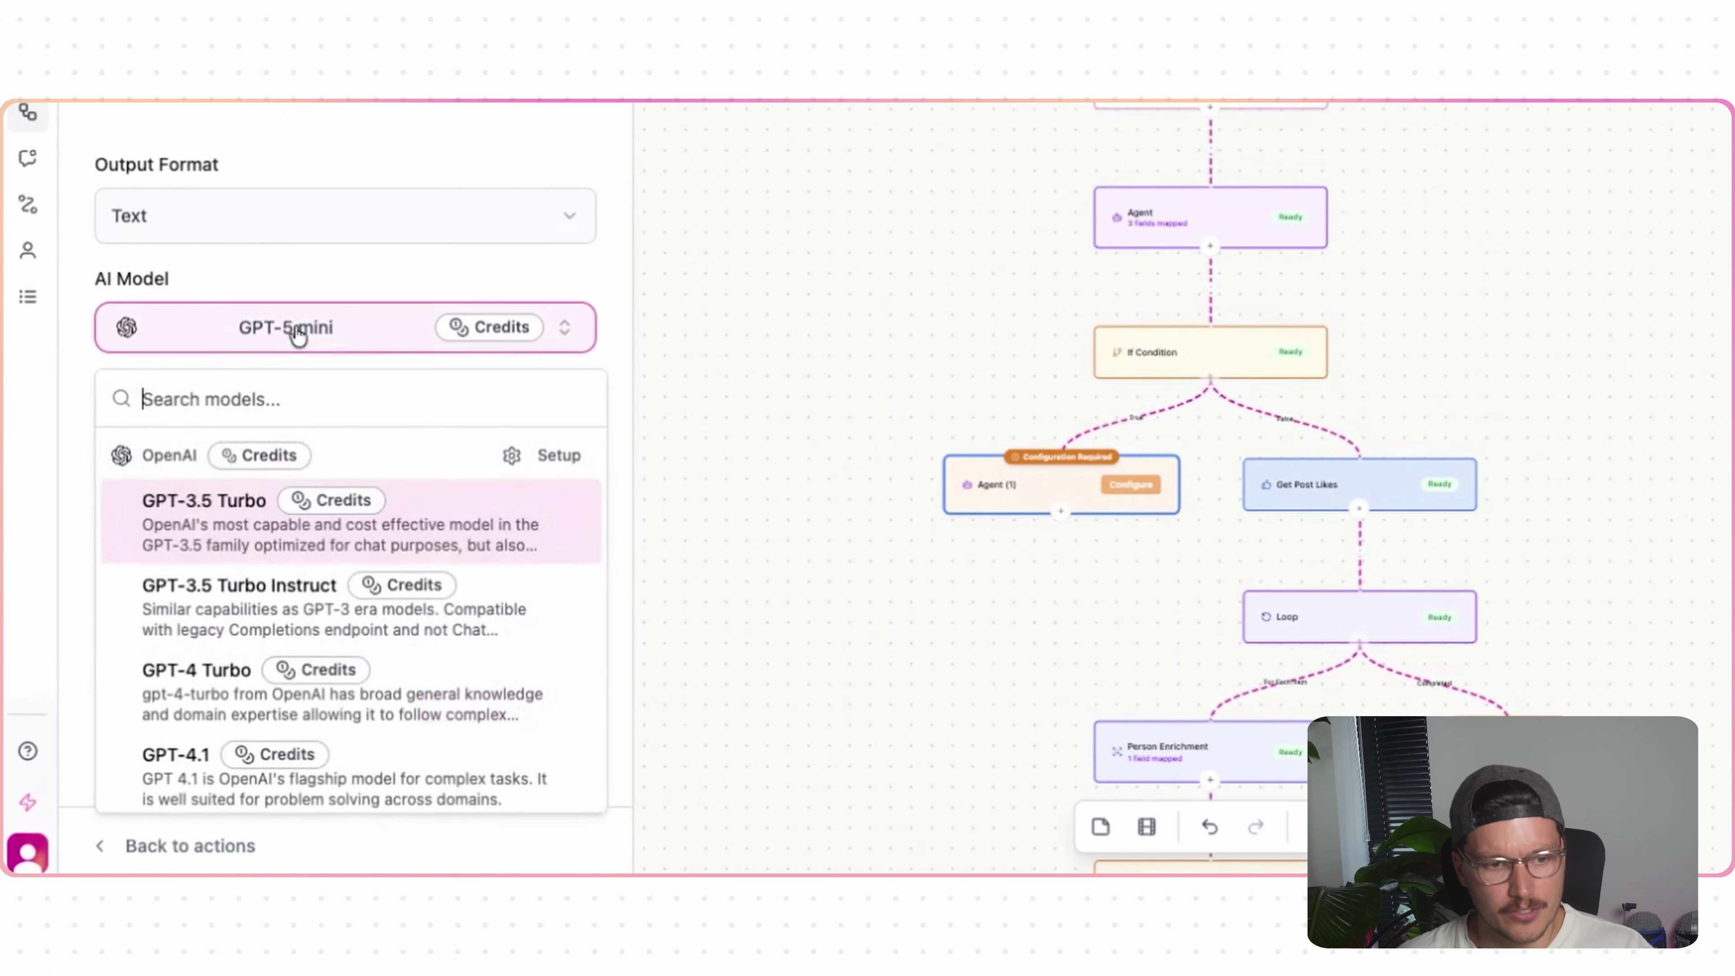
type("4.6")
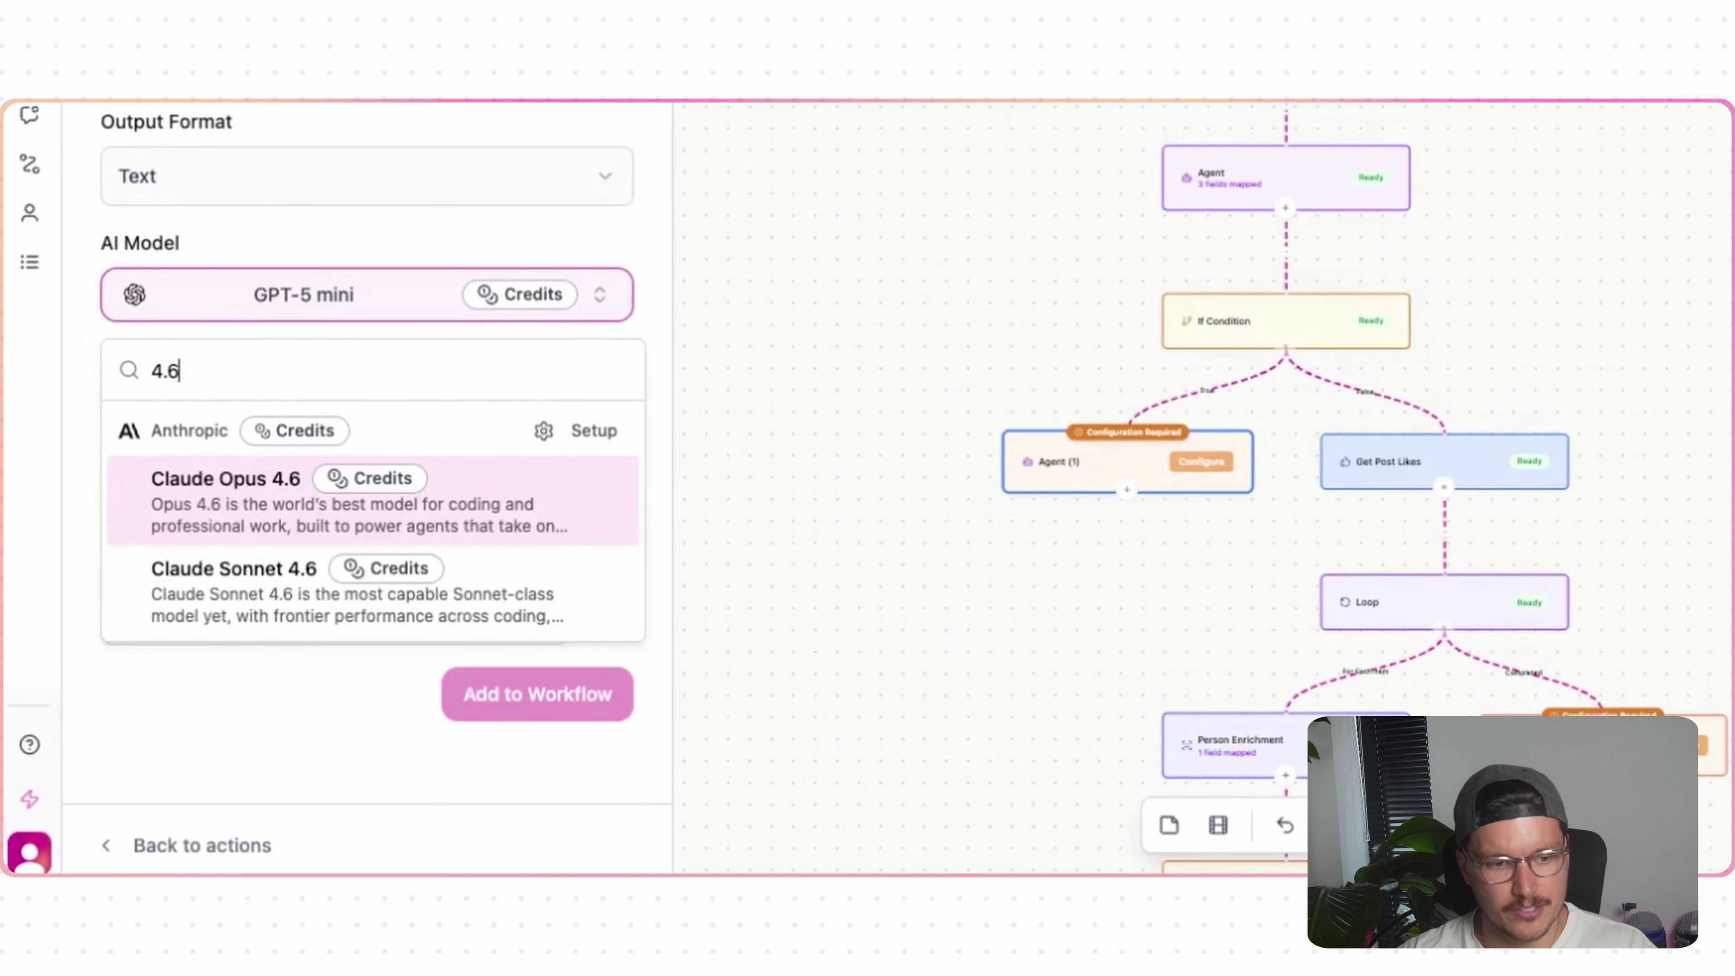
key("Down")
key("Return")
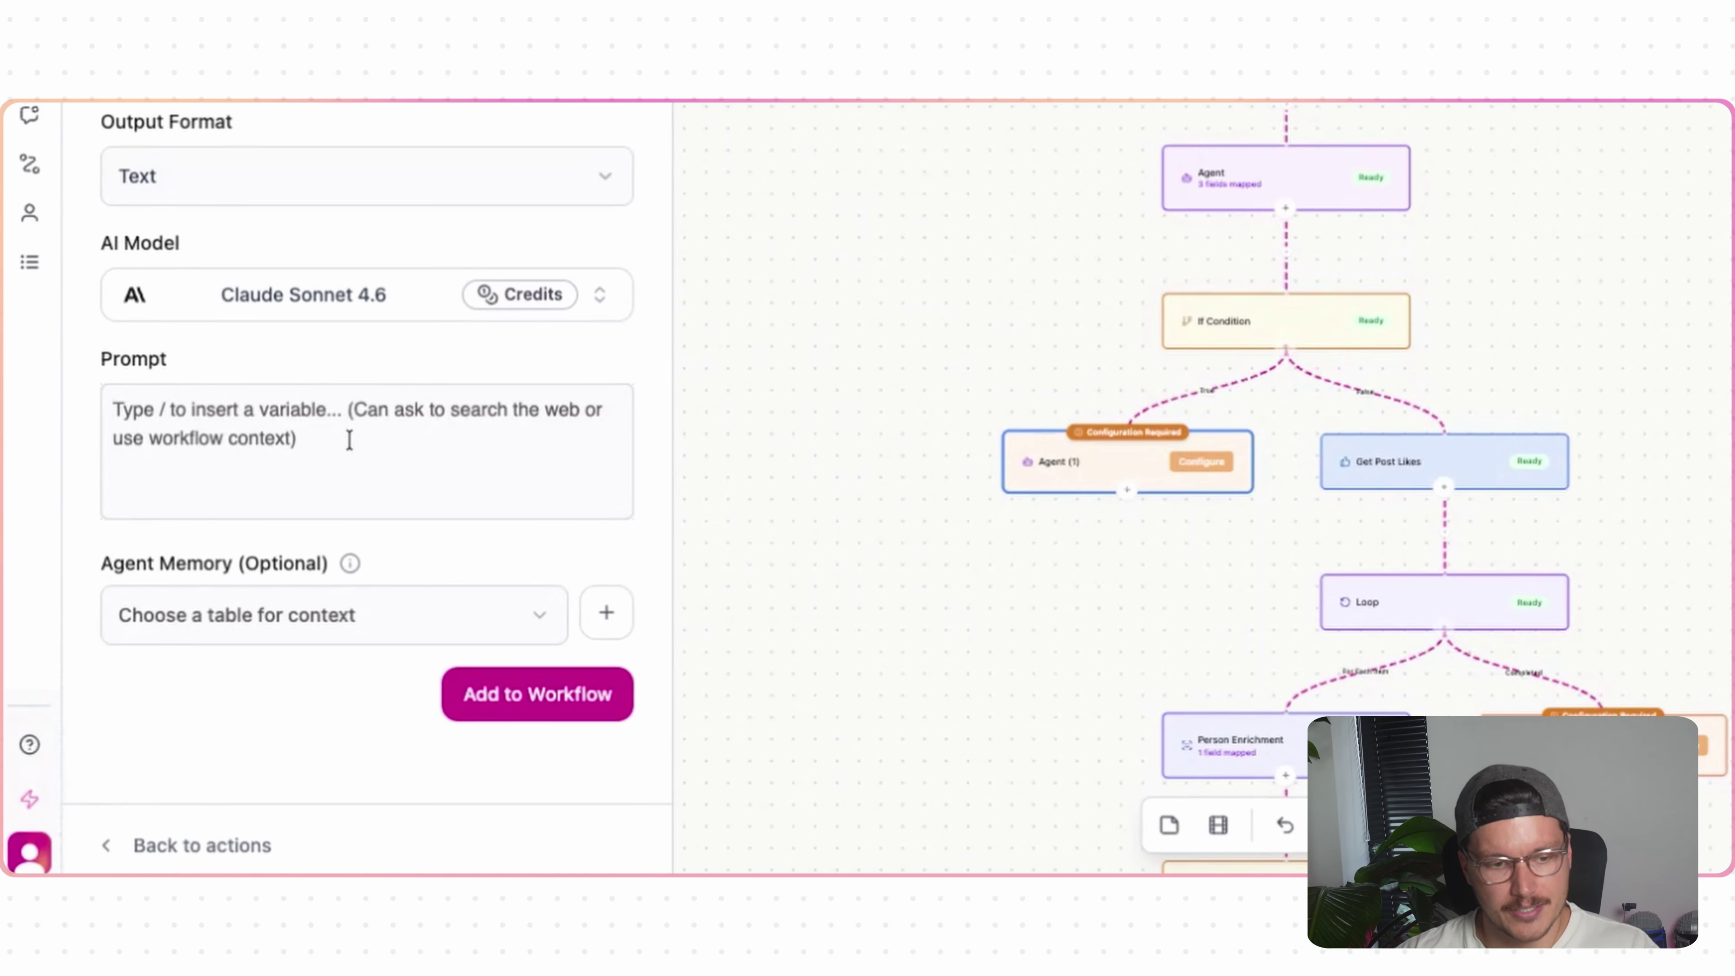
- Write the agent prompt's opening: the person is frustrated with Apollo or ZoomInfo, and provide 1 short sentence on why
type("This person is ")
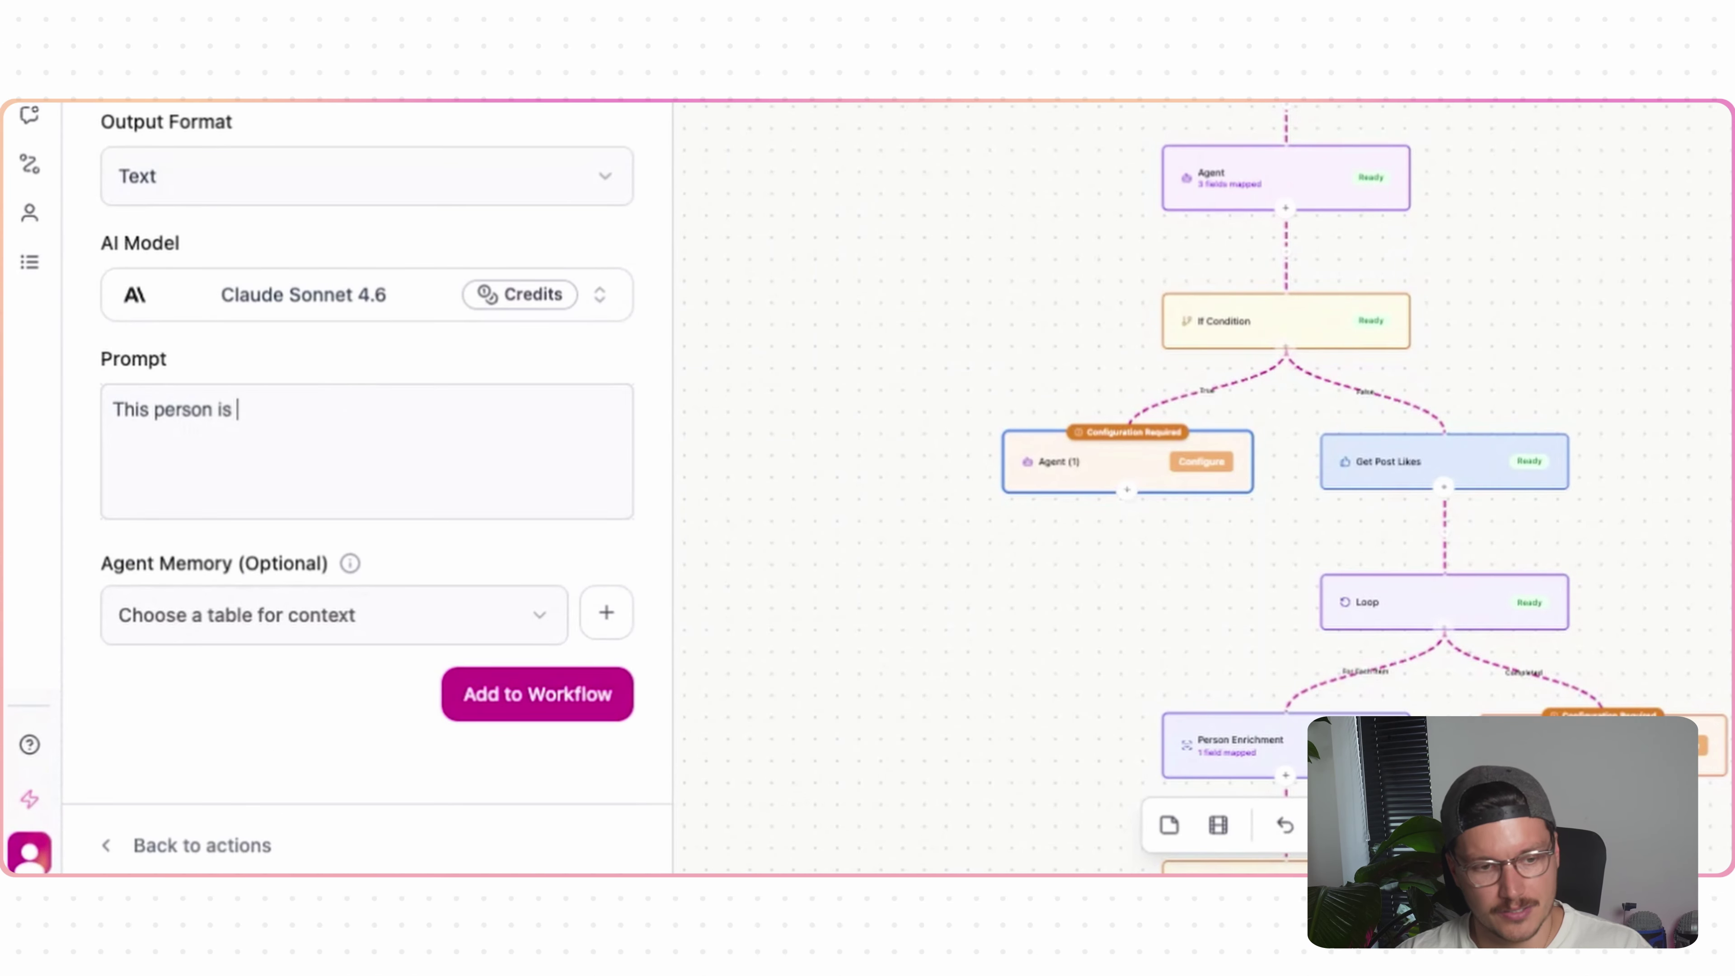
type("frustrated with Apo")
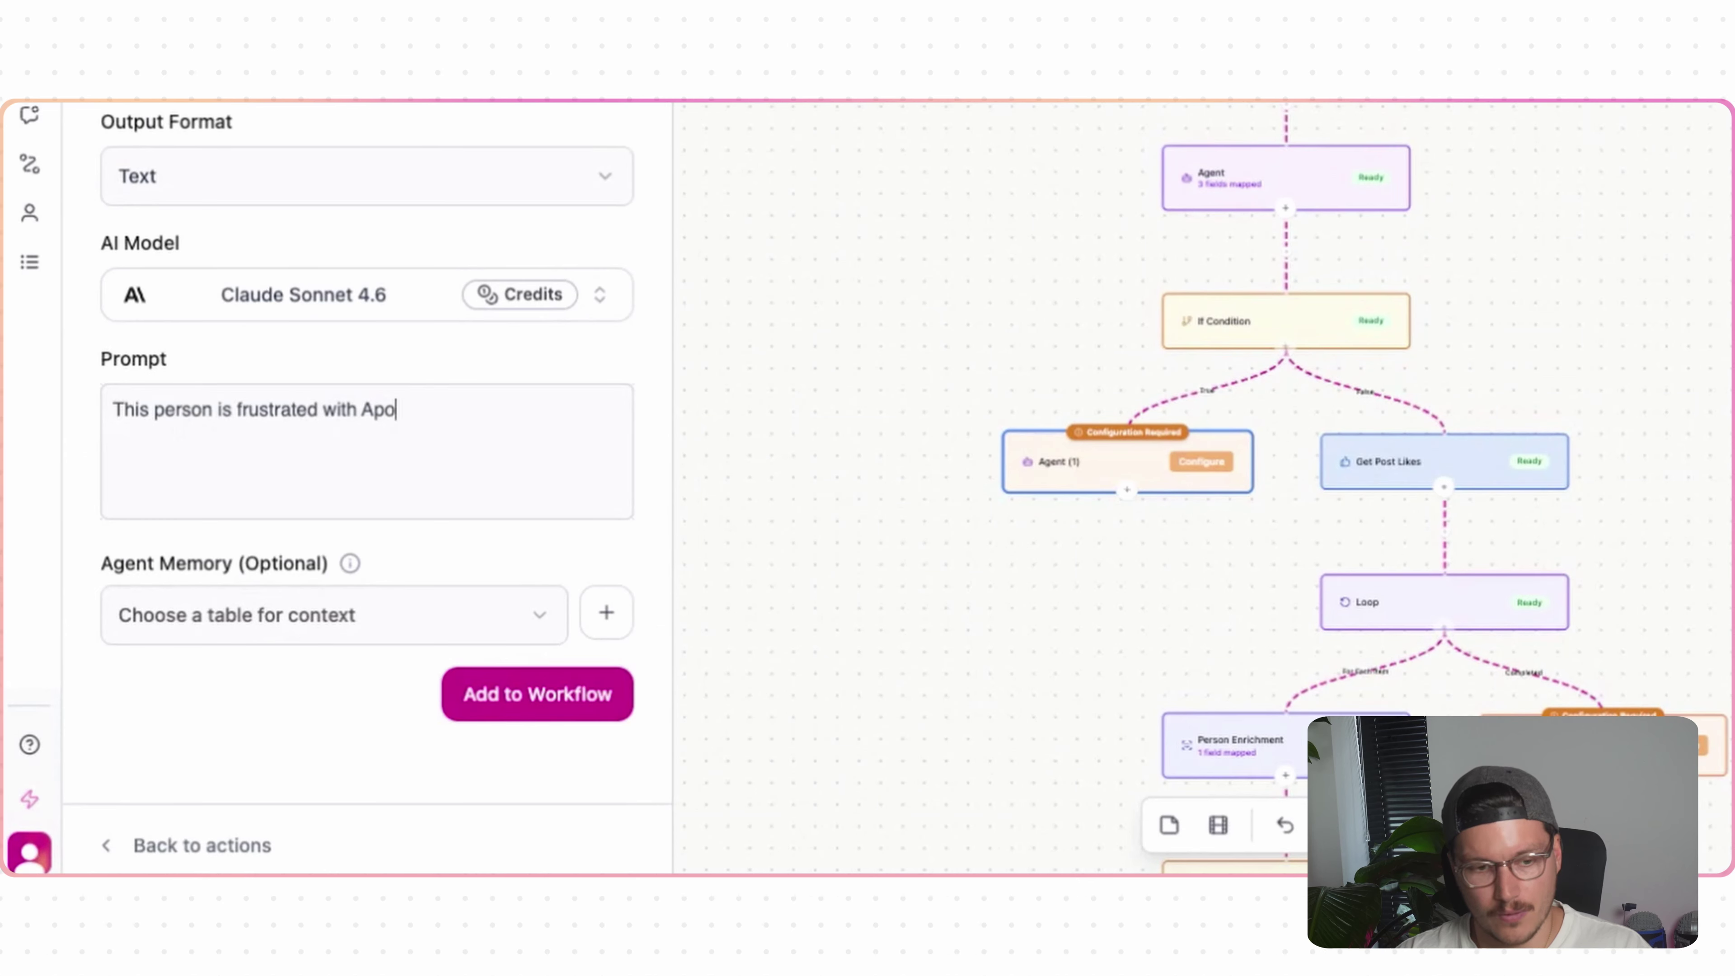
type("llo or ZoomInfo. Can you ")
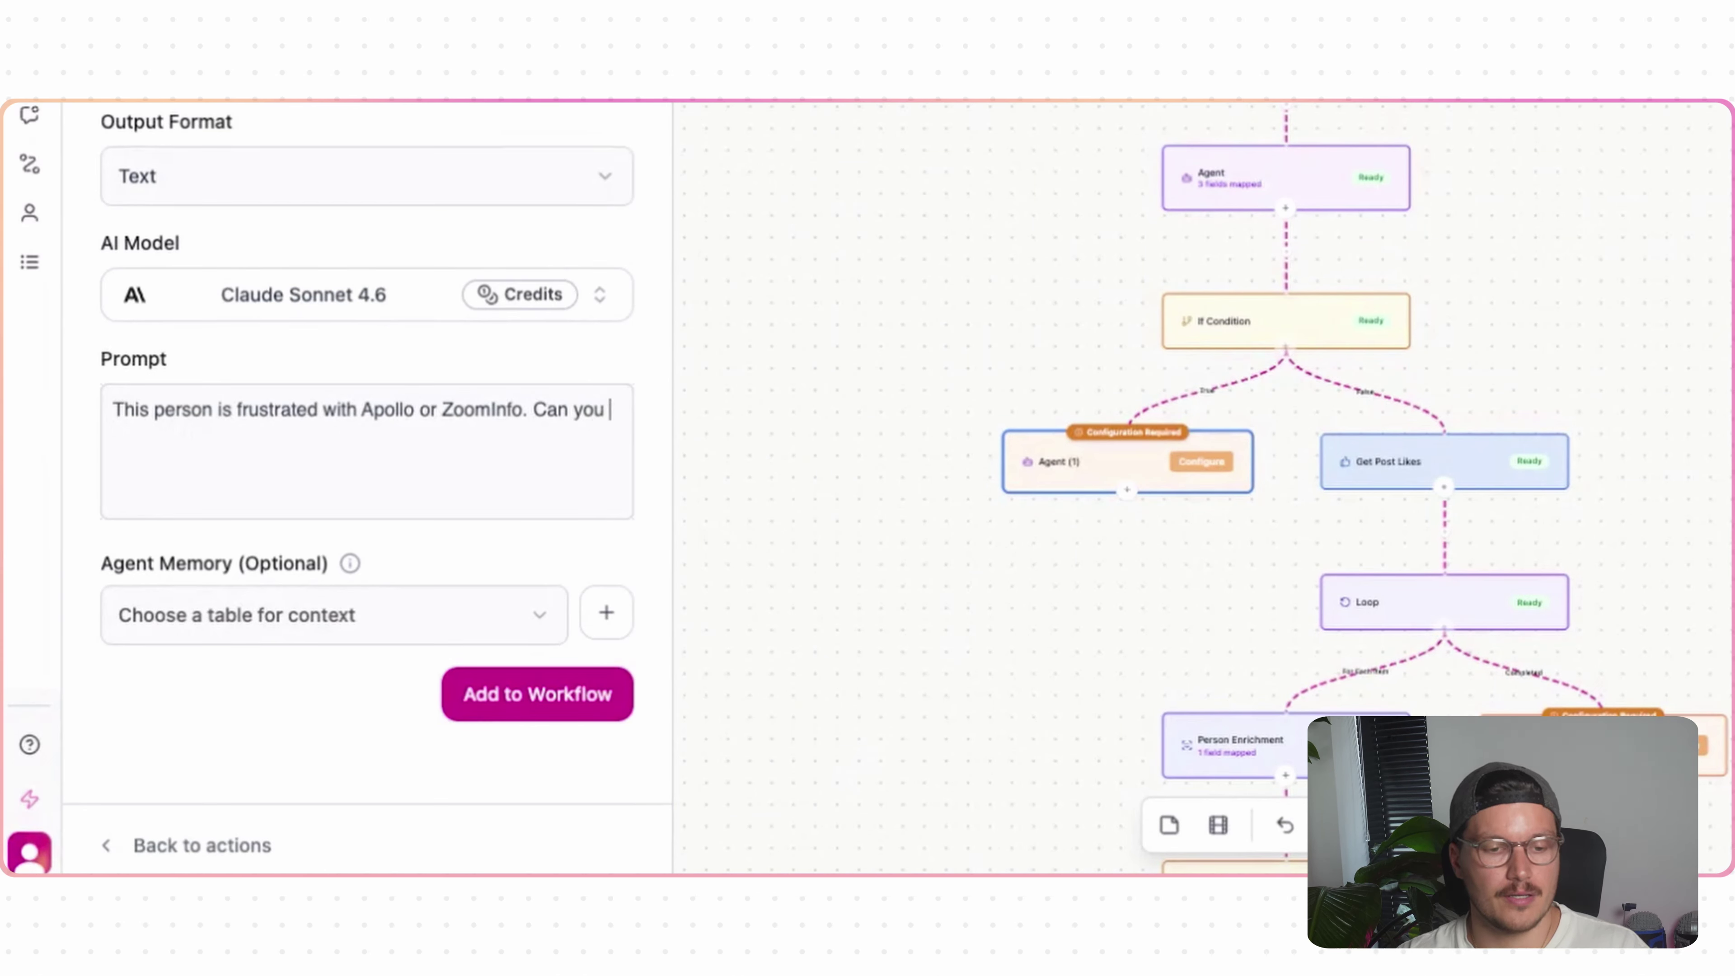
type("provide me")
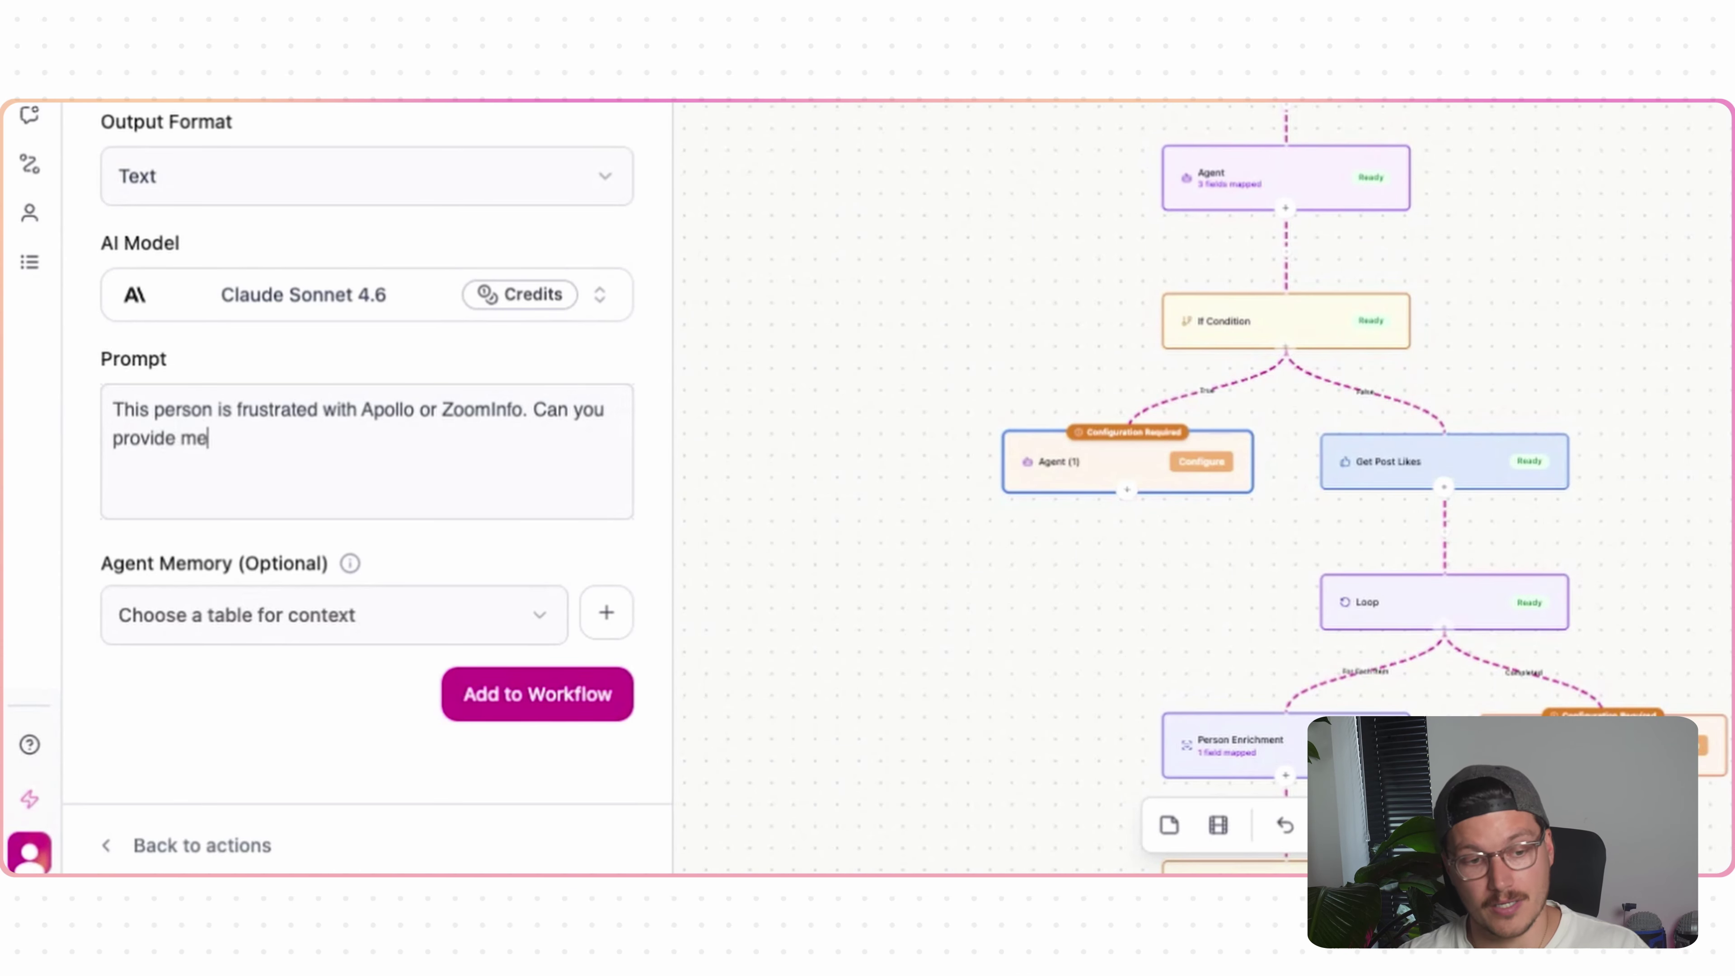
type(" with 1 short s")
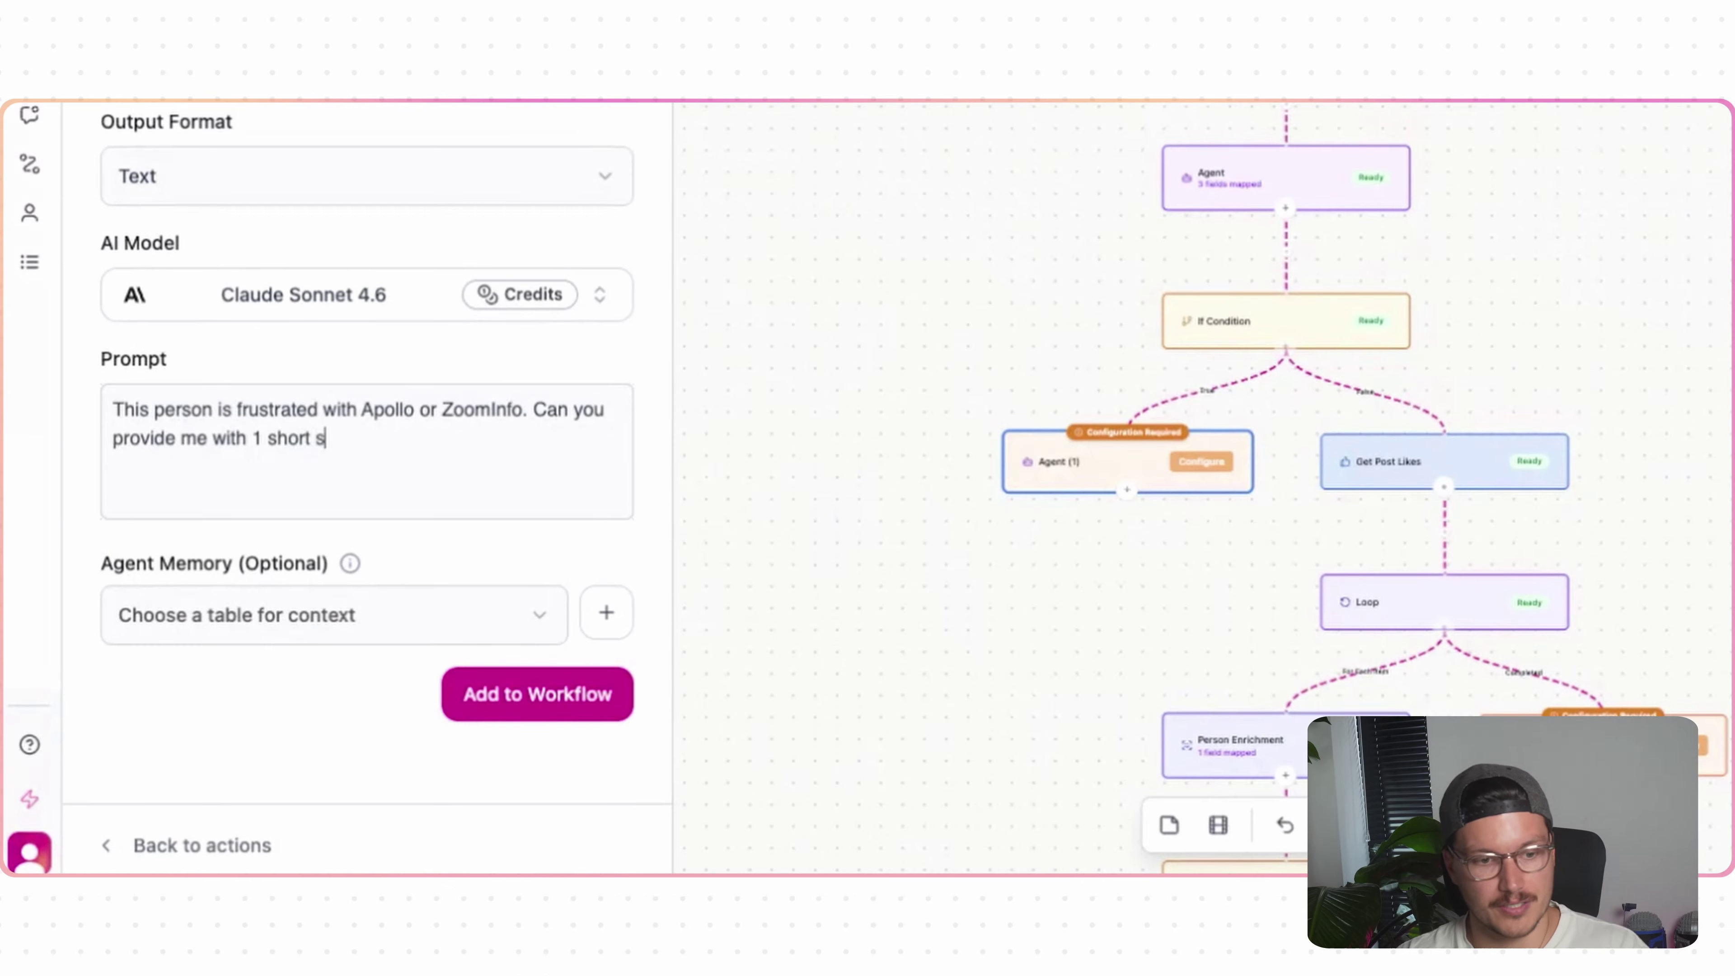
type("entance on why they are f")
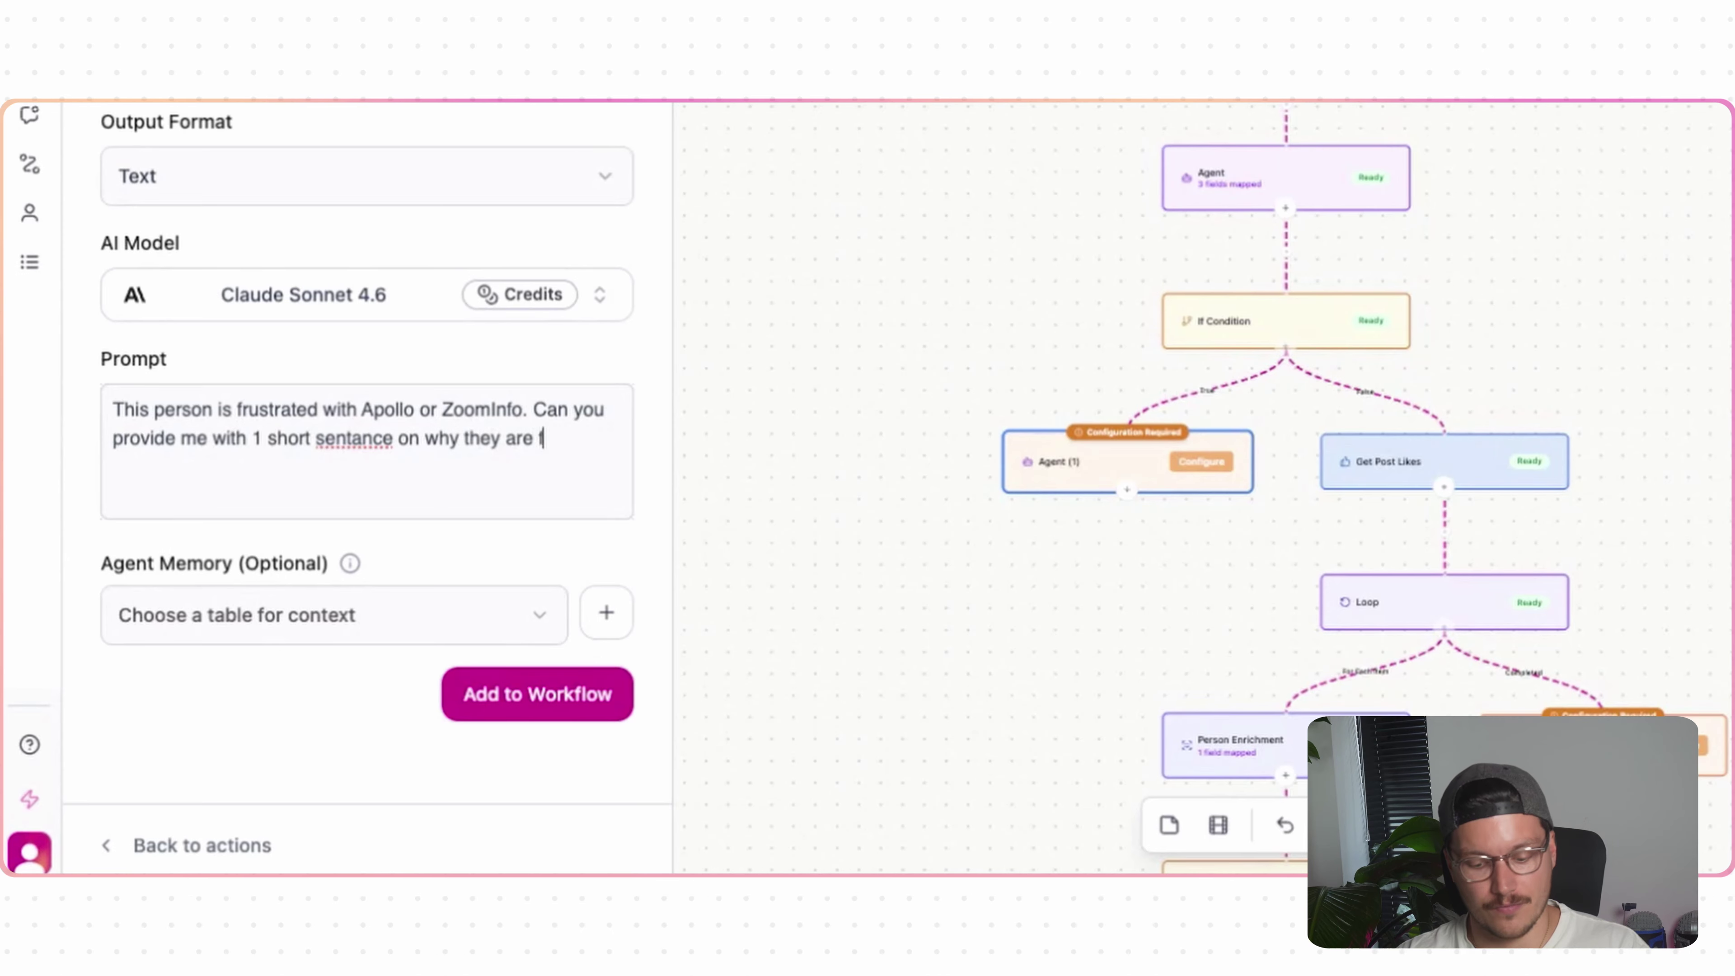
type("rustrated with these tool.")
- Add context to the prompt: the LinkedIn message starts "Hey {name}," followed by the agent's inserted response, so it needs to flow
key("Return")
key("Return")
type("Th")
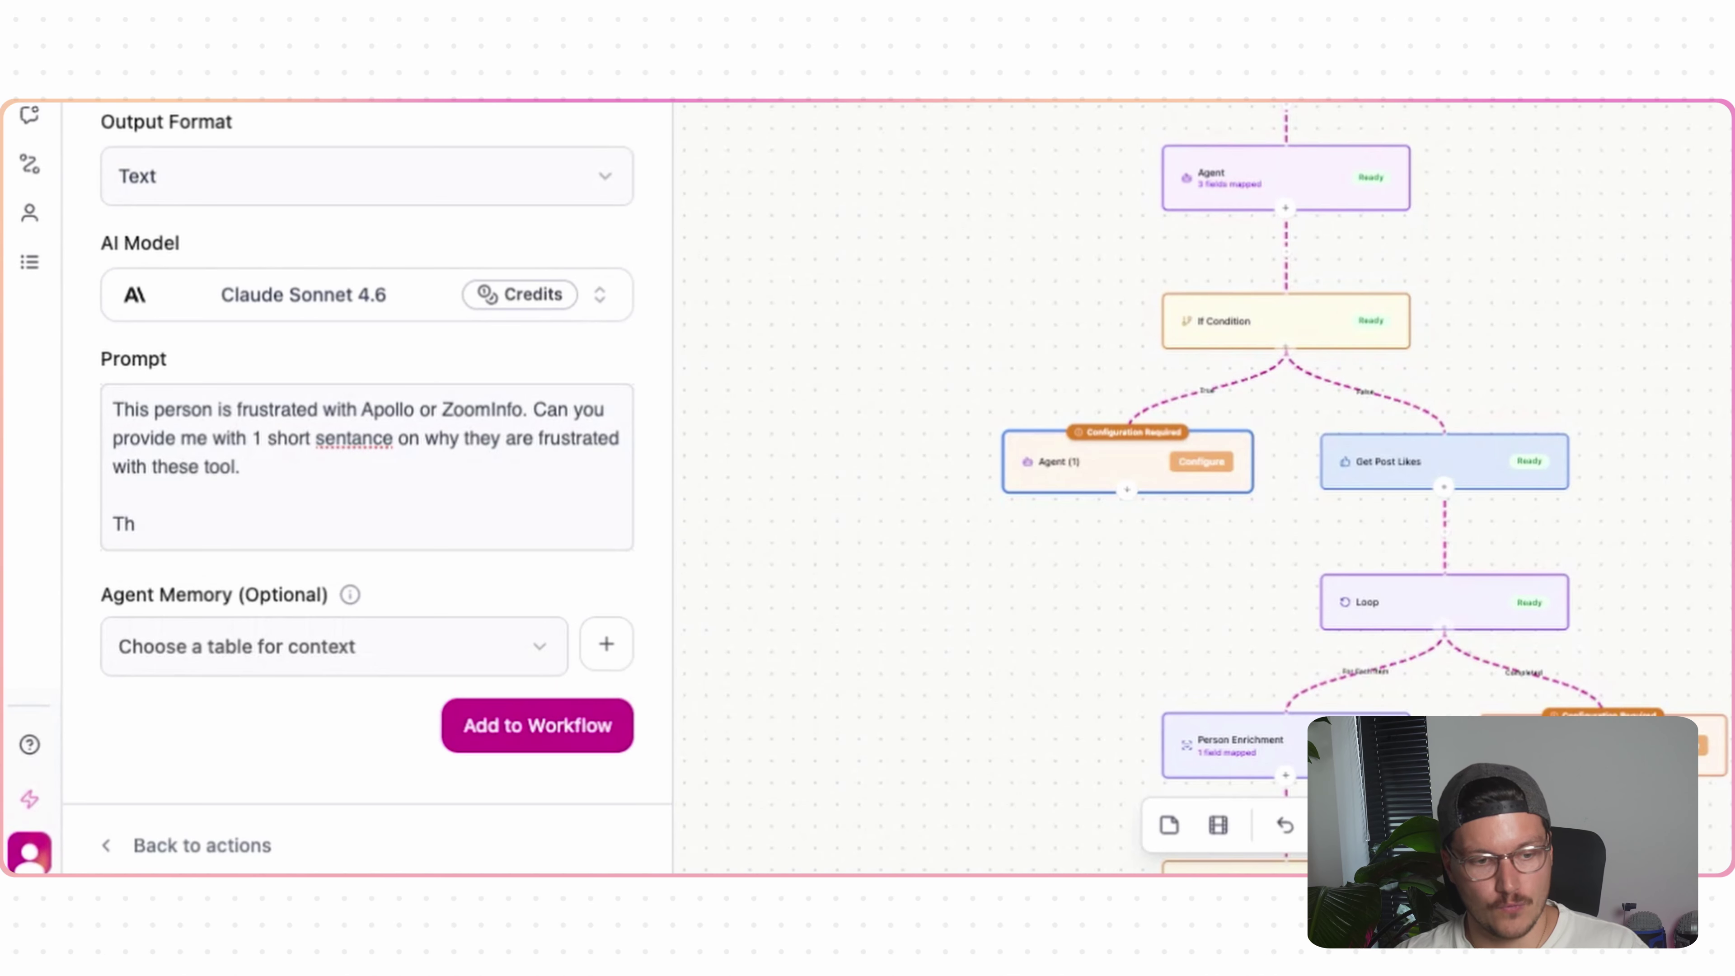
key("BackSpace")
key("BackSpace")
type("For context I want to re")
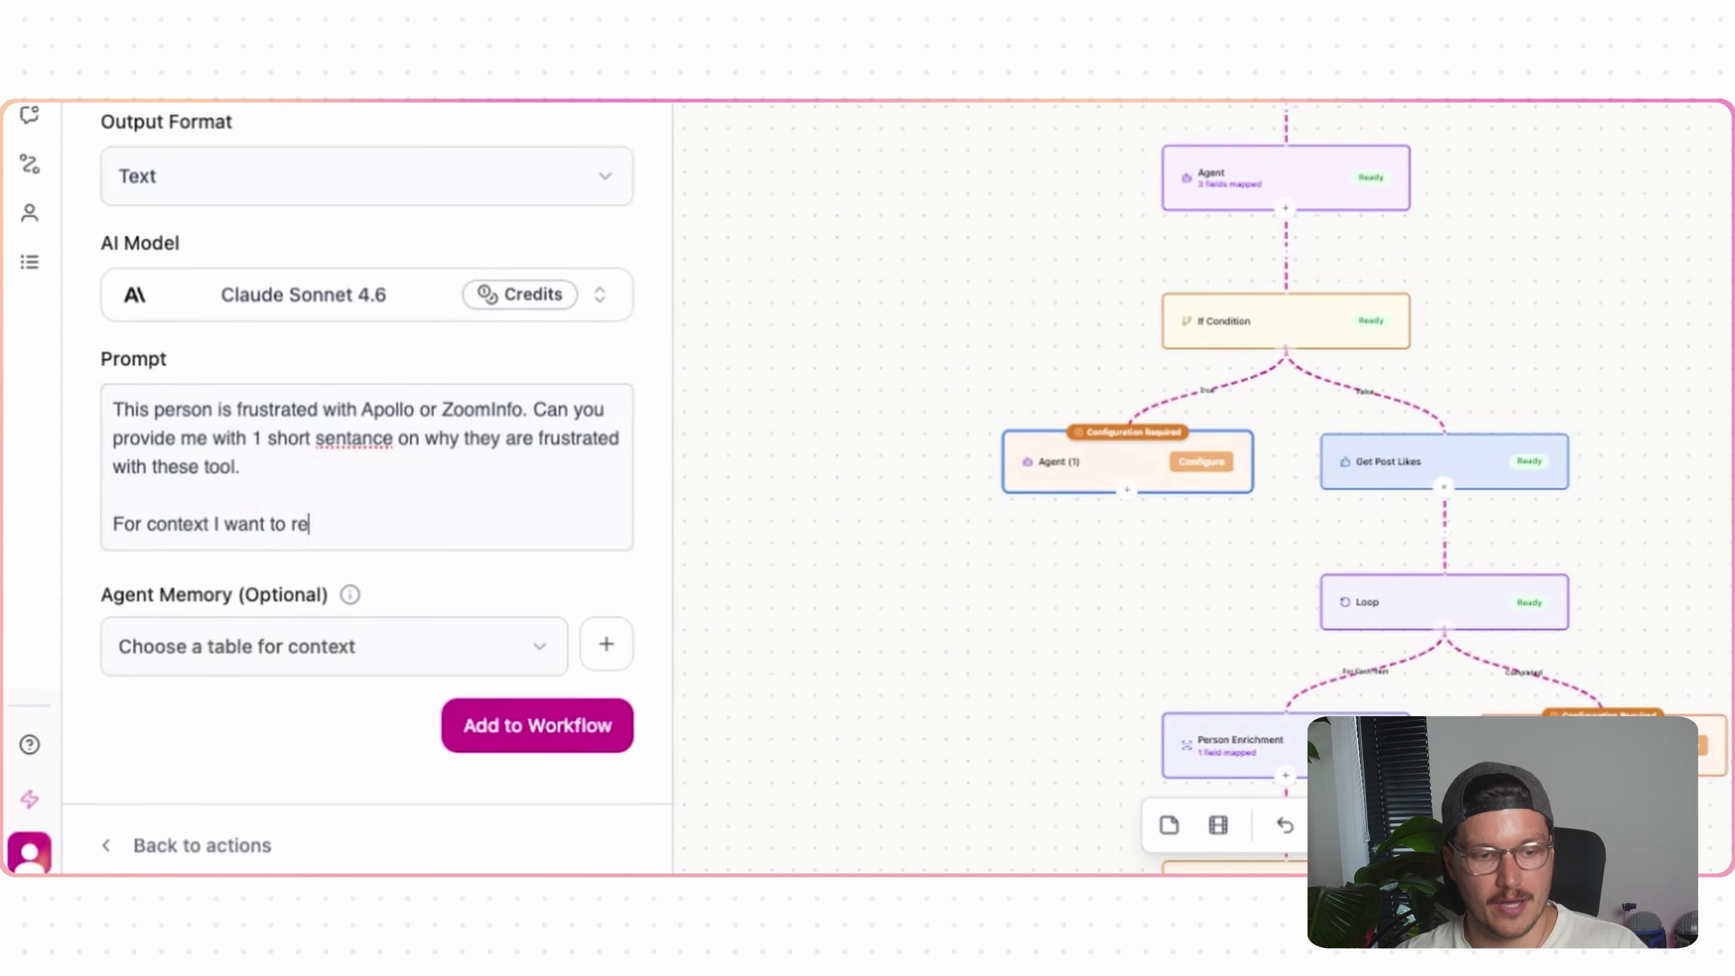
type("ach out to them in a linked")
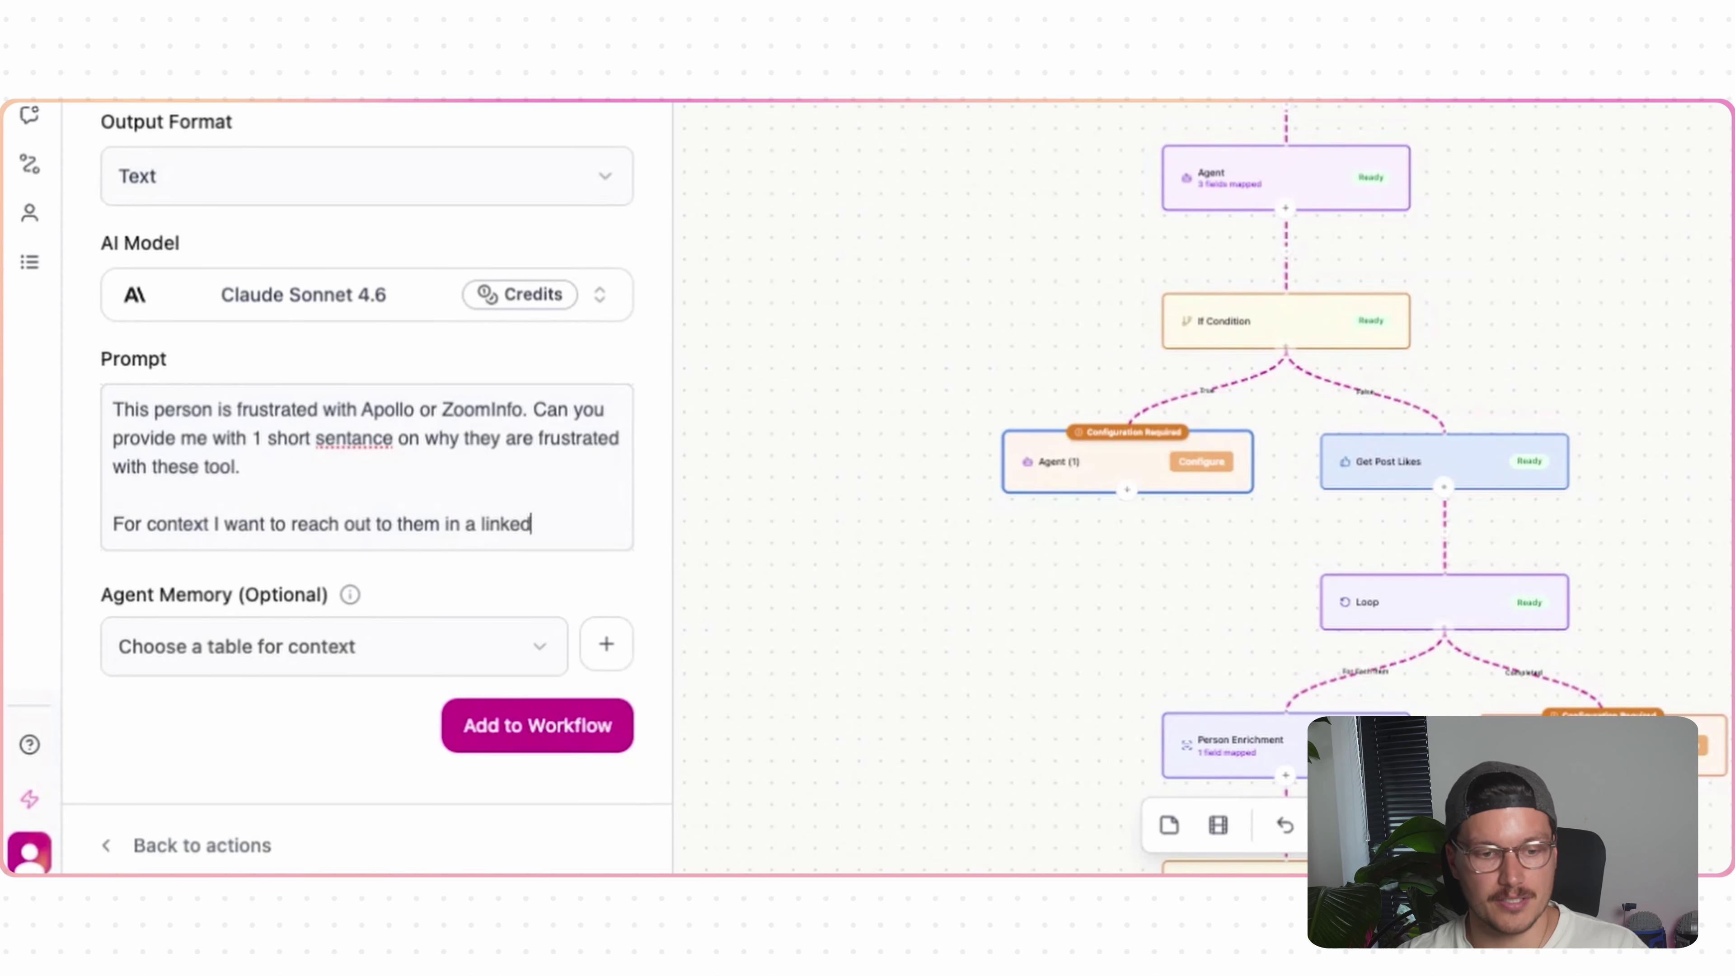
type("in saying:")
key("Return")
key("Return")
type("Hey")
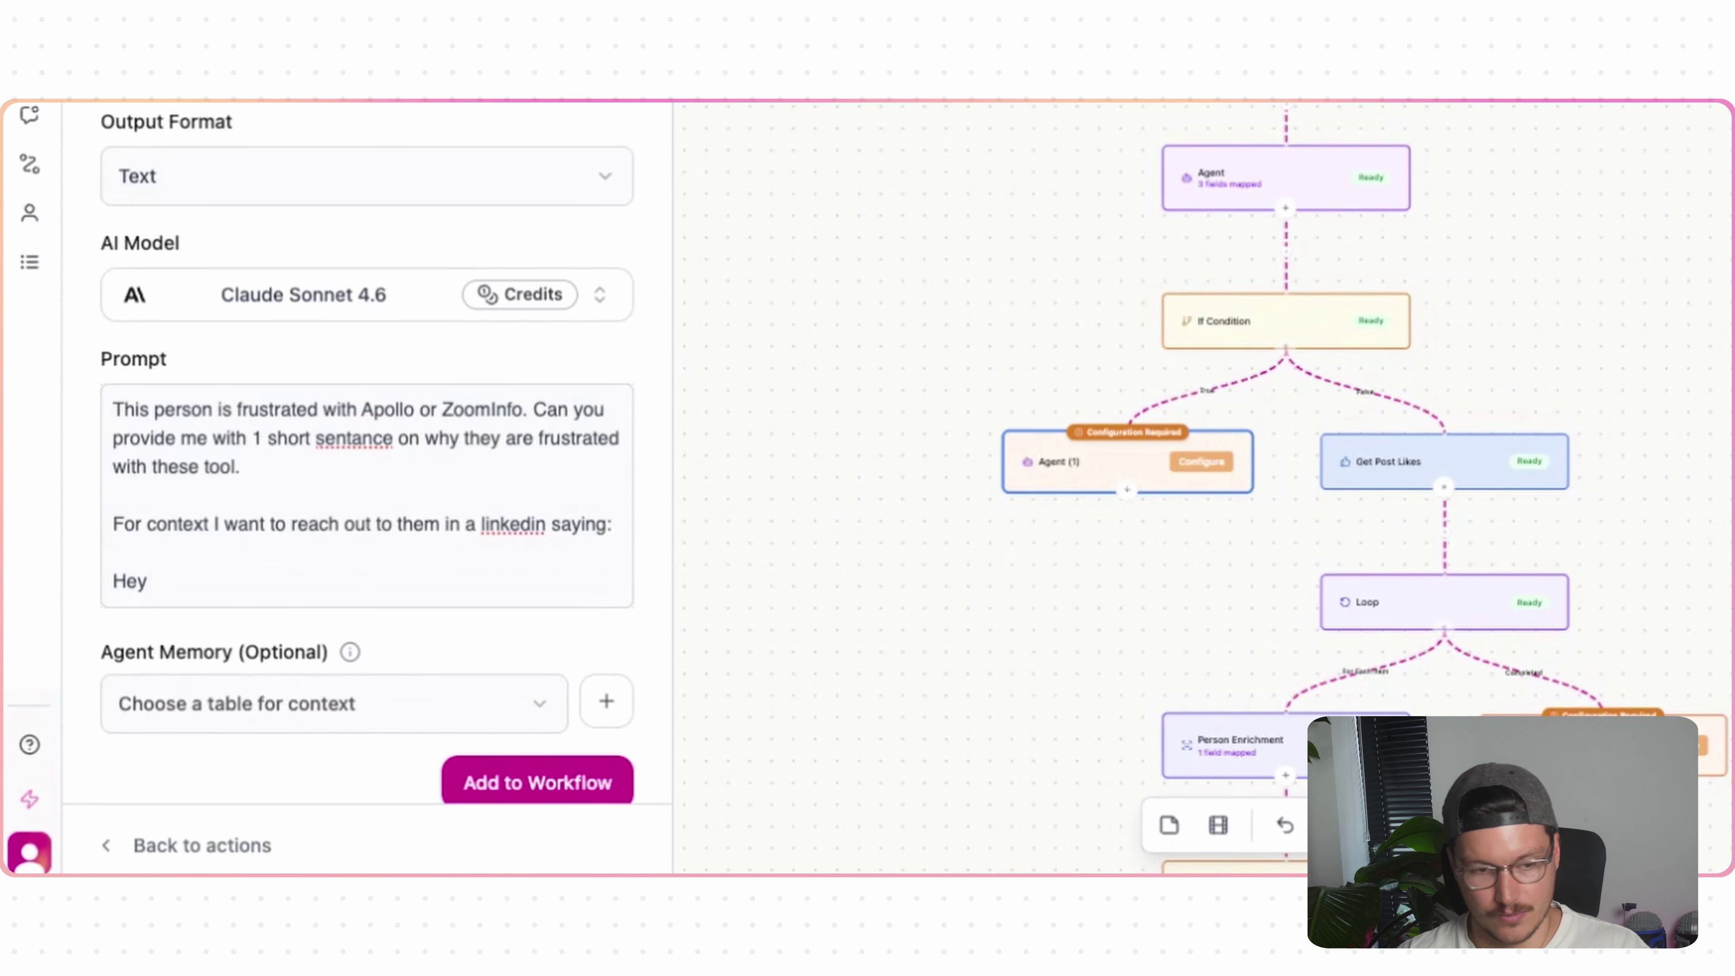
type(" {name}, (th")
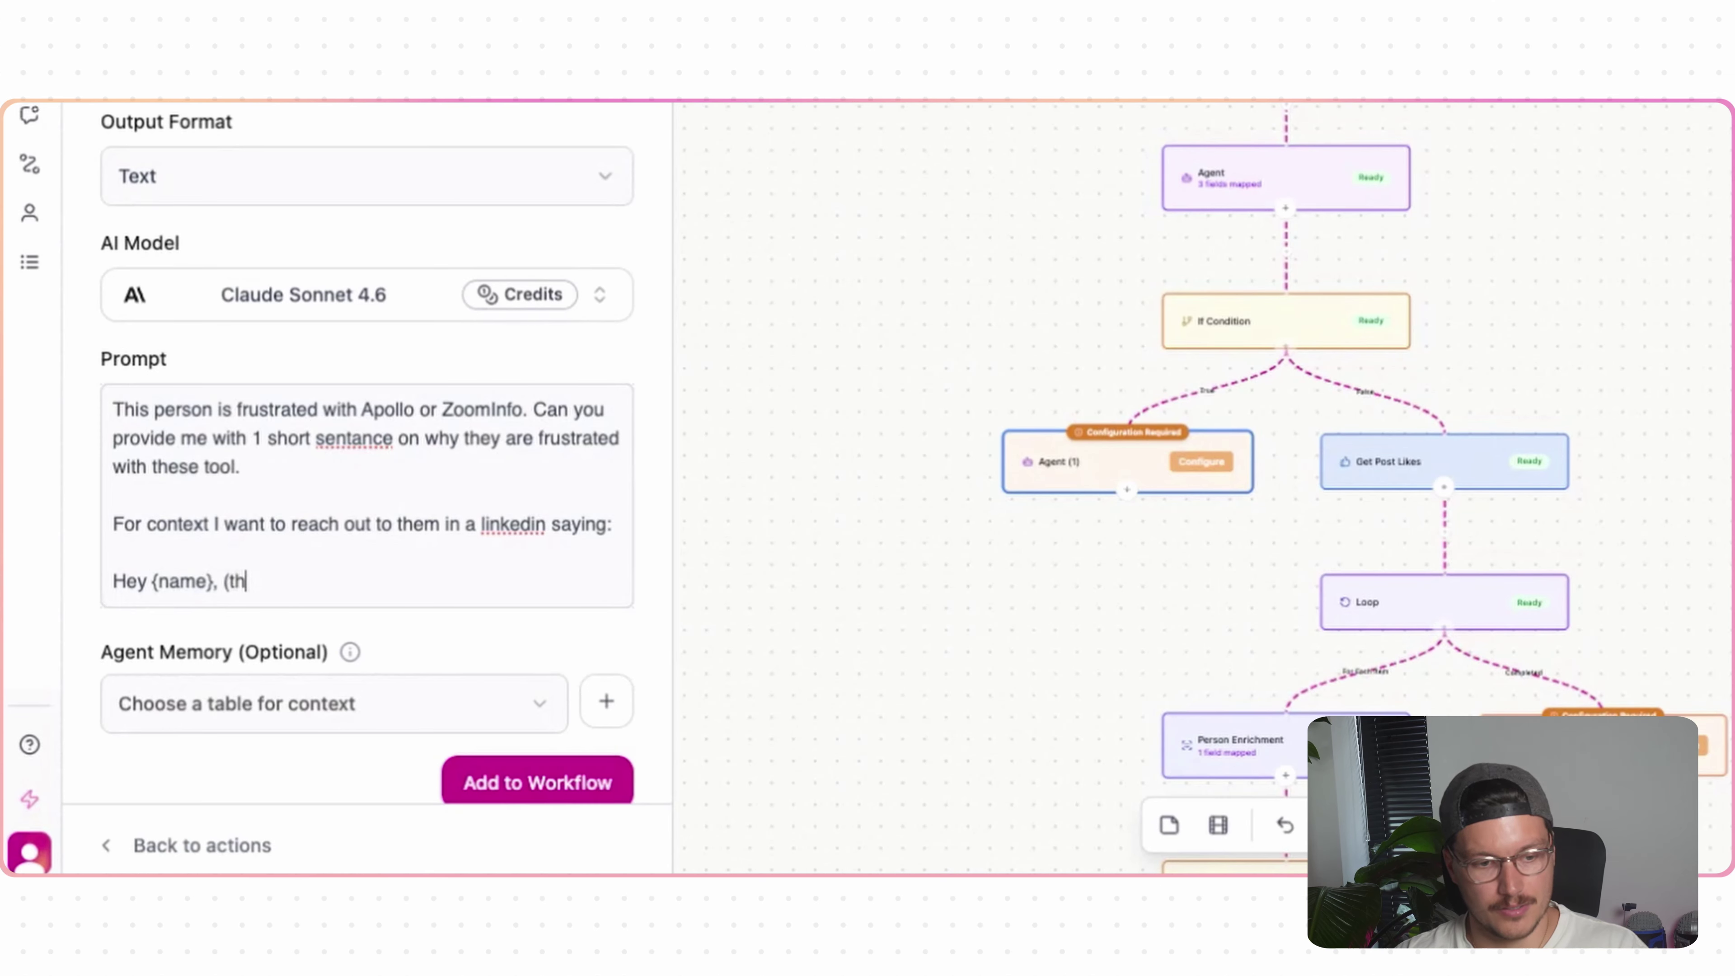
type("is is where I'd in")
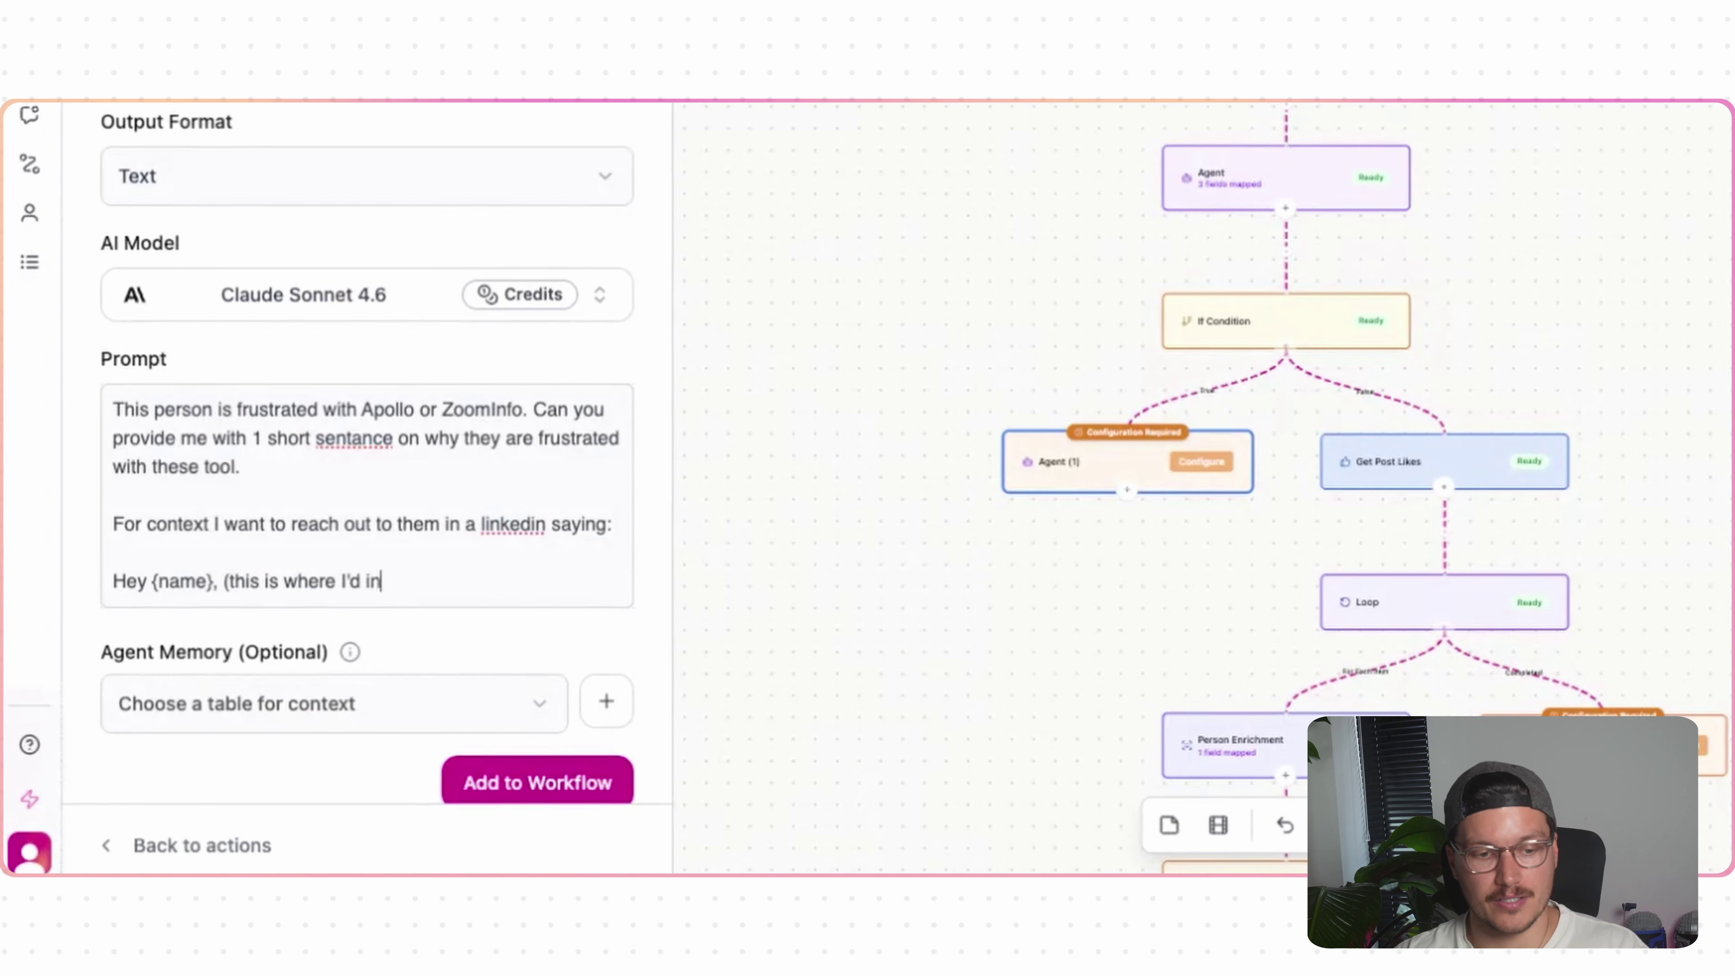
type("set your repsonse) so it need")
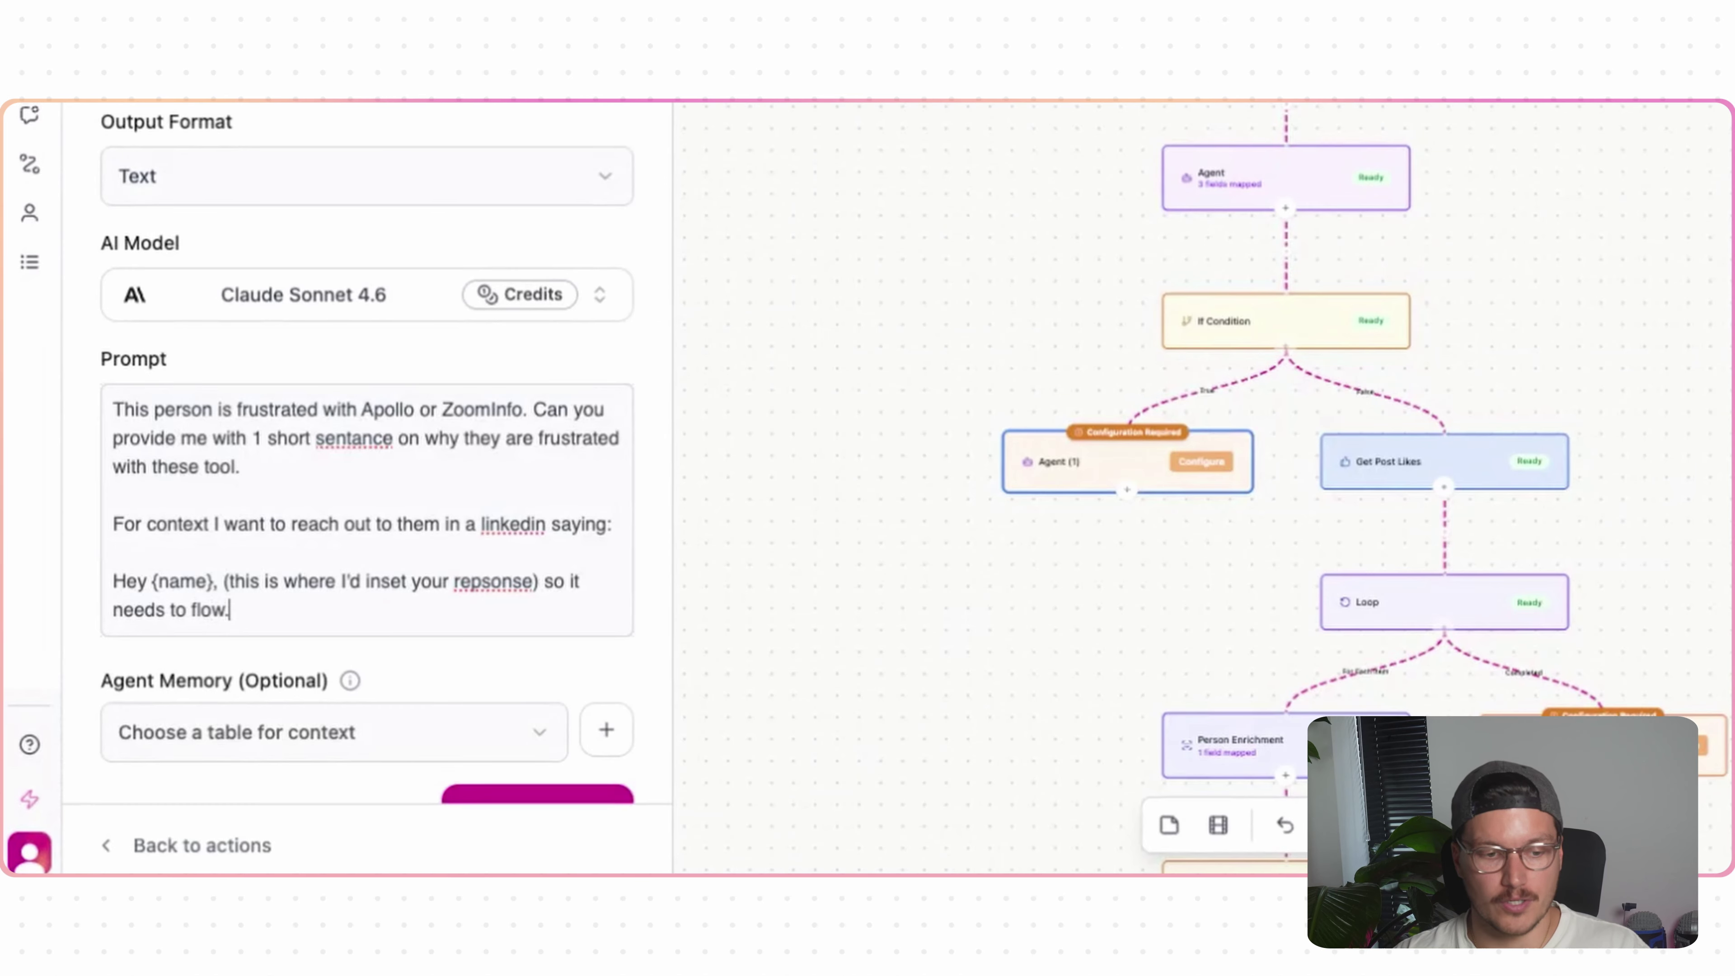
type("s to flow.")
- Start an "Example would be:" section in the agent prompt, with a sample line opening with "Hey"
key("Return")
key("Return")
type("Example would be:")
key("Return")
key("Return")
type("Hey ")
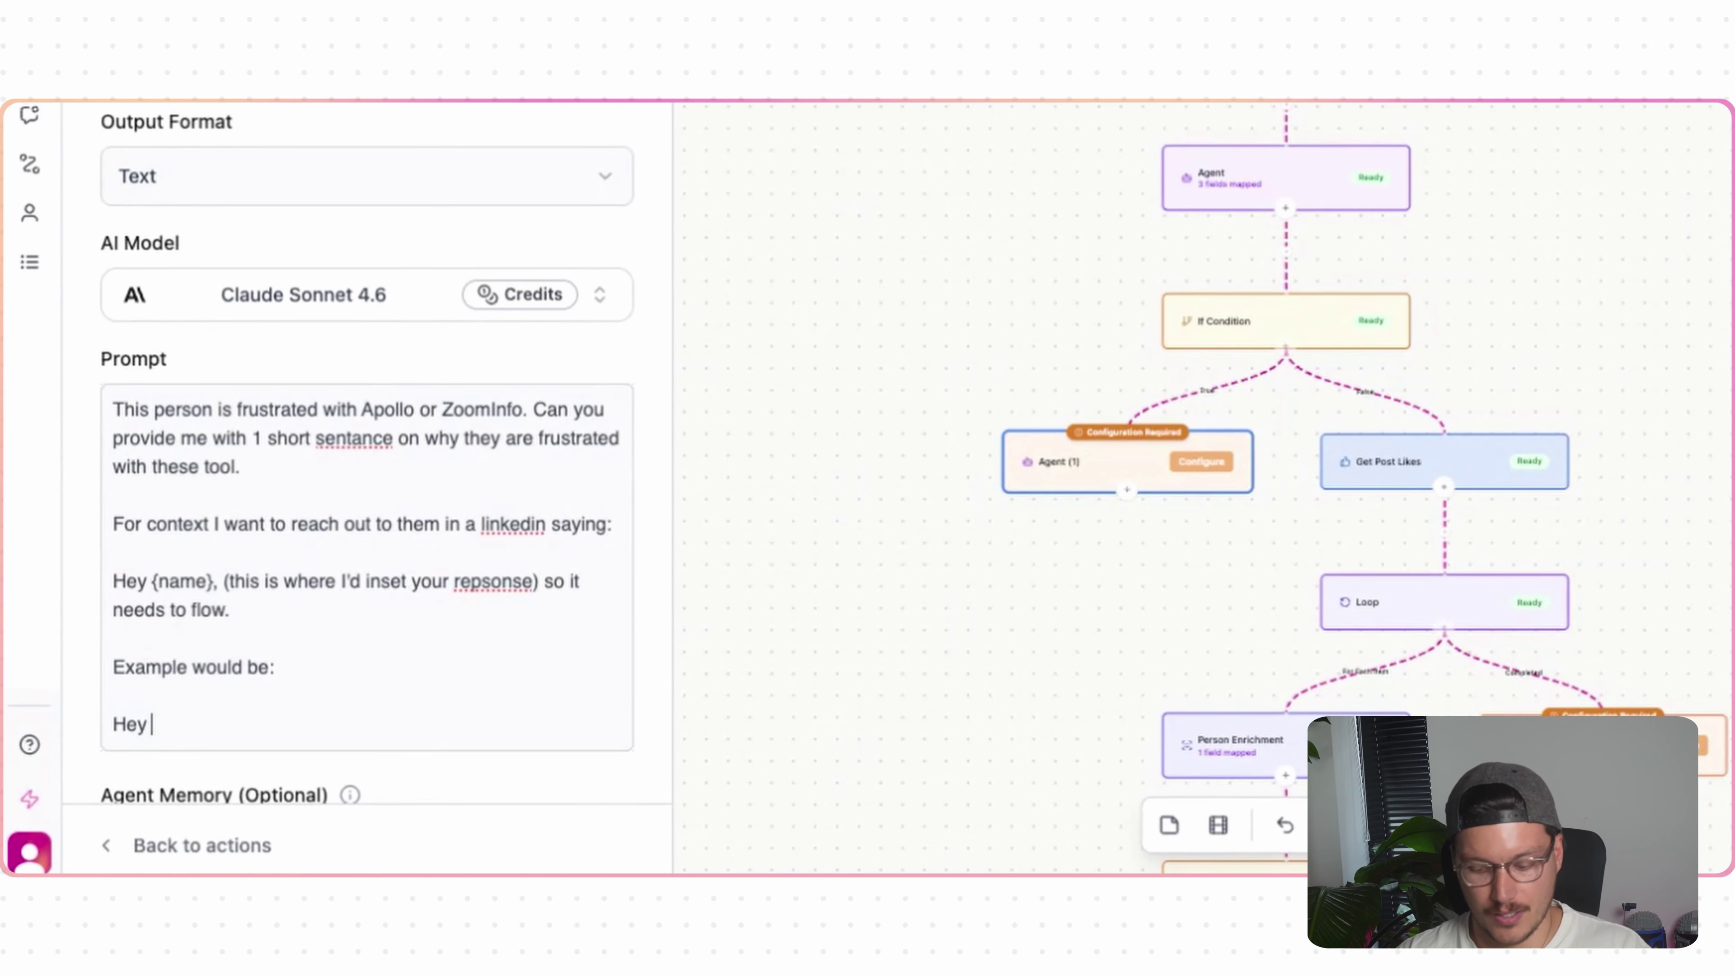
- Complete the sample line with "{name}, I can saw that your a little frustrated with how Apollo Customer Service is working slow to reply."
type("{name}, I c")
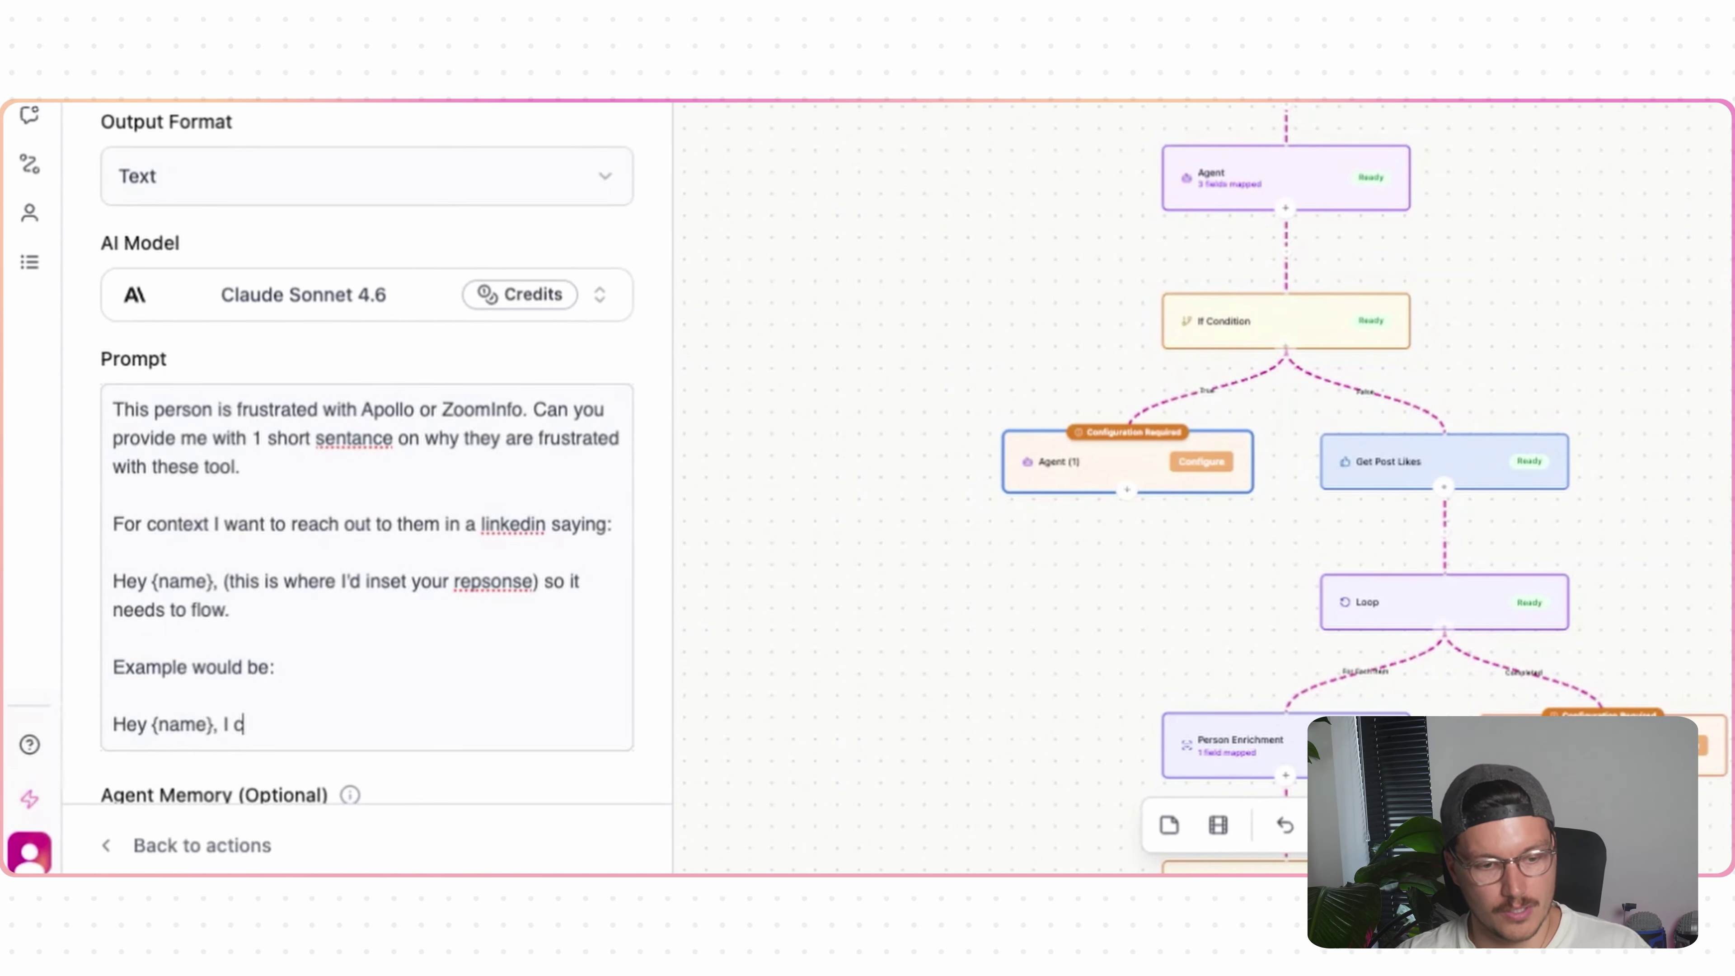
type("an see the")
key("BackSpace")
key("BackSpace")
key("BackSpace")
key("BackSpace")
key("BackSpace")
key("BackSpace")
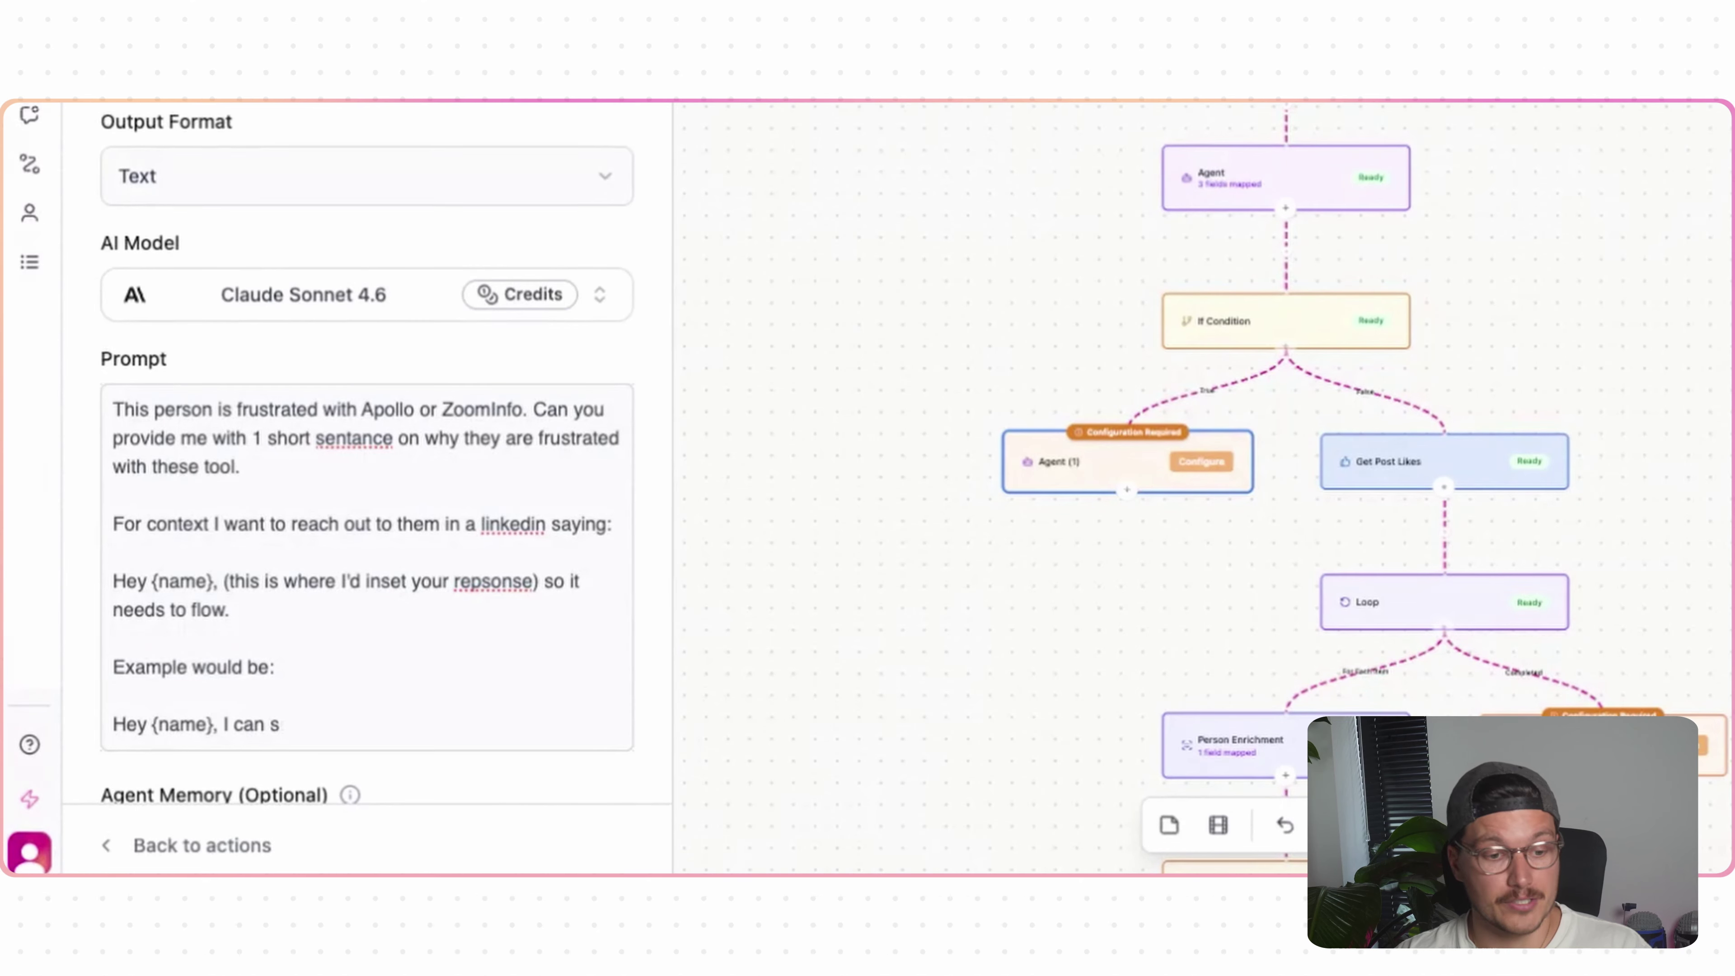
type("saw that your a little fr")
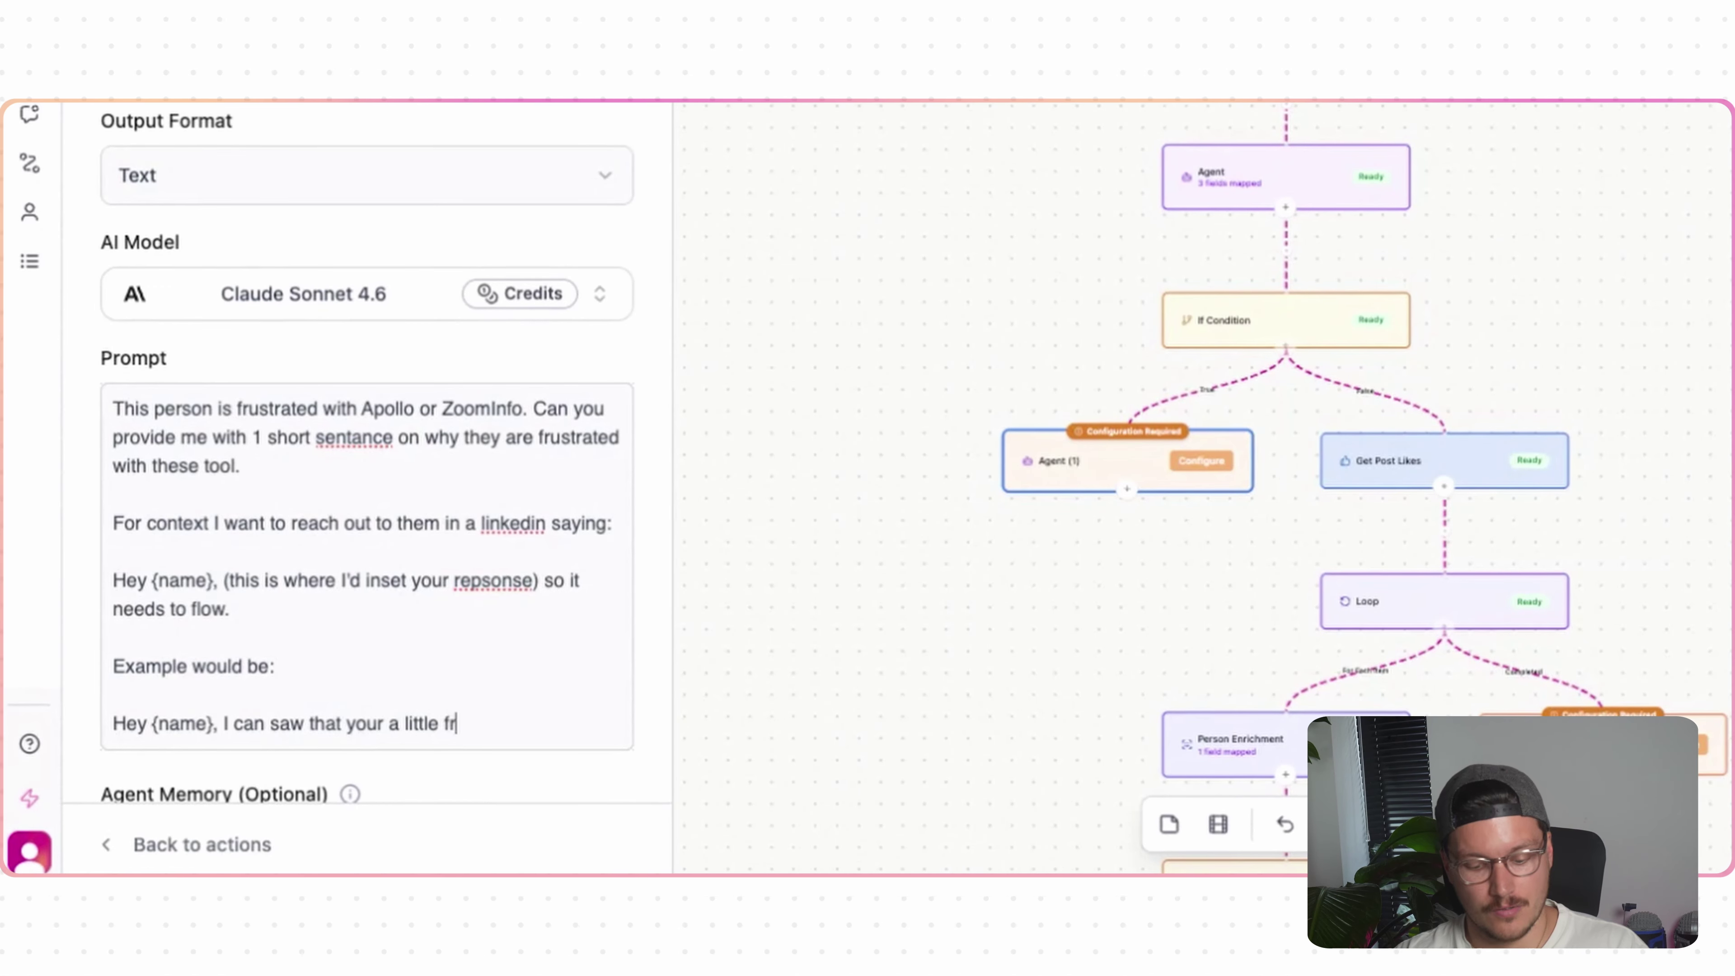
type("strated with how Apo")
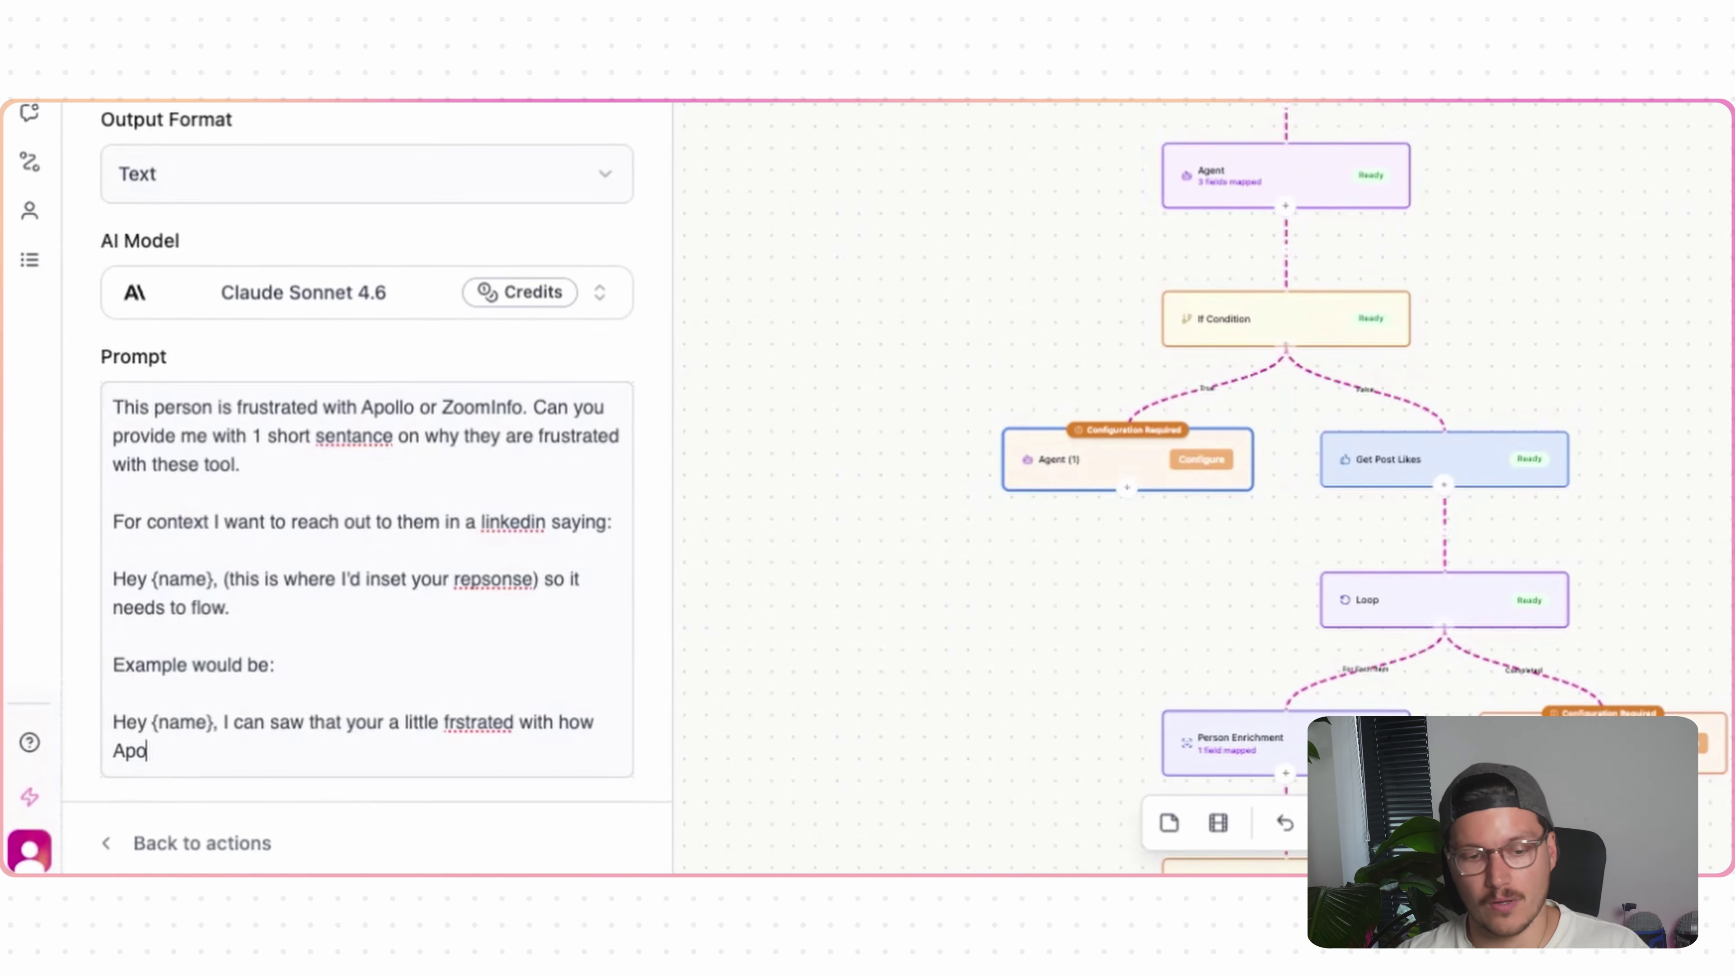
type("llo Customer Service is ")
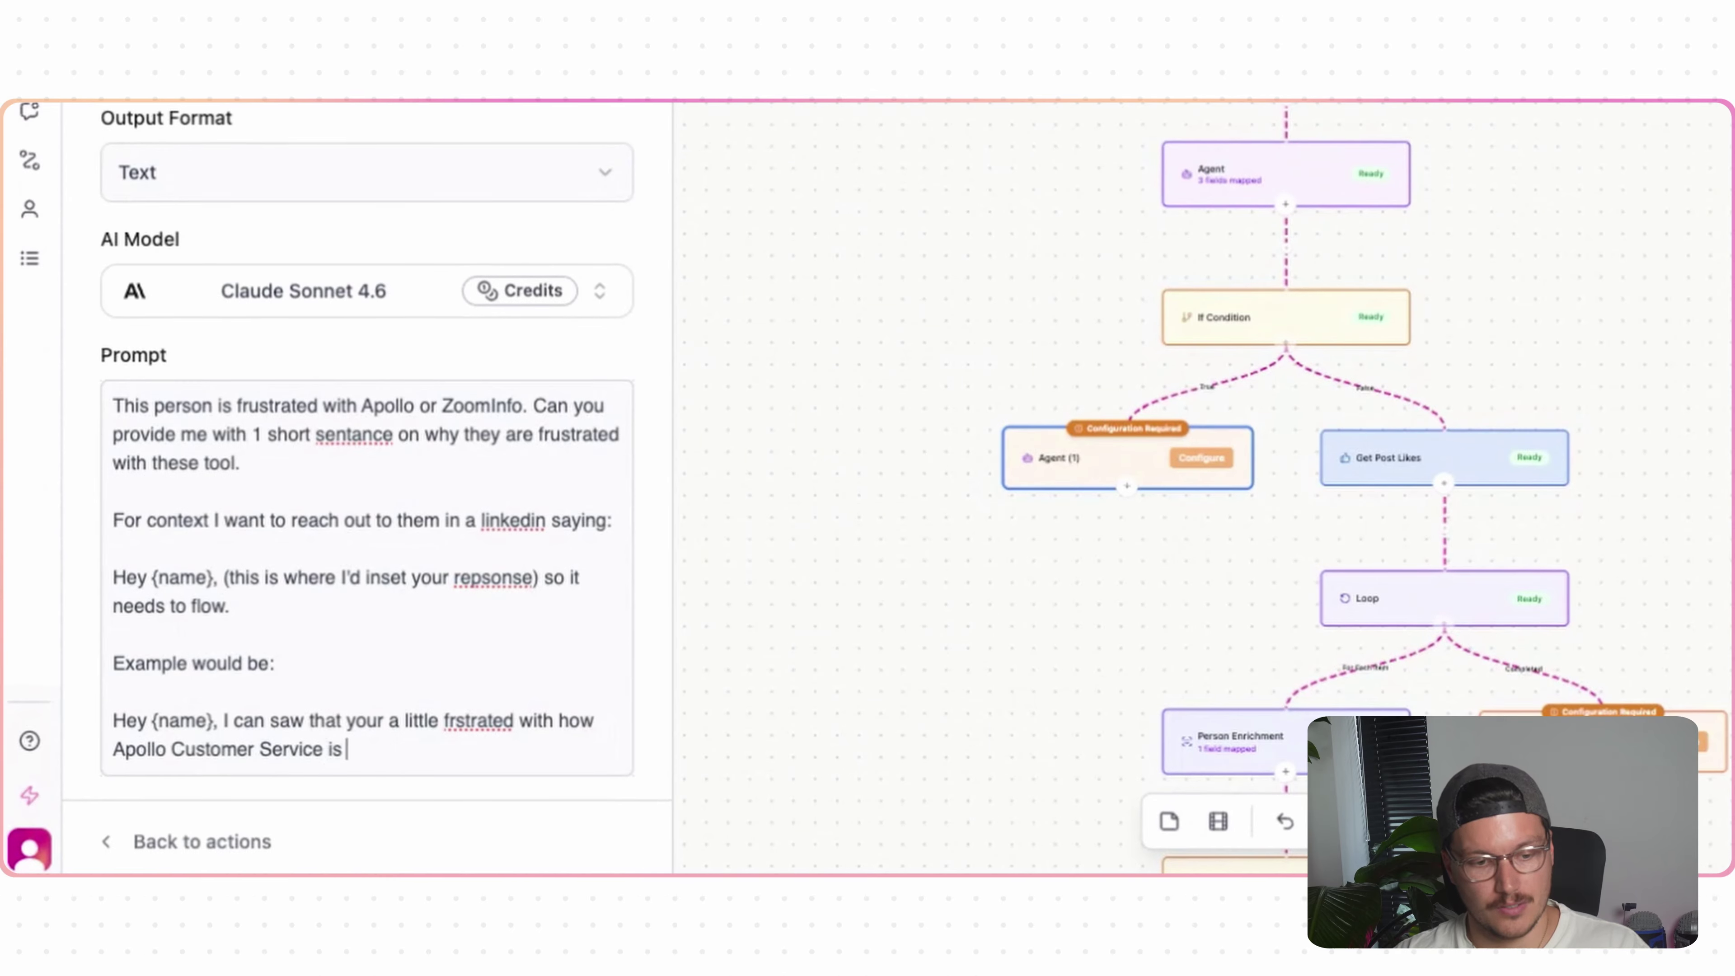
type("working slow to reply.")
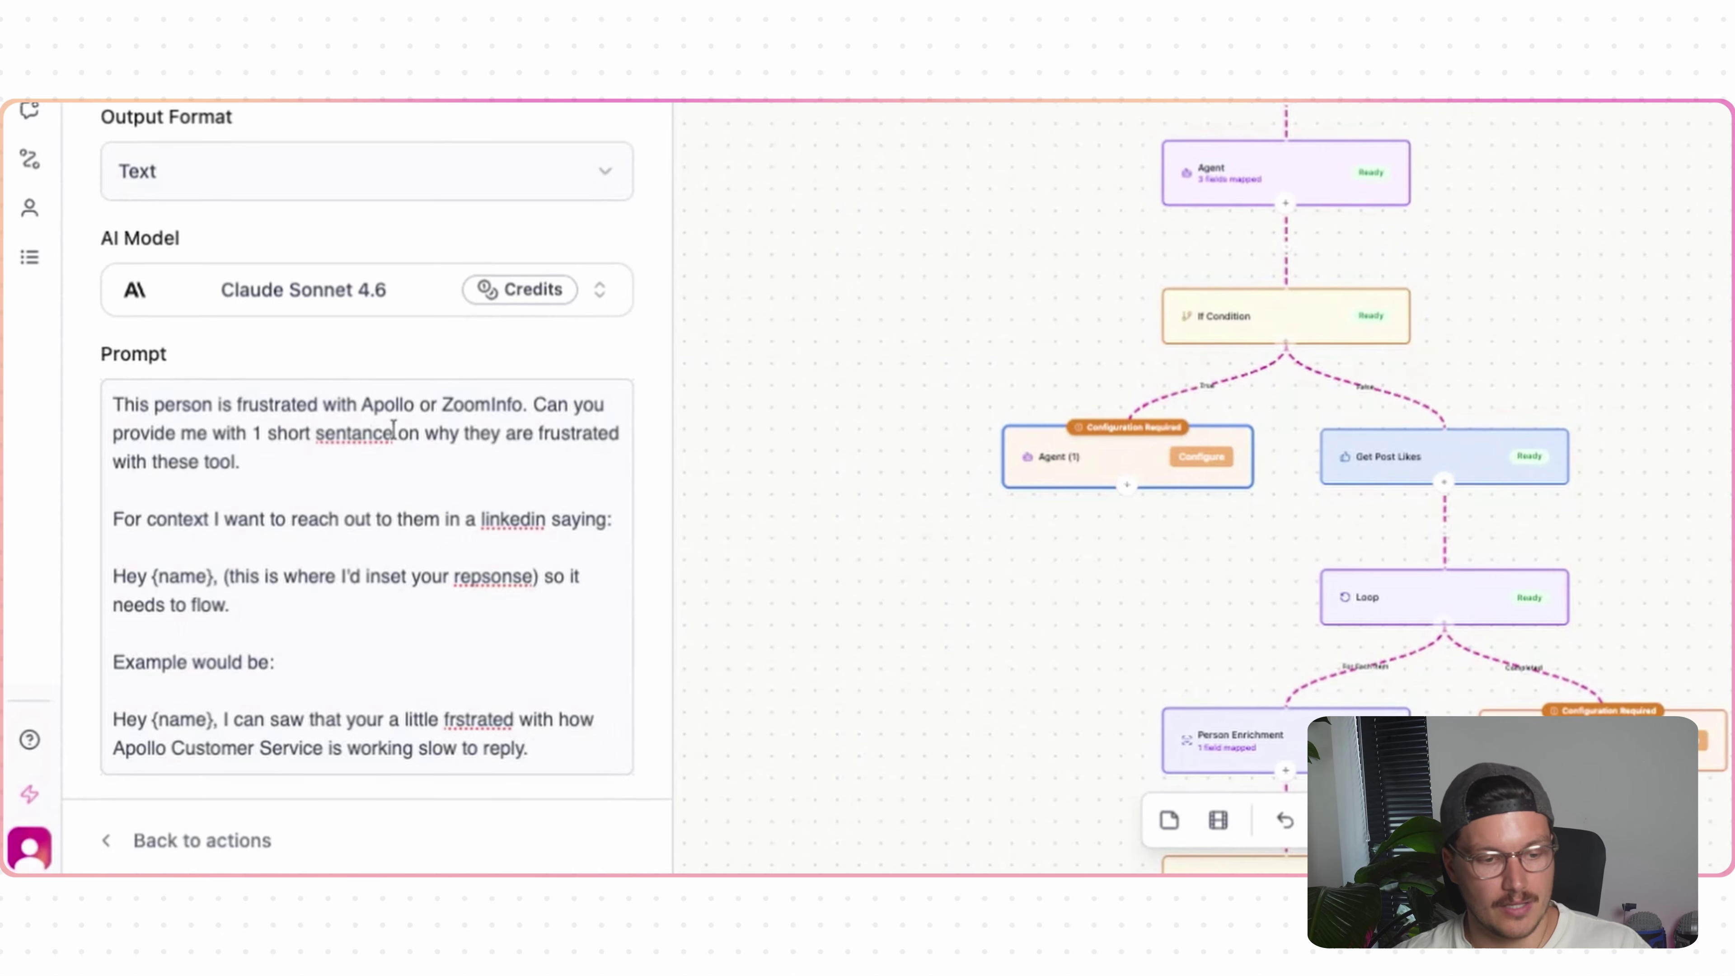
double_click(495, 718)
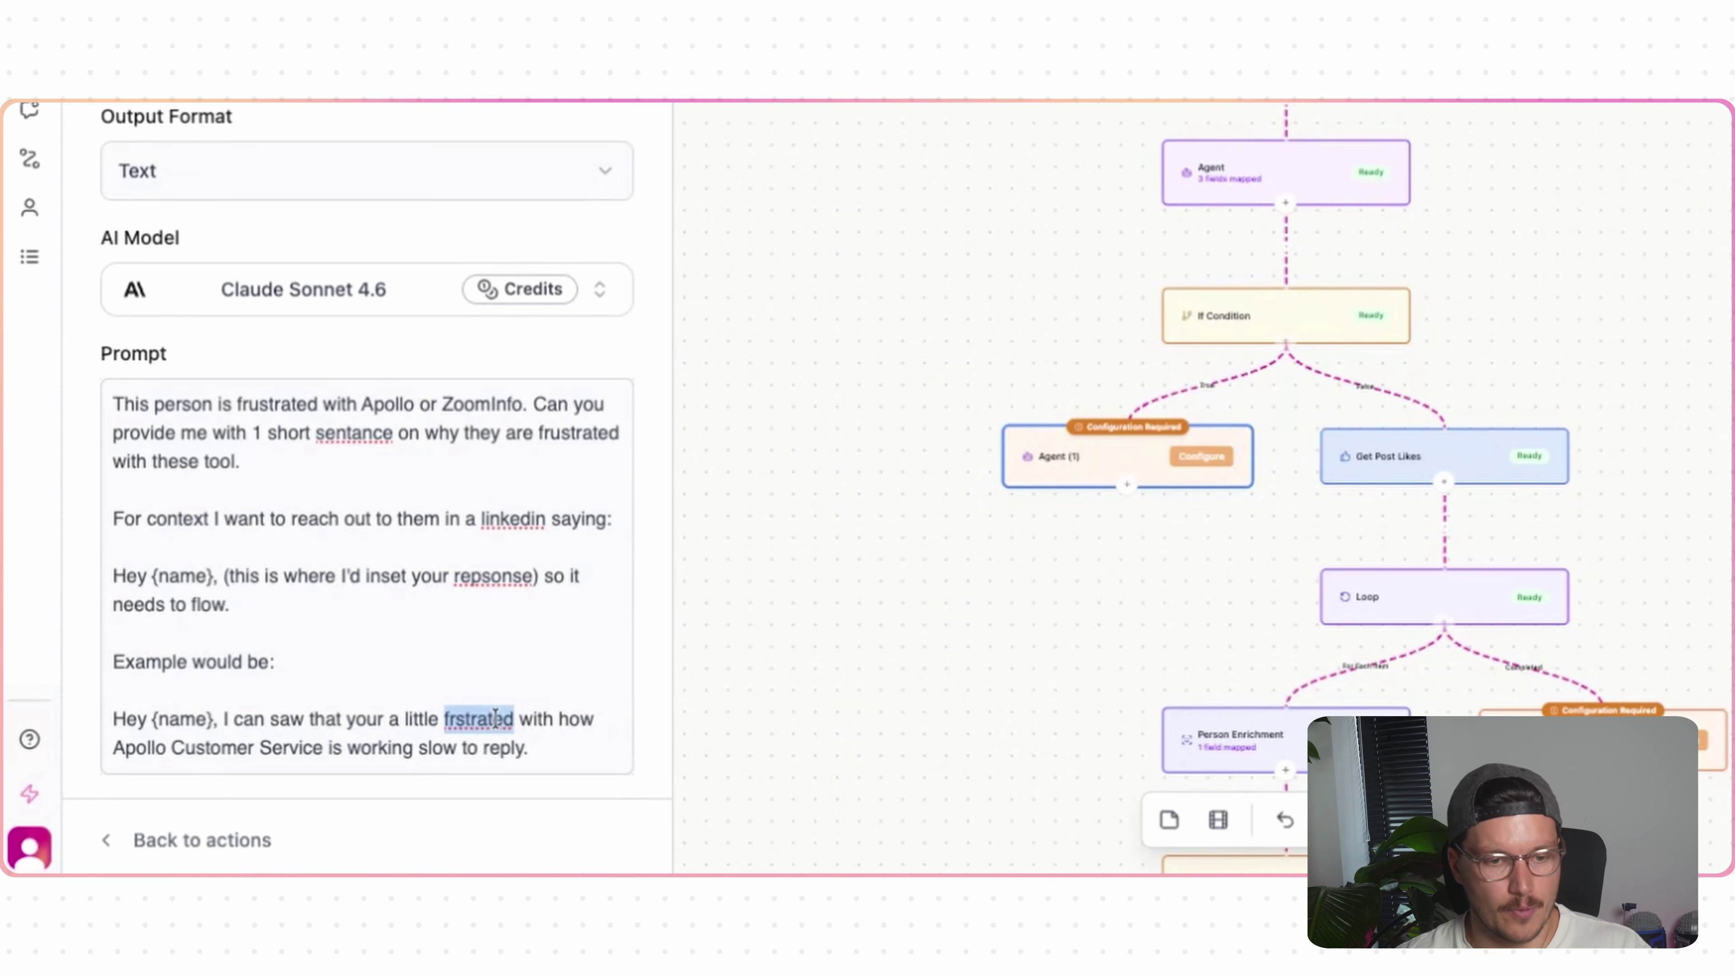
type("frustrated")
- Add the instruction "Don't worry about the name just give me the 1 line short sentence." below the example
scroll(488, 717, "down", 3)
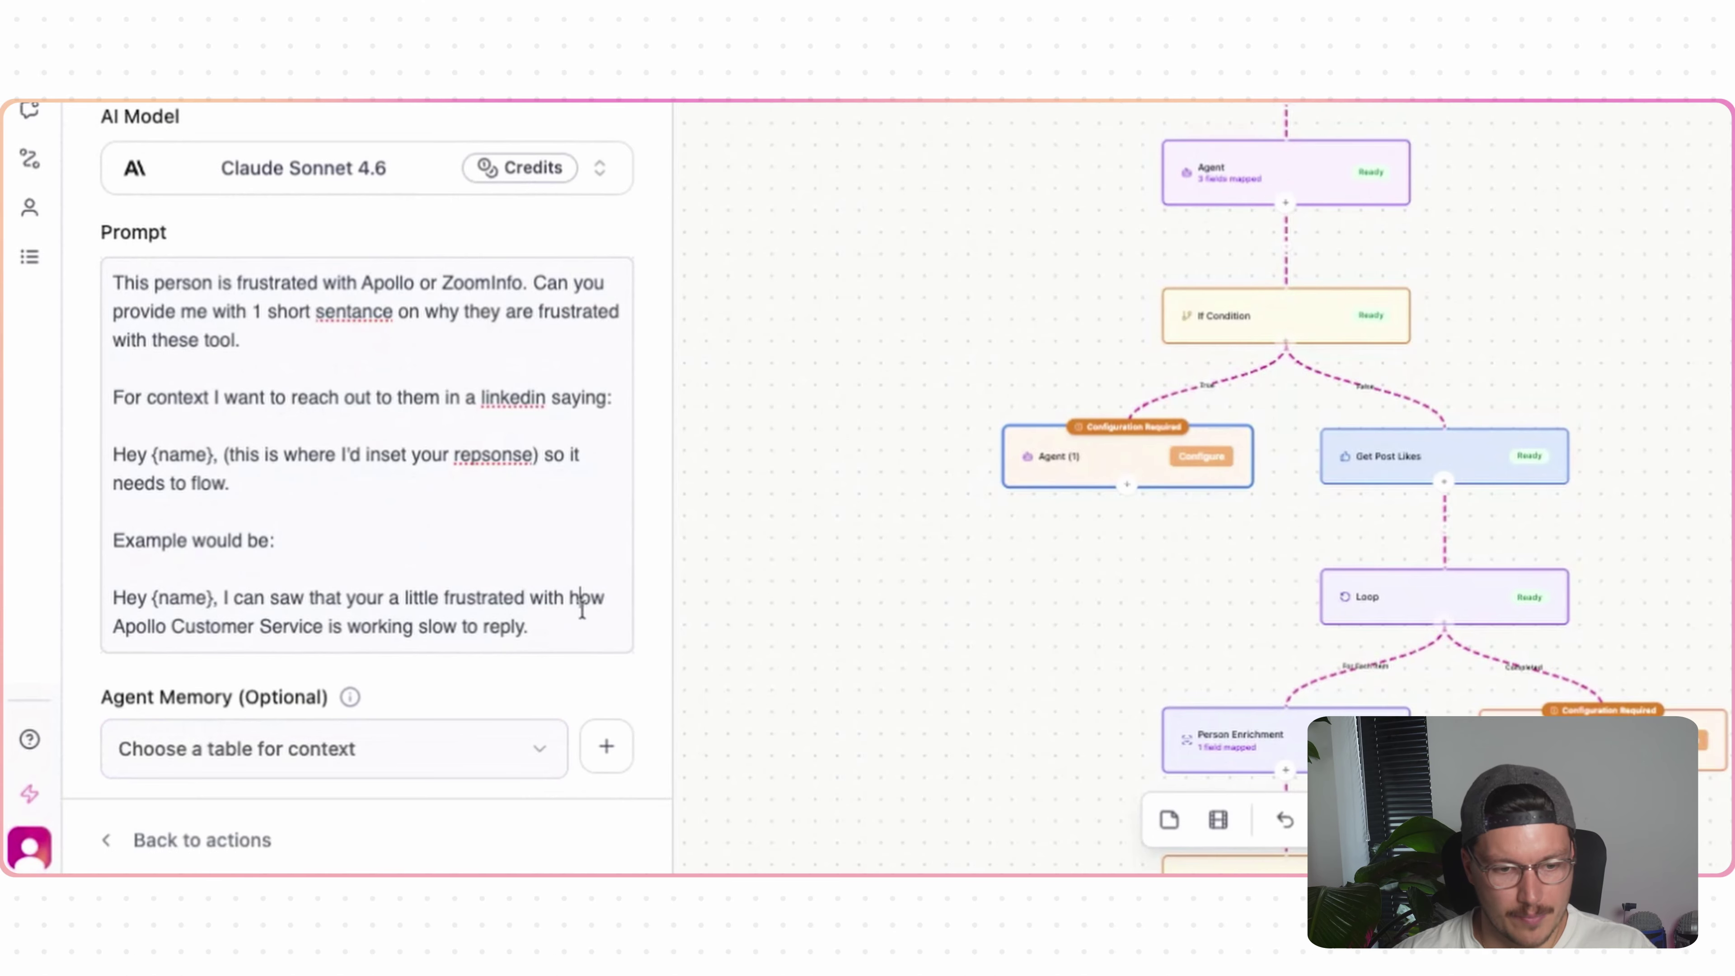
left_click(577, 623)
key("Return")
key("Return")
type("Don't worry abo")
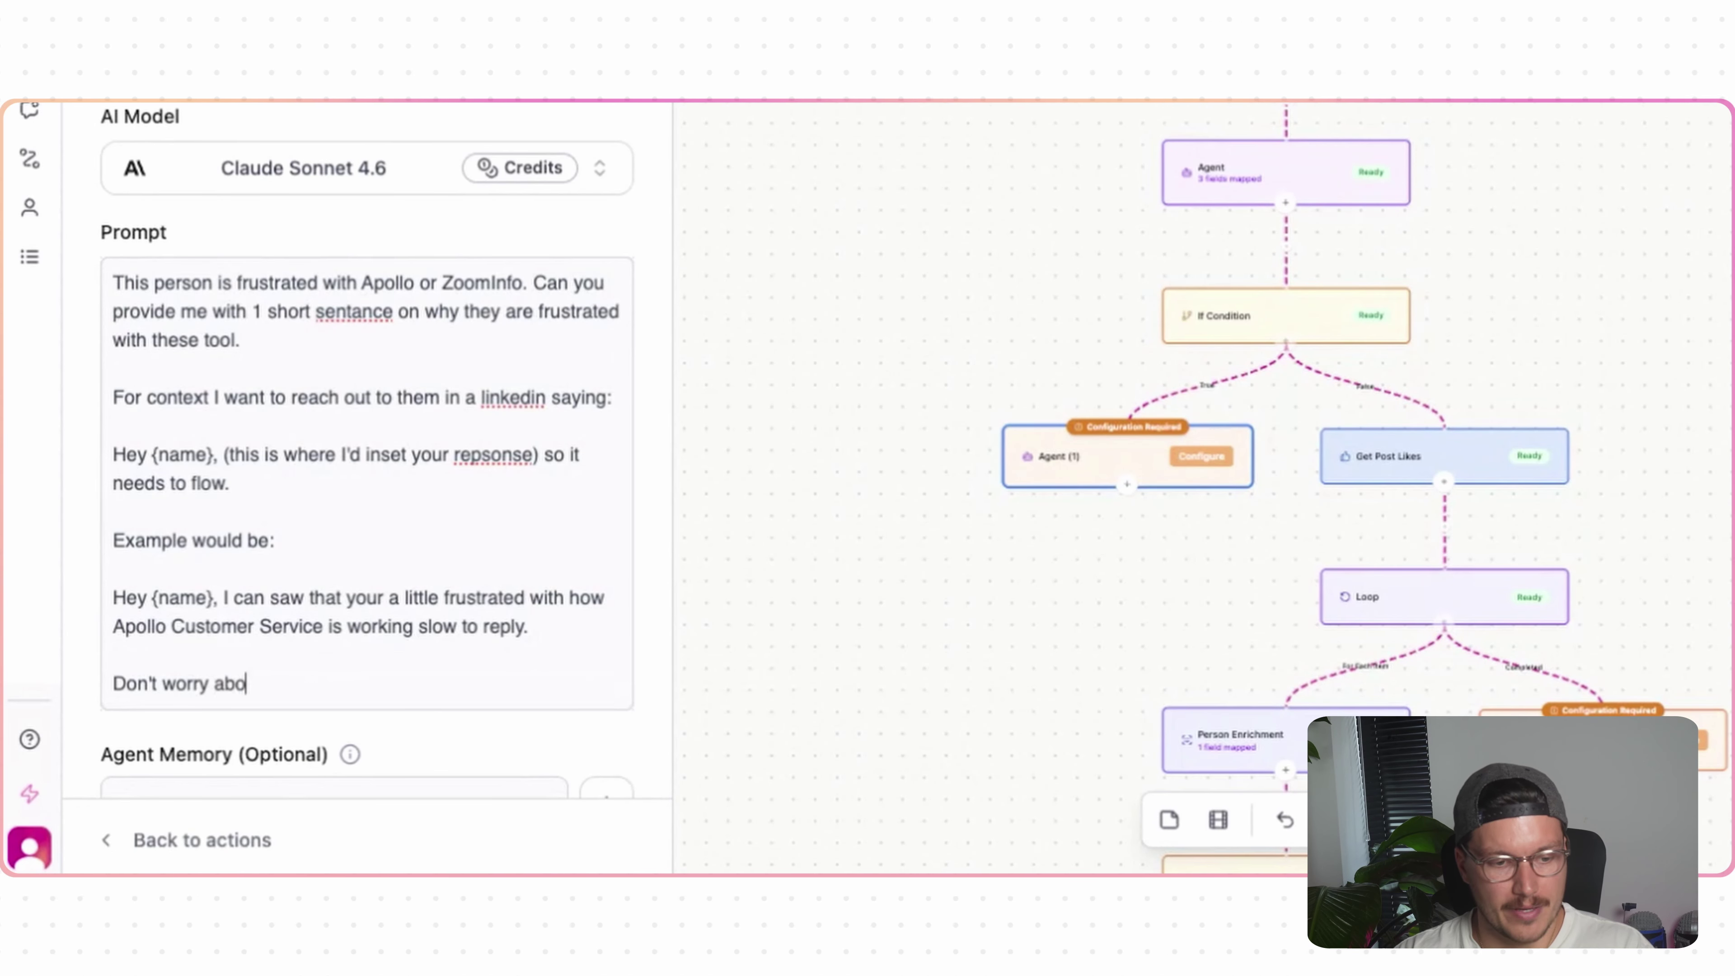
type("ut the name just give")
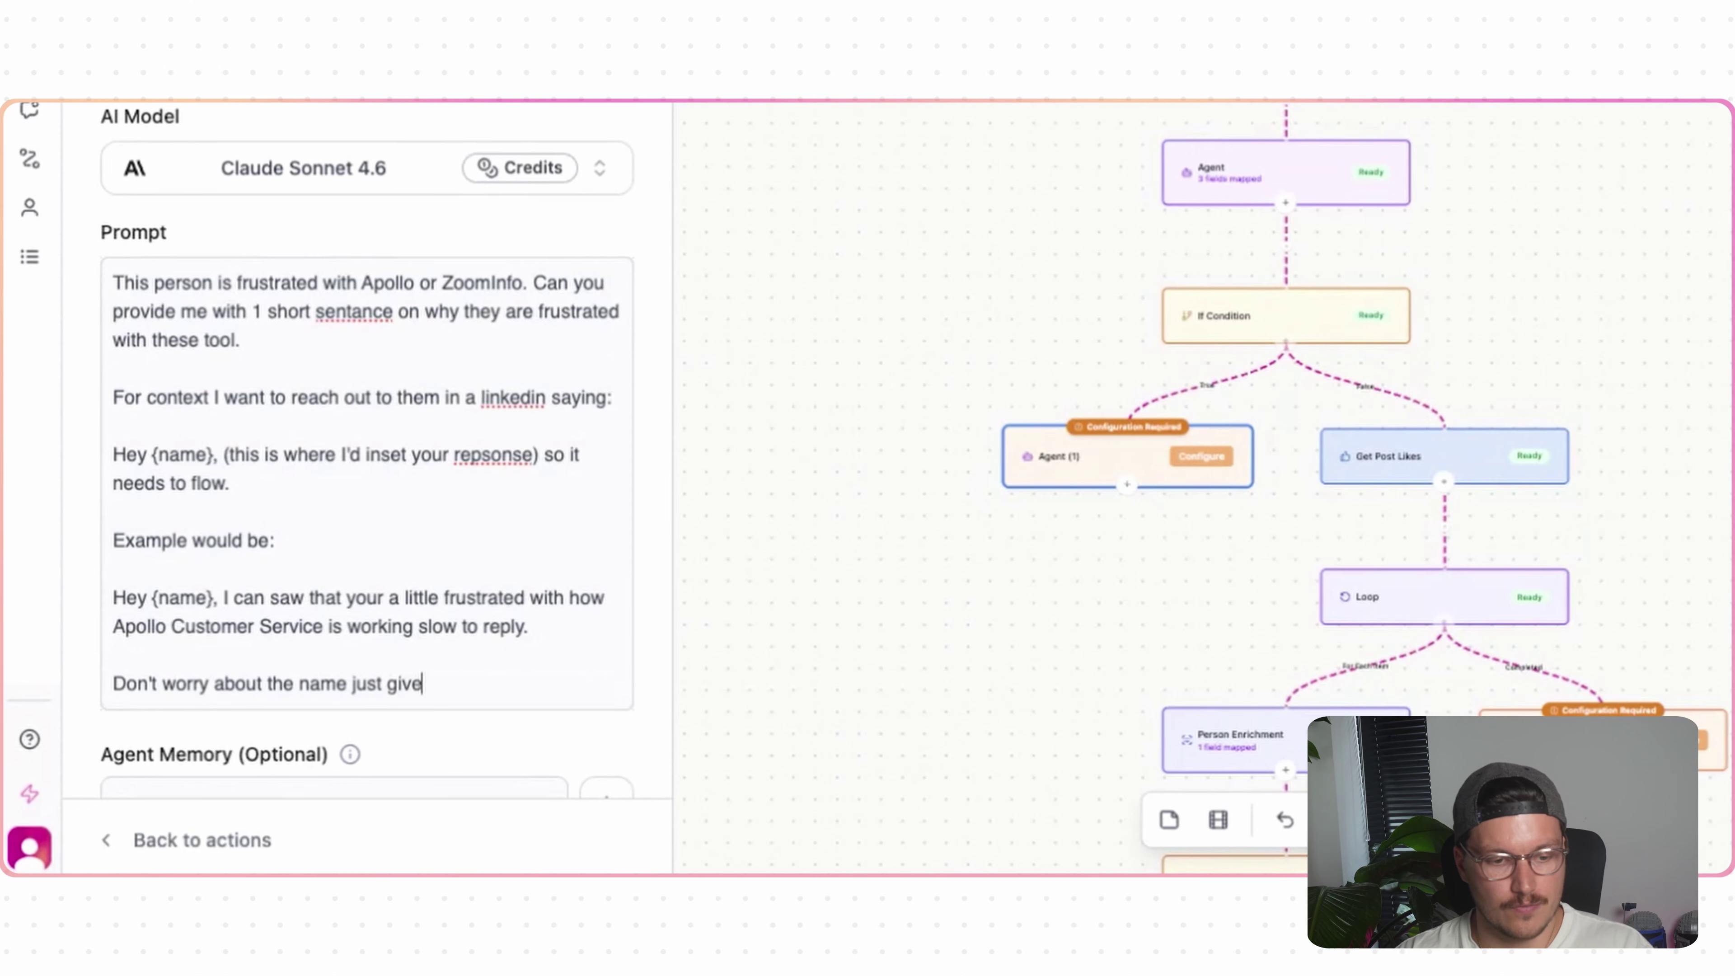
type(" me the 1 lin")
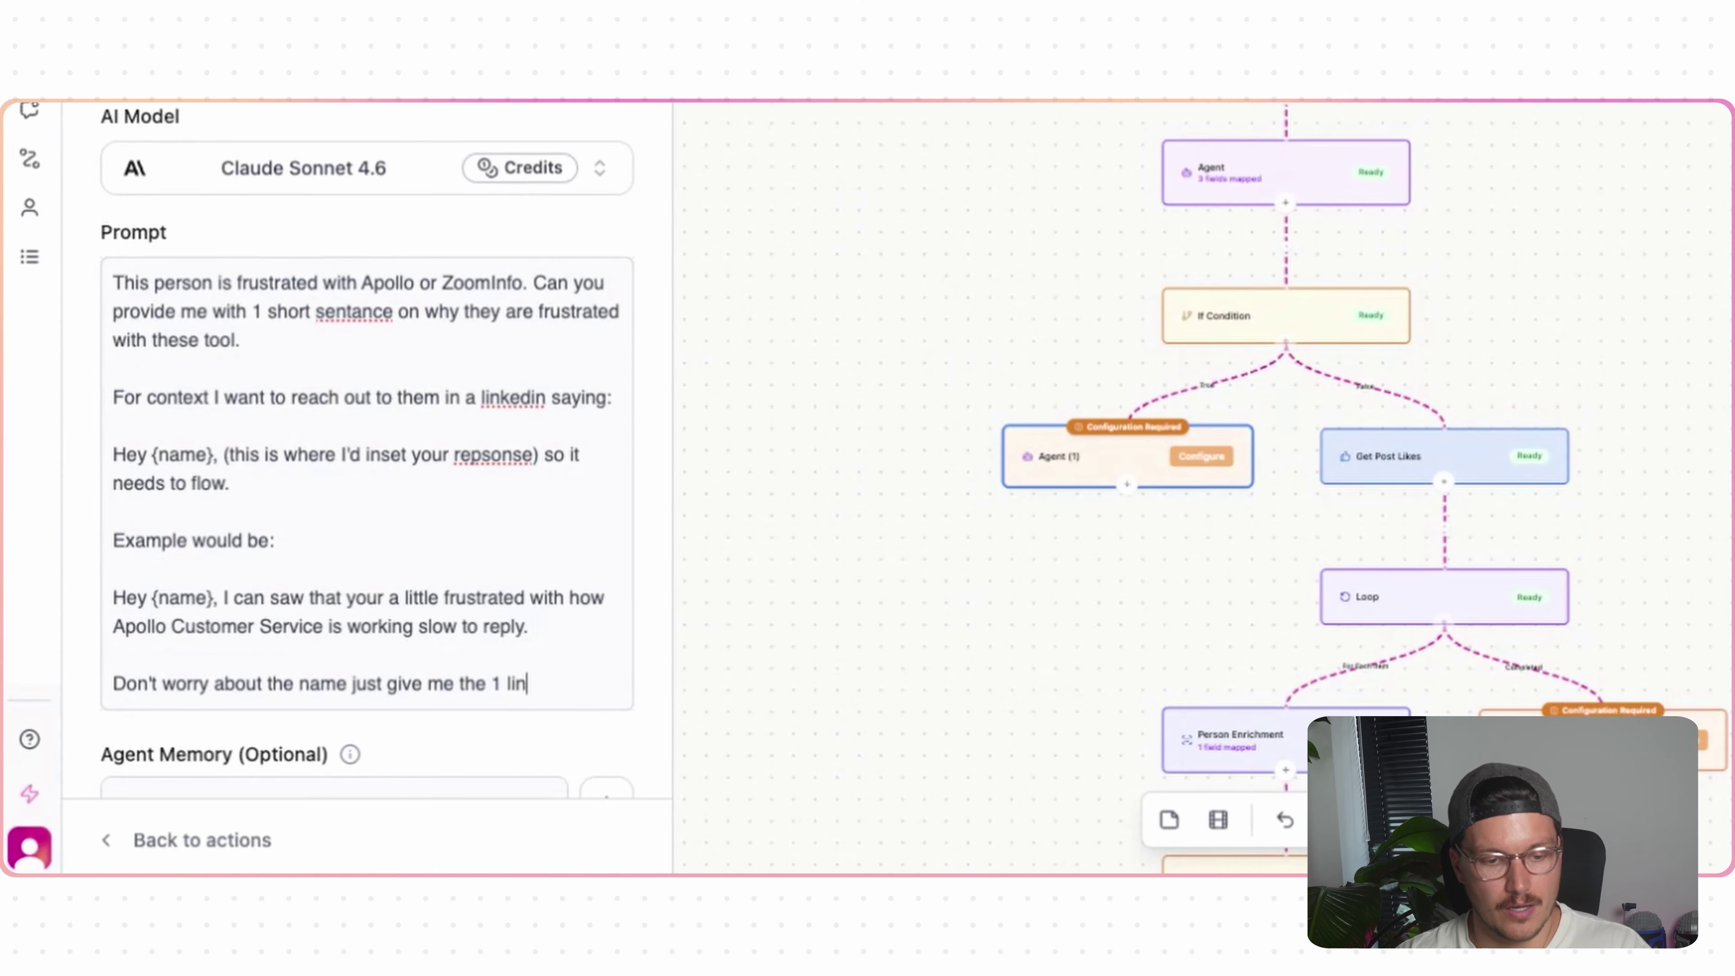
type("e short sentance.")
- End the prompt with "Post text -" and the multiPostTrigger.text variable, and add the agent to the workflow
key("Return")
key("Return")
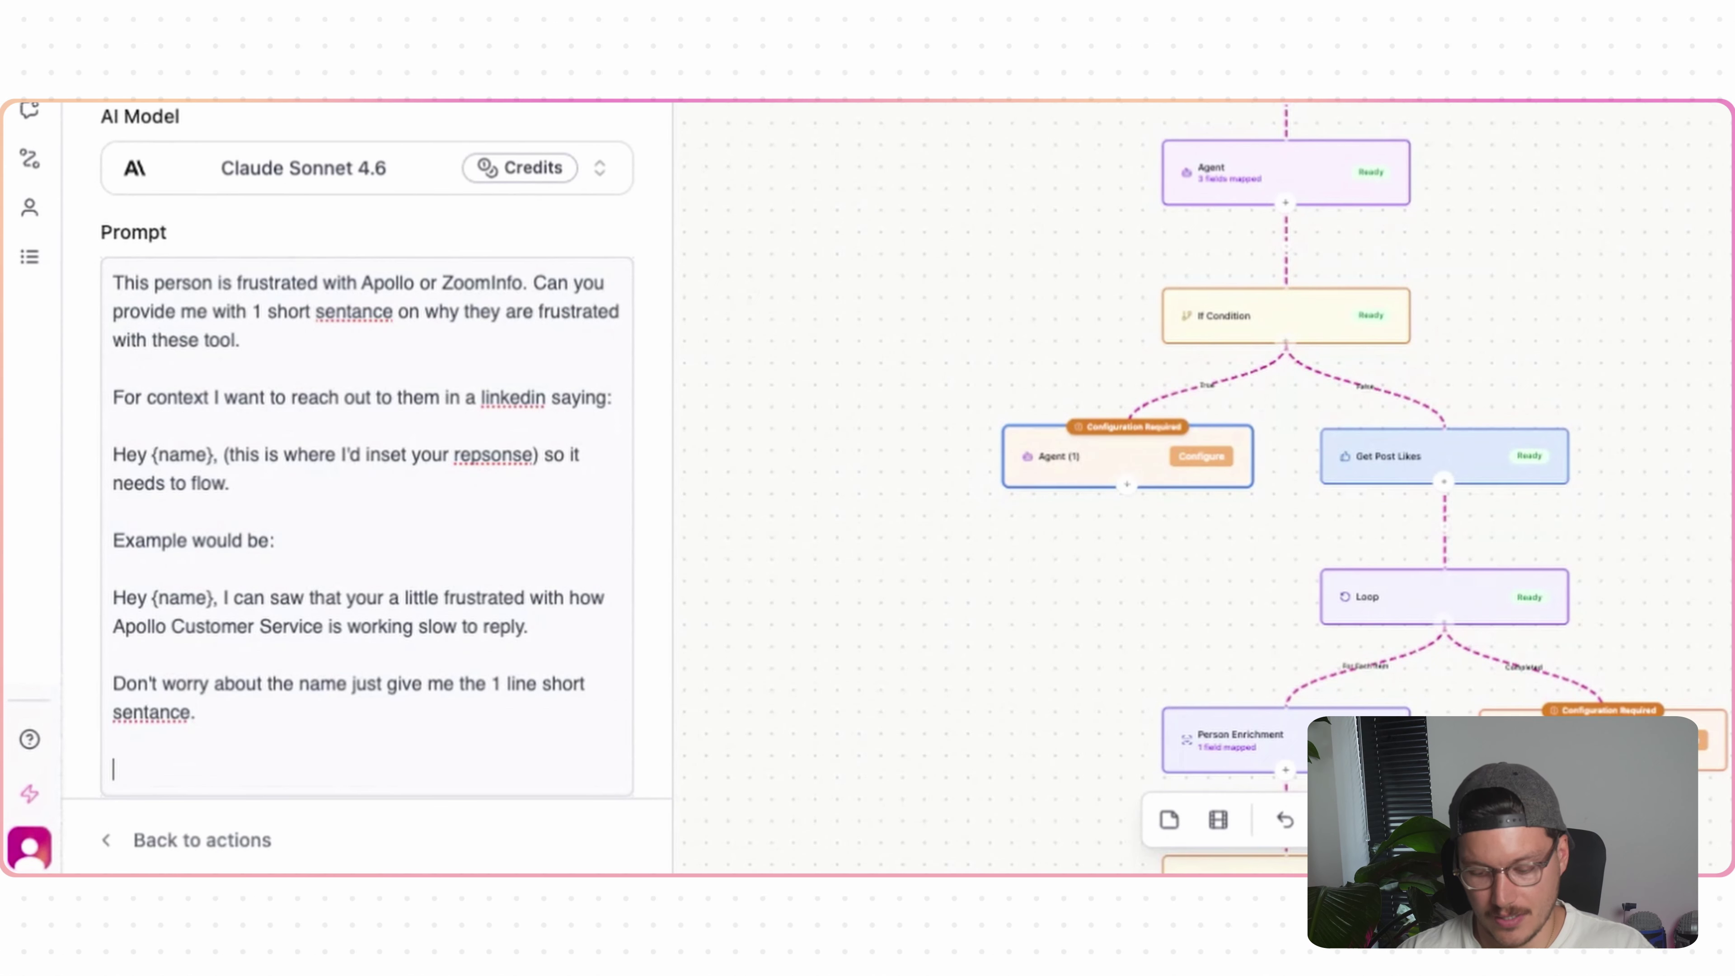
type("Post")
type("text - {{multiPostTrigger.text}}")
scroll(369, 513, "down", 3)
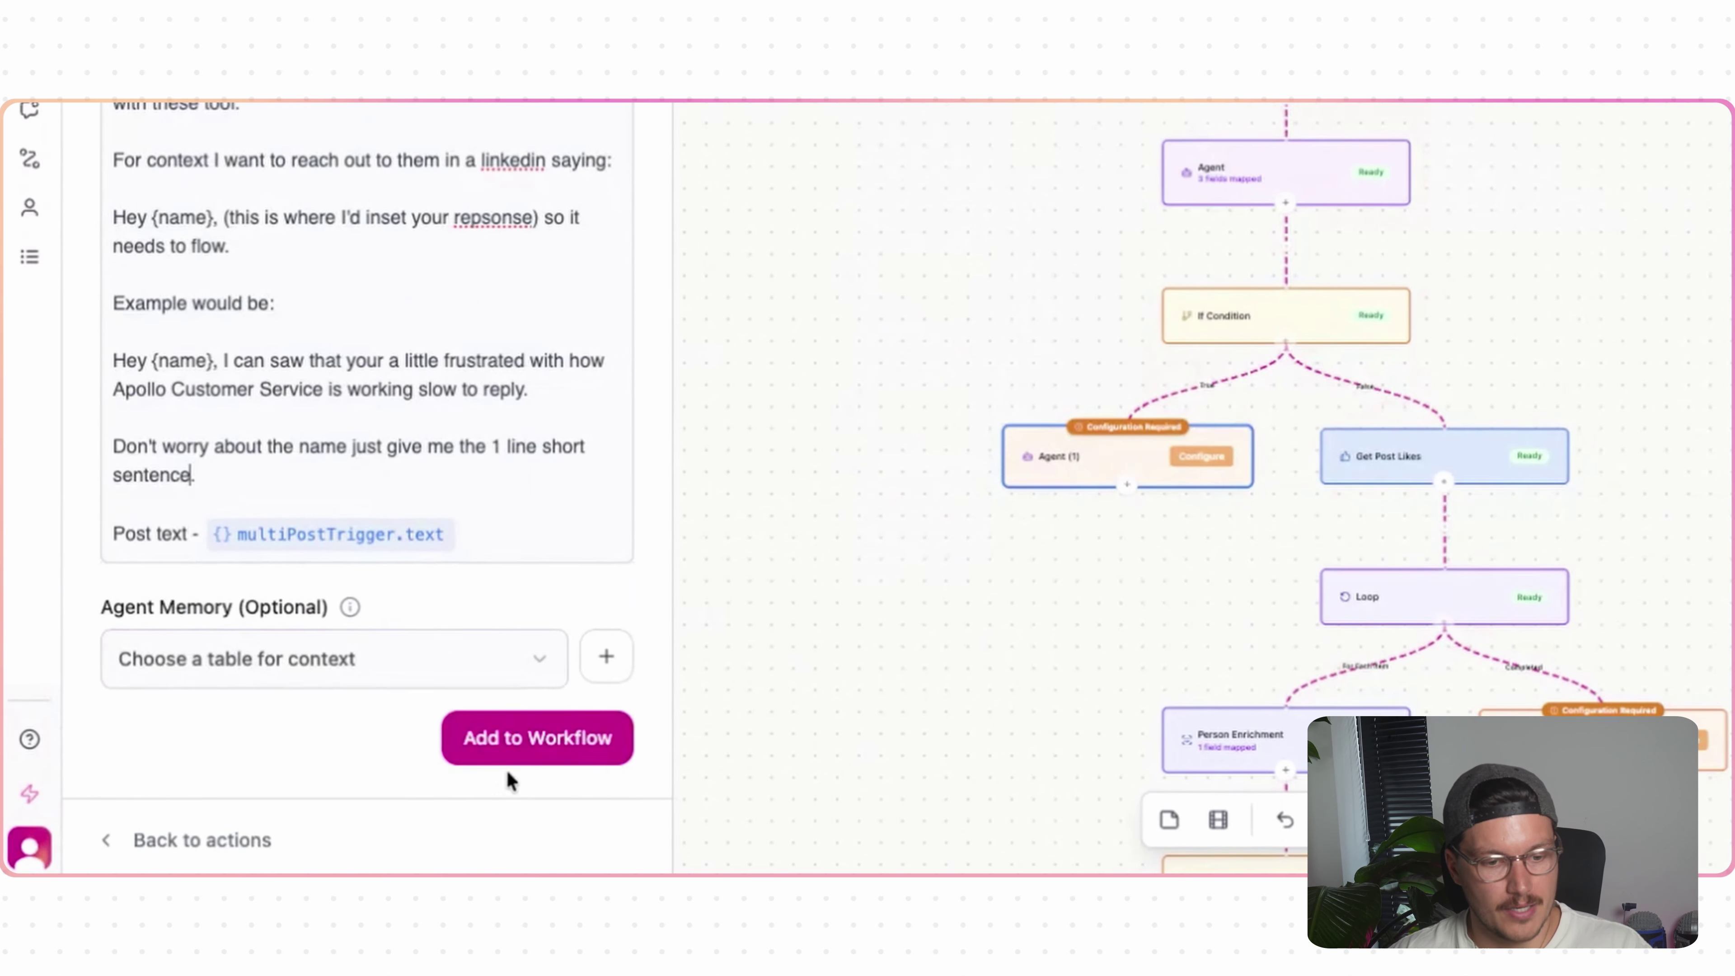
left_click(533, 738)
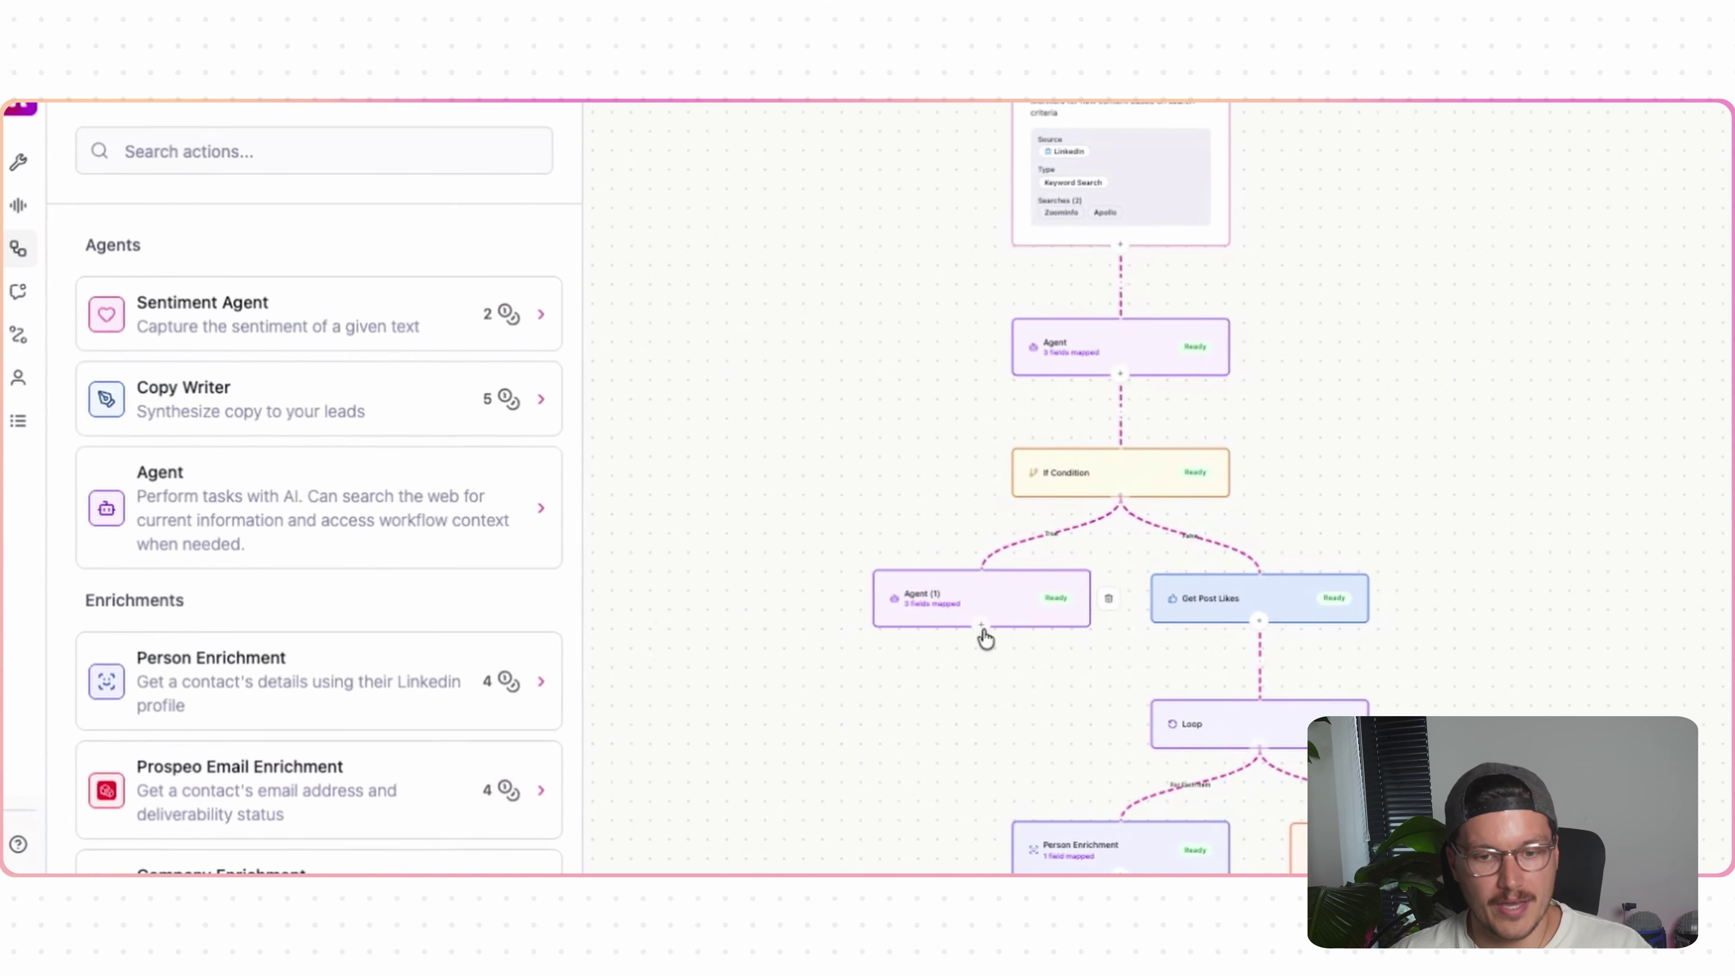
- Add a Send to HeyReach Campaign action below the new agent in the True branch
left_click(1085, 528)
left_click(246, 217)
type("hey")
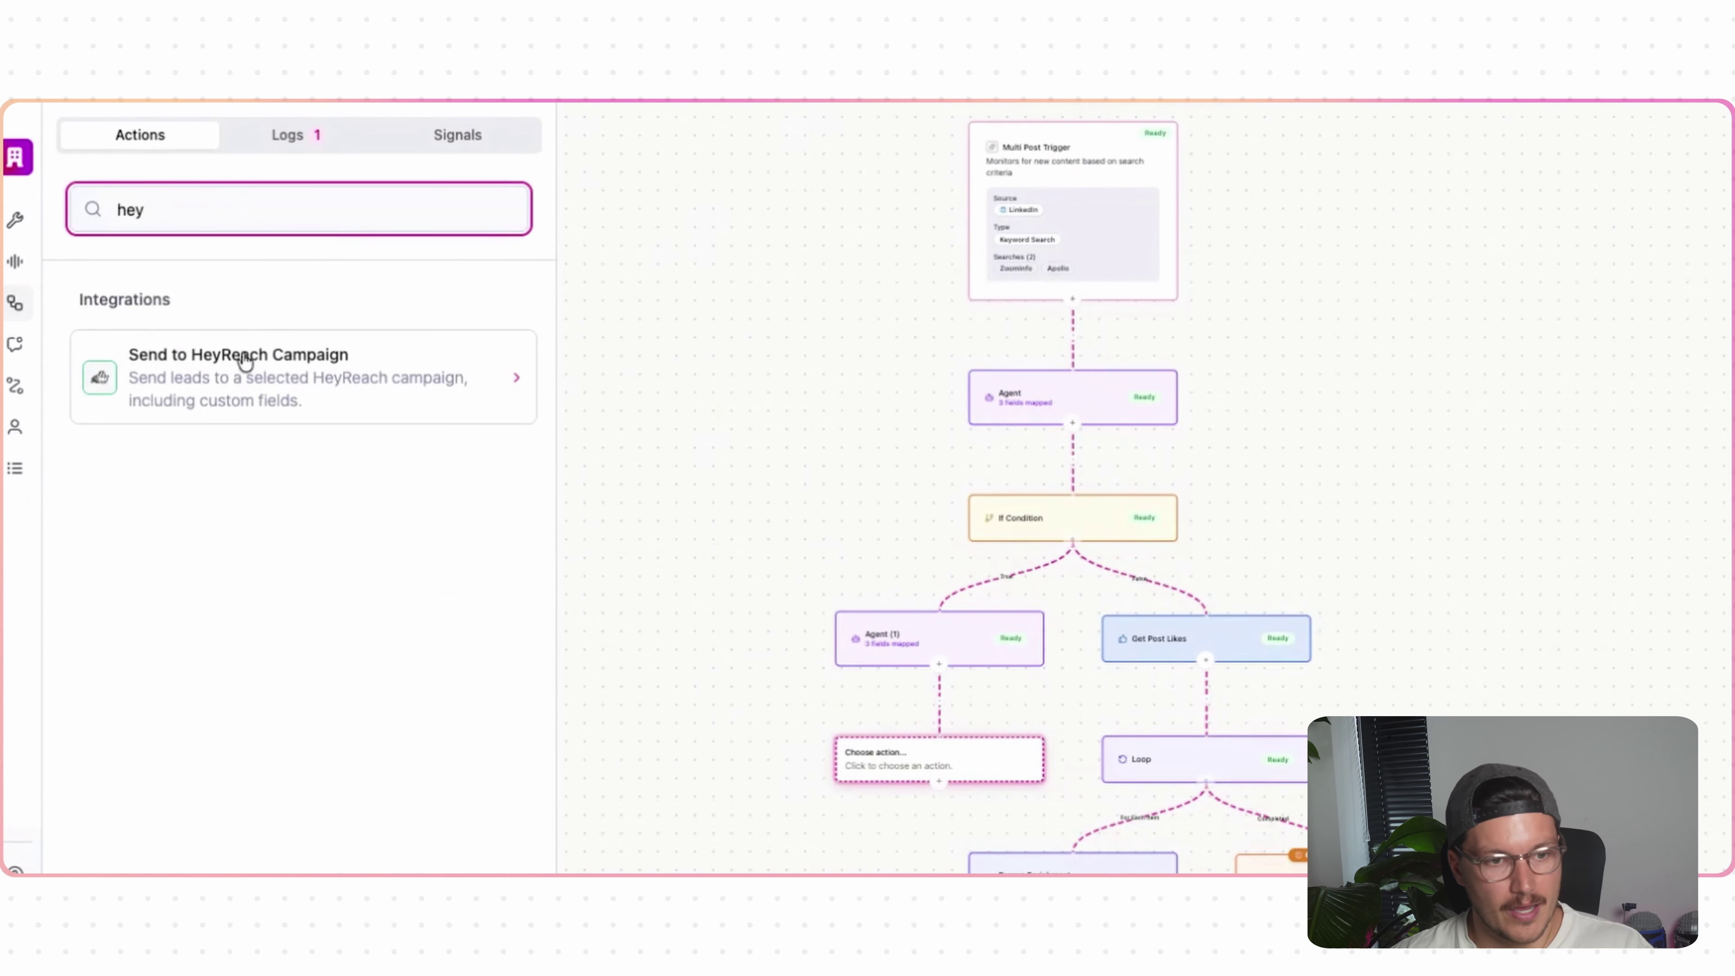
left_click(244, 362)
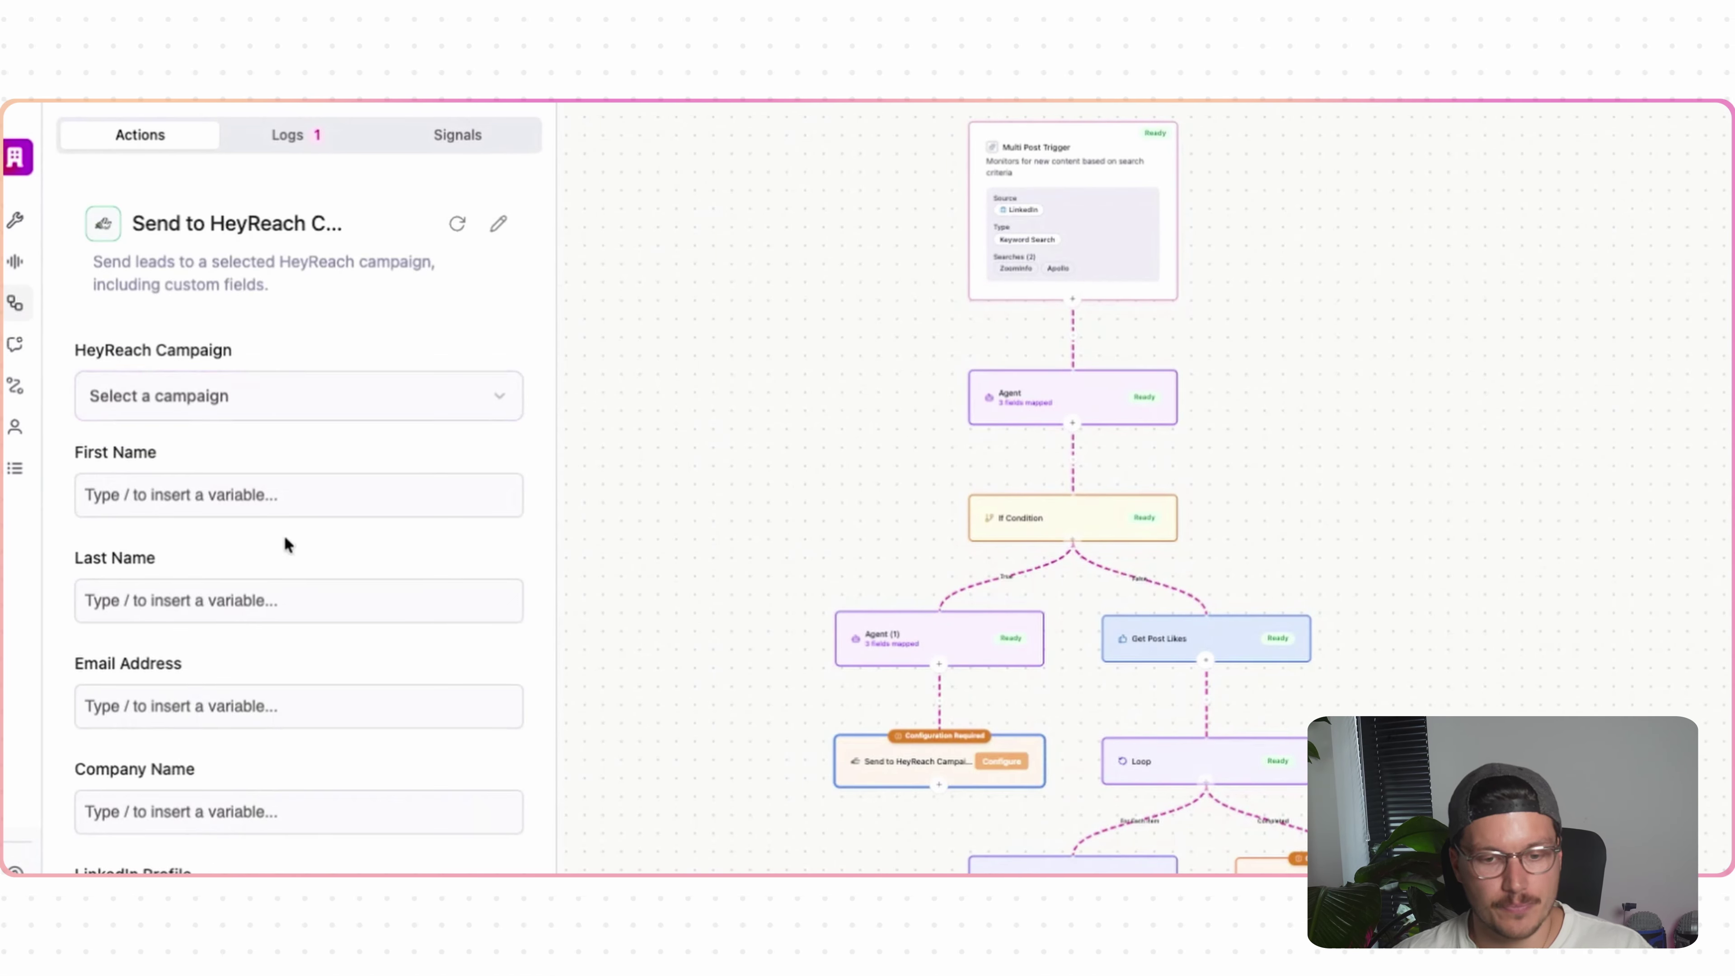
scroll(278, 588, "down", 1)
scroll(278, 588, "down", 5)
scroll(278, 589, "up", 7)
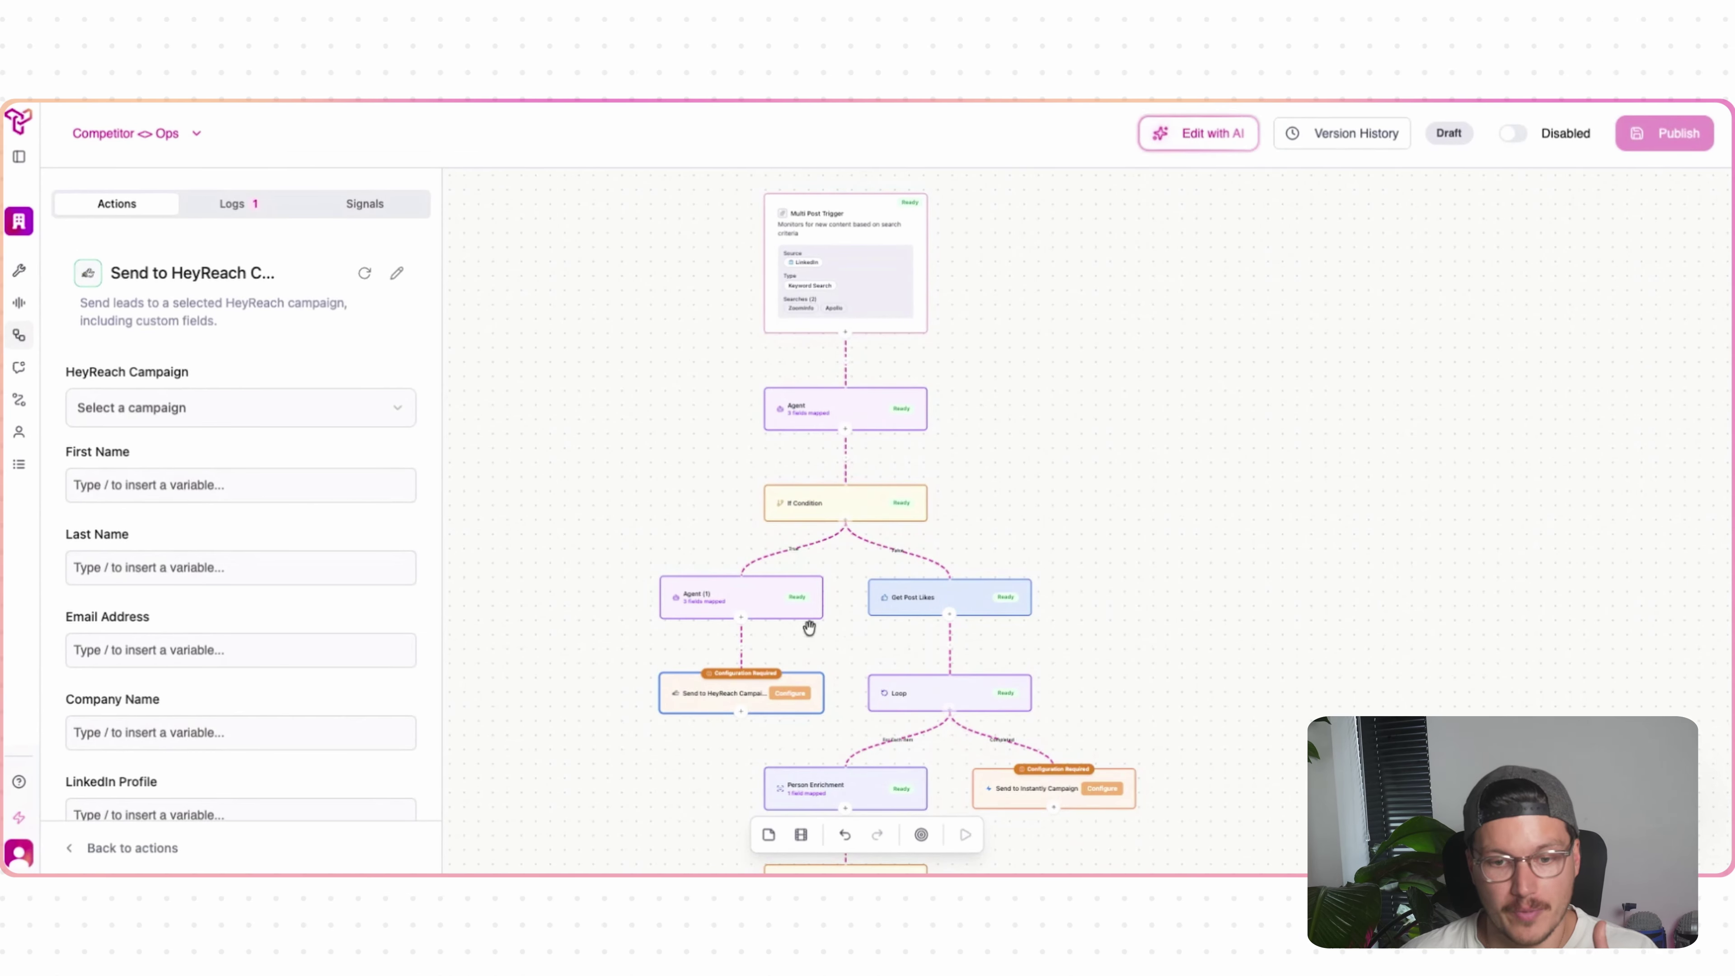
- Rename the True-branch agent as "Frustration Agent"
left_click(774, 601)
left_click(395, 274)
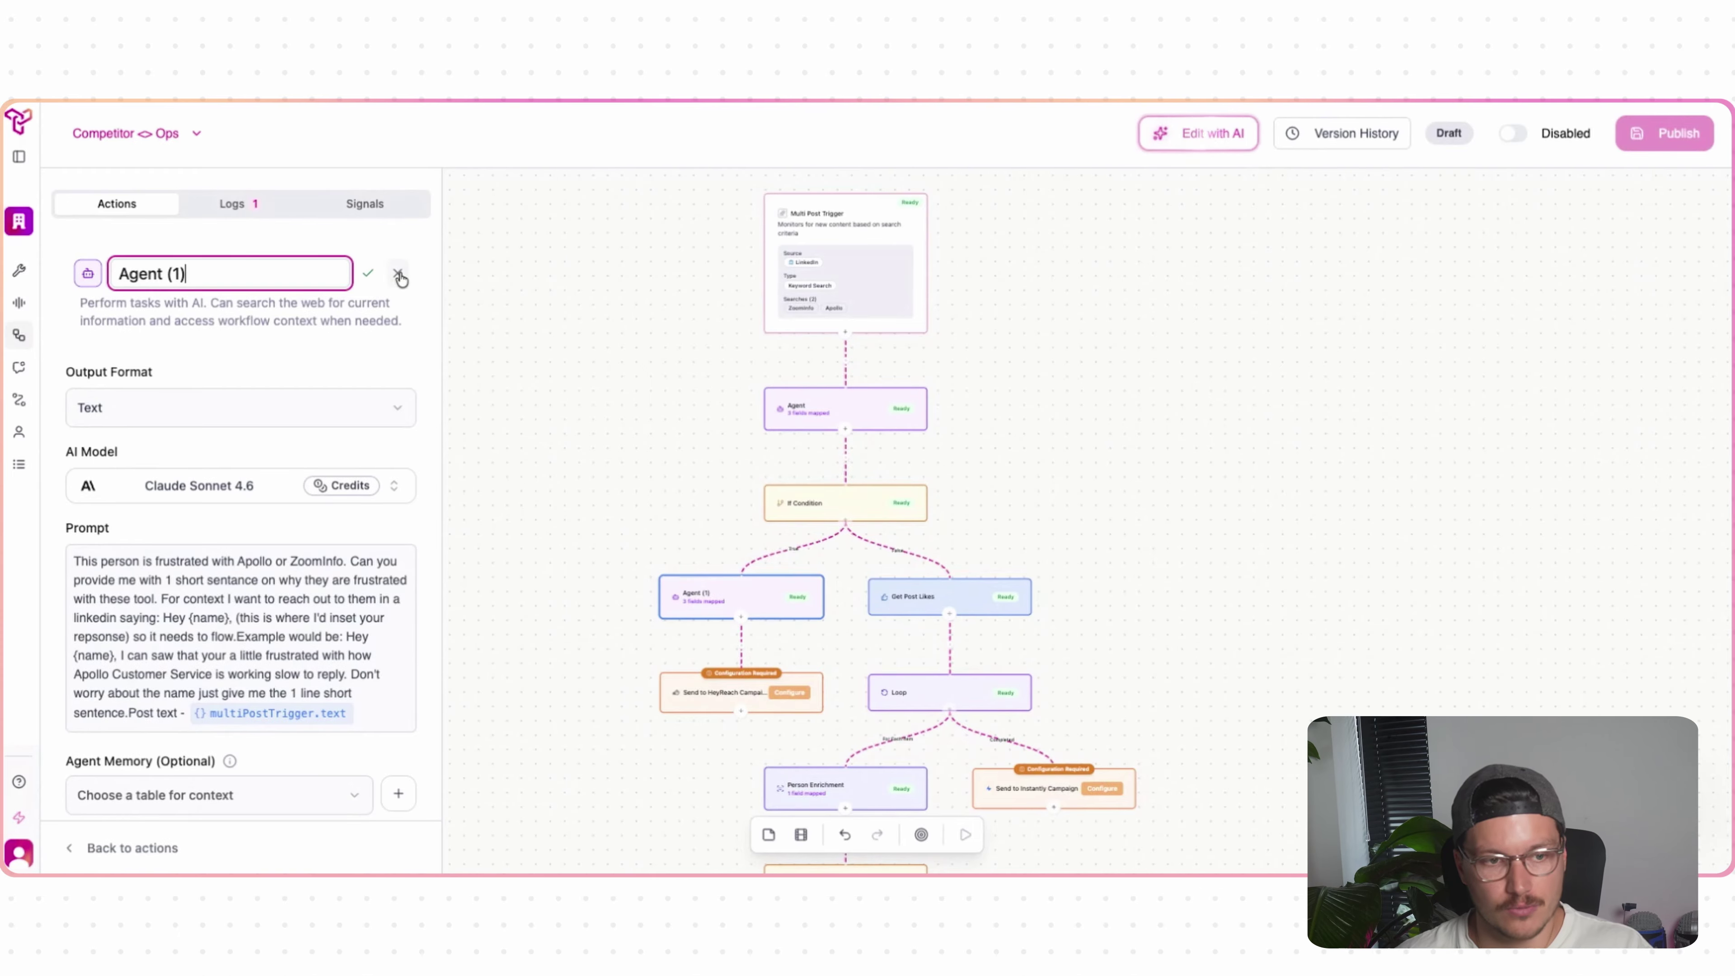
key("super+a")
type("Frustration Anget")
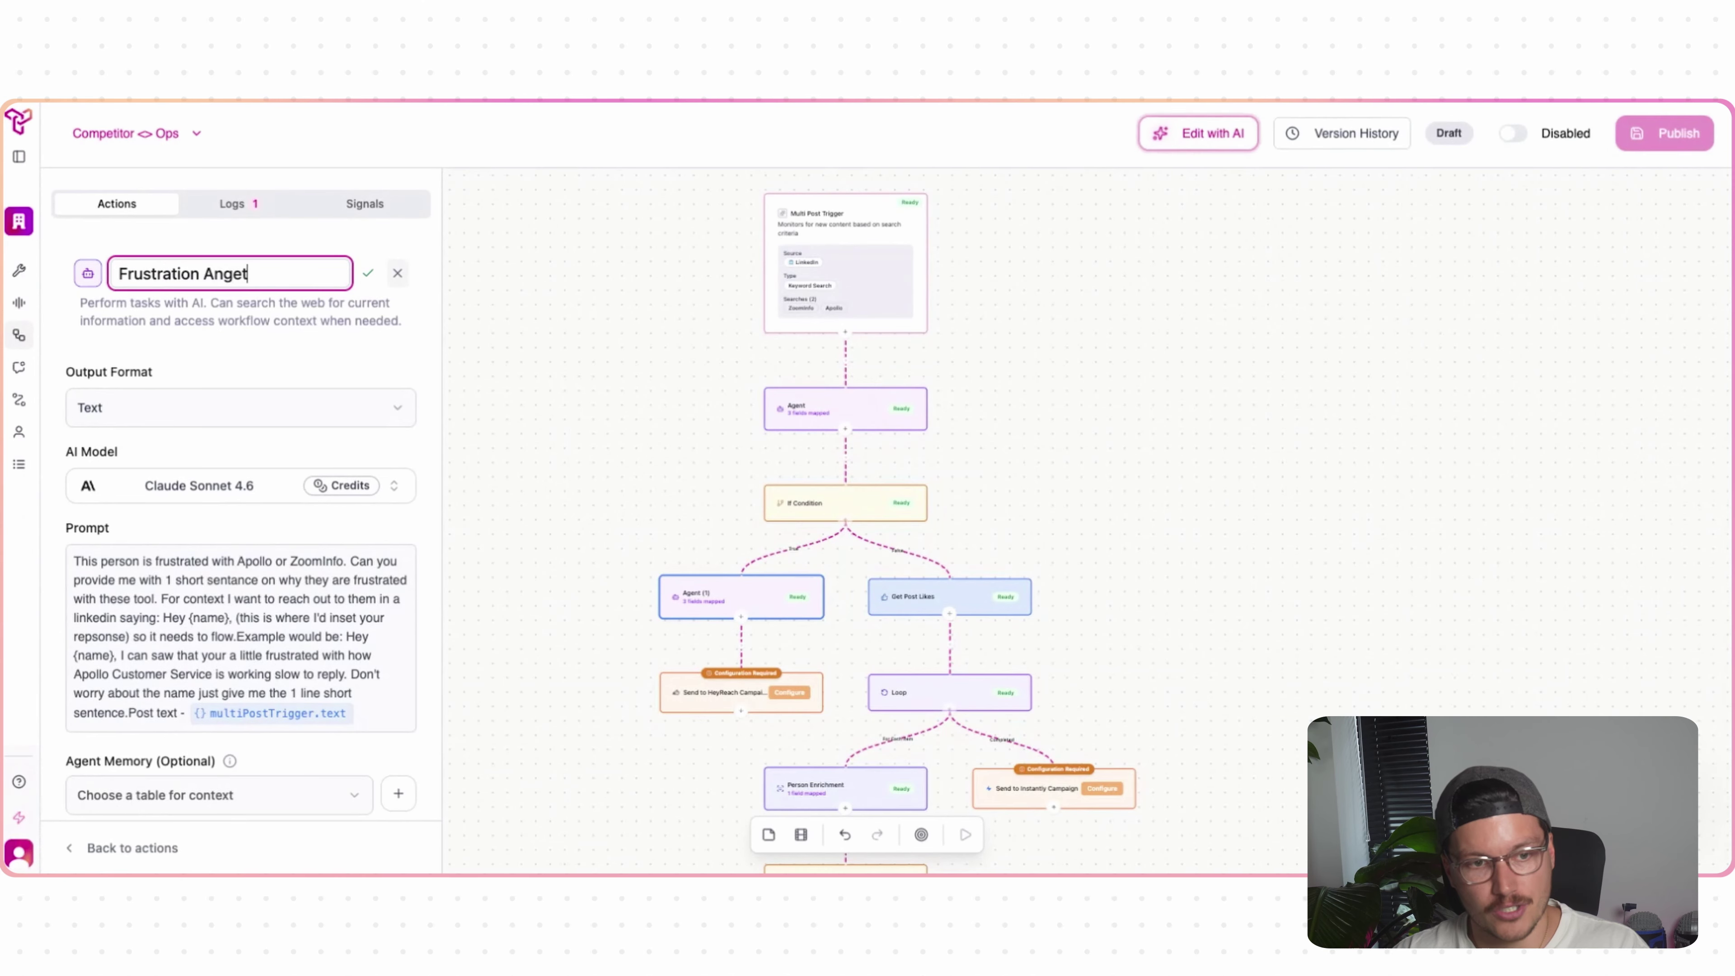
type("t")
key("Return")
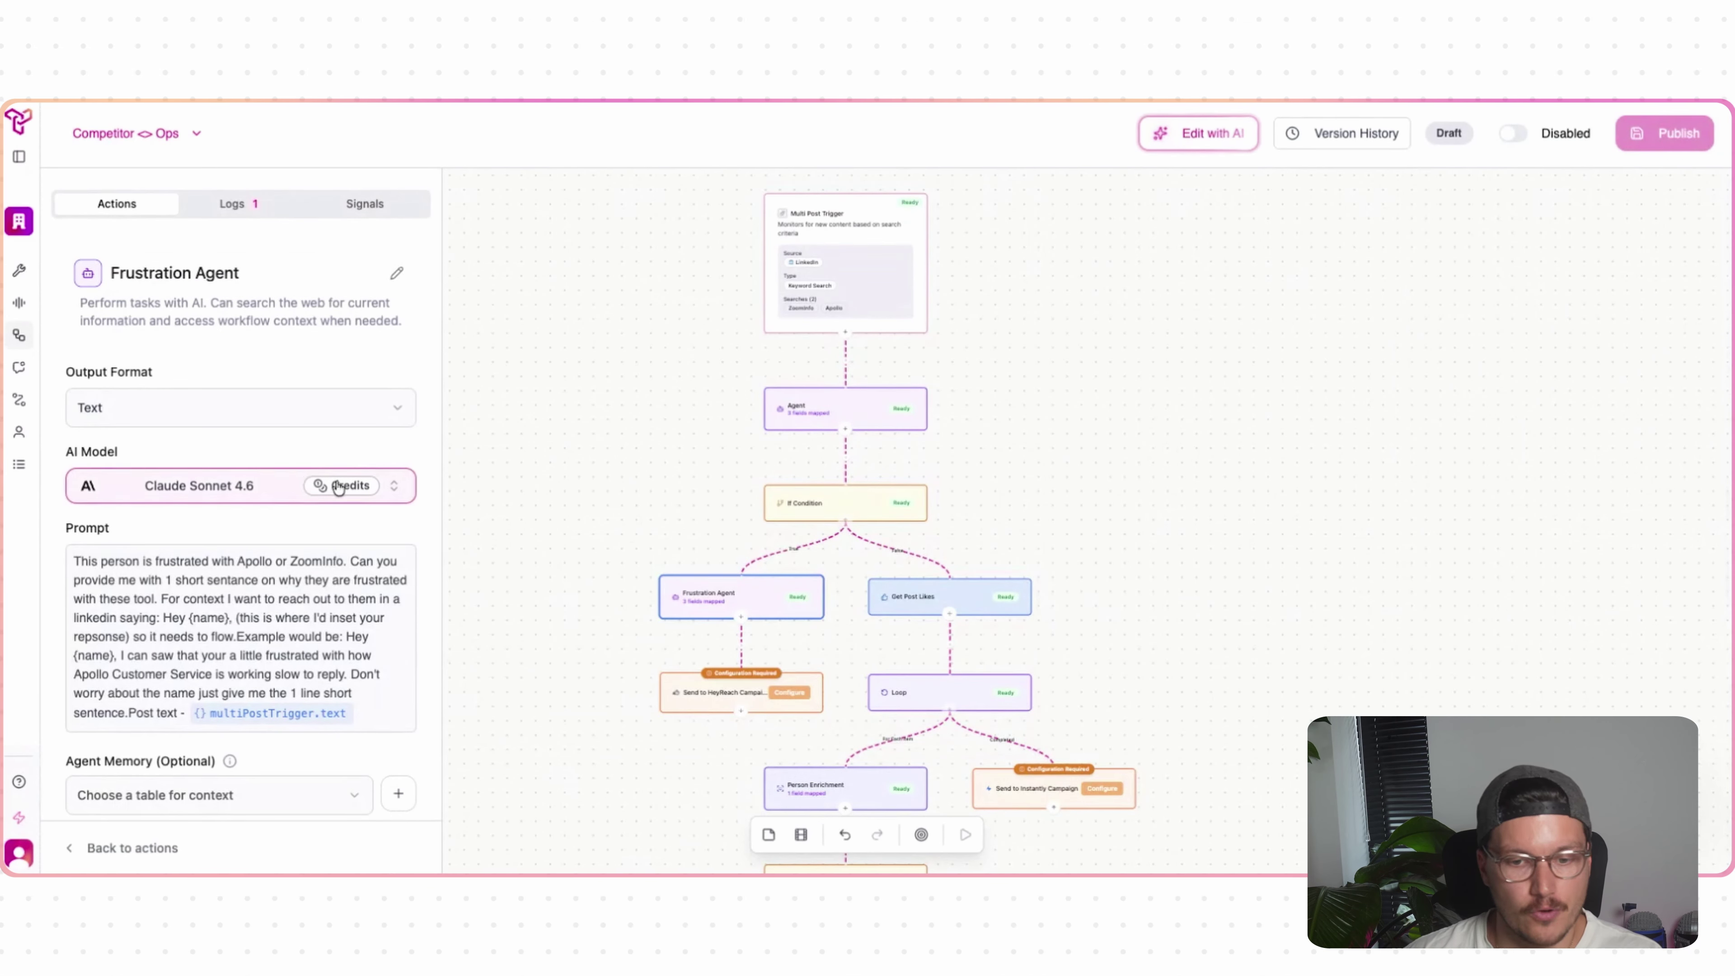
- Return to the action library, clear its search filter and look through the available workflow actions
left_click_drag(543, 707, 542, 701)
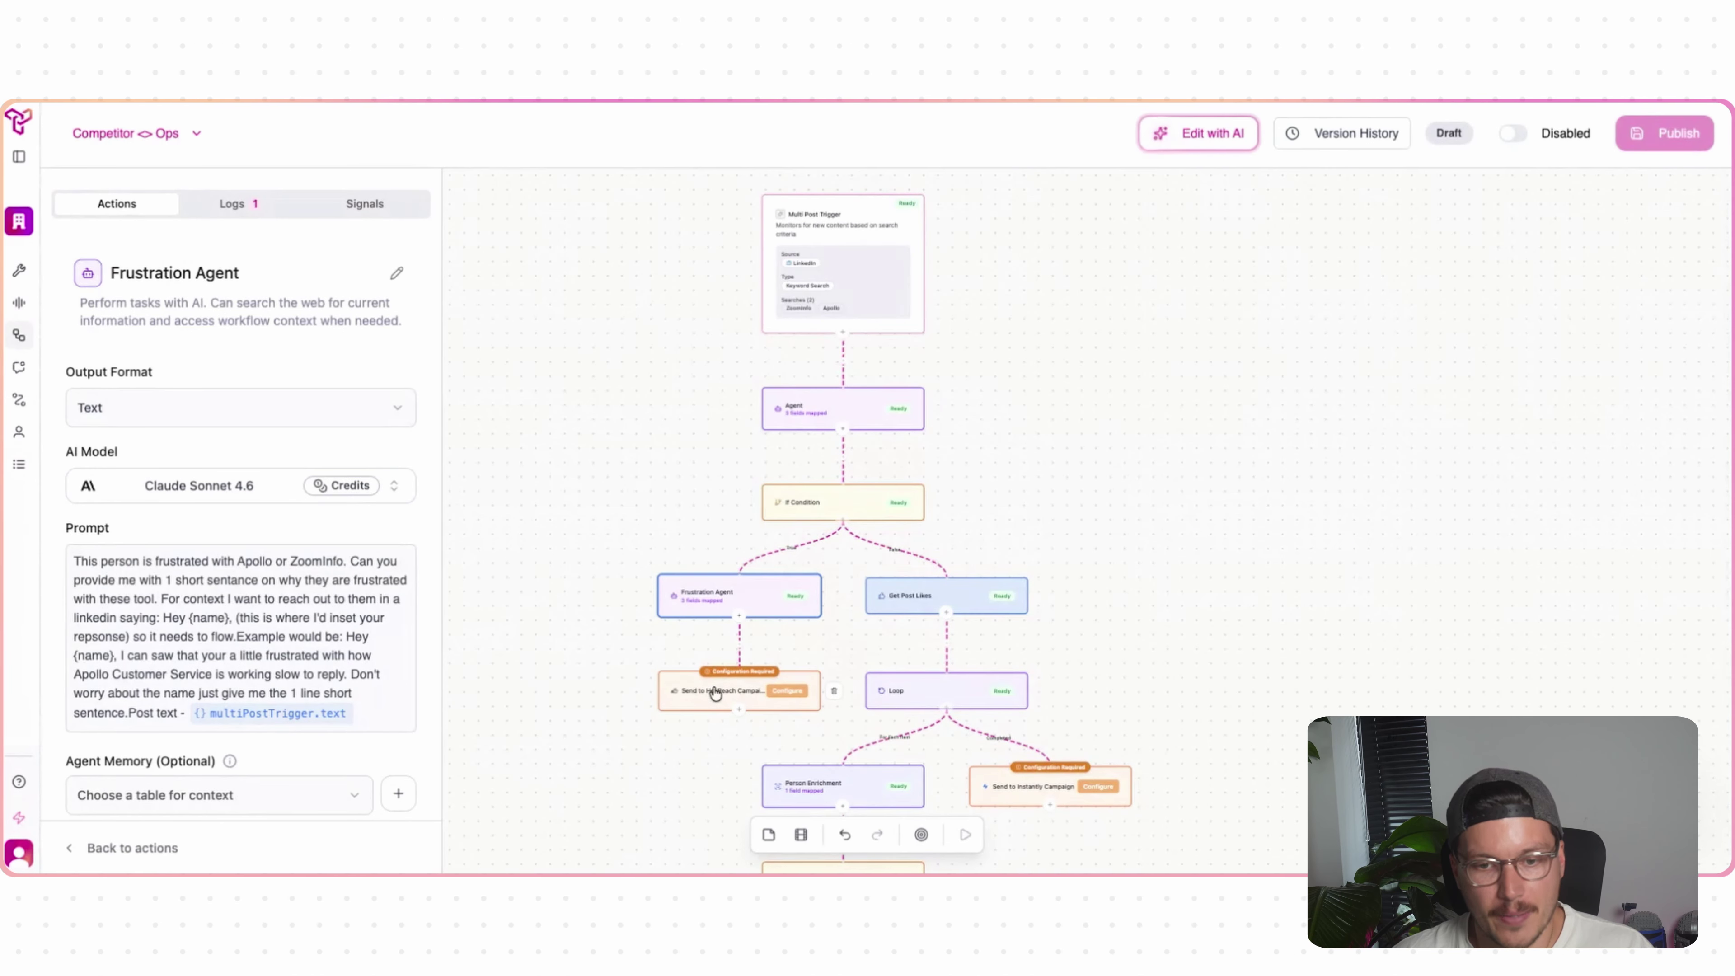
left_click_drag(713, 470, 811, 386)
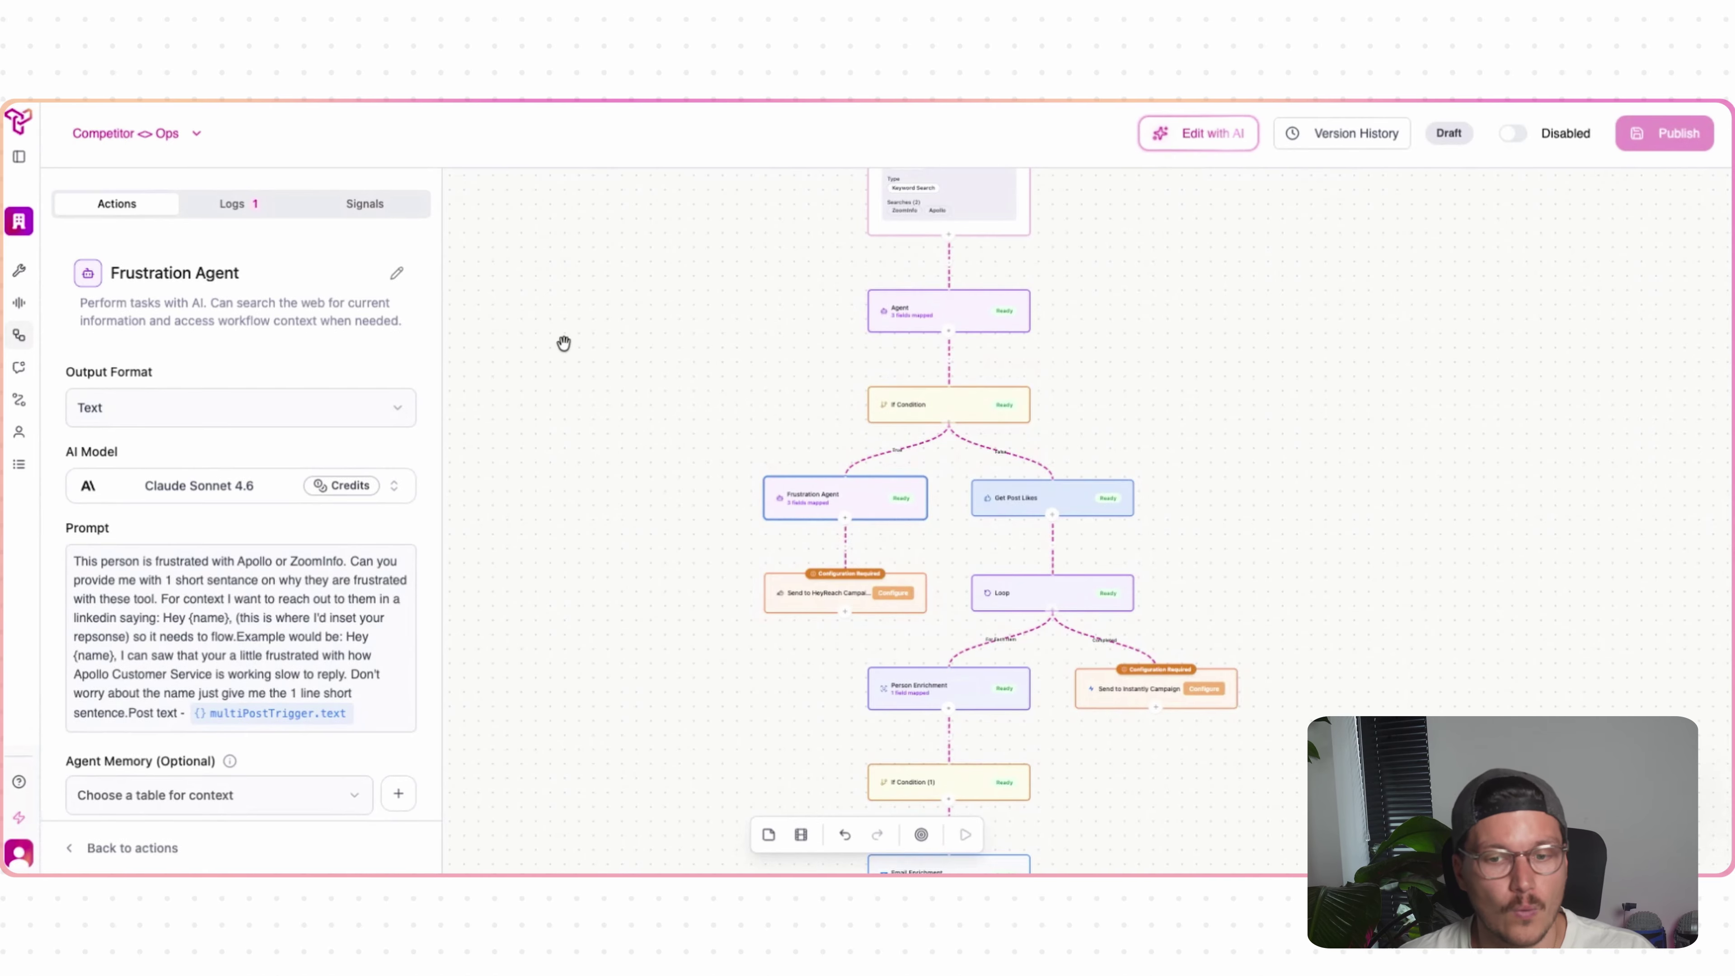
scroll(132, 775, "down", 1)
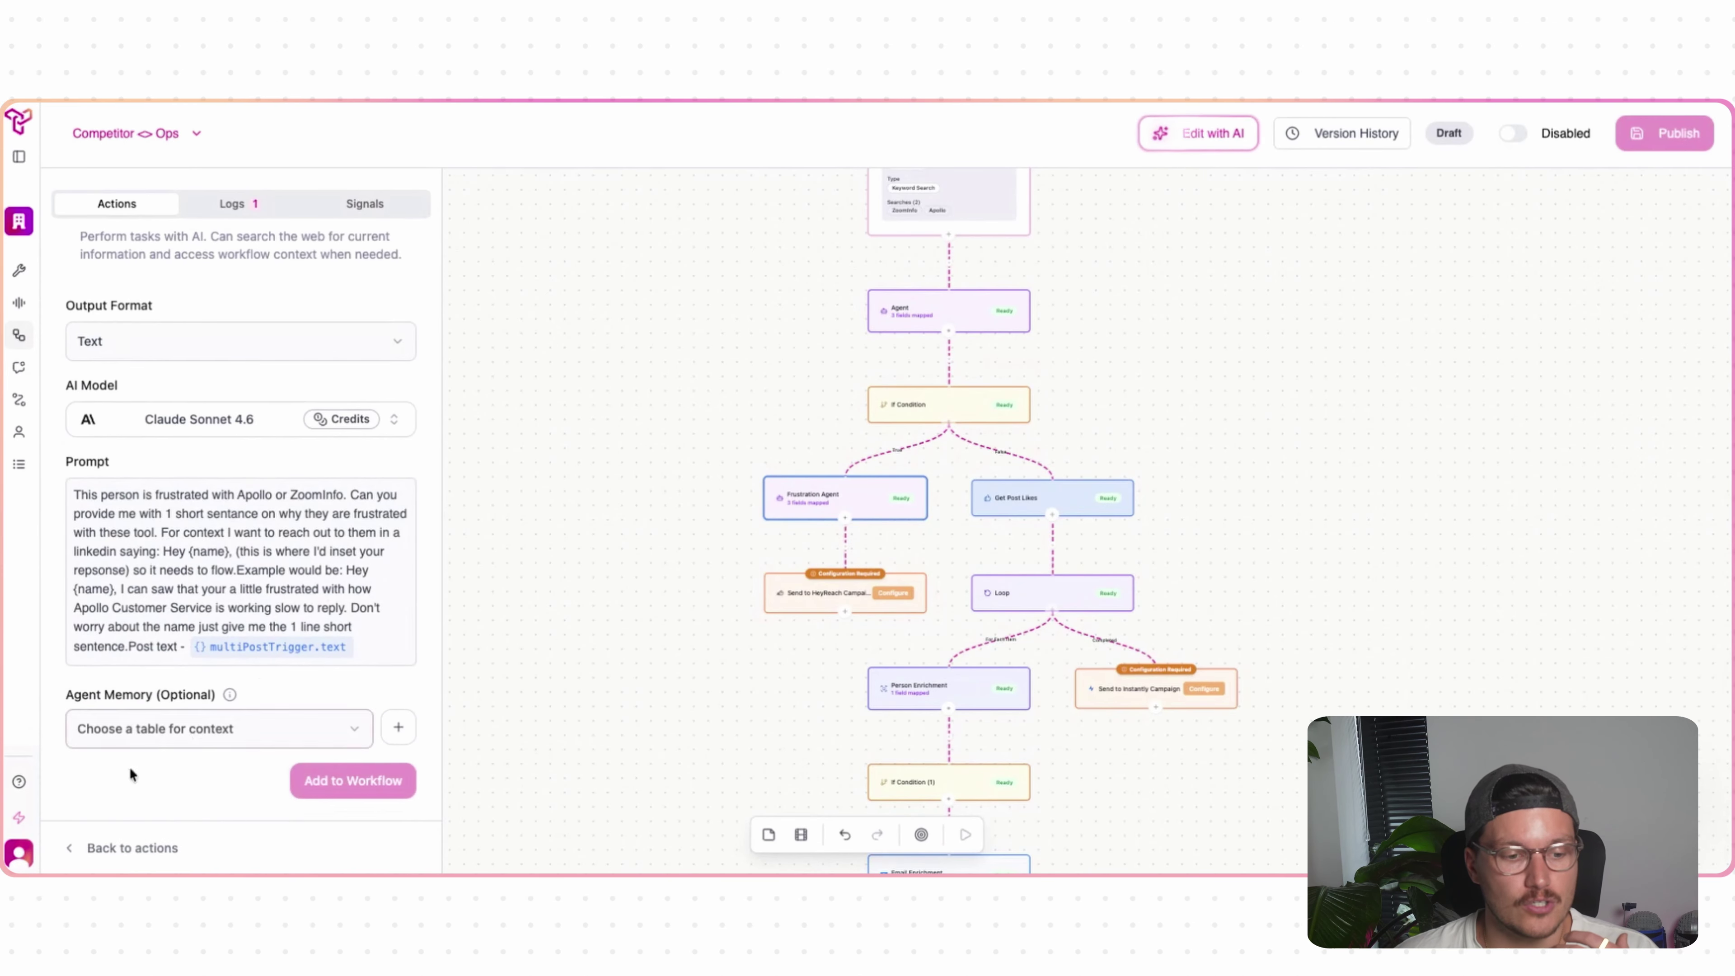
left_click(82, 848)
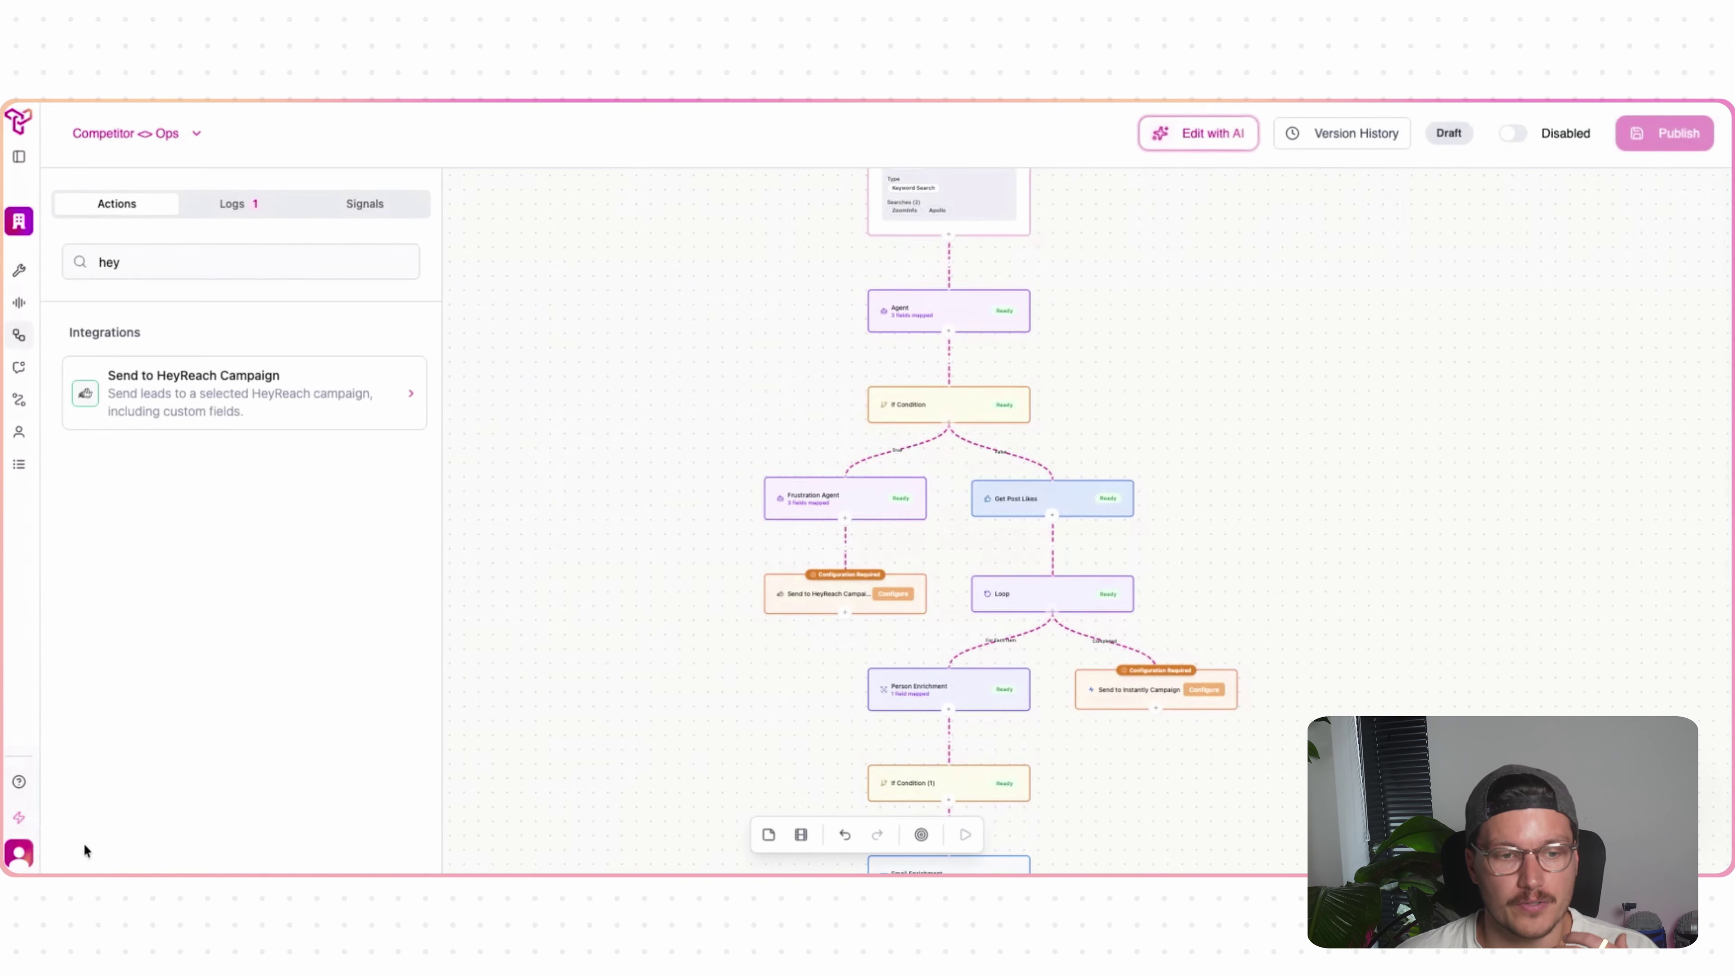
double_click(156, 269)
key("BackSpace")
scroll(271, 608, "down", 10)
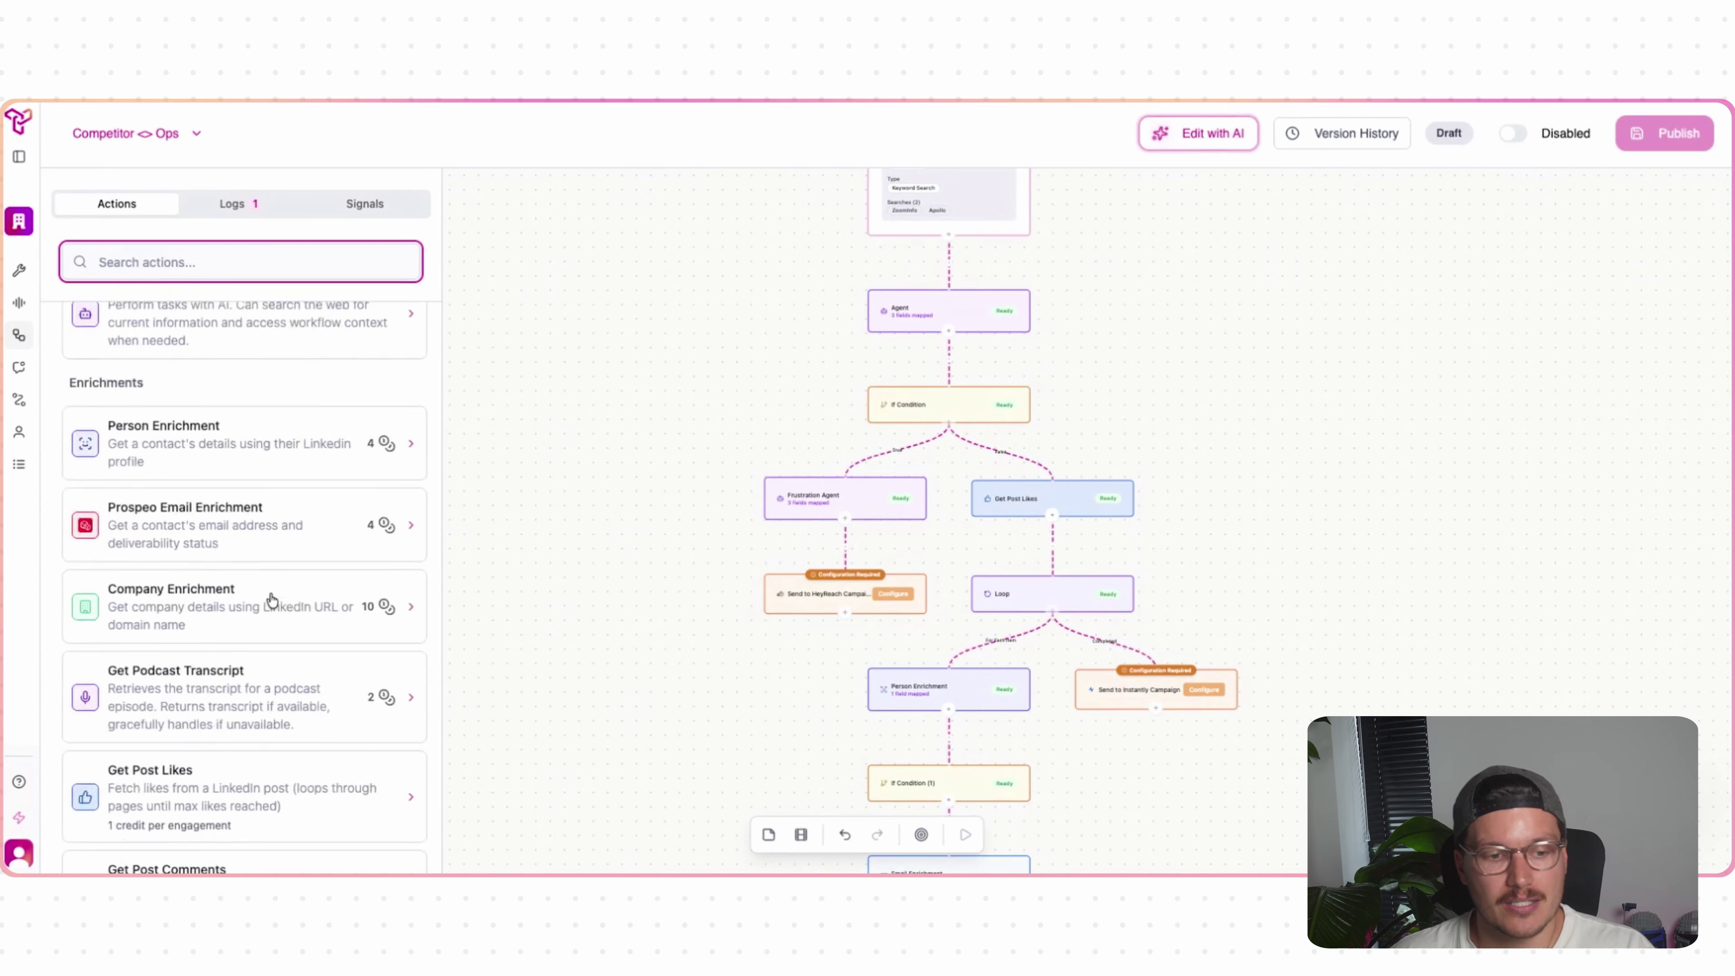
scroll(271, 601, "up", 5)
scroll(263, 601, "down", 3)
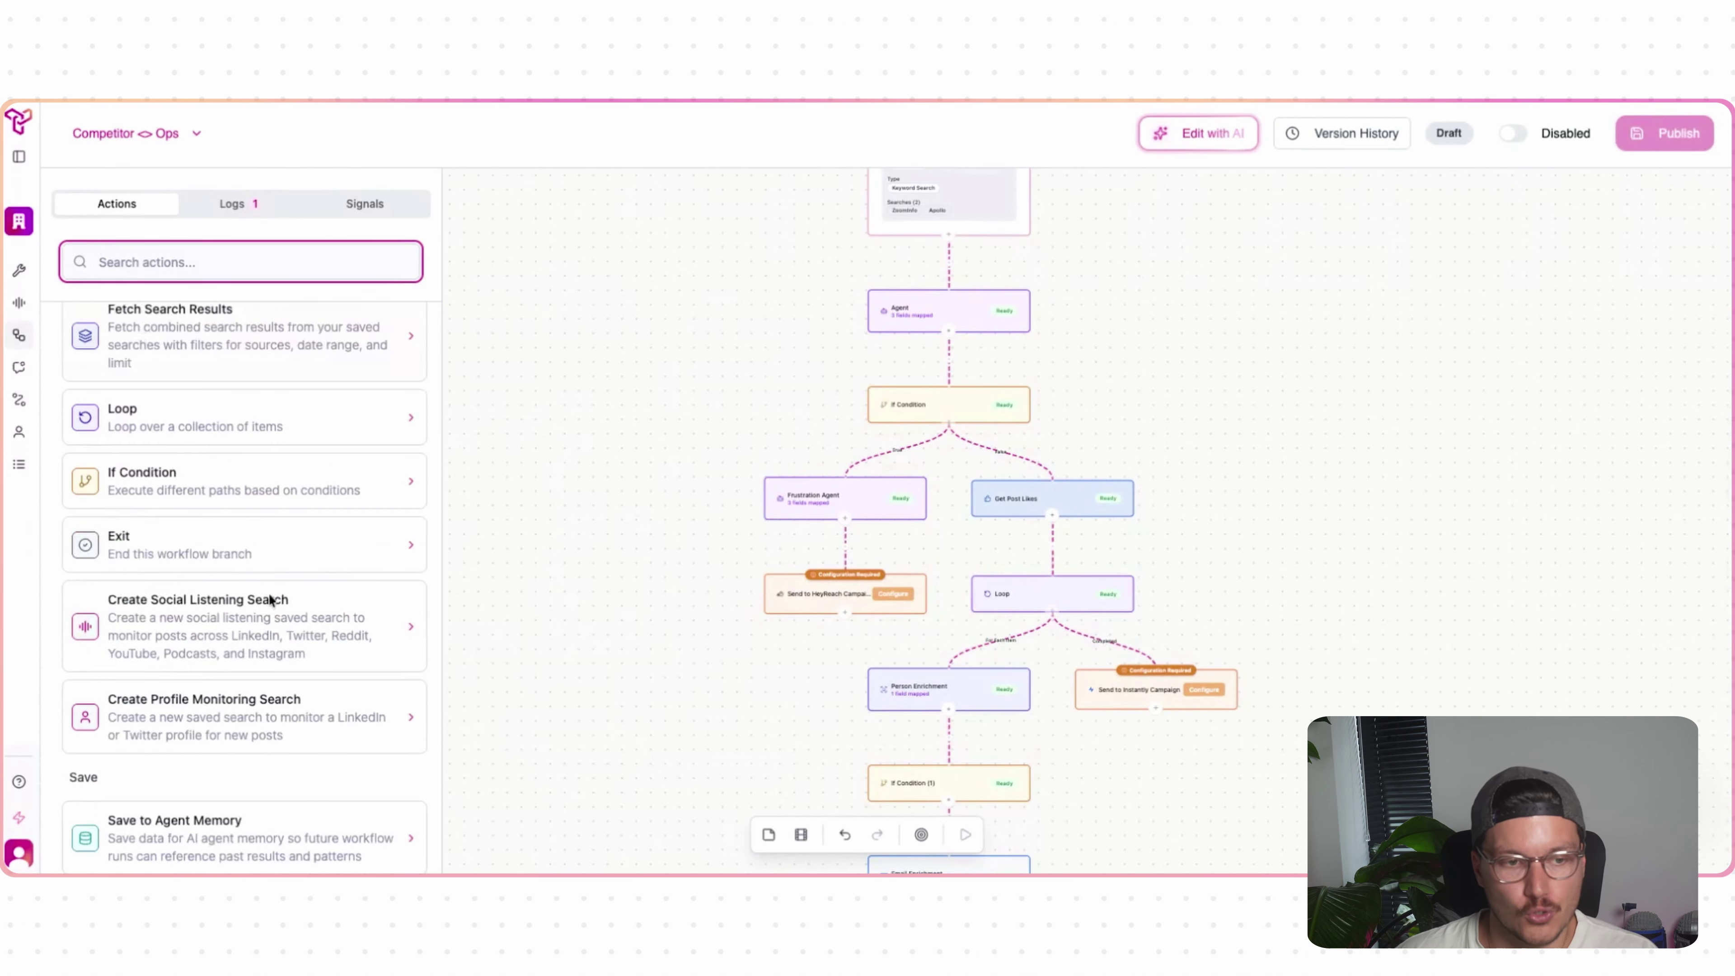
scroll(257, 456, "up", 5)
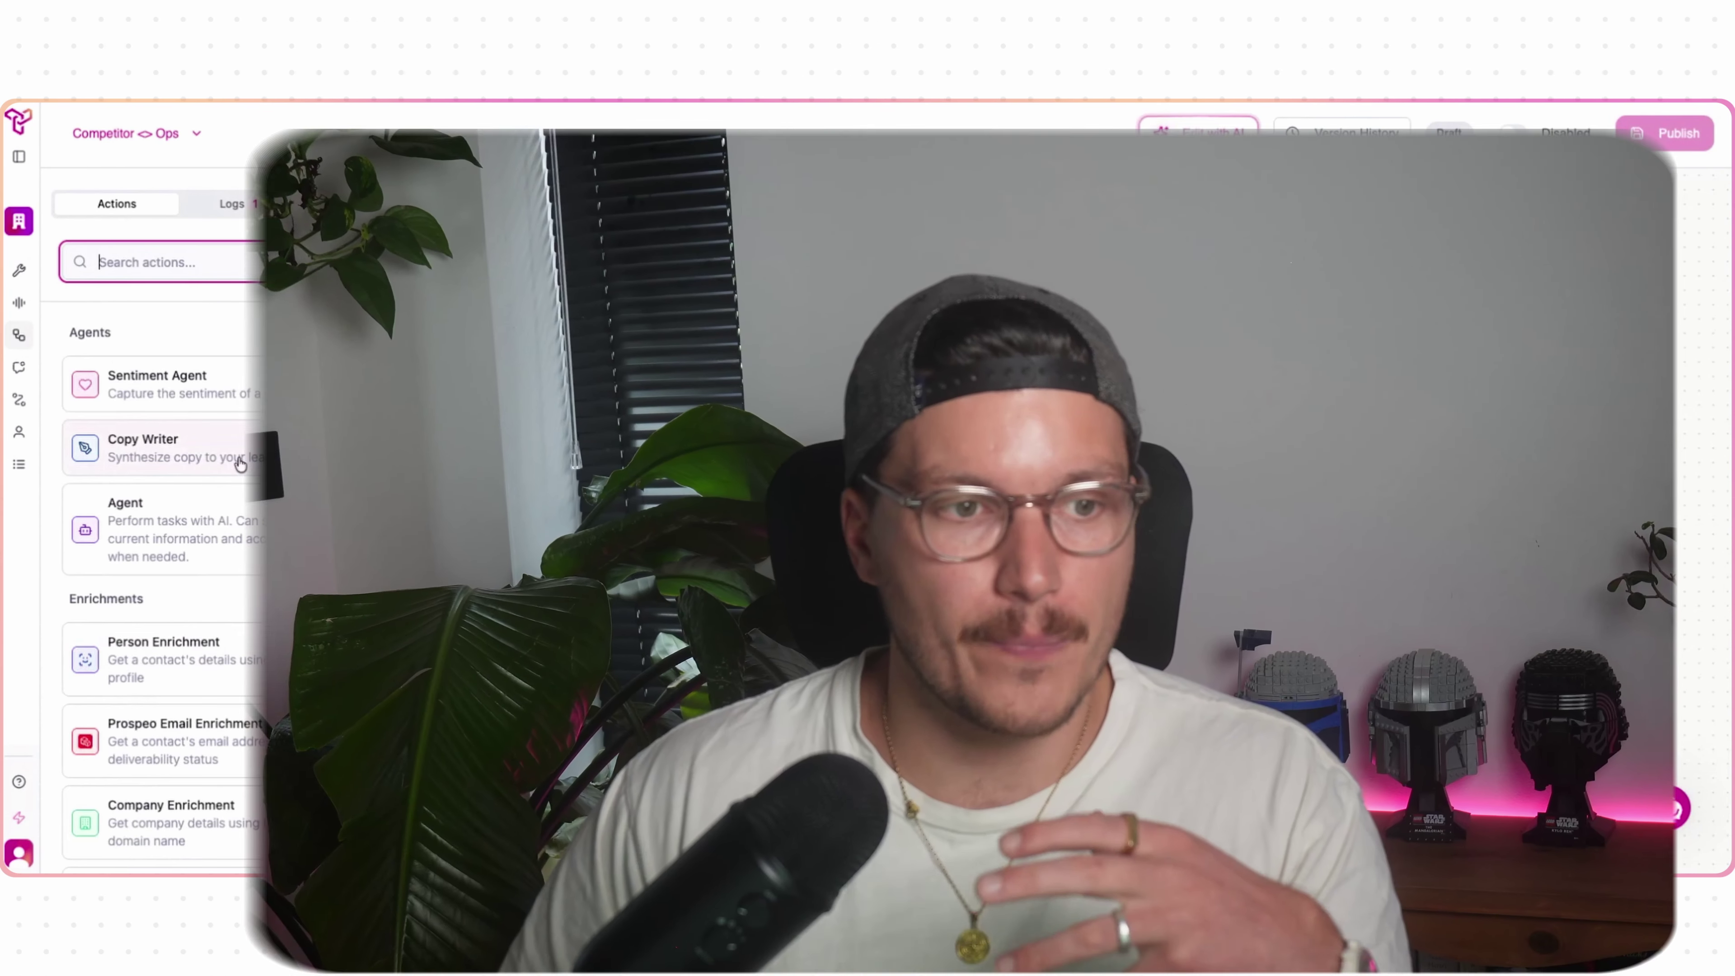